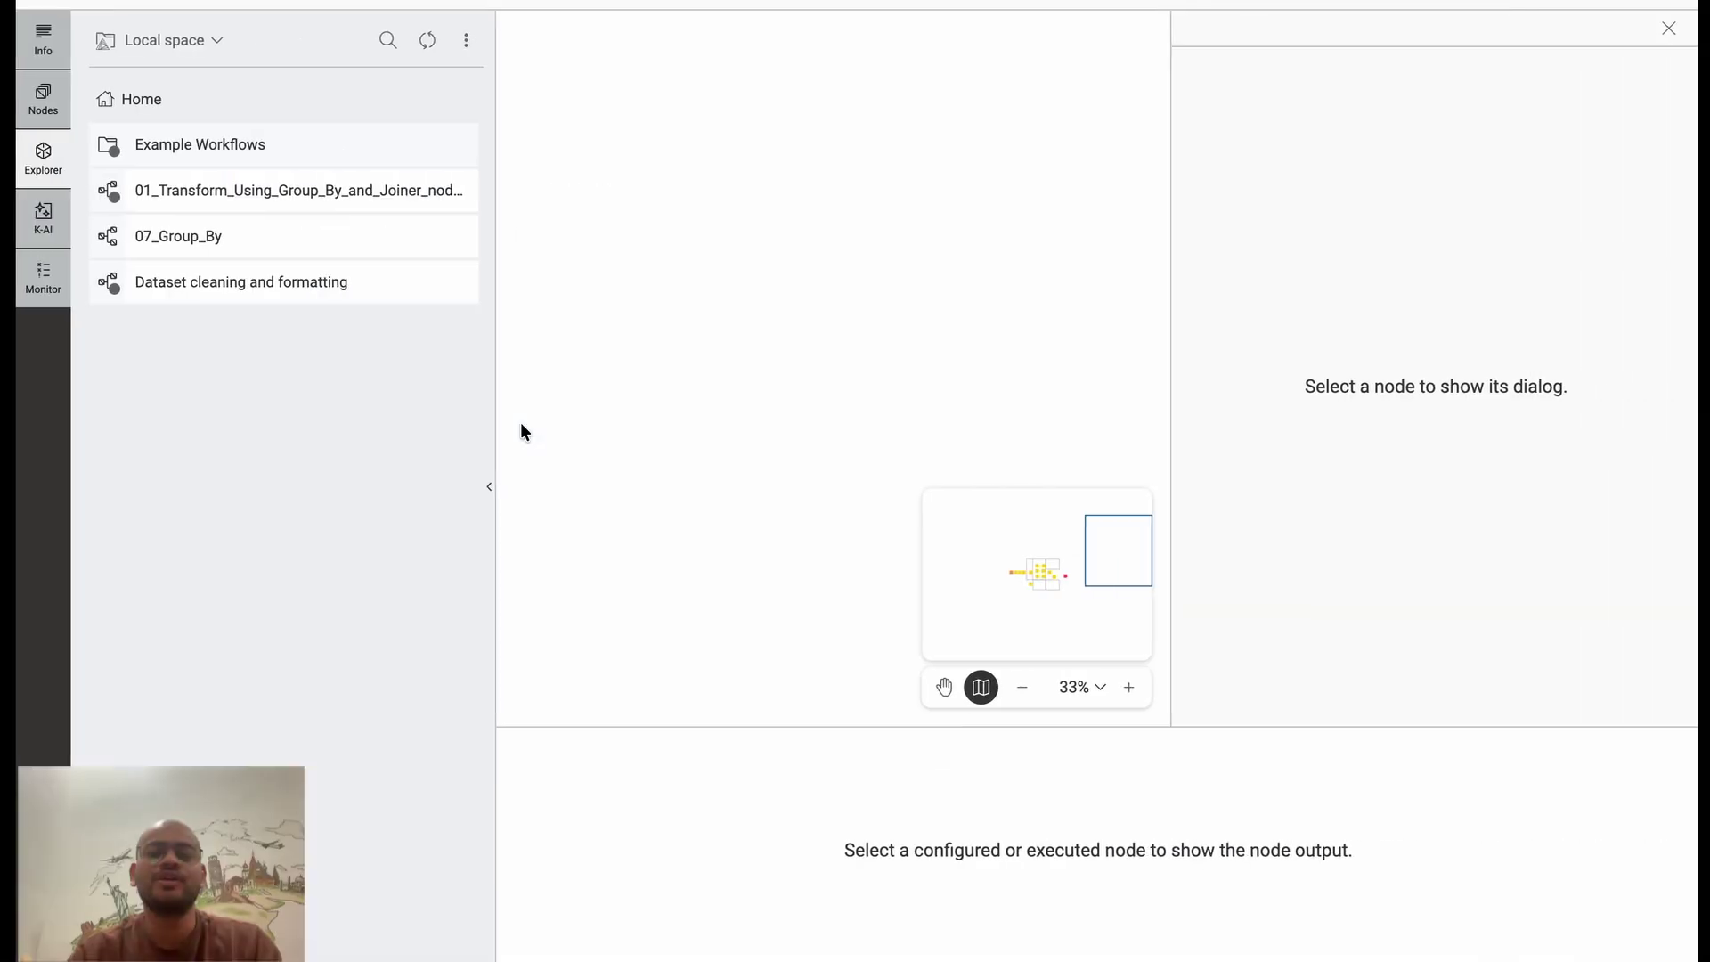
# Switch to SharePoint and open the Job application tracker template for a new list on the Demo Site ABC site
pyautogui.hotkey('ctrl', 'Right')
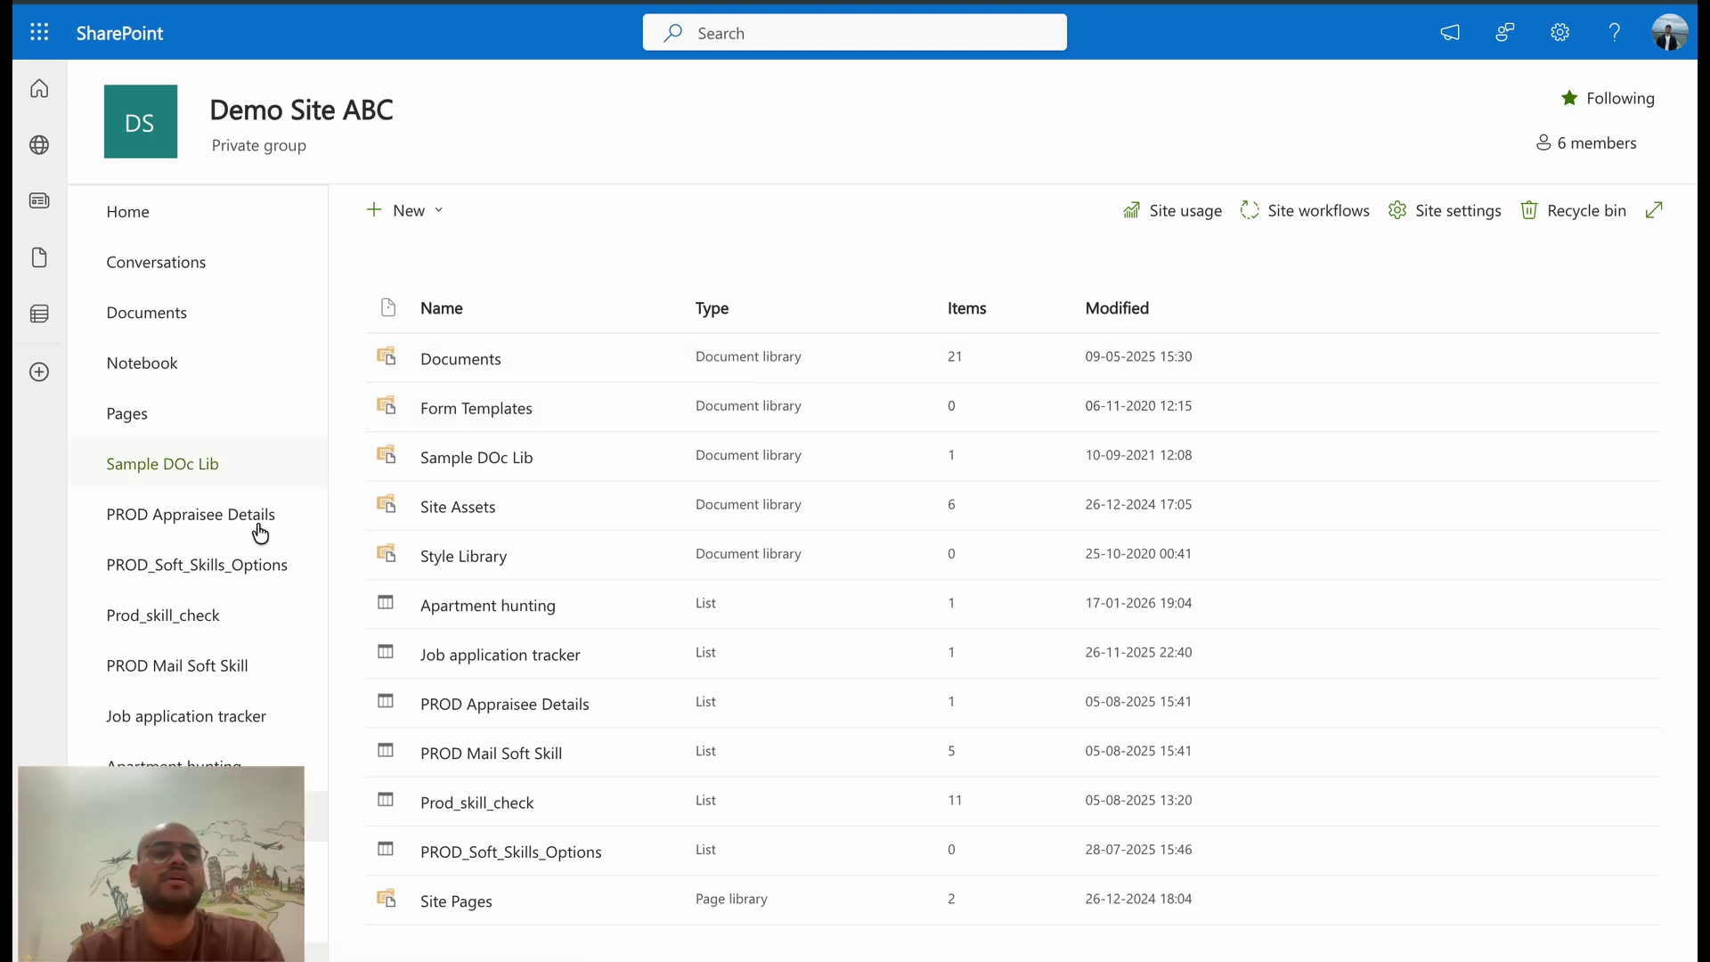
pyautogui.click(408, 211)
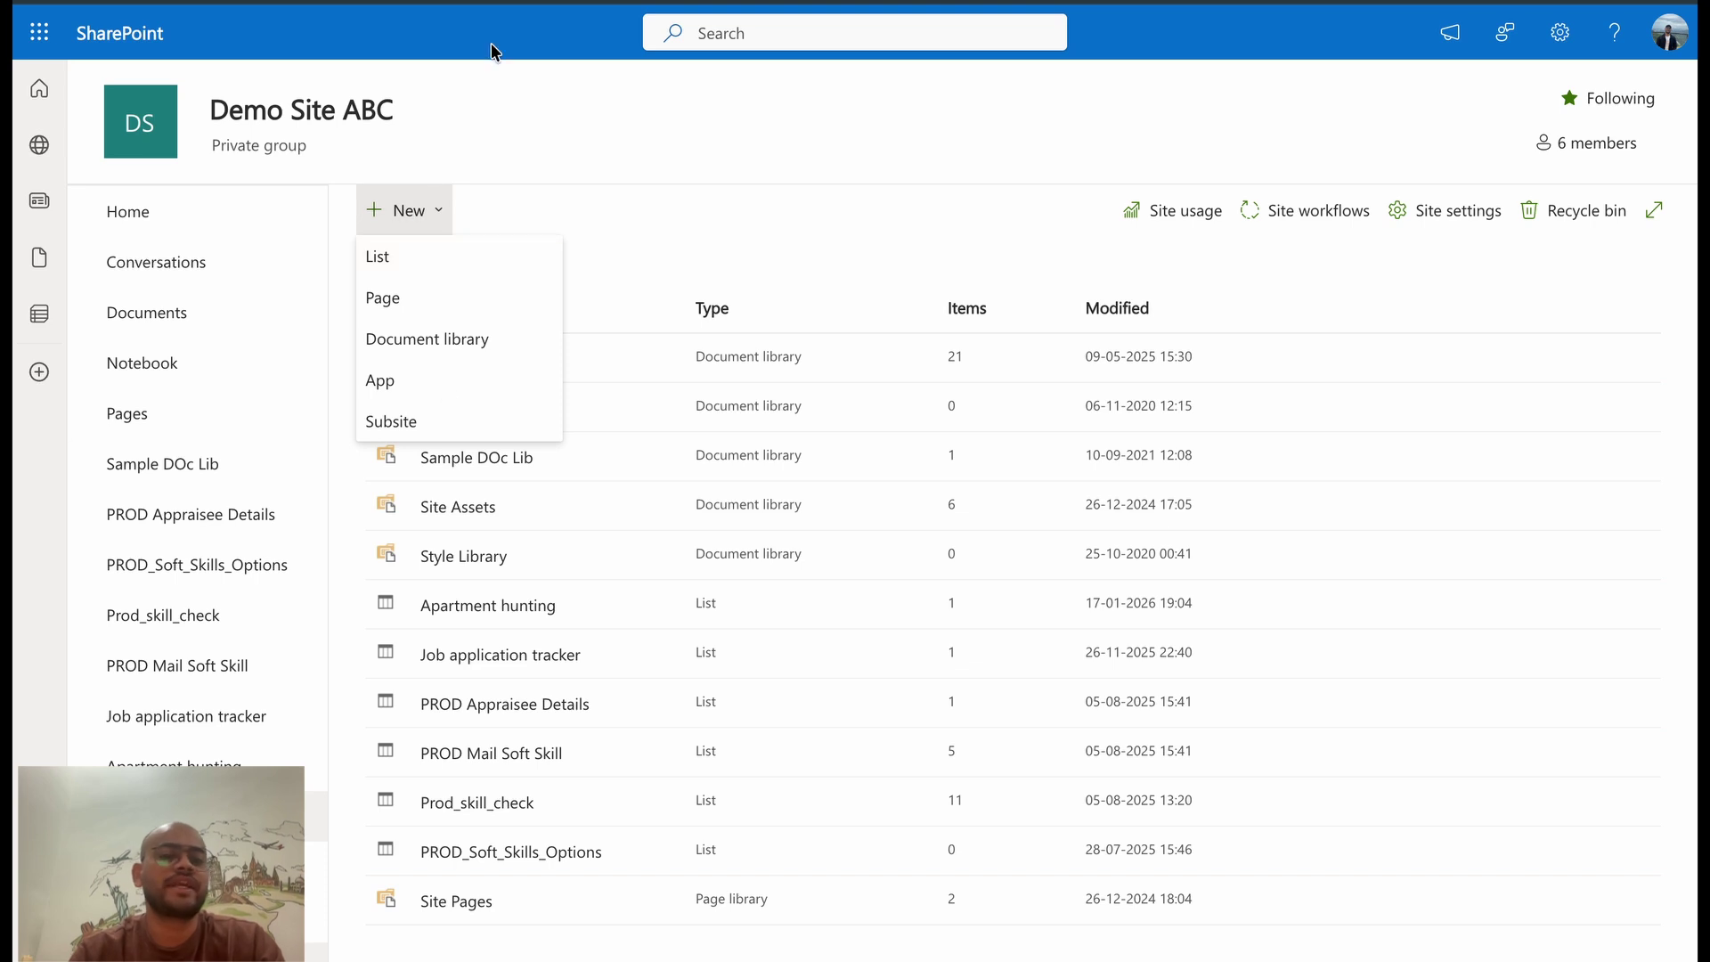
pyautogui.click(383, 258)
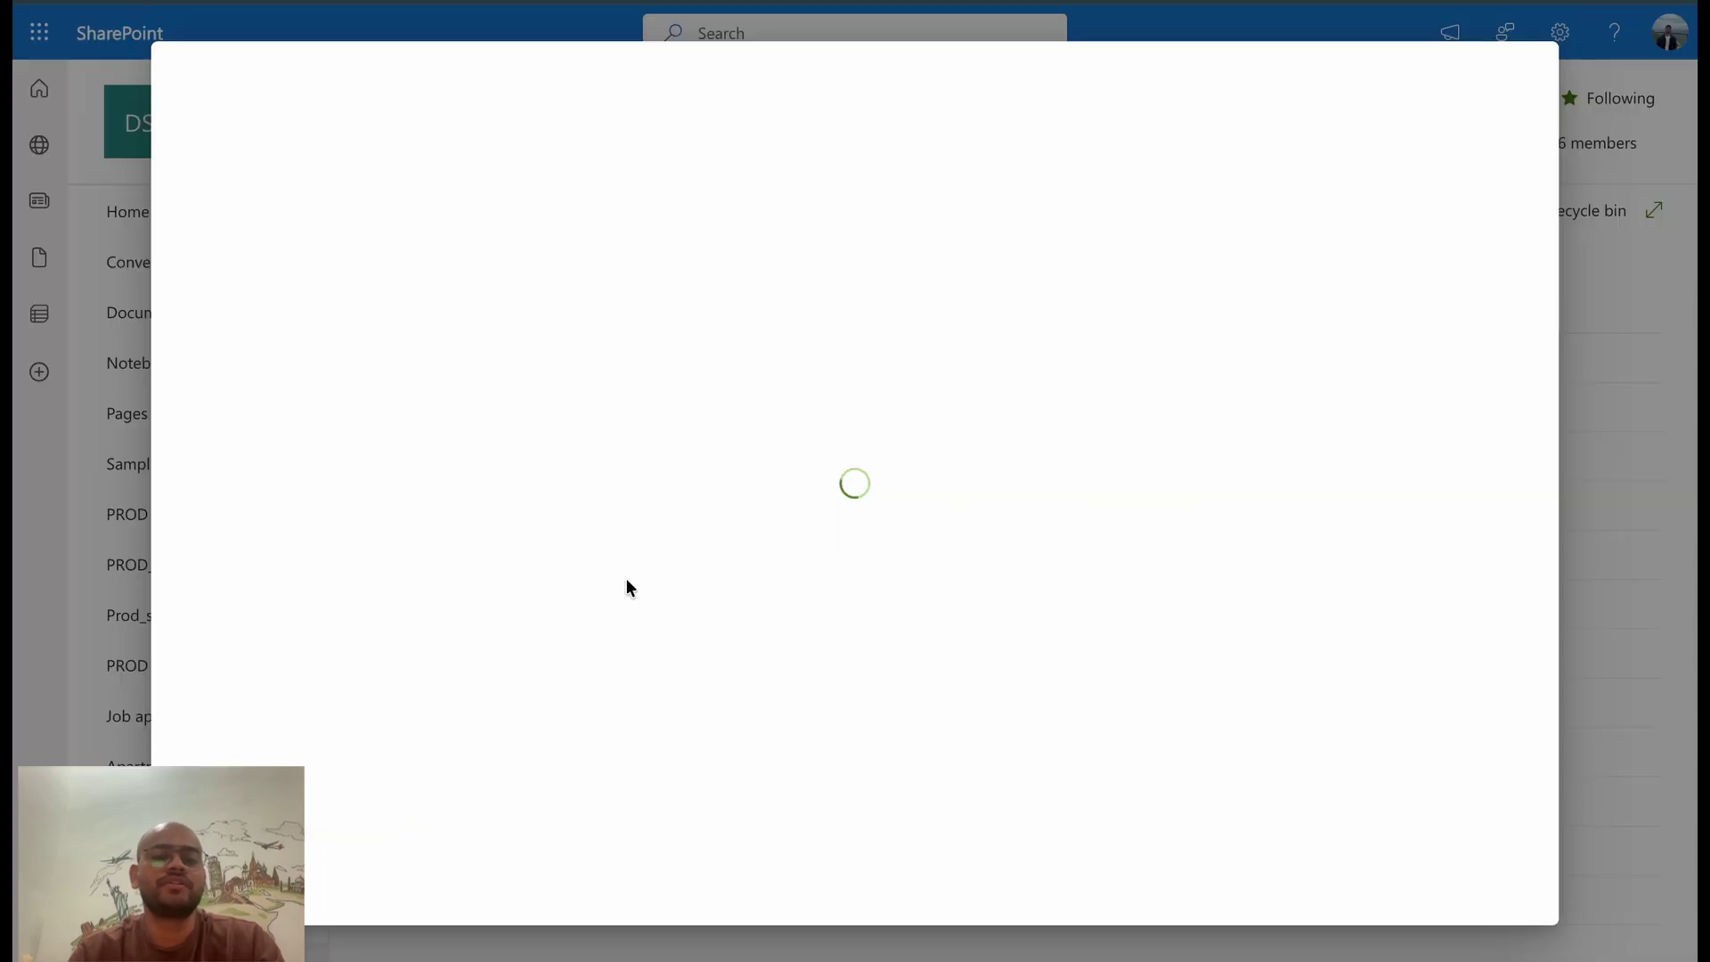
pyautogui.scroll(-3, 627, 581)
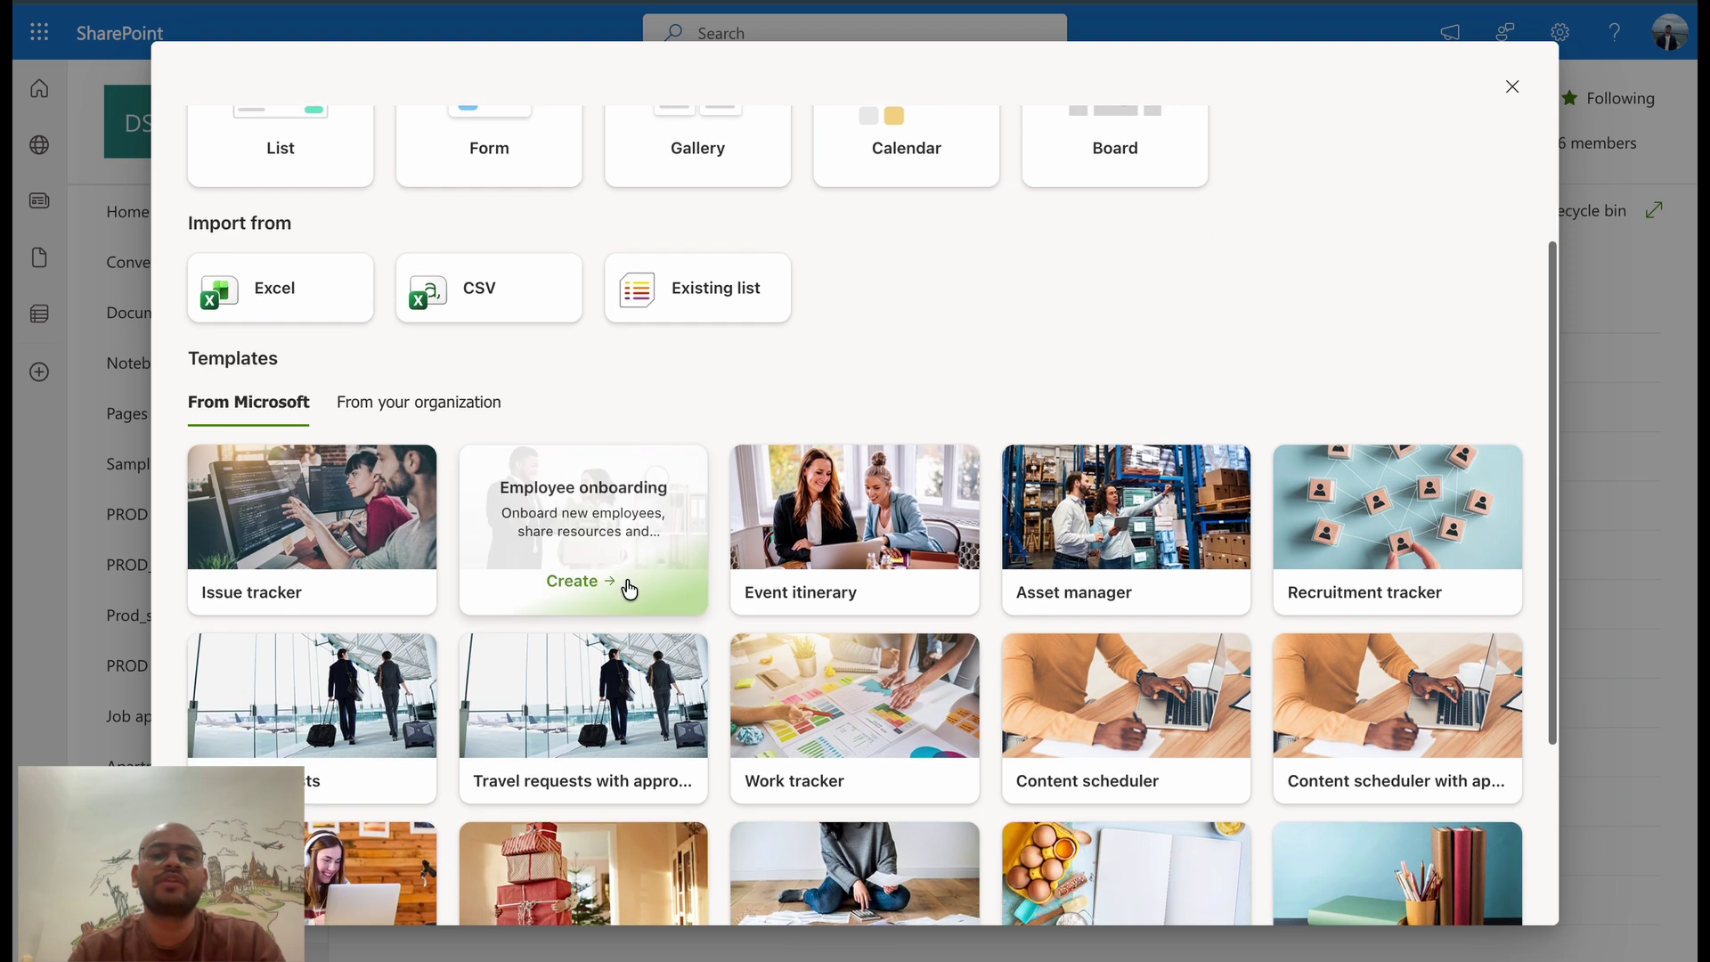
pyautogui.scroll(-1, 629, 587)
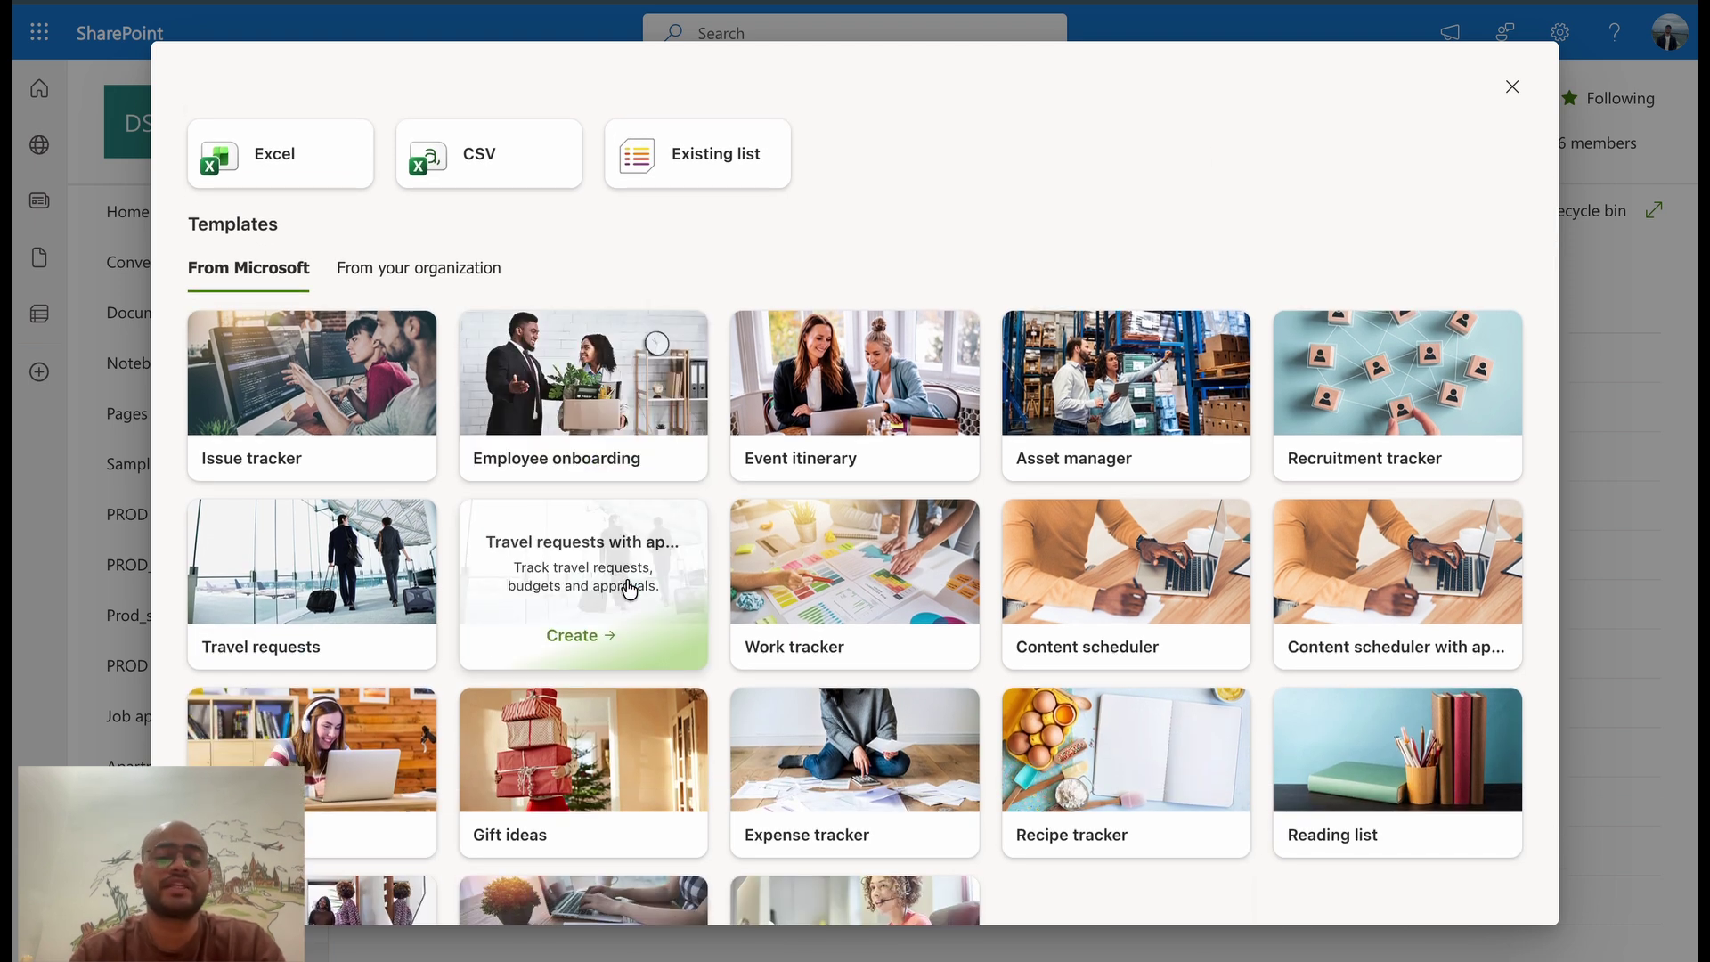
pyautogui.scroll(-2, 629, 588)
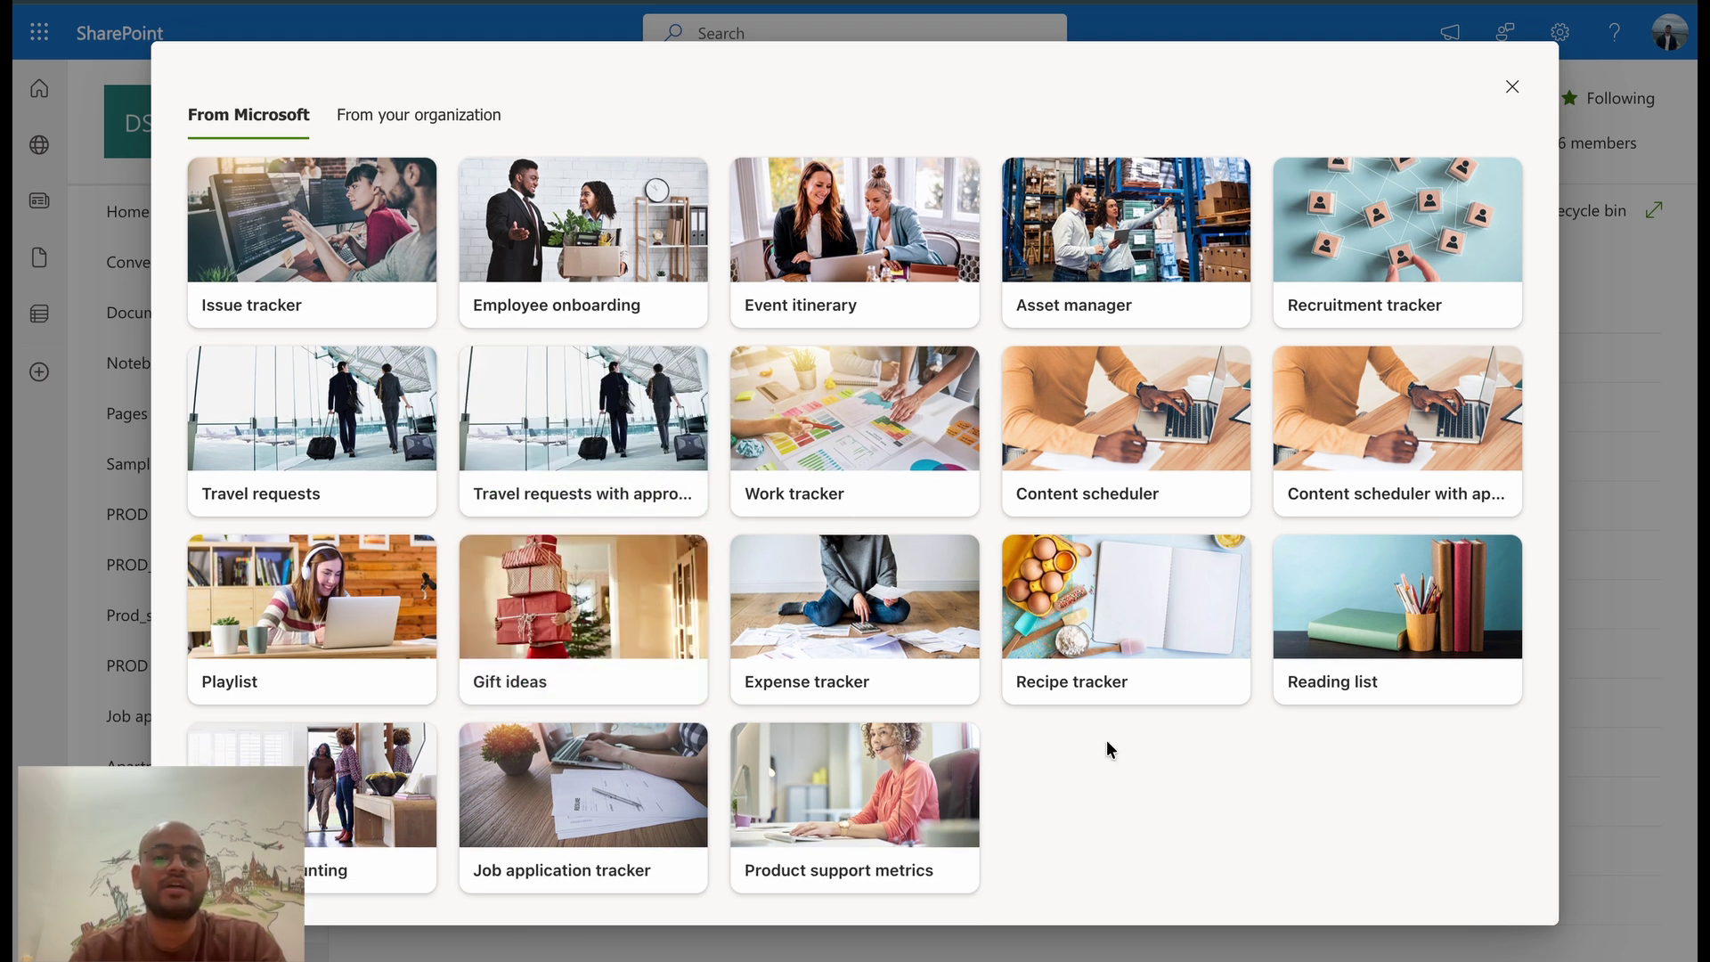
pyautogui.click(542, 769)
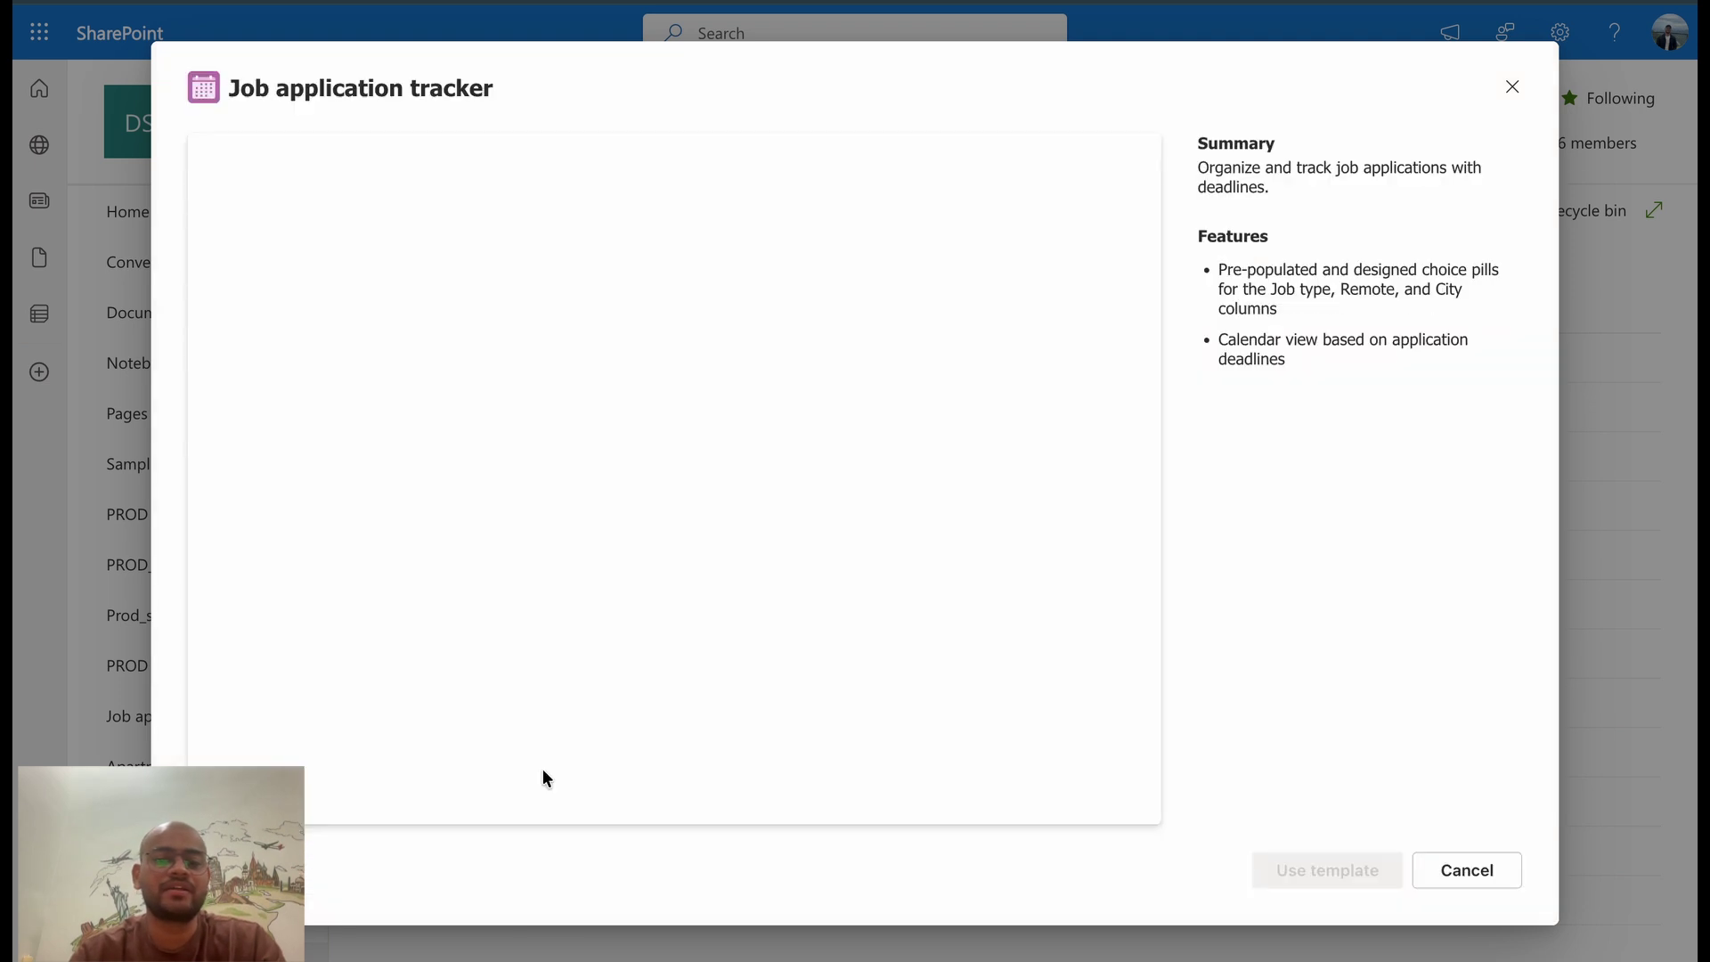
# Review the template's sample columns and create the list from it with the name Job application tracker1
pyautogui.hscroll(3, 759, 526)
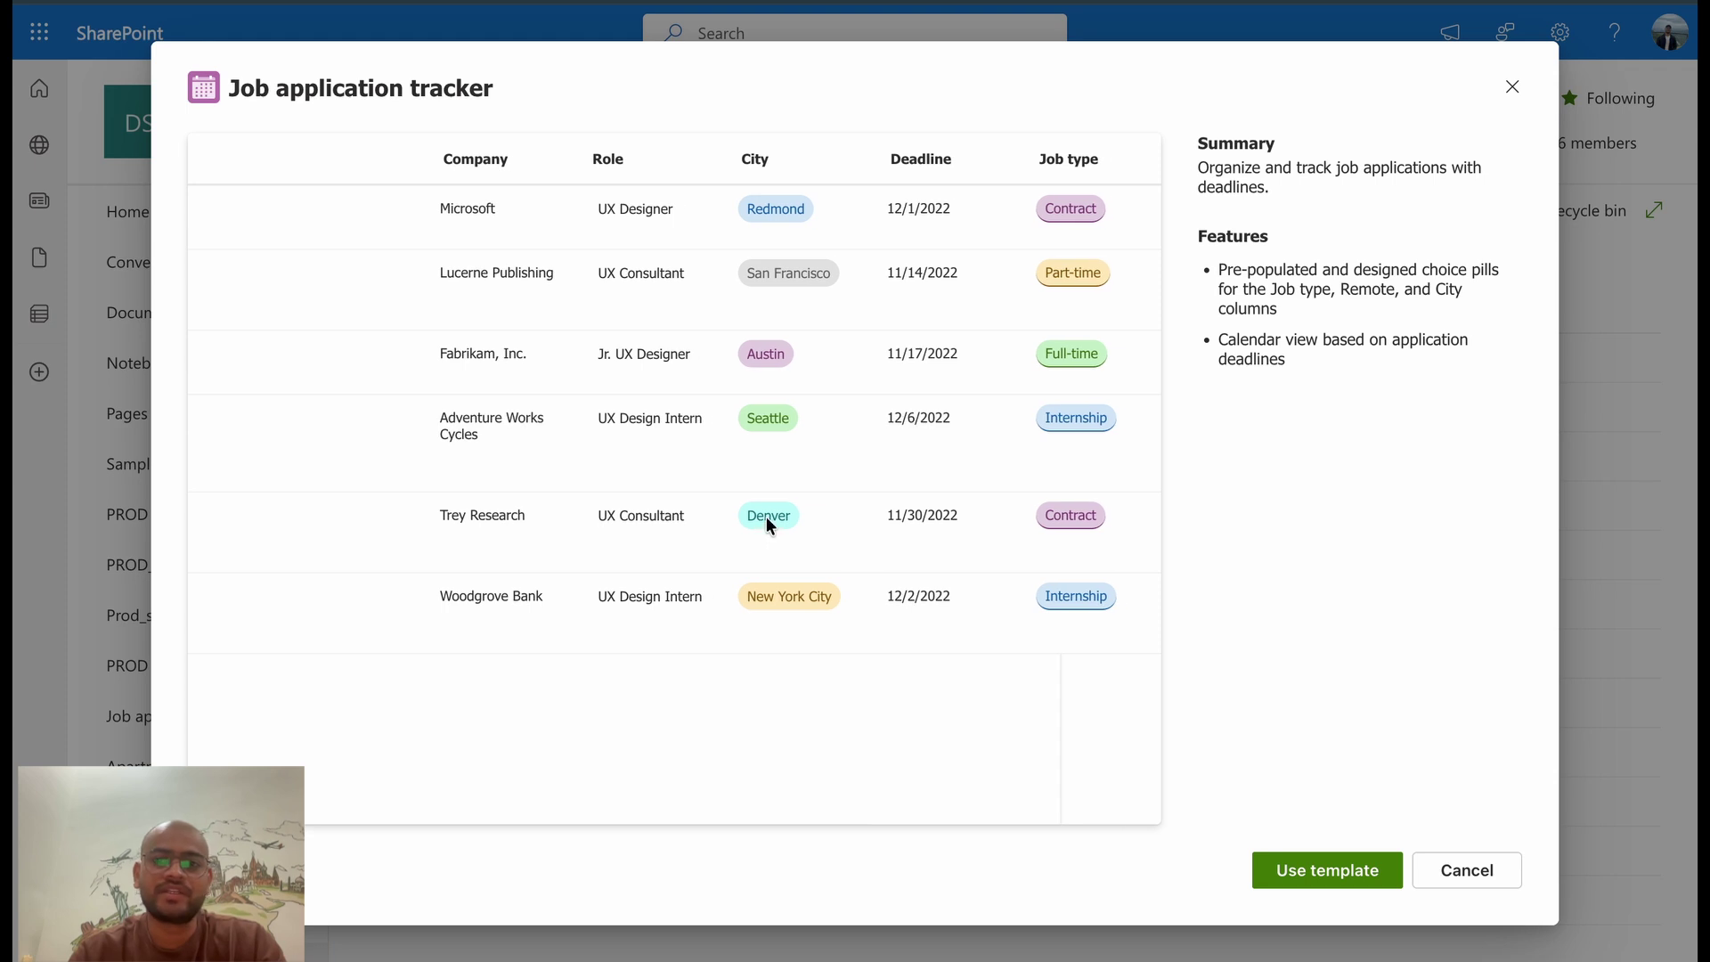
pyautogui.hscroll(5, 766, 516)
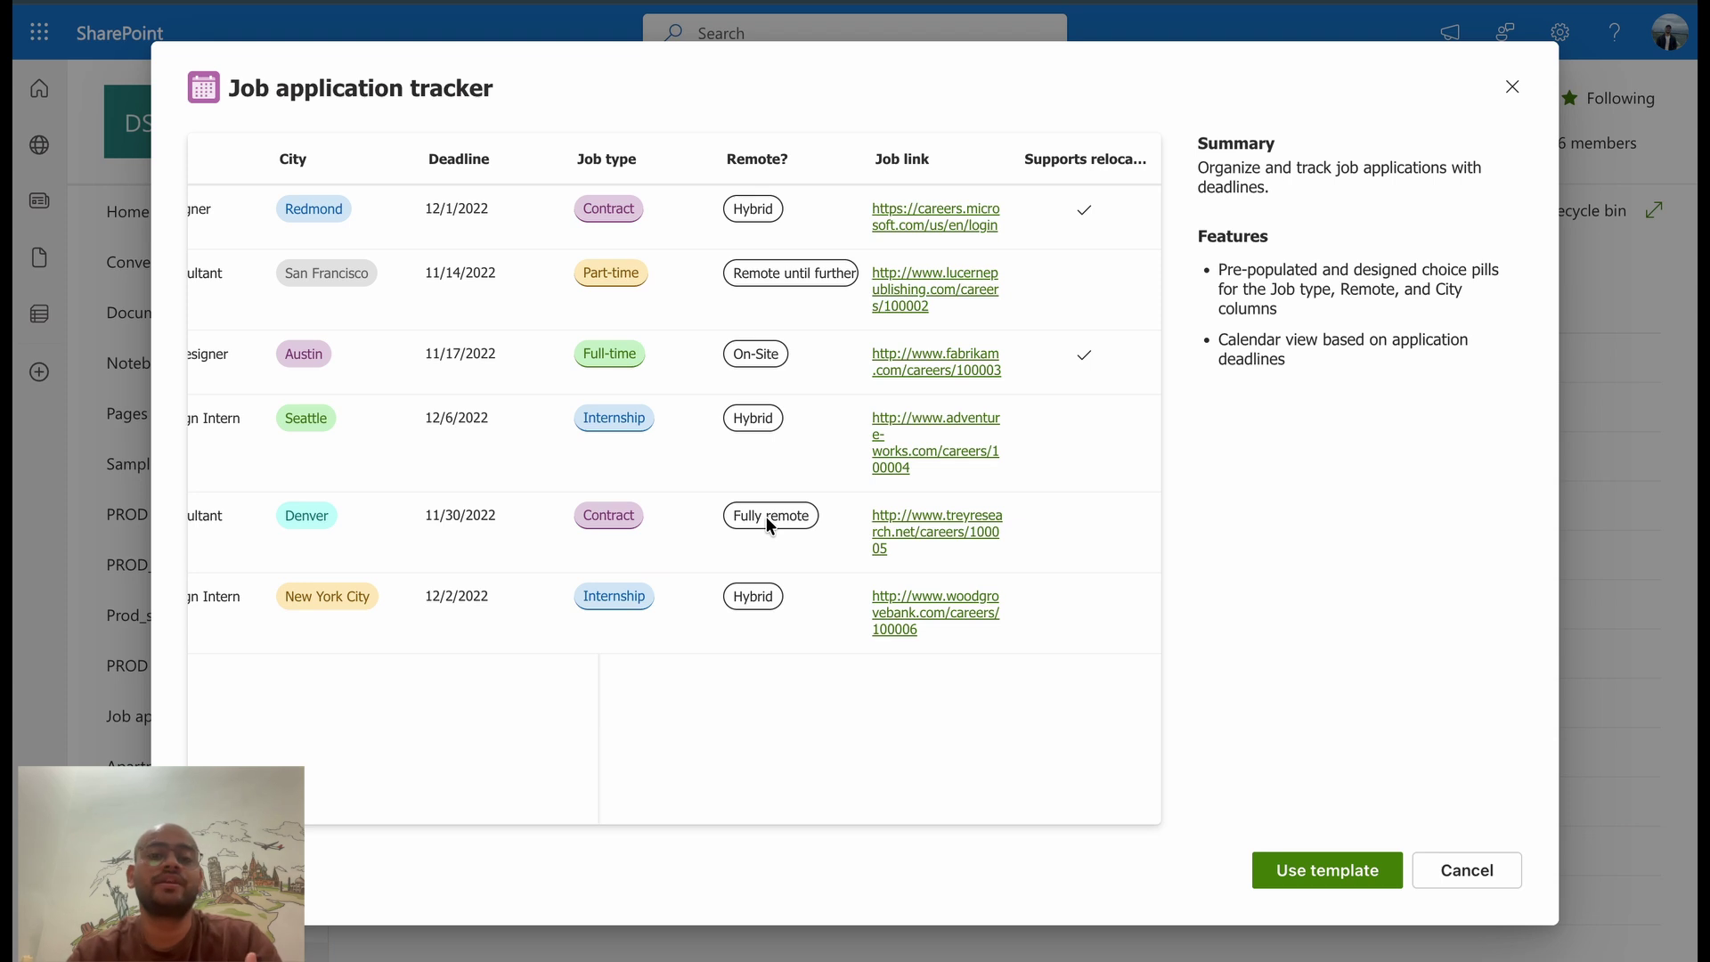
pyautogui.hscroll(-8, 766, 516)
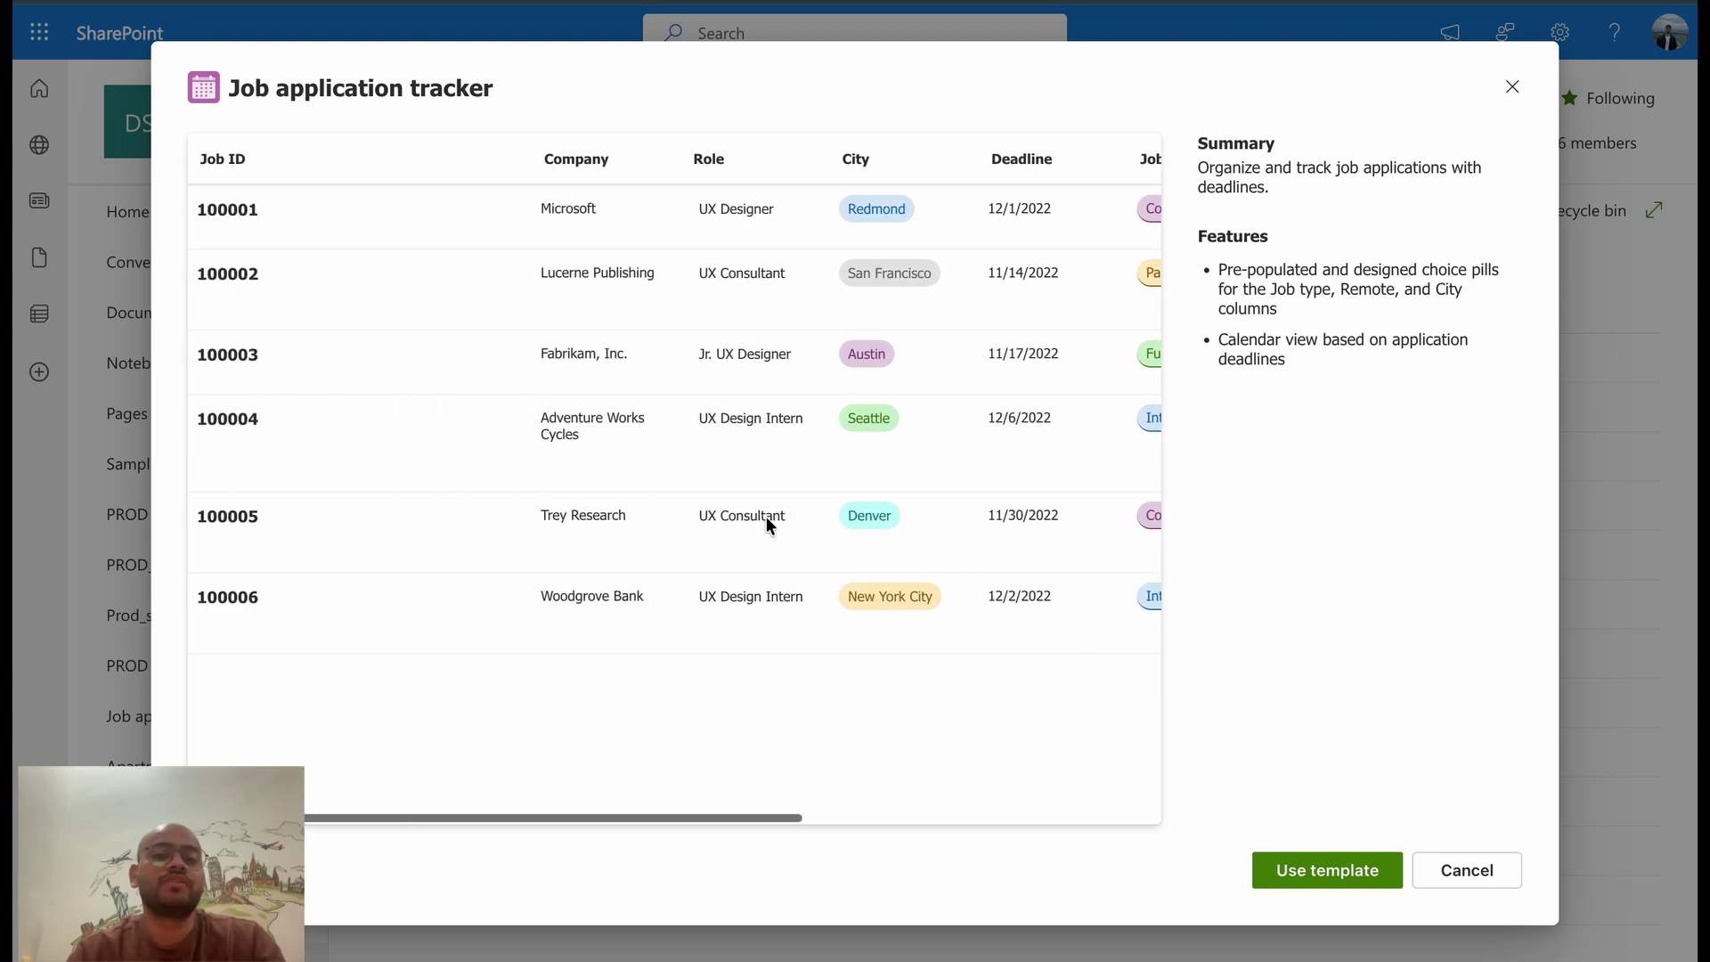
pyautogui.click(1329, 880)
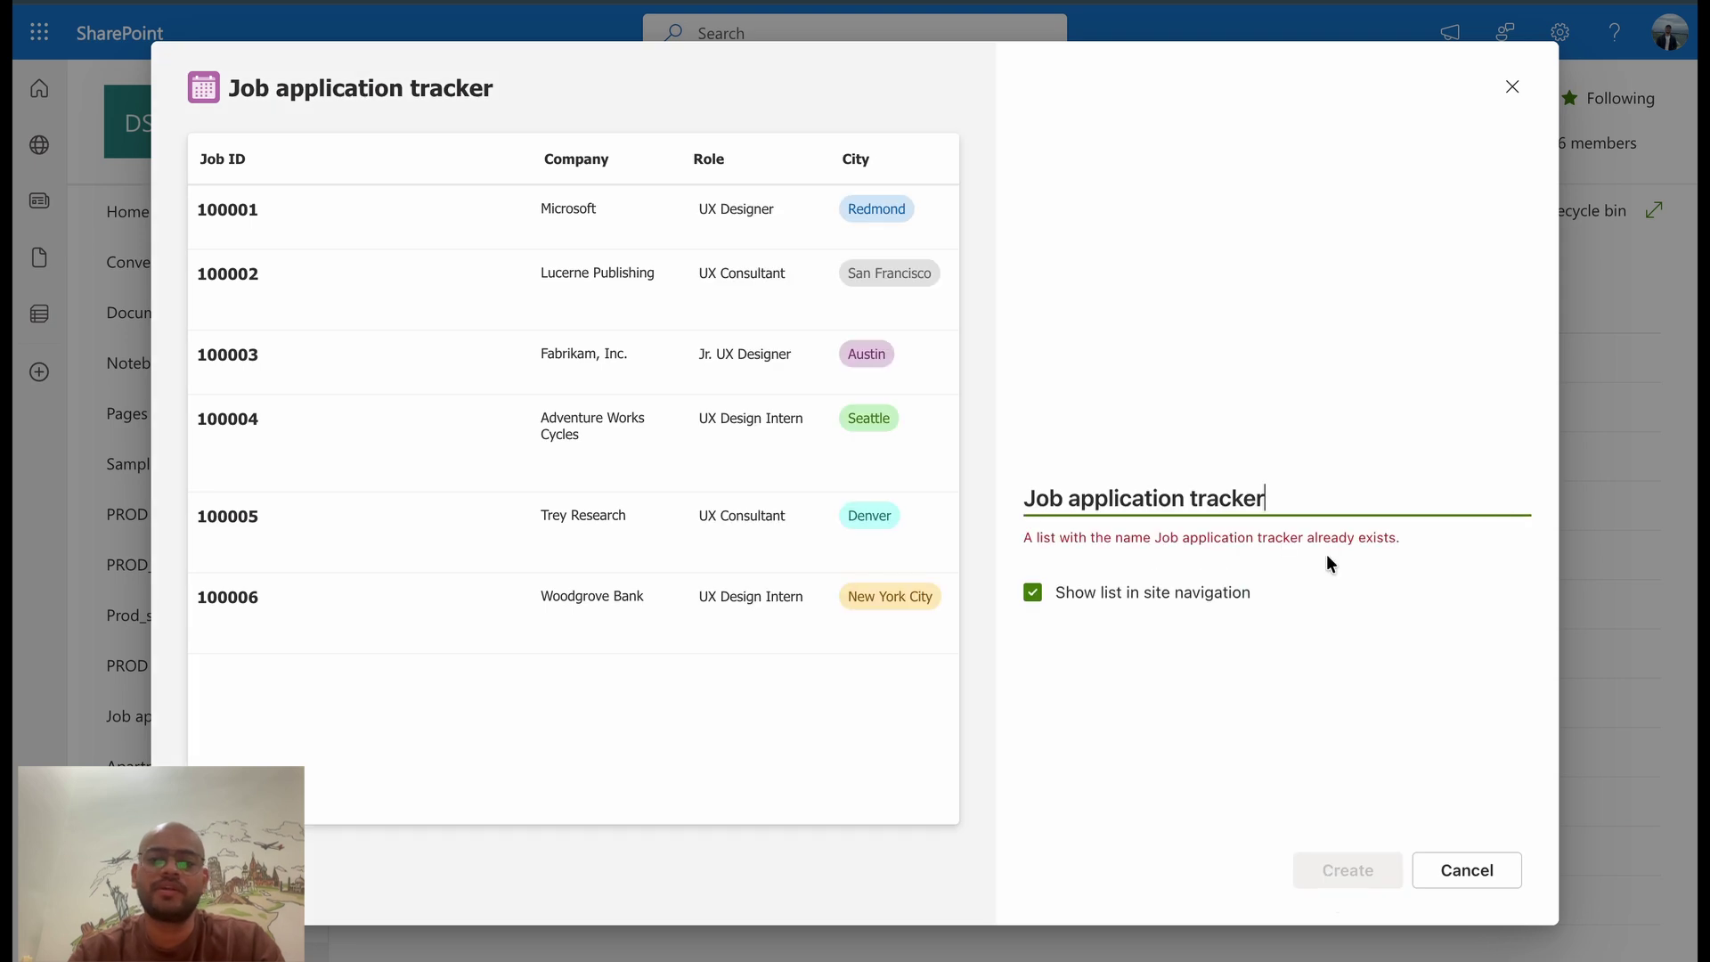
pyautogui.write('1')
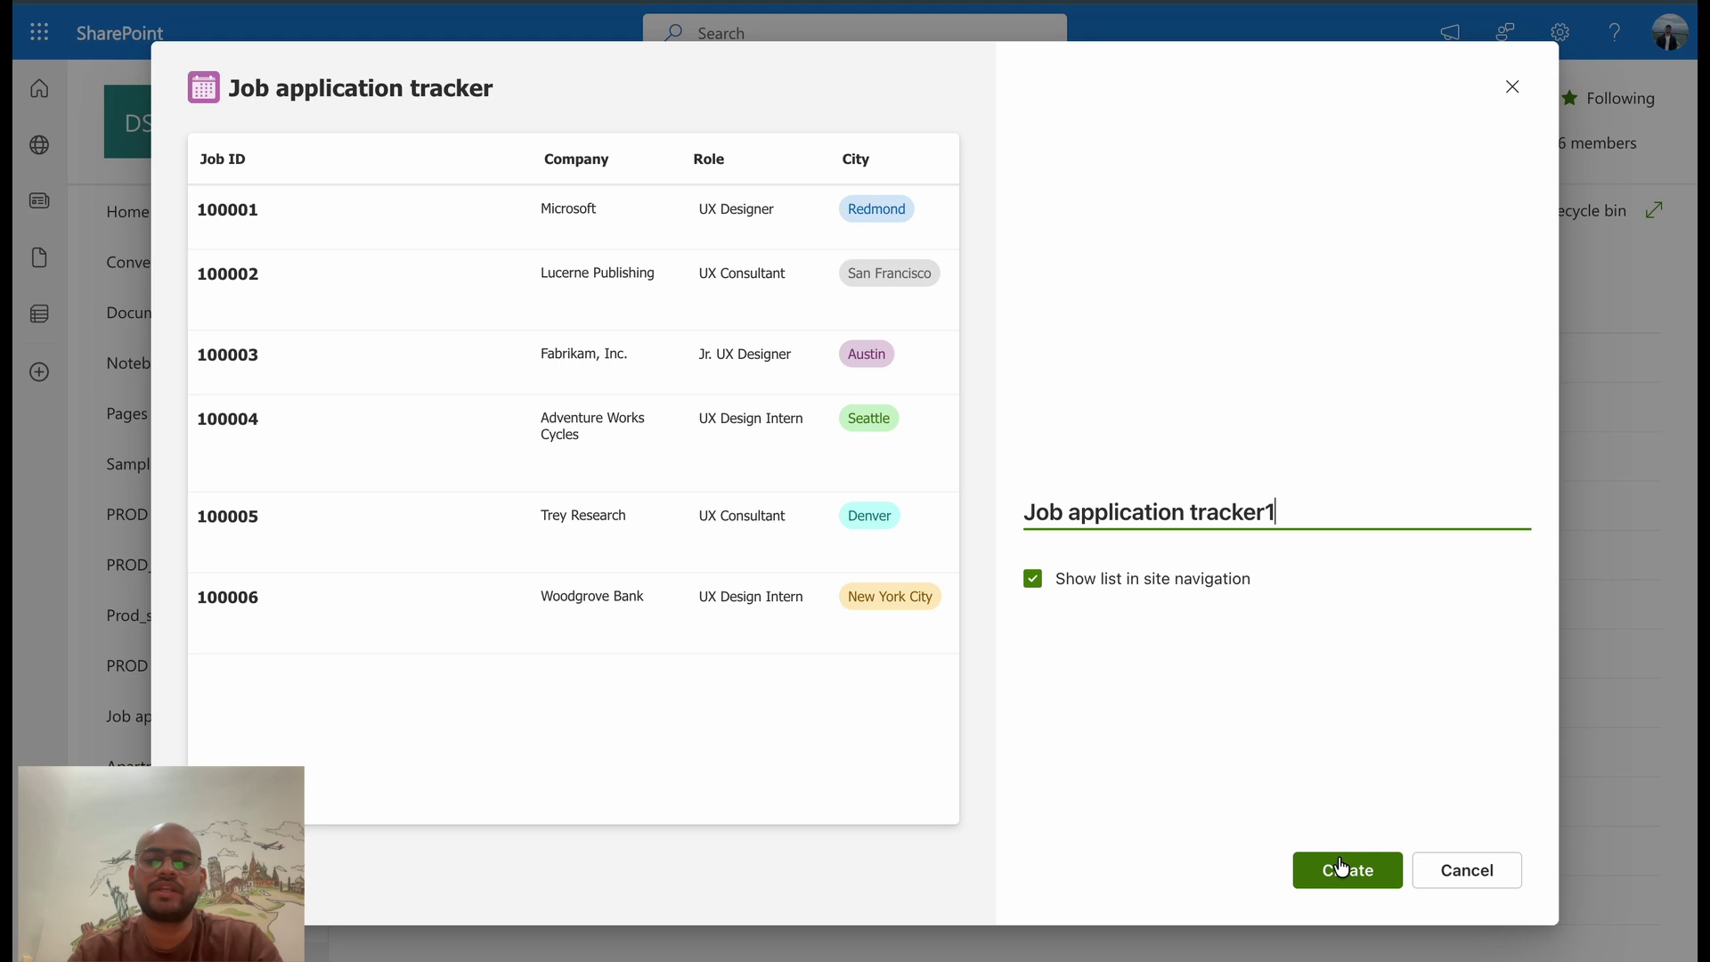
pyautogui.click(1339, 879)
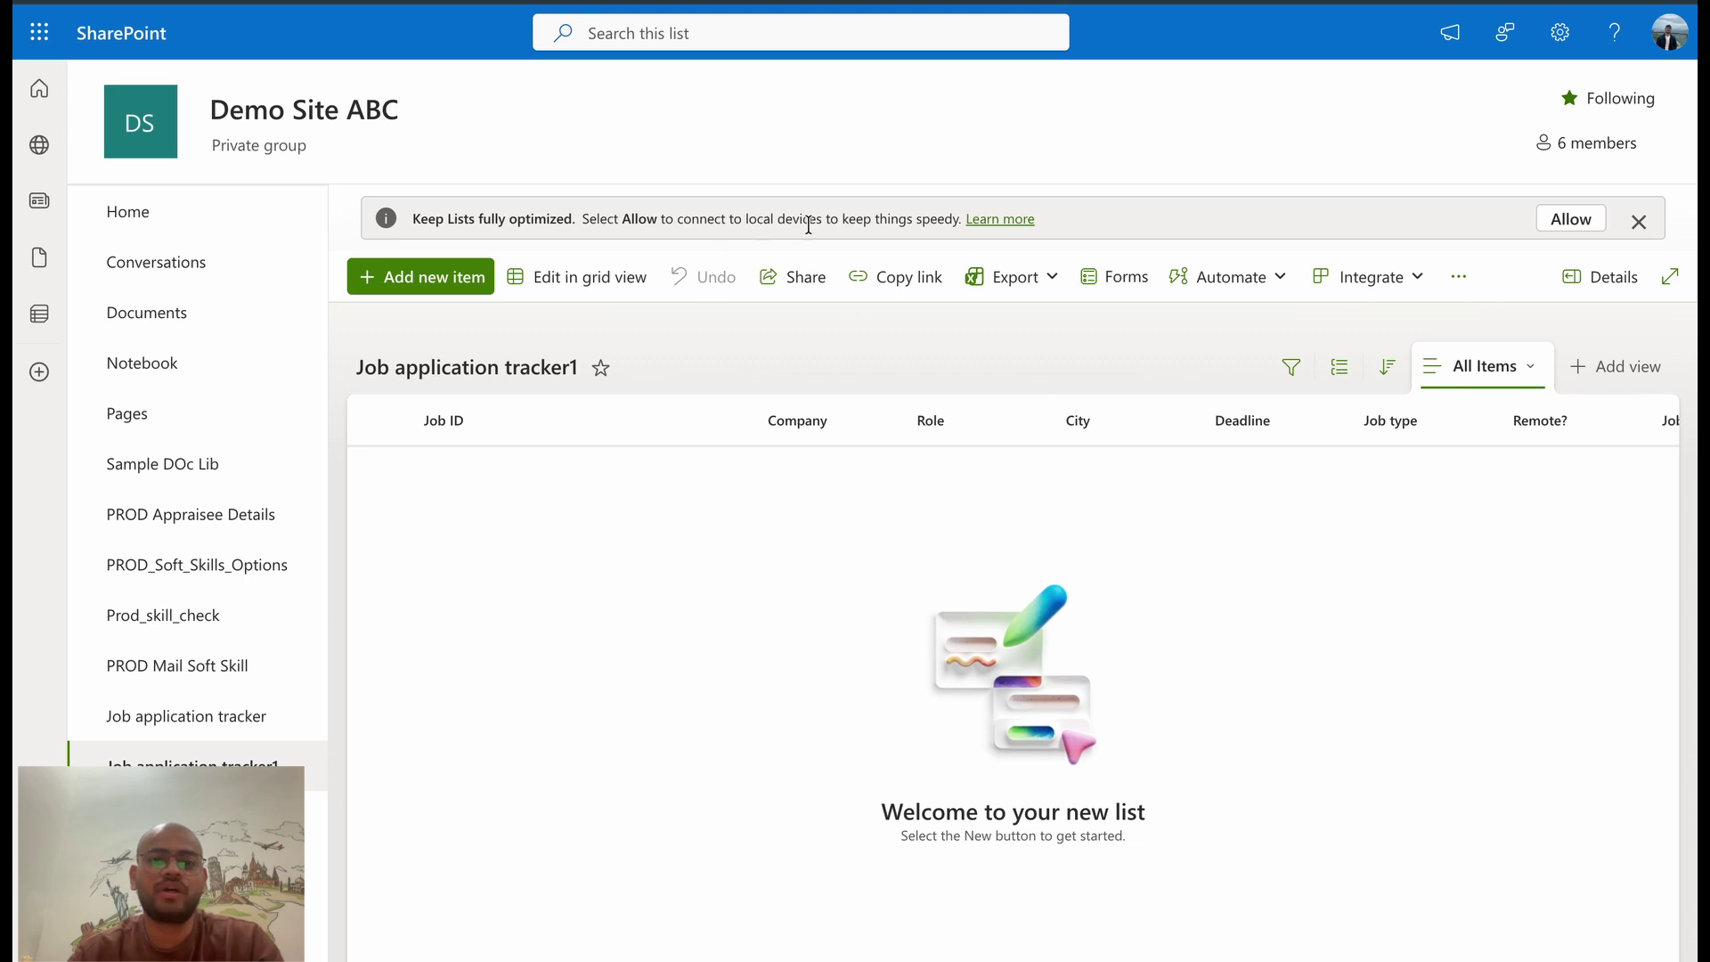
# Allow Lists to connect to local devices and widen the "Supports relocation?" column to fit its full heading
pyautogui.click(1567, 220)
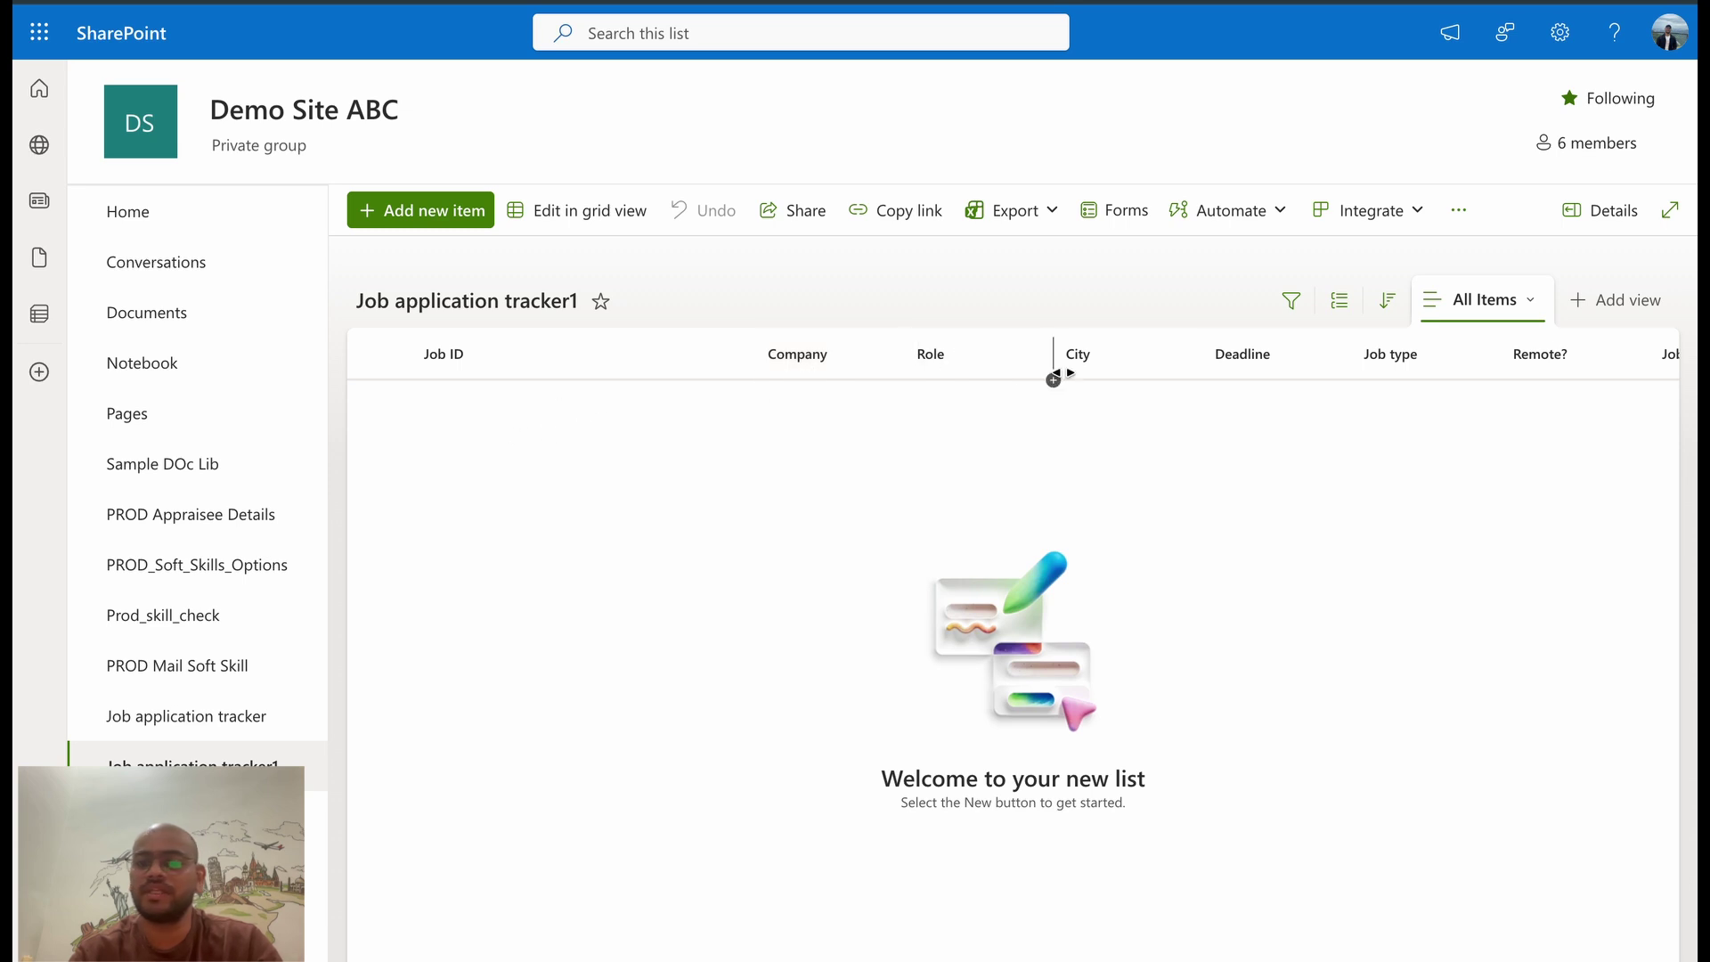
pyautogui.hscroll(3, 1290, 370)
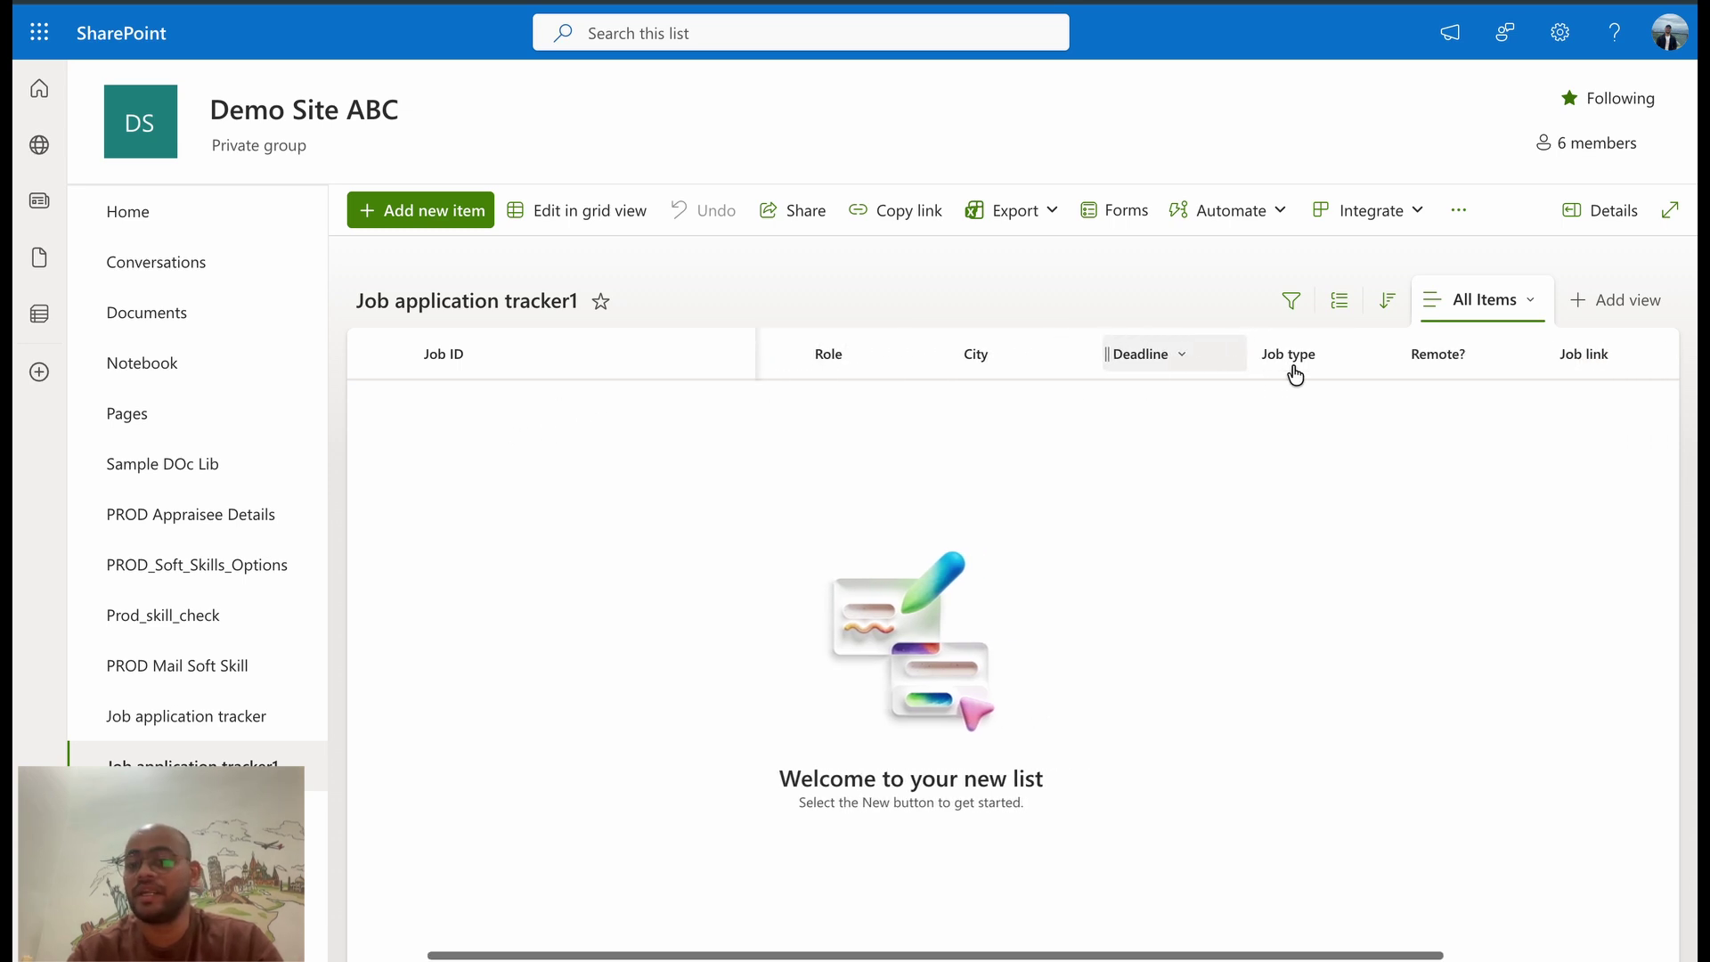
pyautogui.hscroll(5, 1295, 374)
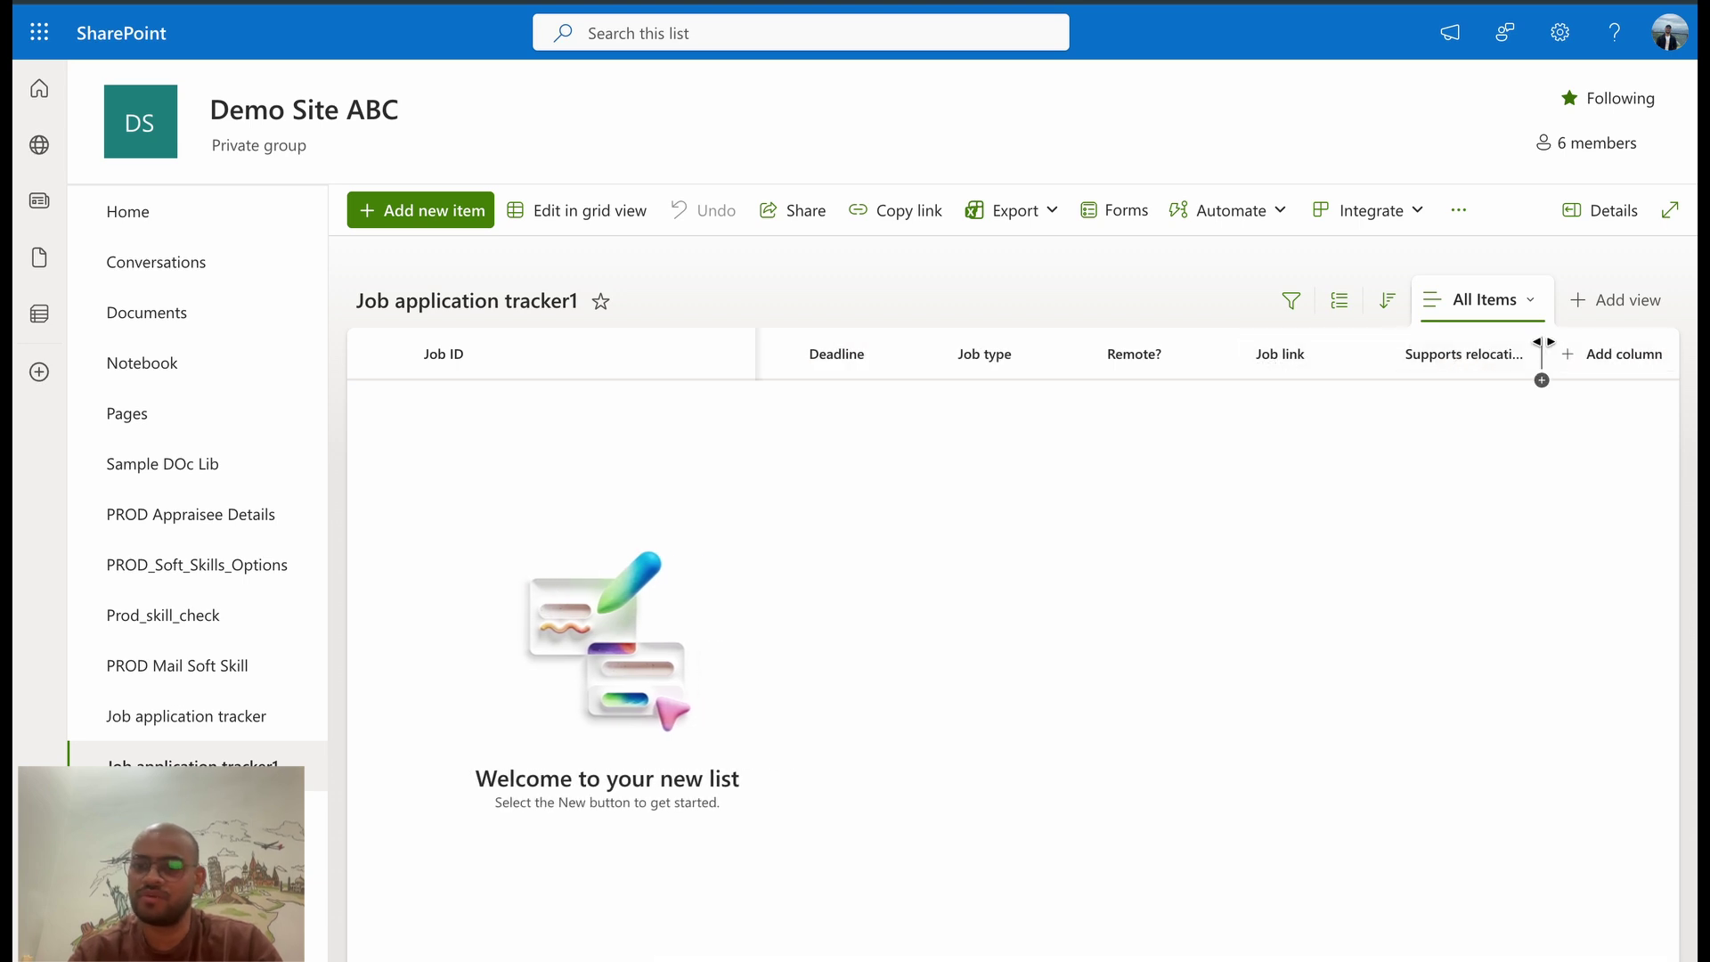
pyautogui.moveTo(1542, 342); pyautogui.dragTo(1588, 344)
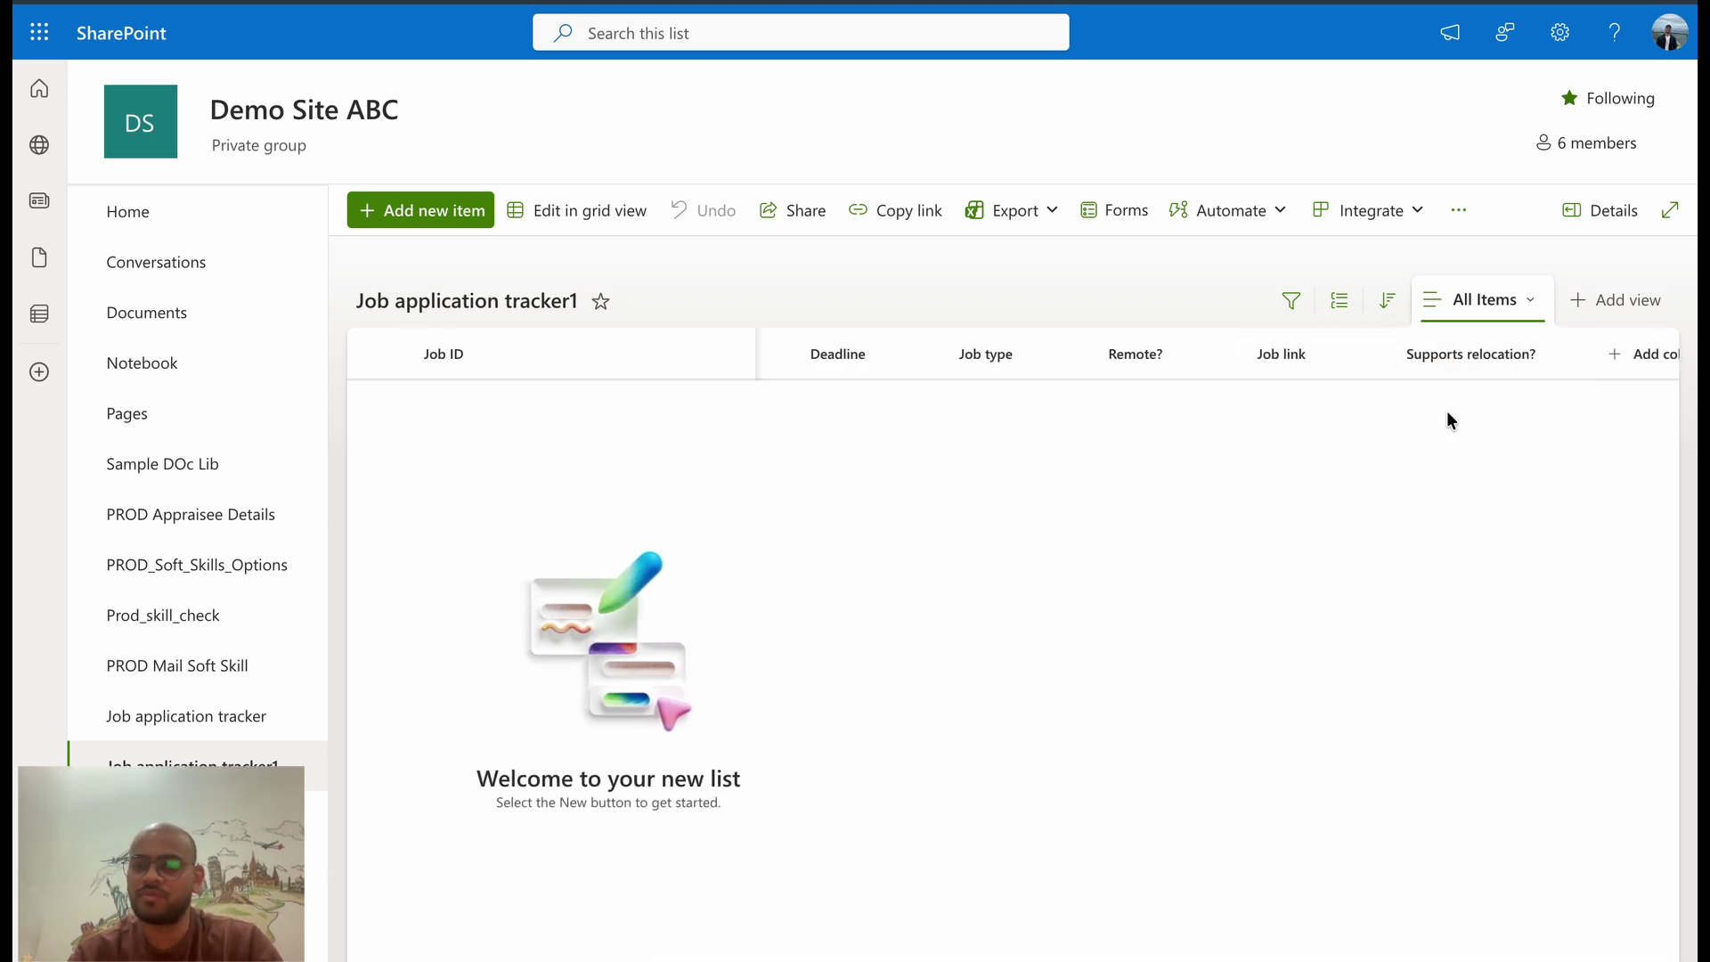
pyautogui.hscroll(-2, 1265, 464)
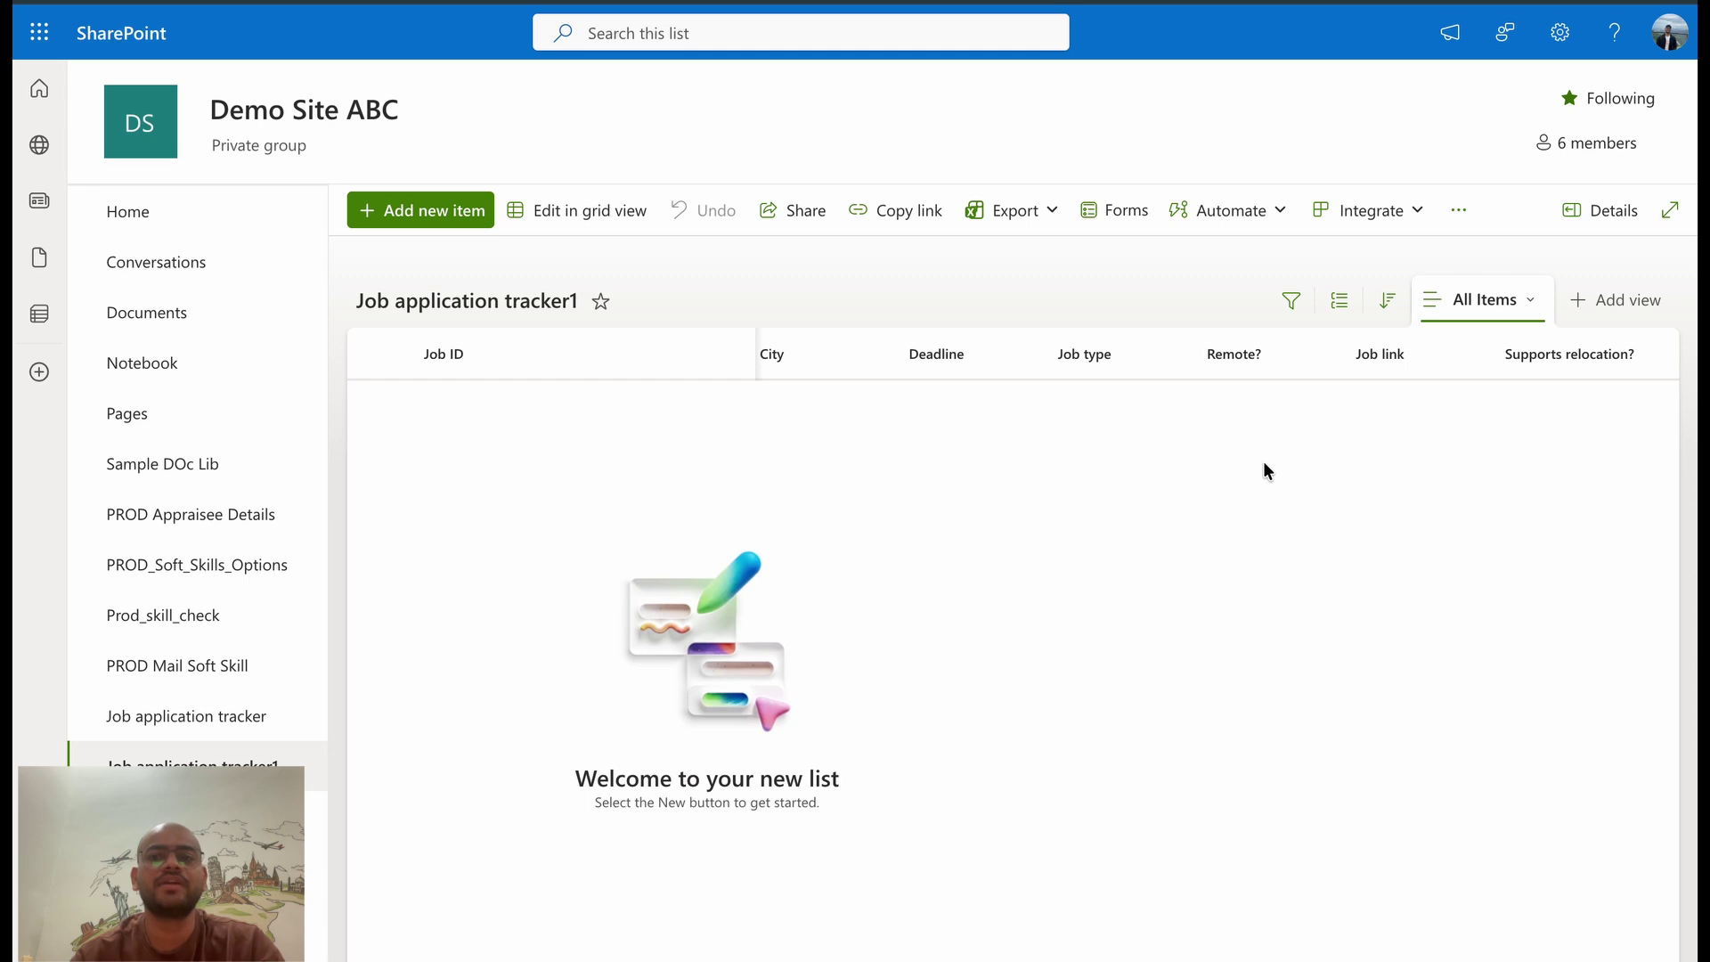
# Start a new list item with Job ID JB101 and company Datalabs ABC
pyautogui.click(419, 214)
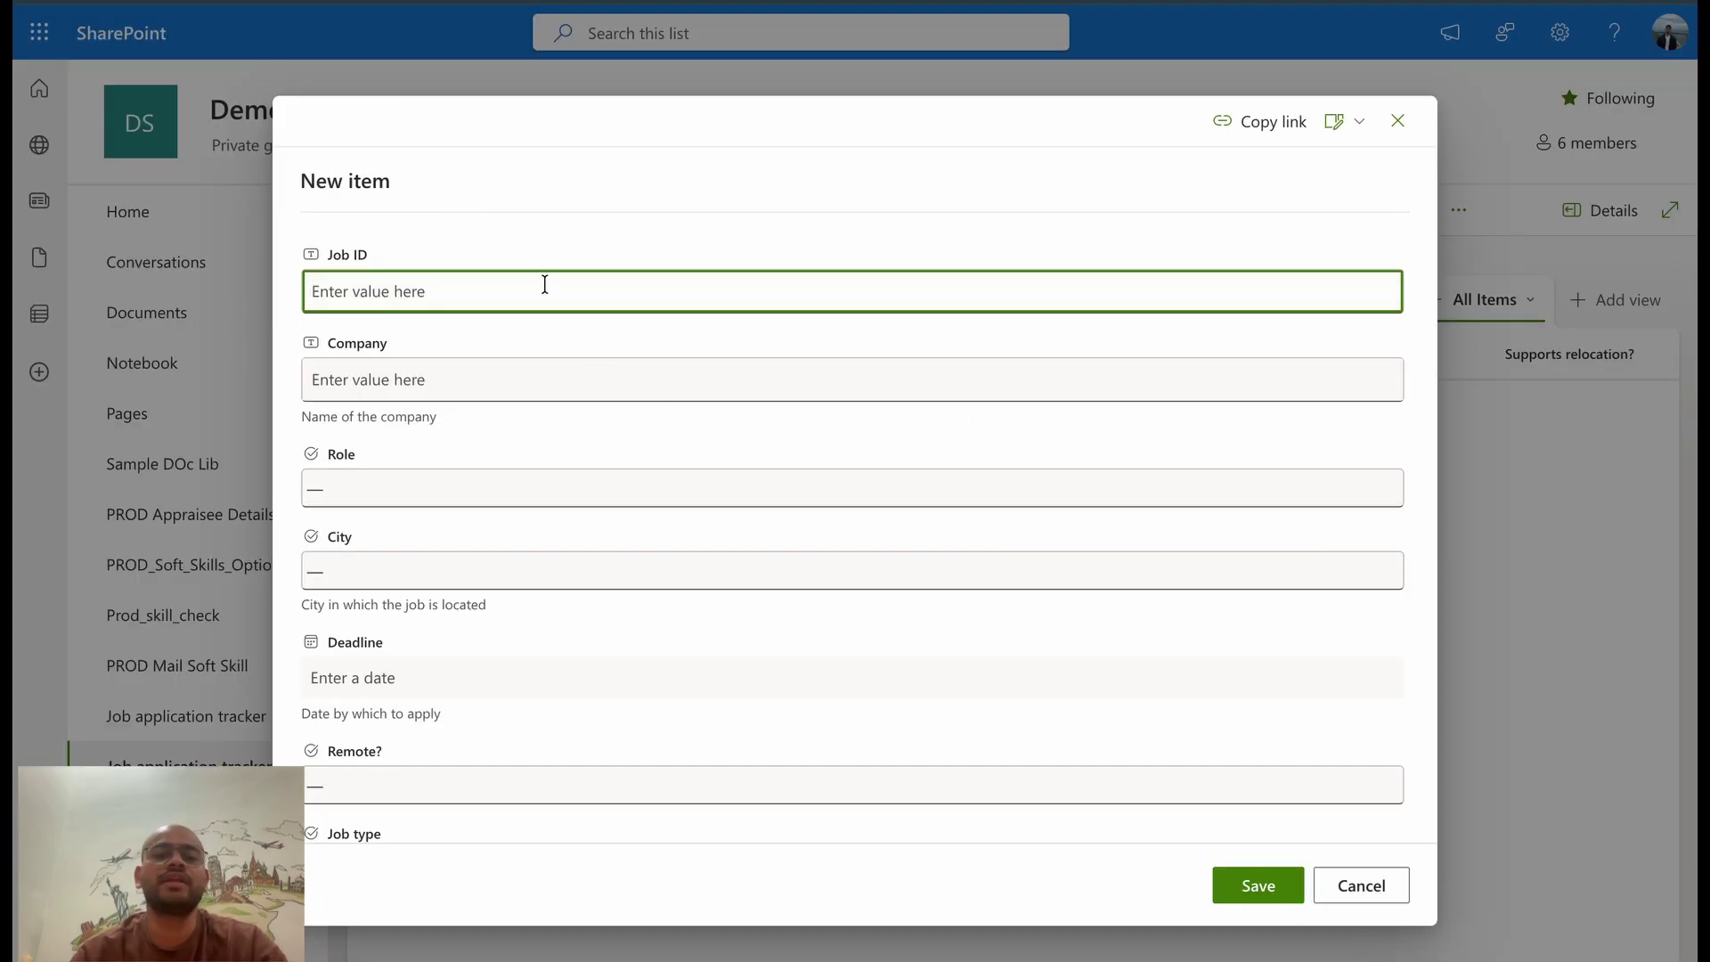
pyautogui.write('JB101')
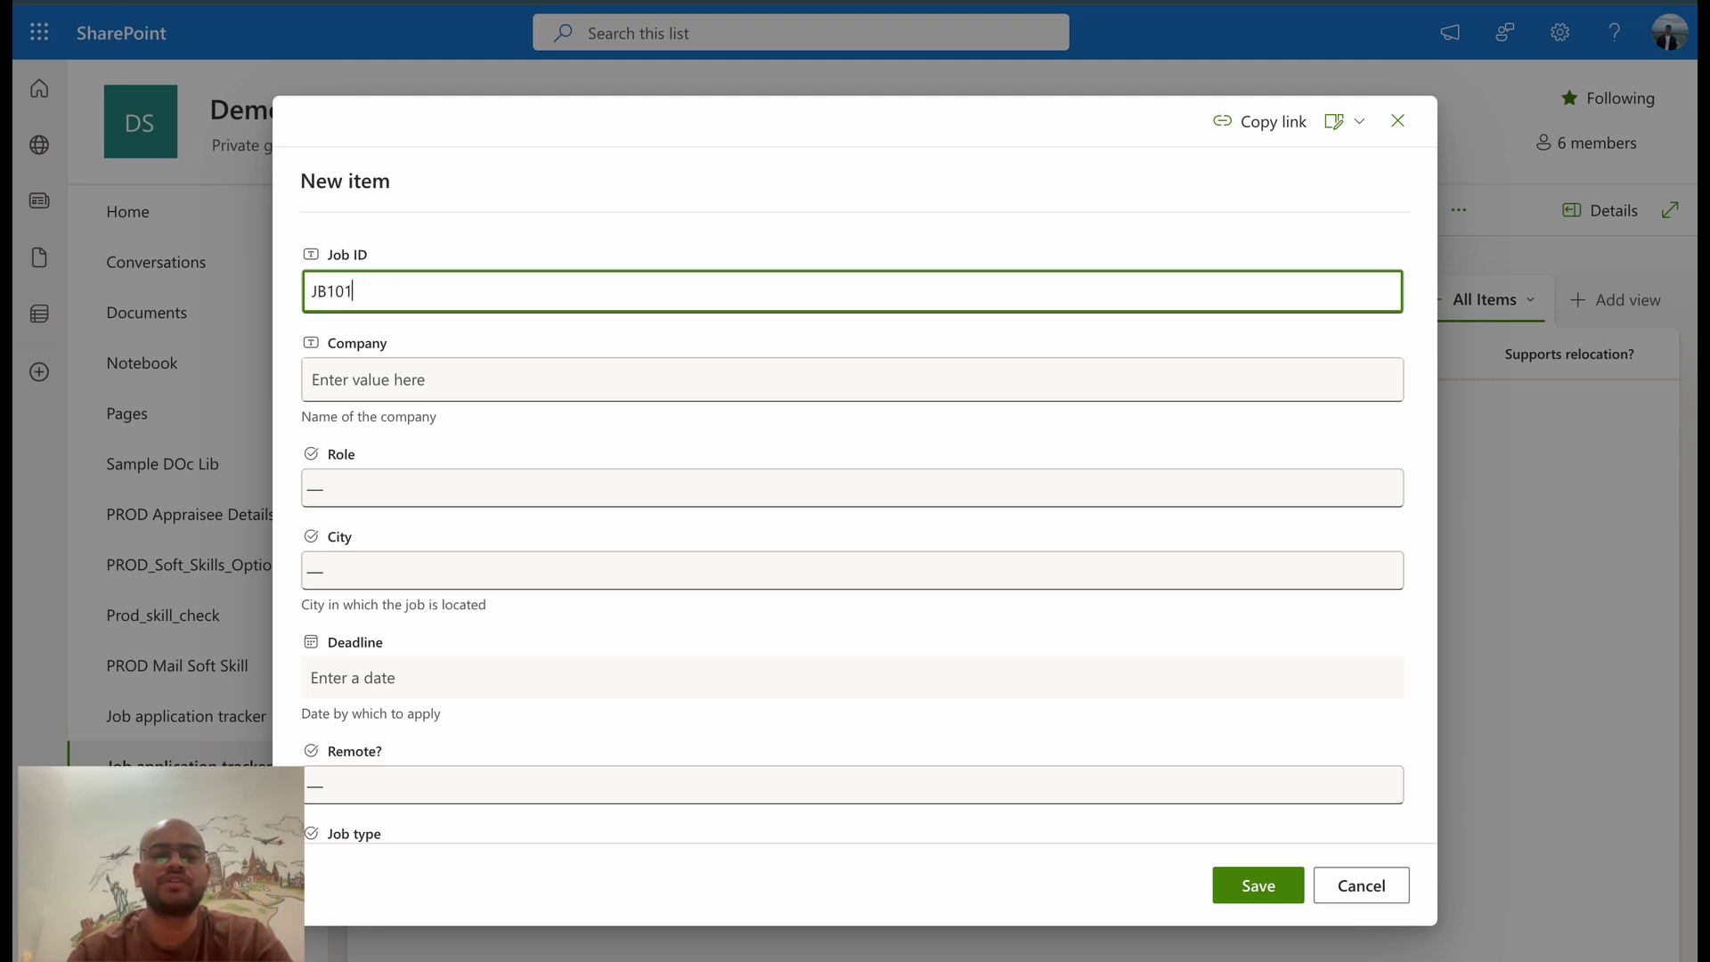
pyautogui.press('Tab')
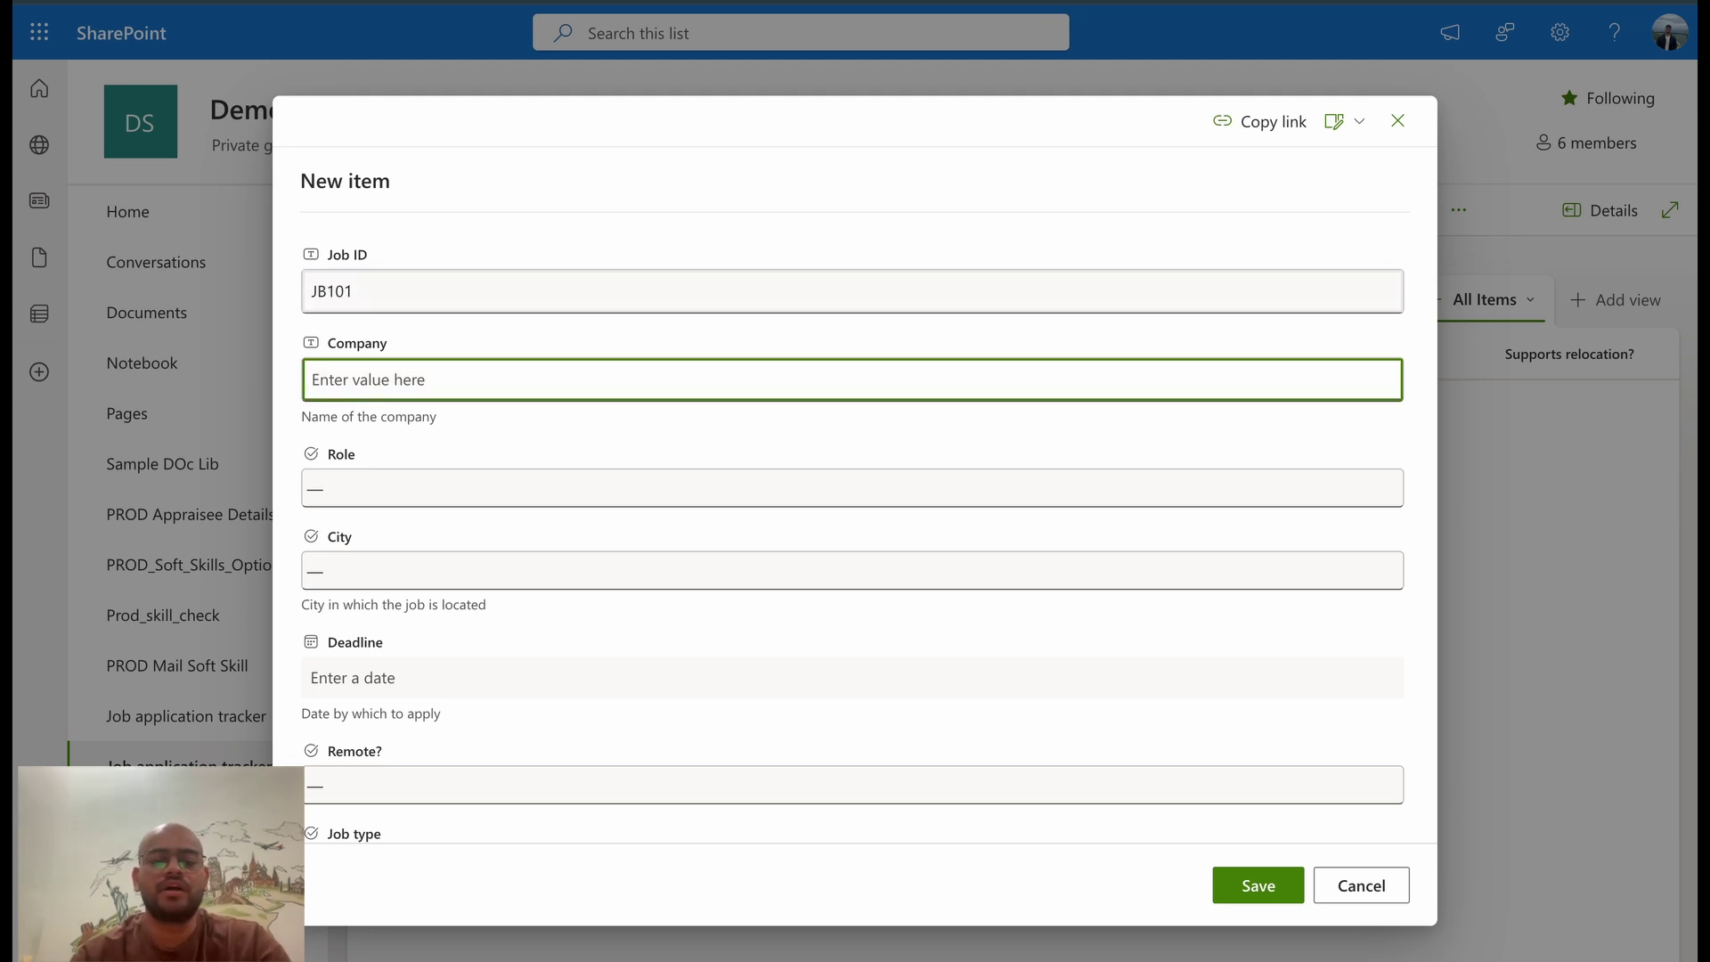
pyautogui.write('Co')
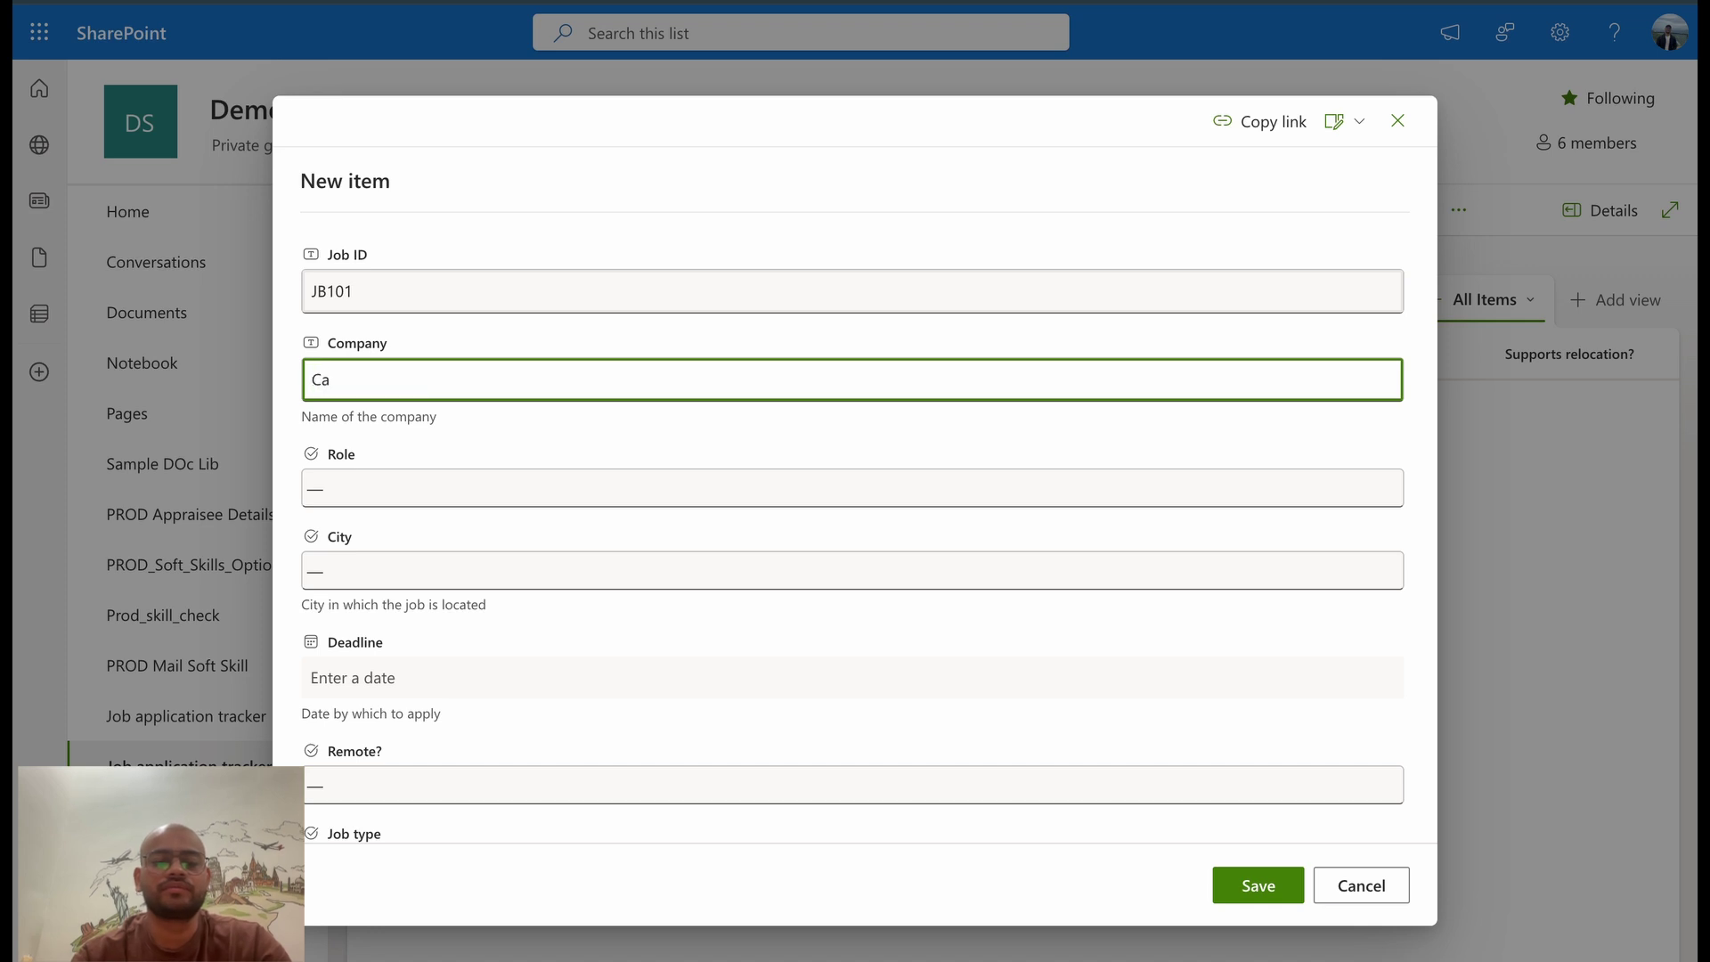
pyautogui.press('BackSpace')
pyautogui.press('BackSpace')
pyautogui.write('Data')
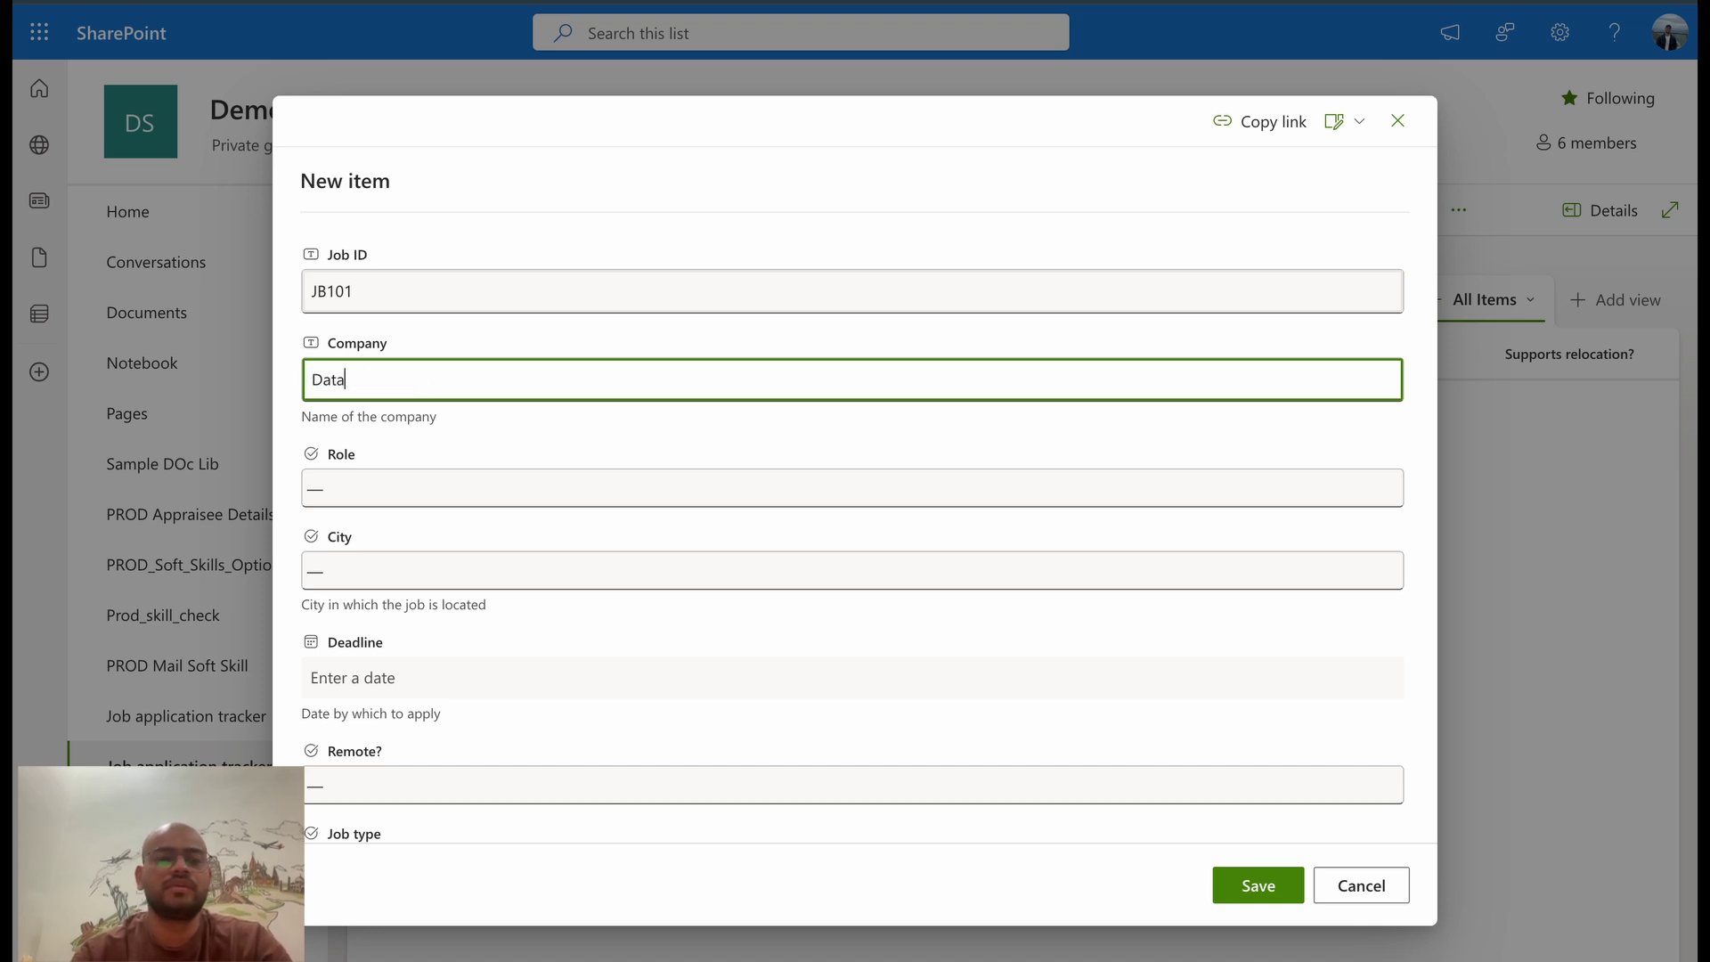
pyautogui.write('labs')
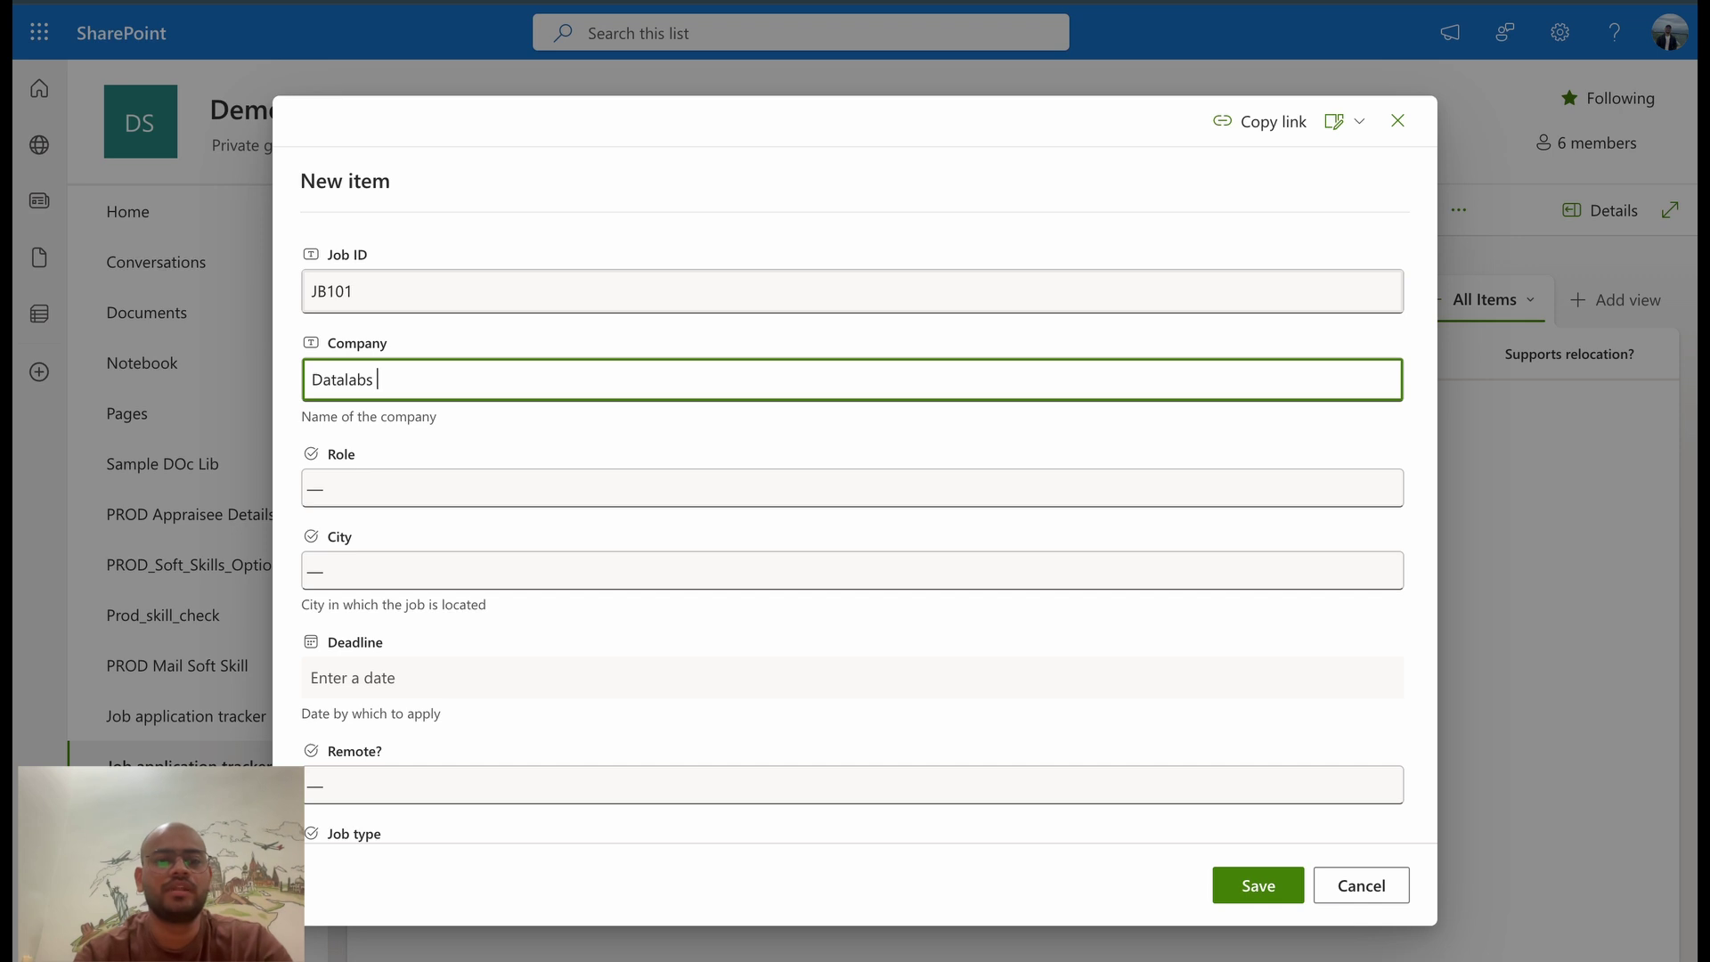
pyautogui.write(' ABC')
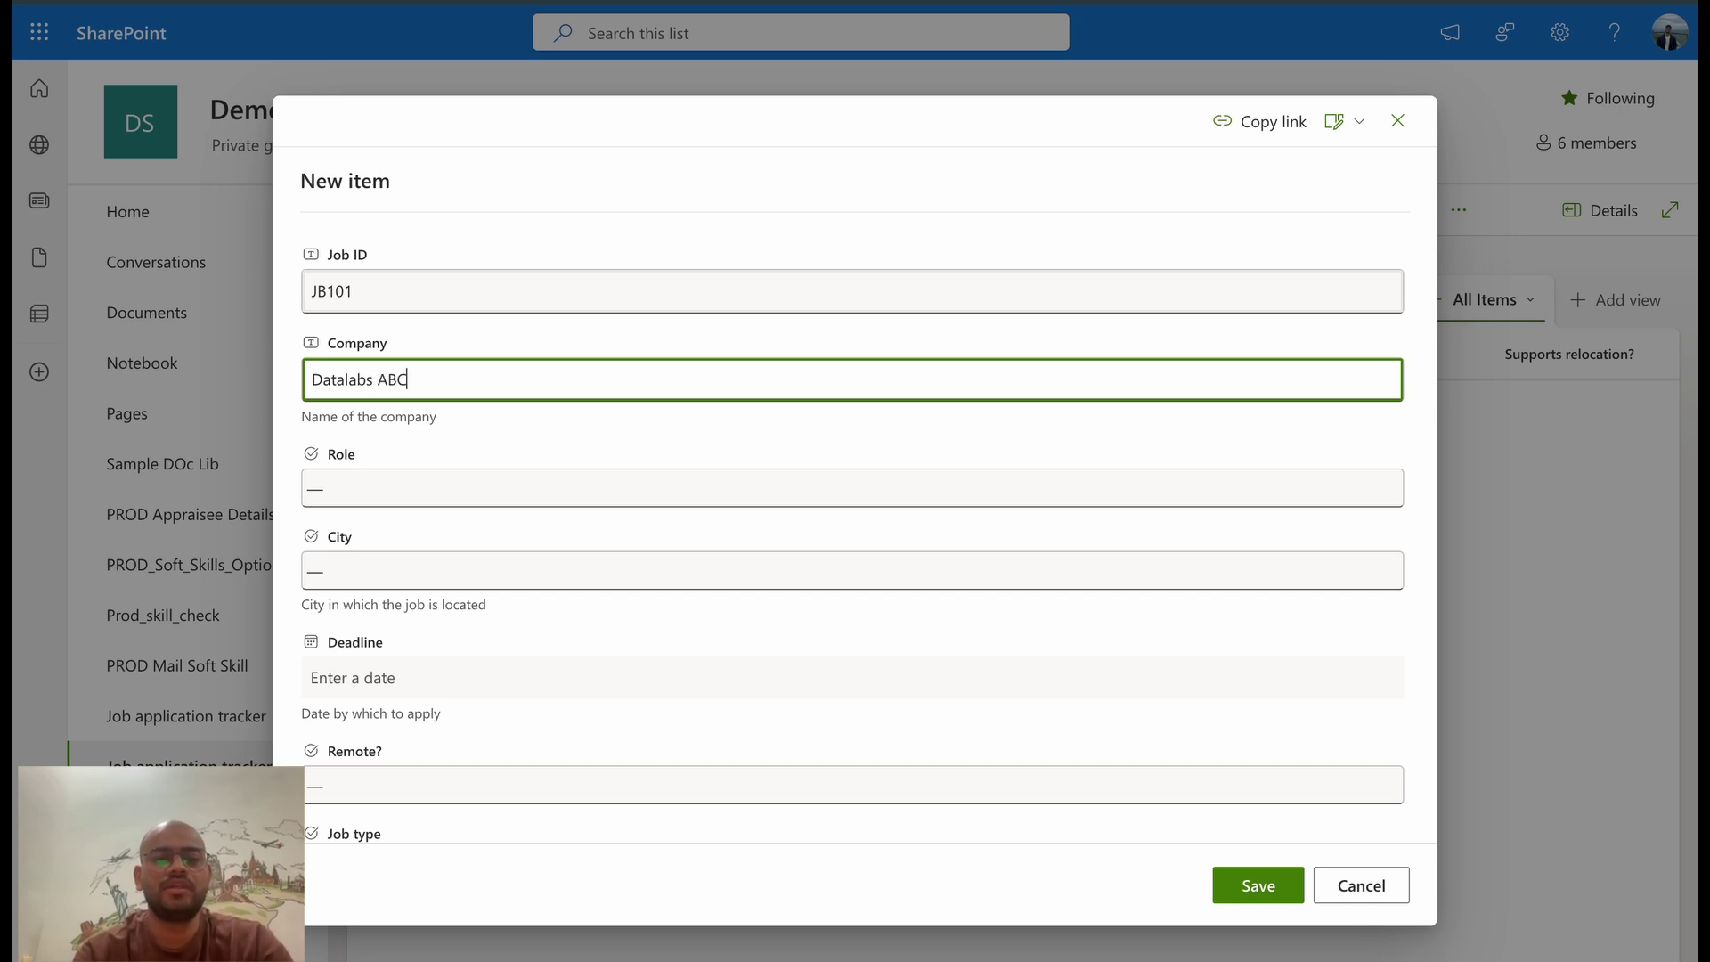
# Set the new item's role to UX Consultant and its city to New York City
pyautogui.press('Tab')
pyautogui.click(346, 474)
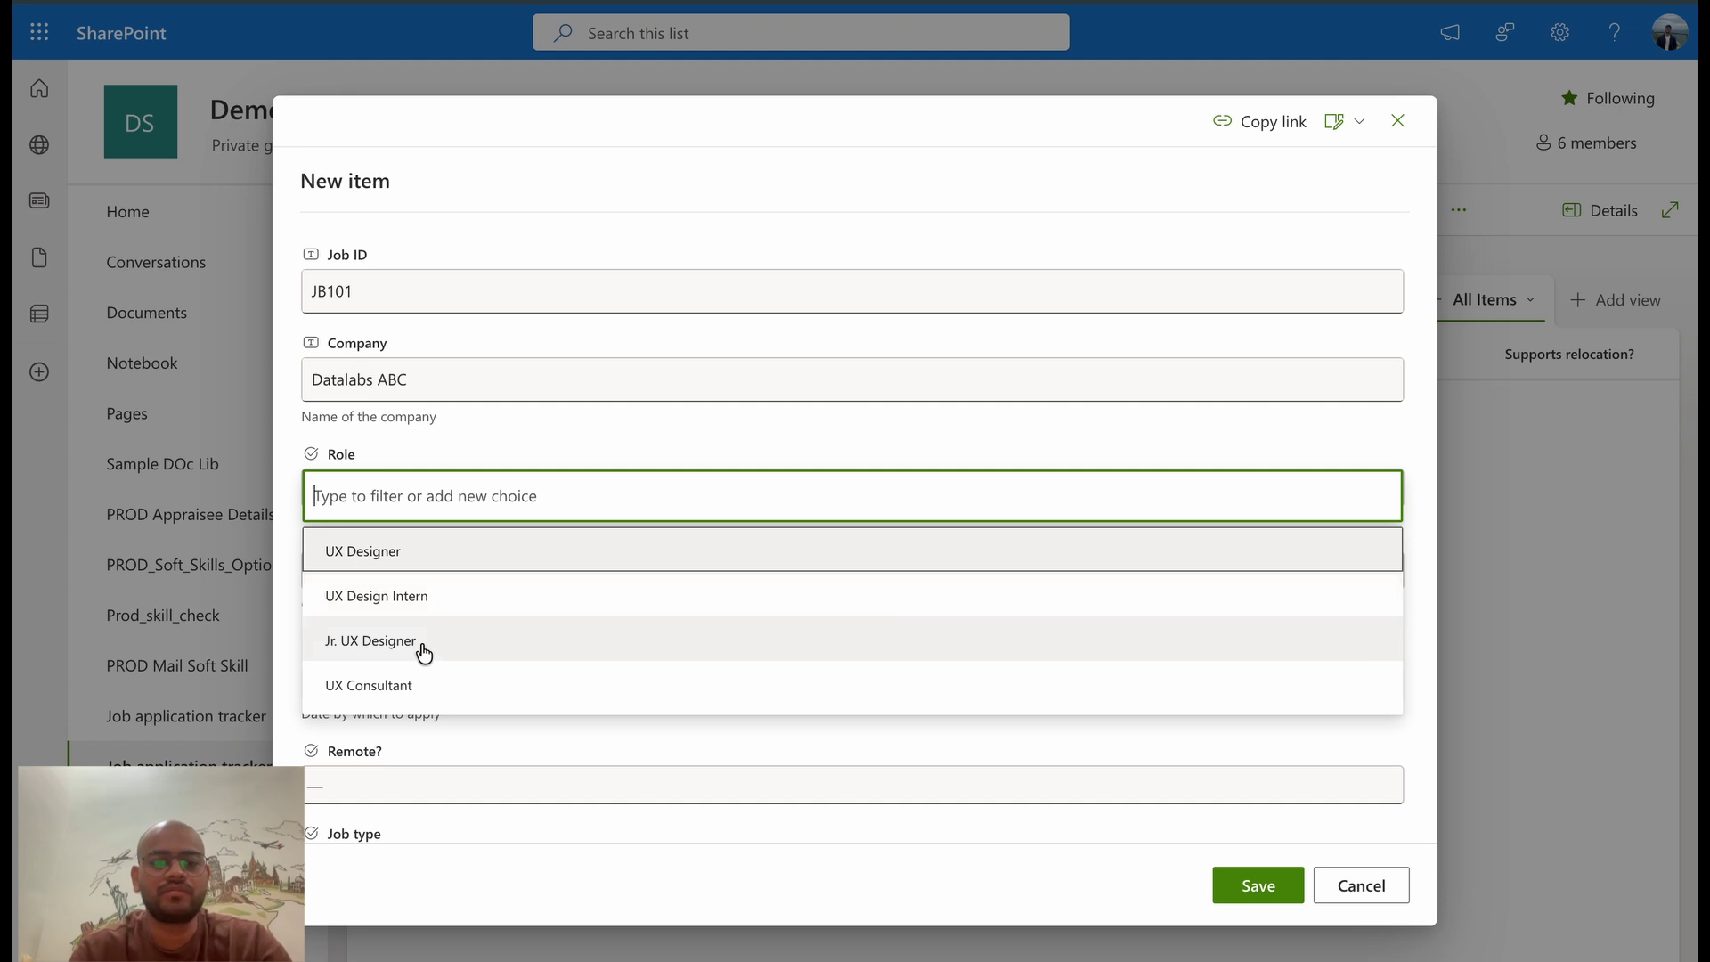
pyautogui.click(397, 687)
pyautogui.click(399, 579)
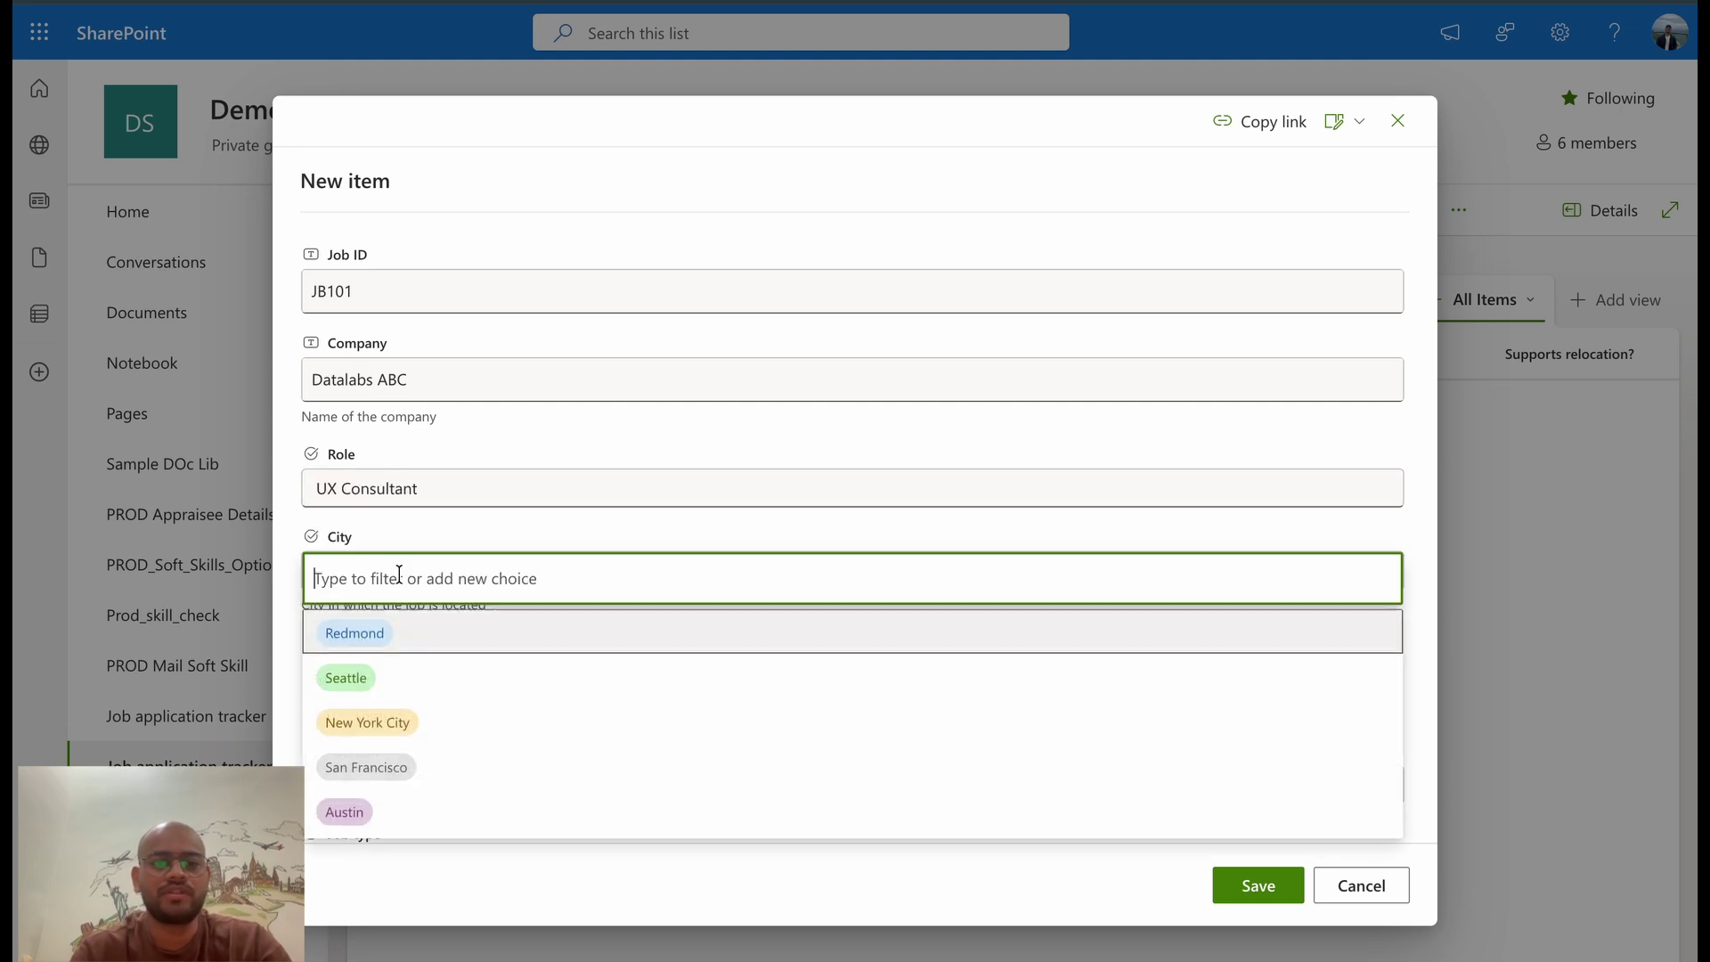
pyautogui.scroll(-1, 414, 802)
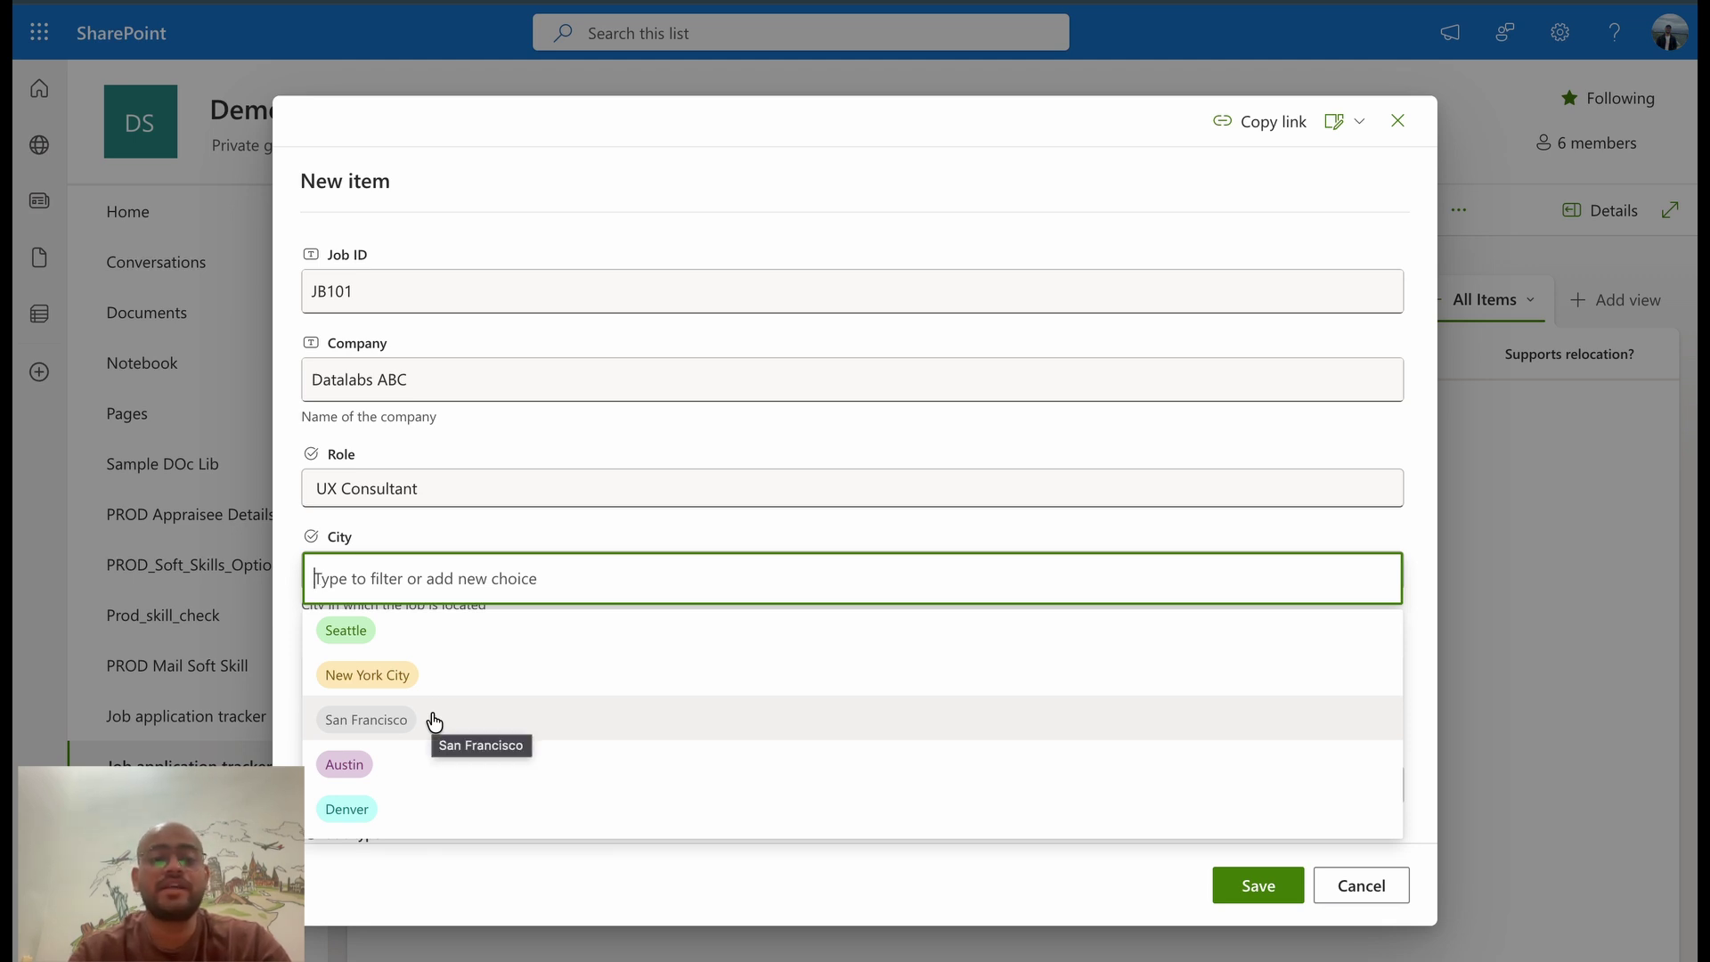
pyautogui.click(410, 674)
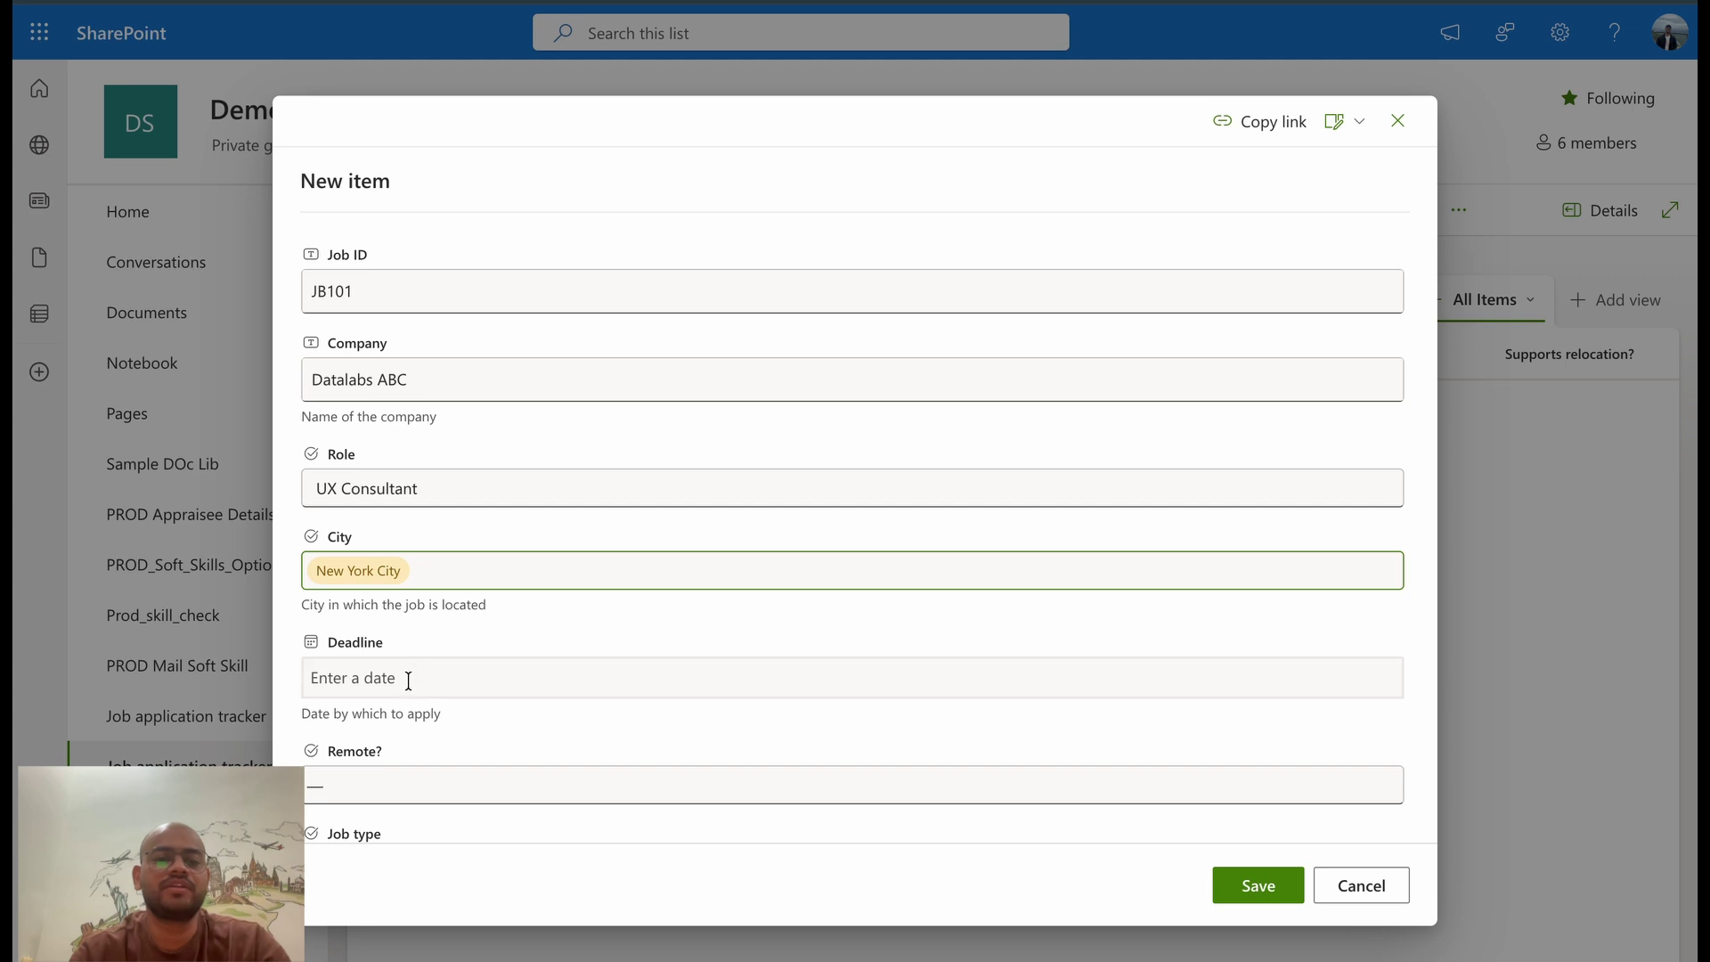
# Set the item's deadline to 24/1/2026 and its "Remote?" value to Hybrid
pyautogui.click(408, 680)
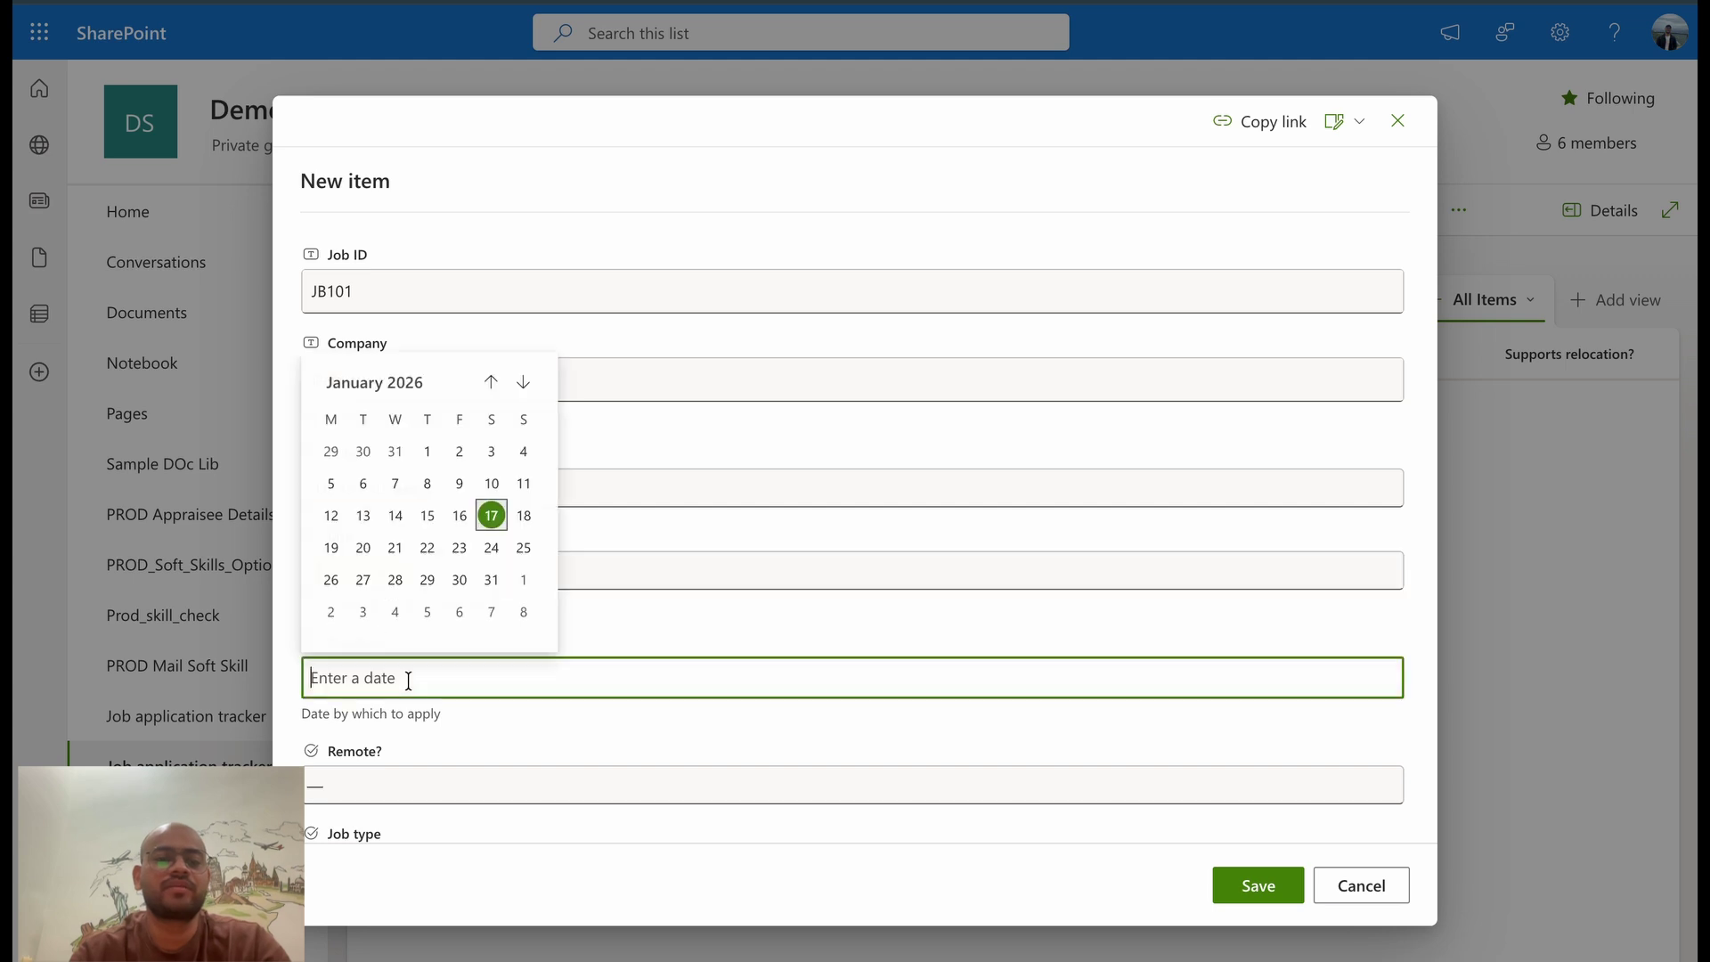
pyautogui.click(489, 547)
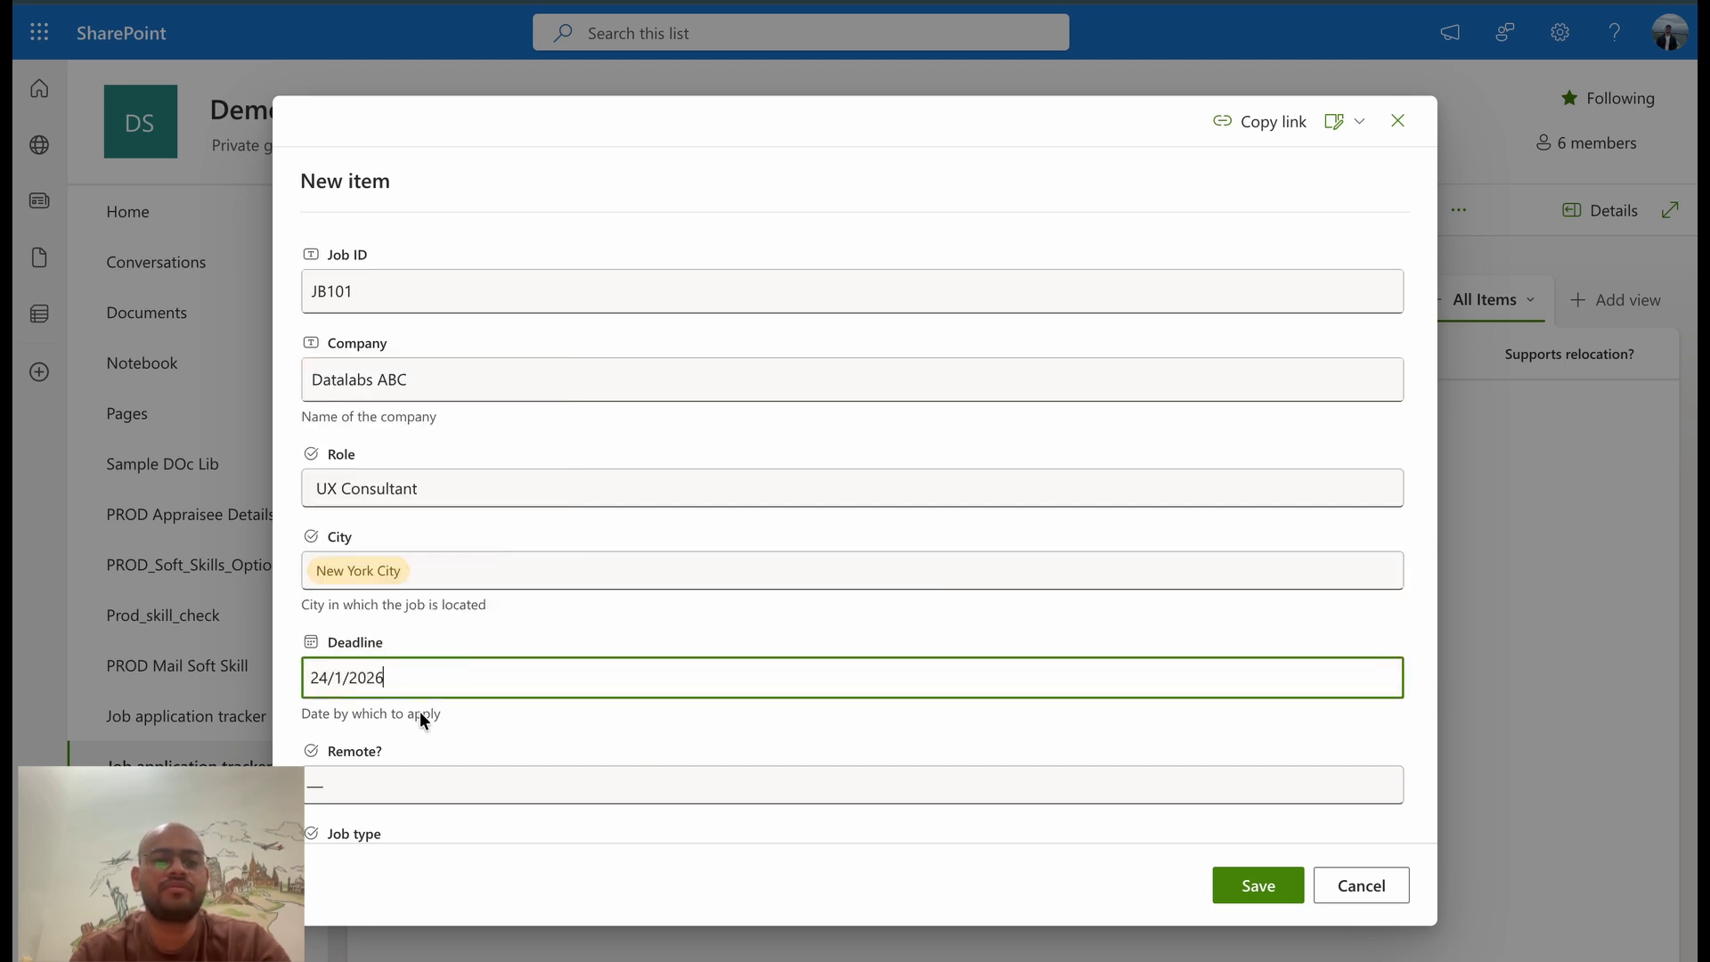
pyautogui.click(387, 786)
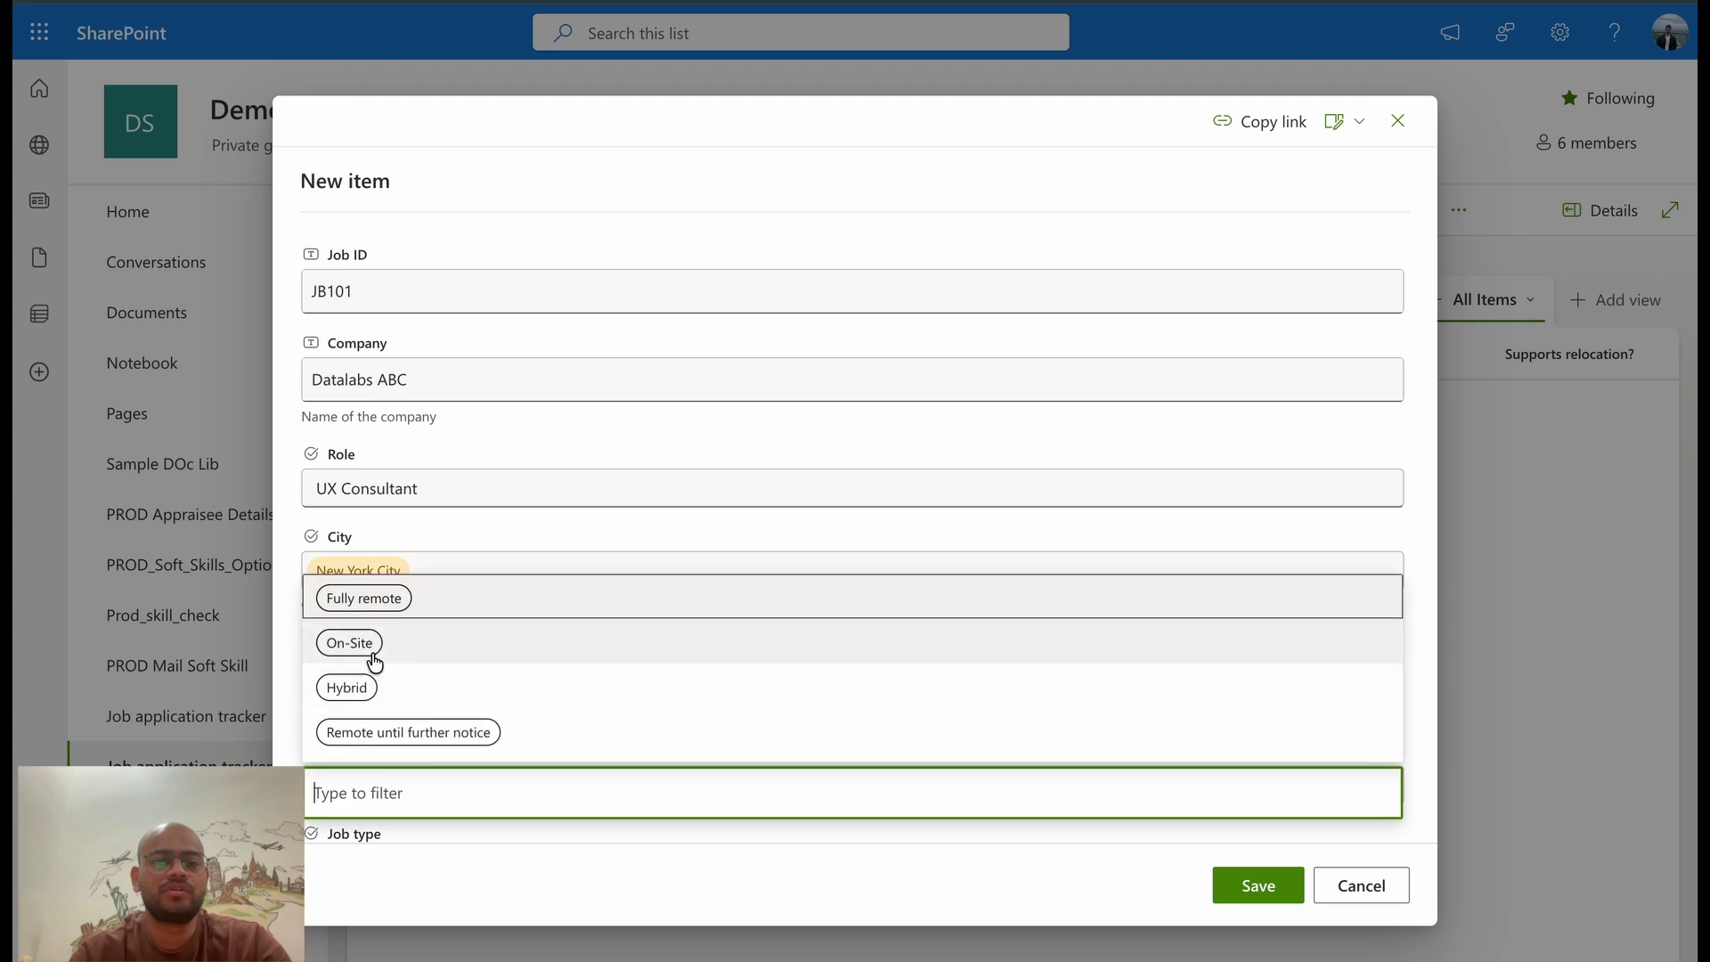
pyautogui.click(363, 690)
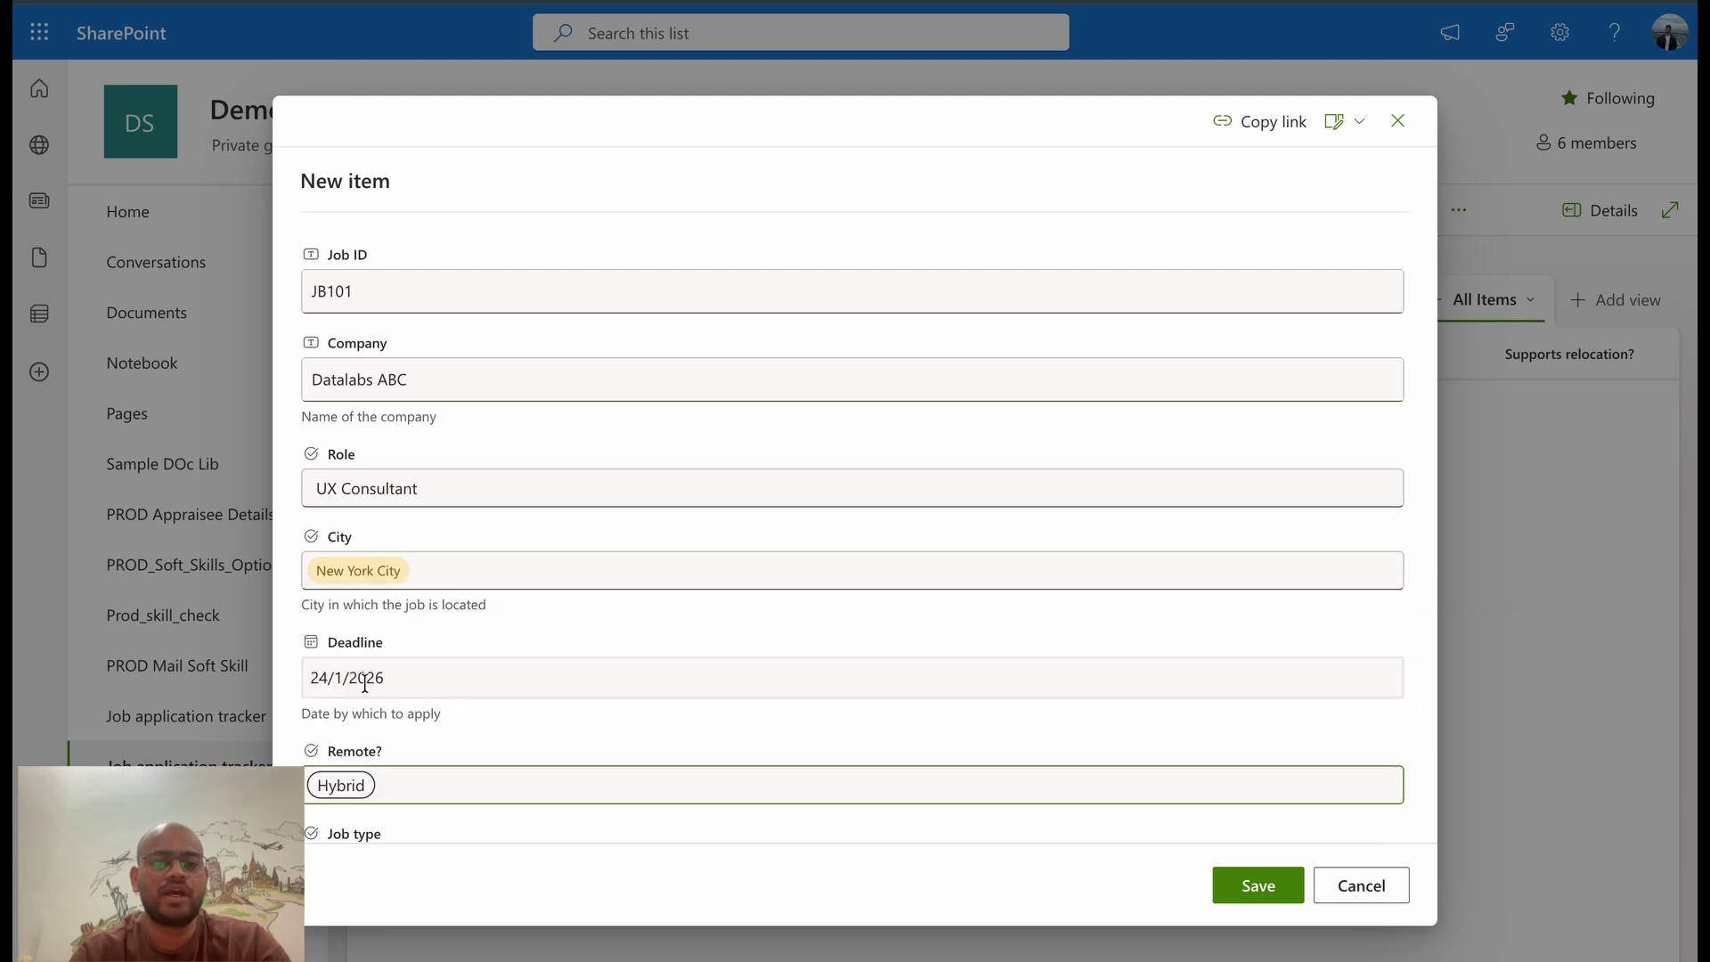
# Set the new item's job type to Full-time
pyautogui.scroll(-3, 388, 696)
pyautogui.click(393, 641)
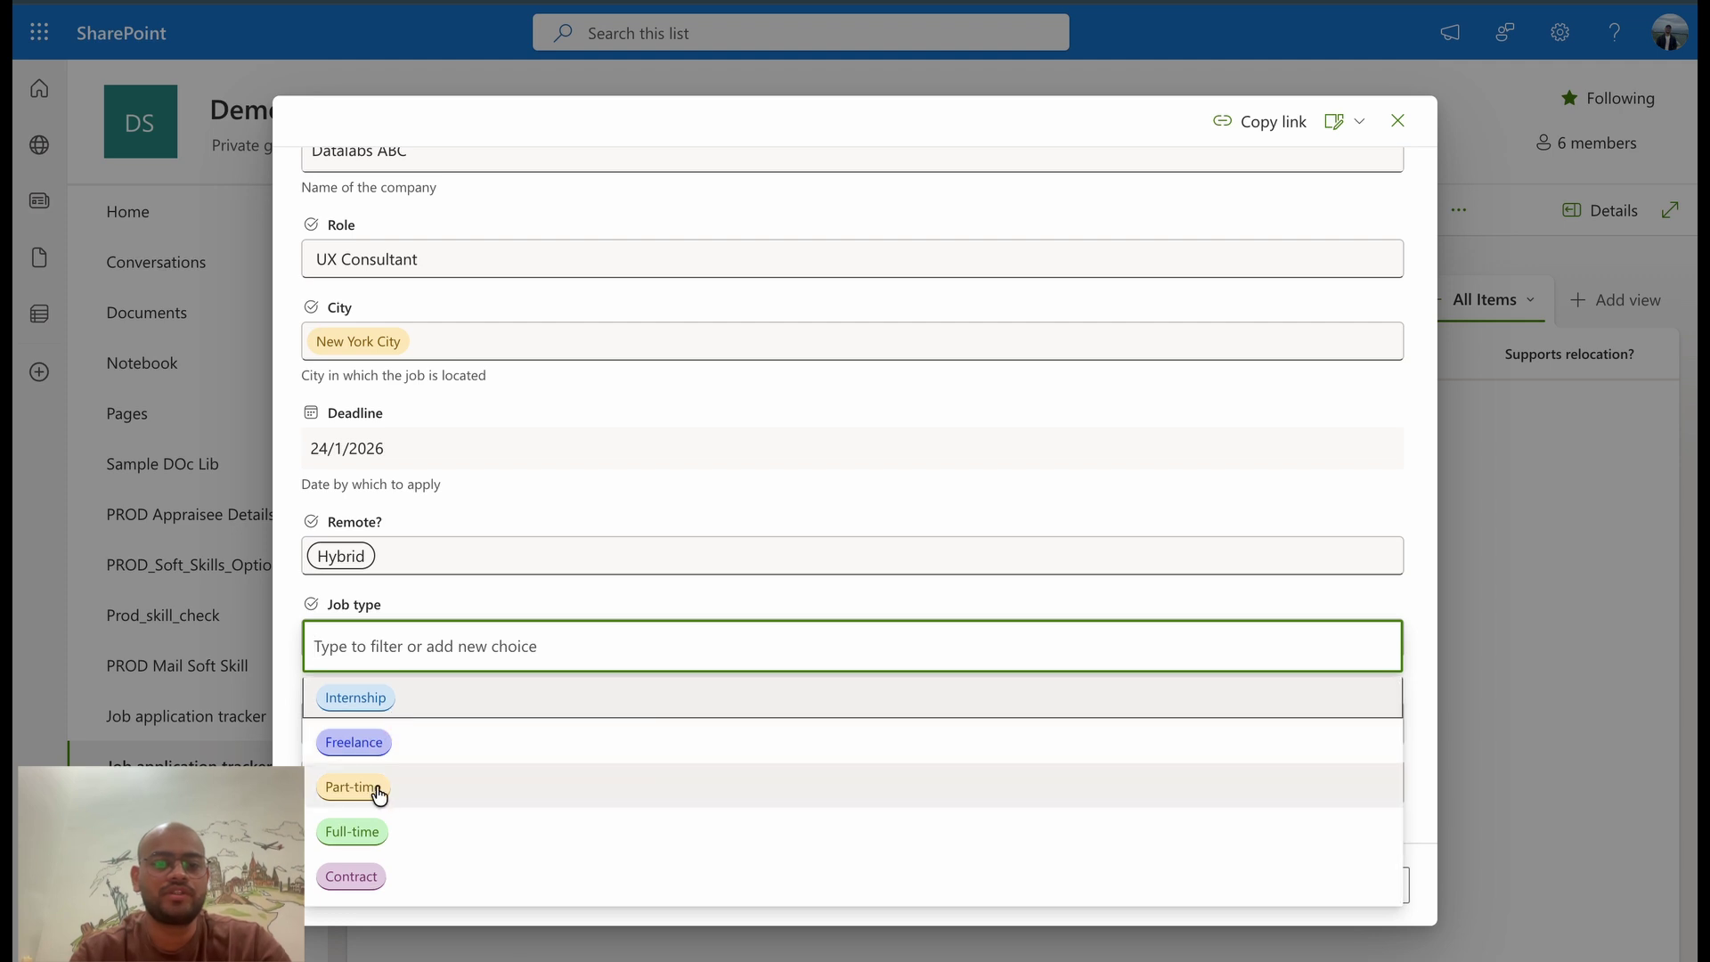
pyautogui.click(365, 830)
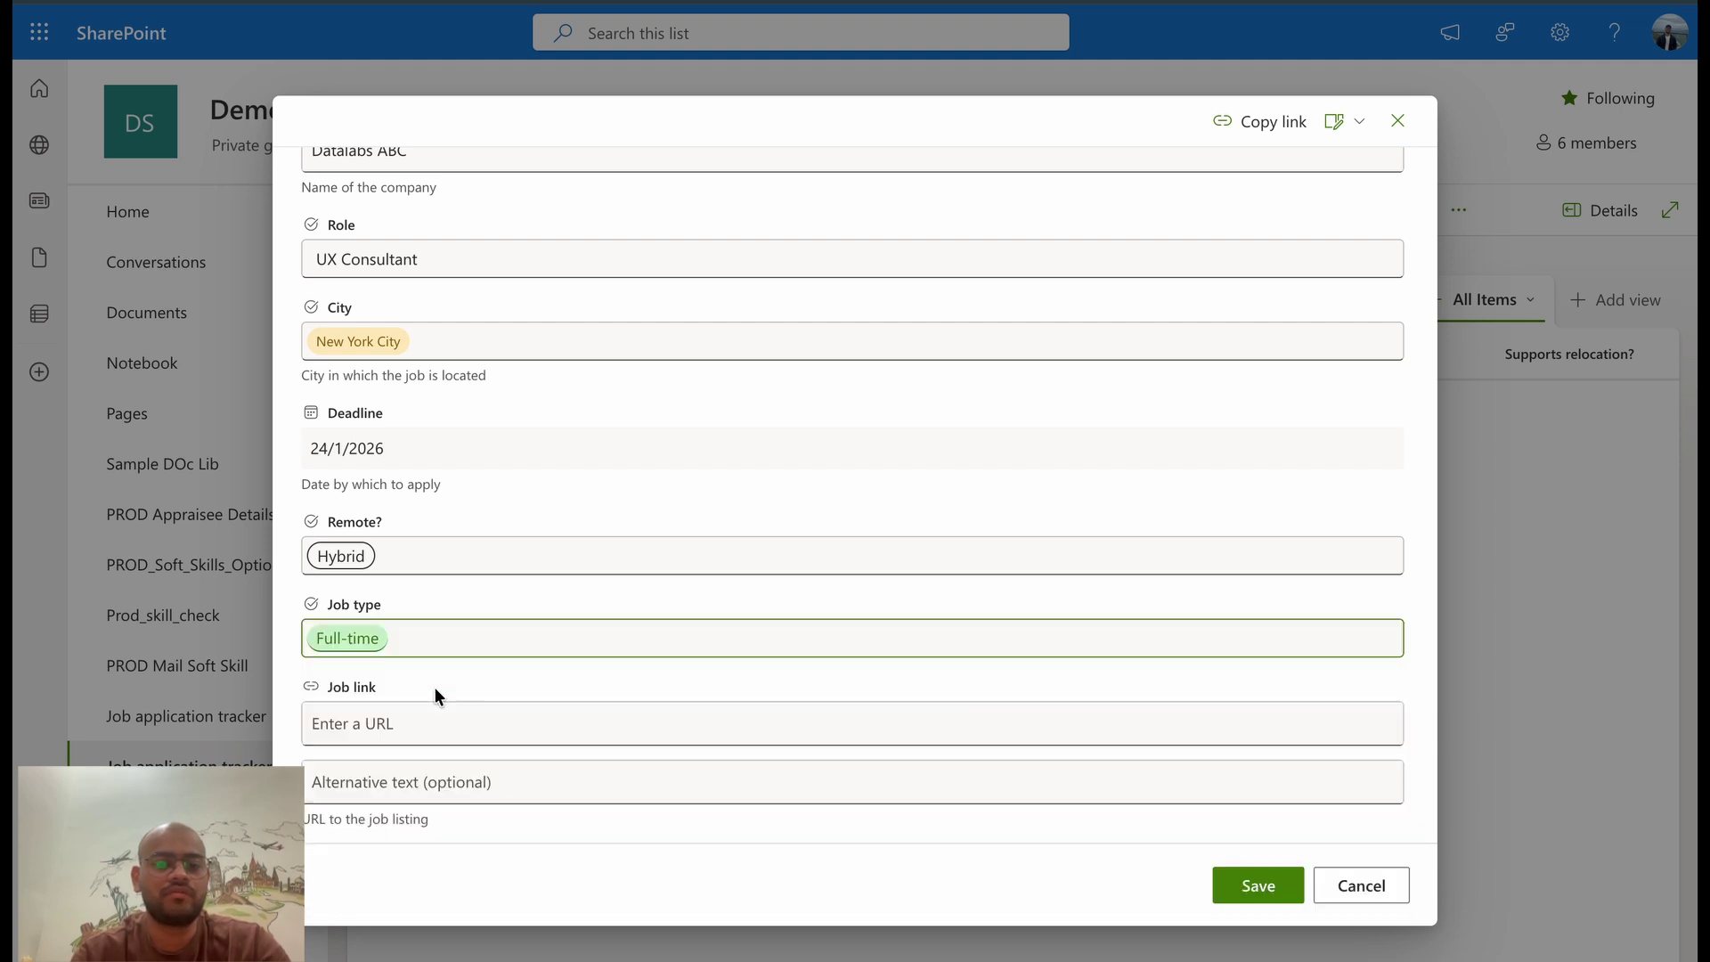
pyautogui.click(411, 728)
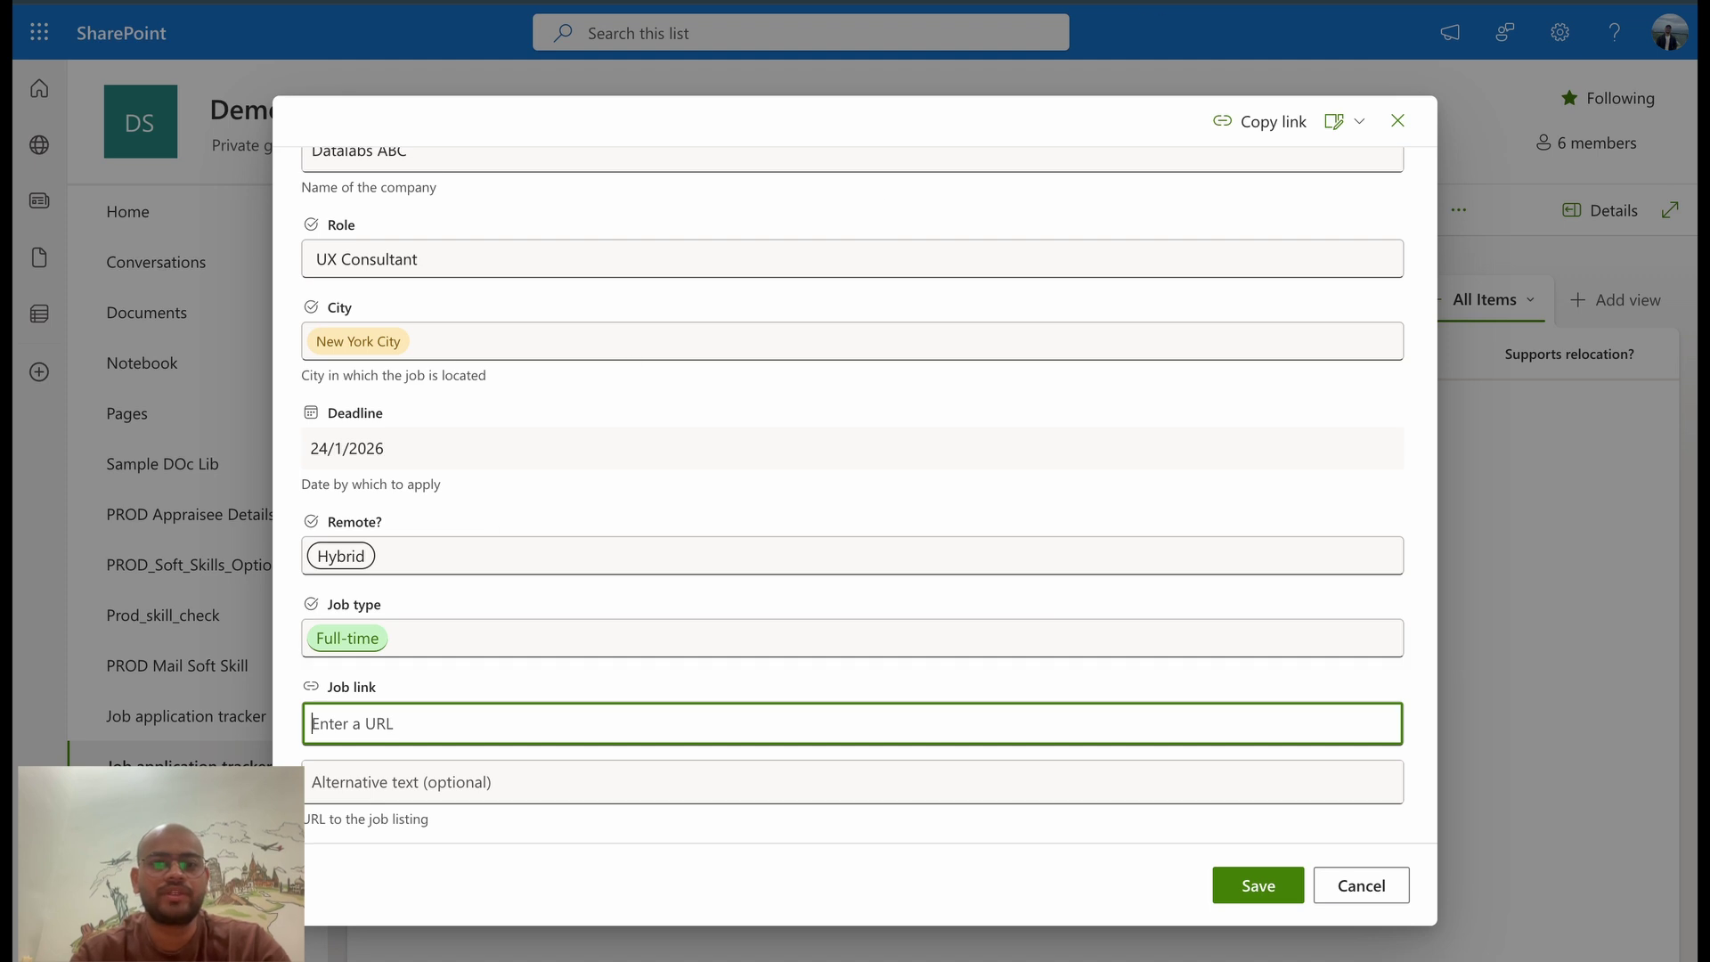
pyautogui.hotkey('ctrl', 't')
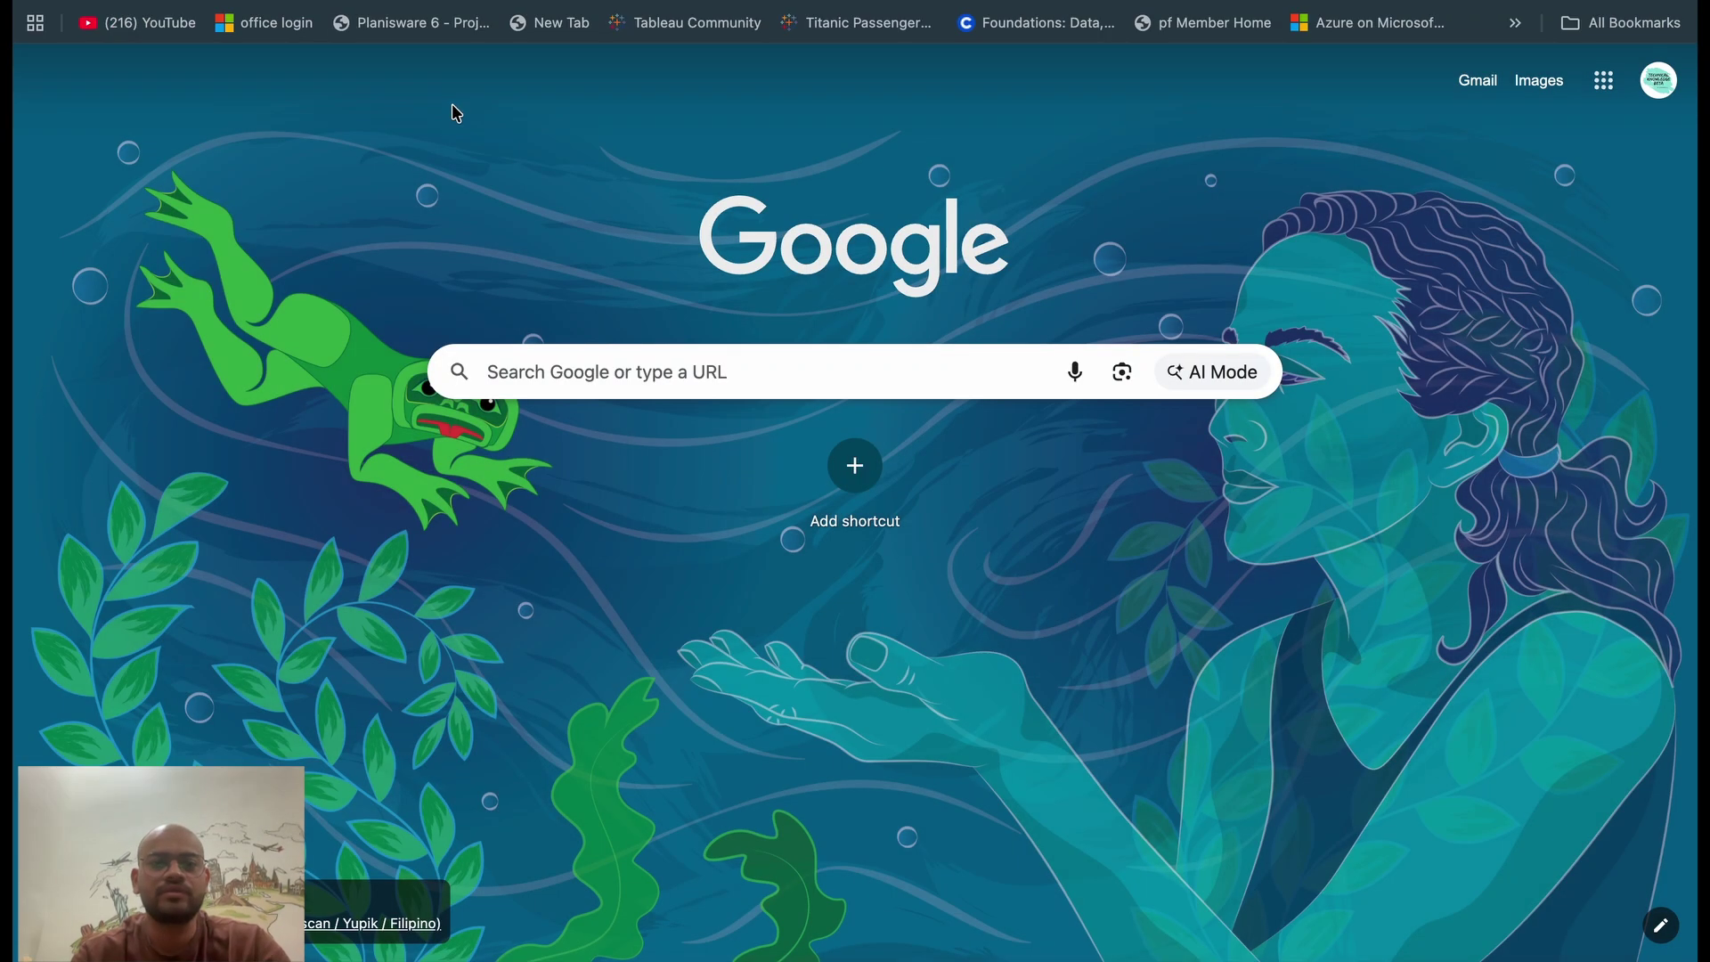
pyautogui.click(151, 24)
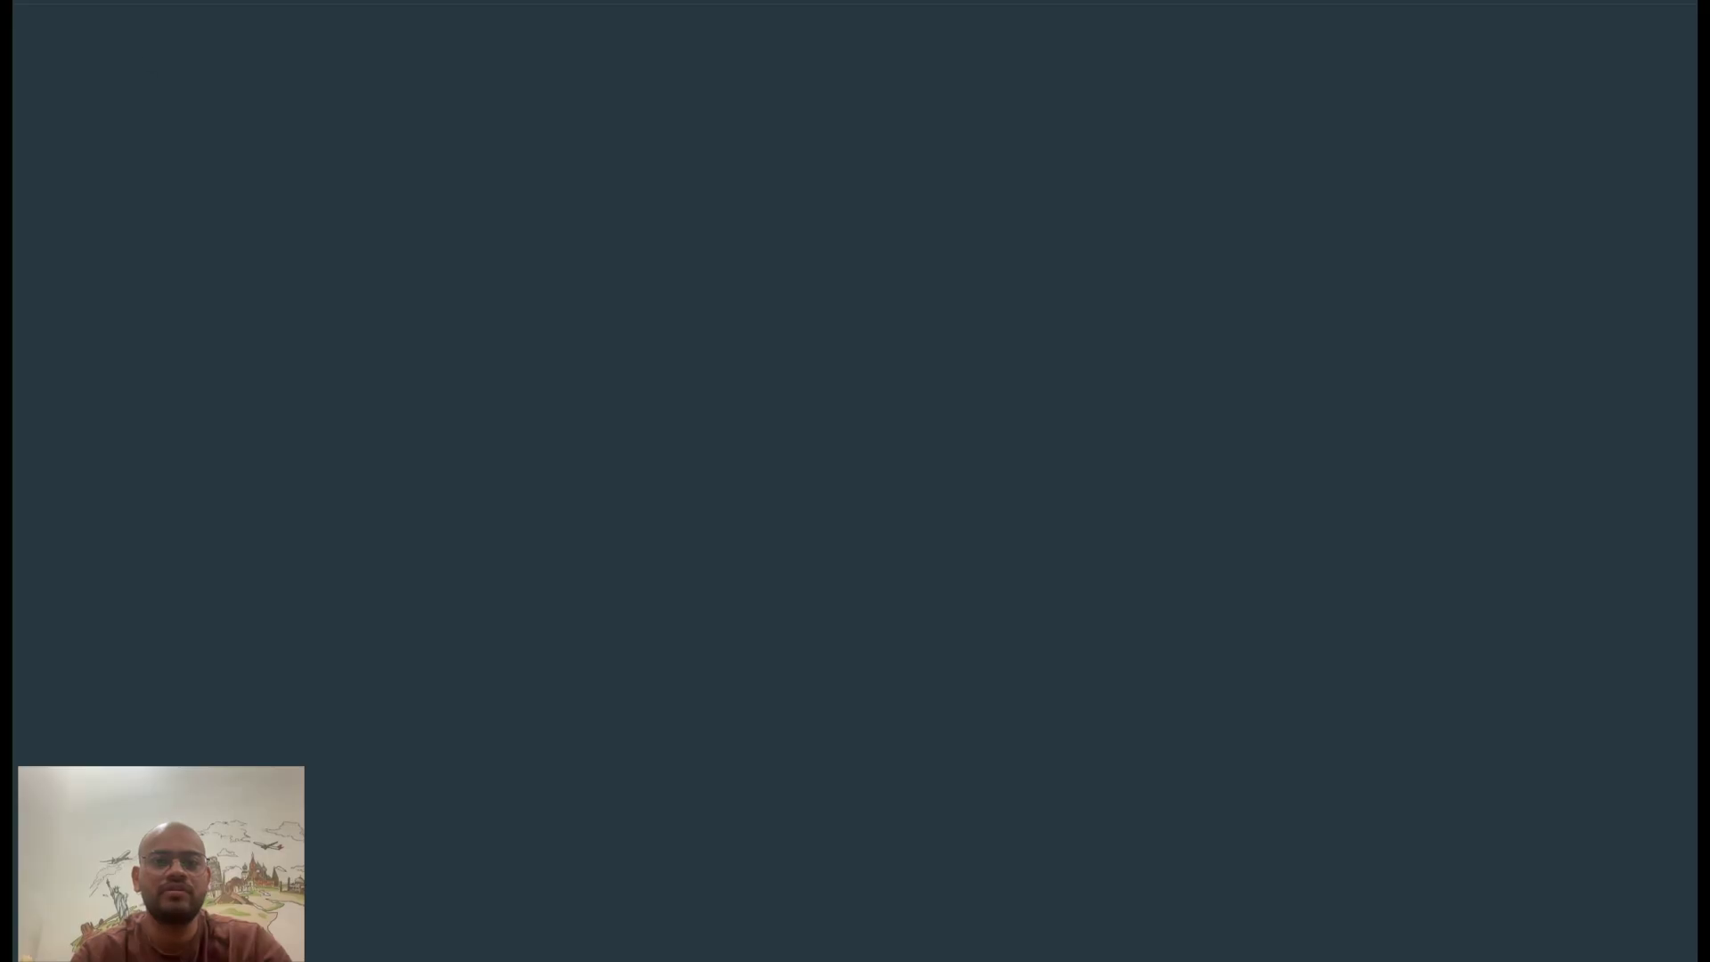
pyautogui.press('super+l')
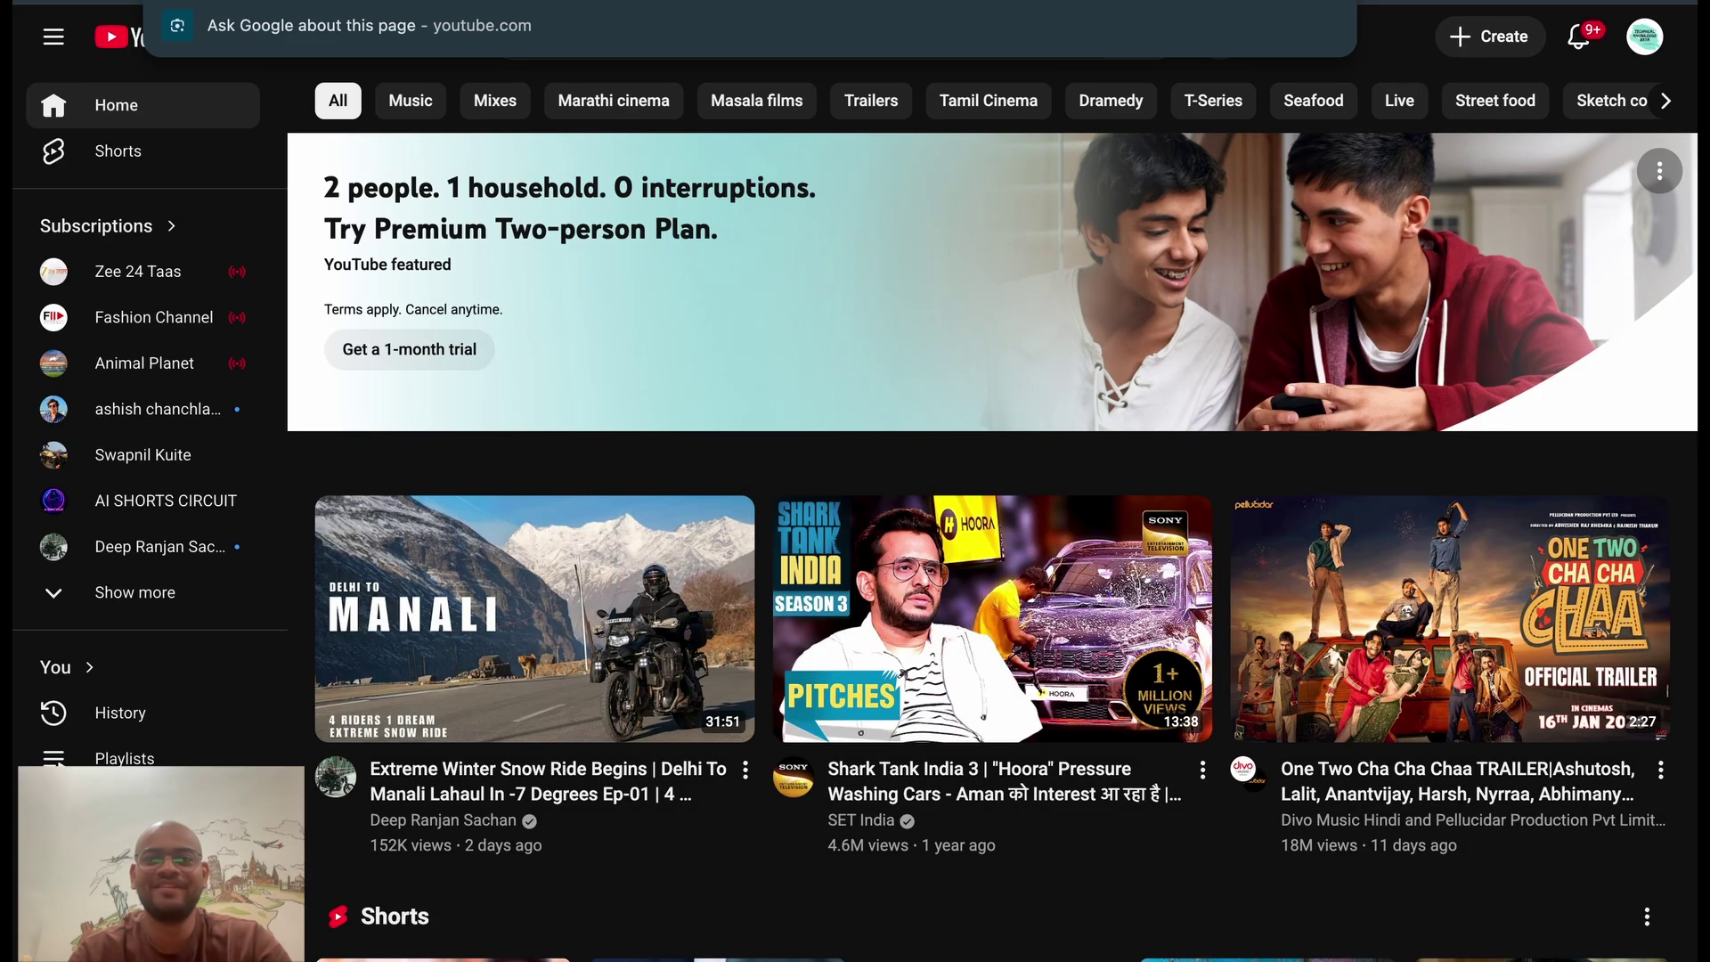
pyautogui.hotkey('ctrl', 'w')
pyautogui.write('https://www.youtube.com/')
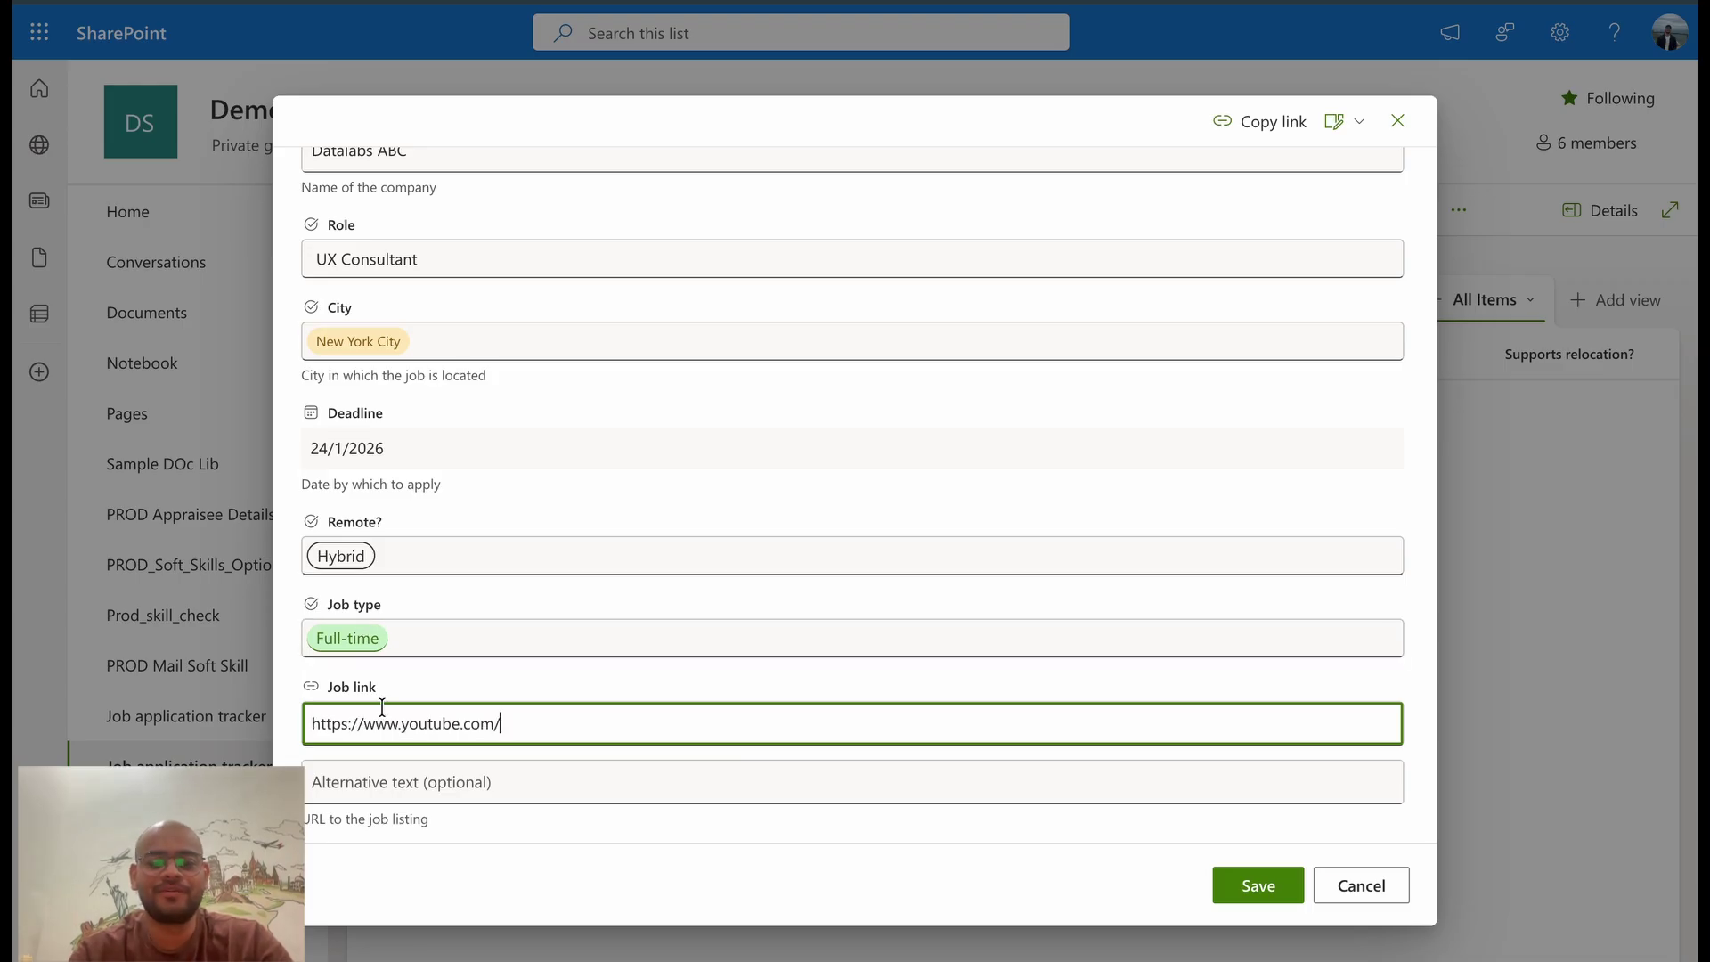
pyautogui.click(387, 789)
pyautogui.write('test link')
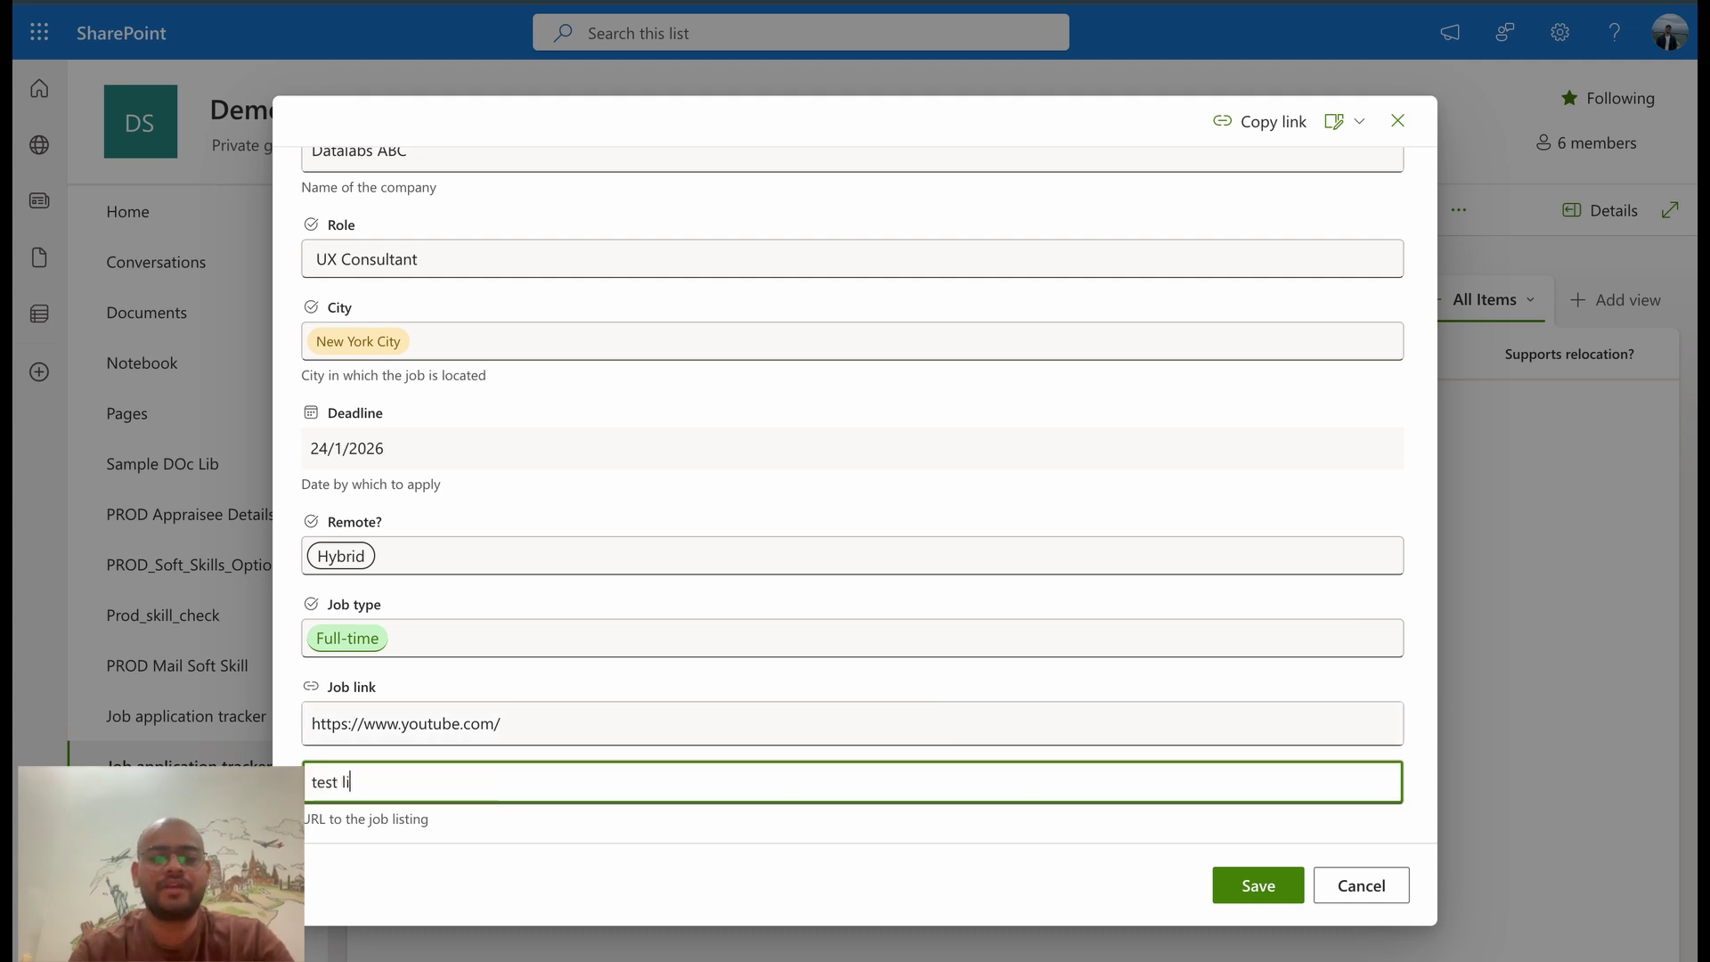
# Mark the new item as supporting relocation and save it to the list
pyautogui.press('Tab')
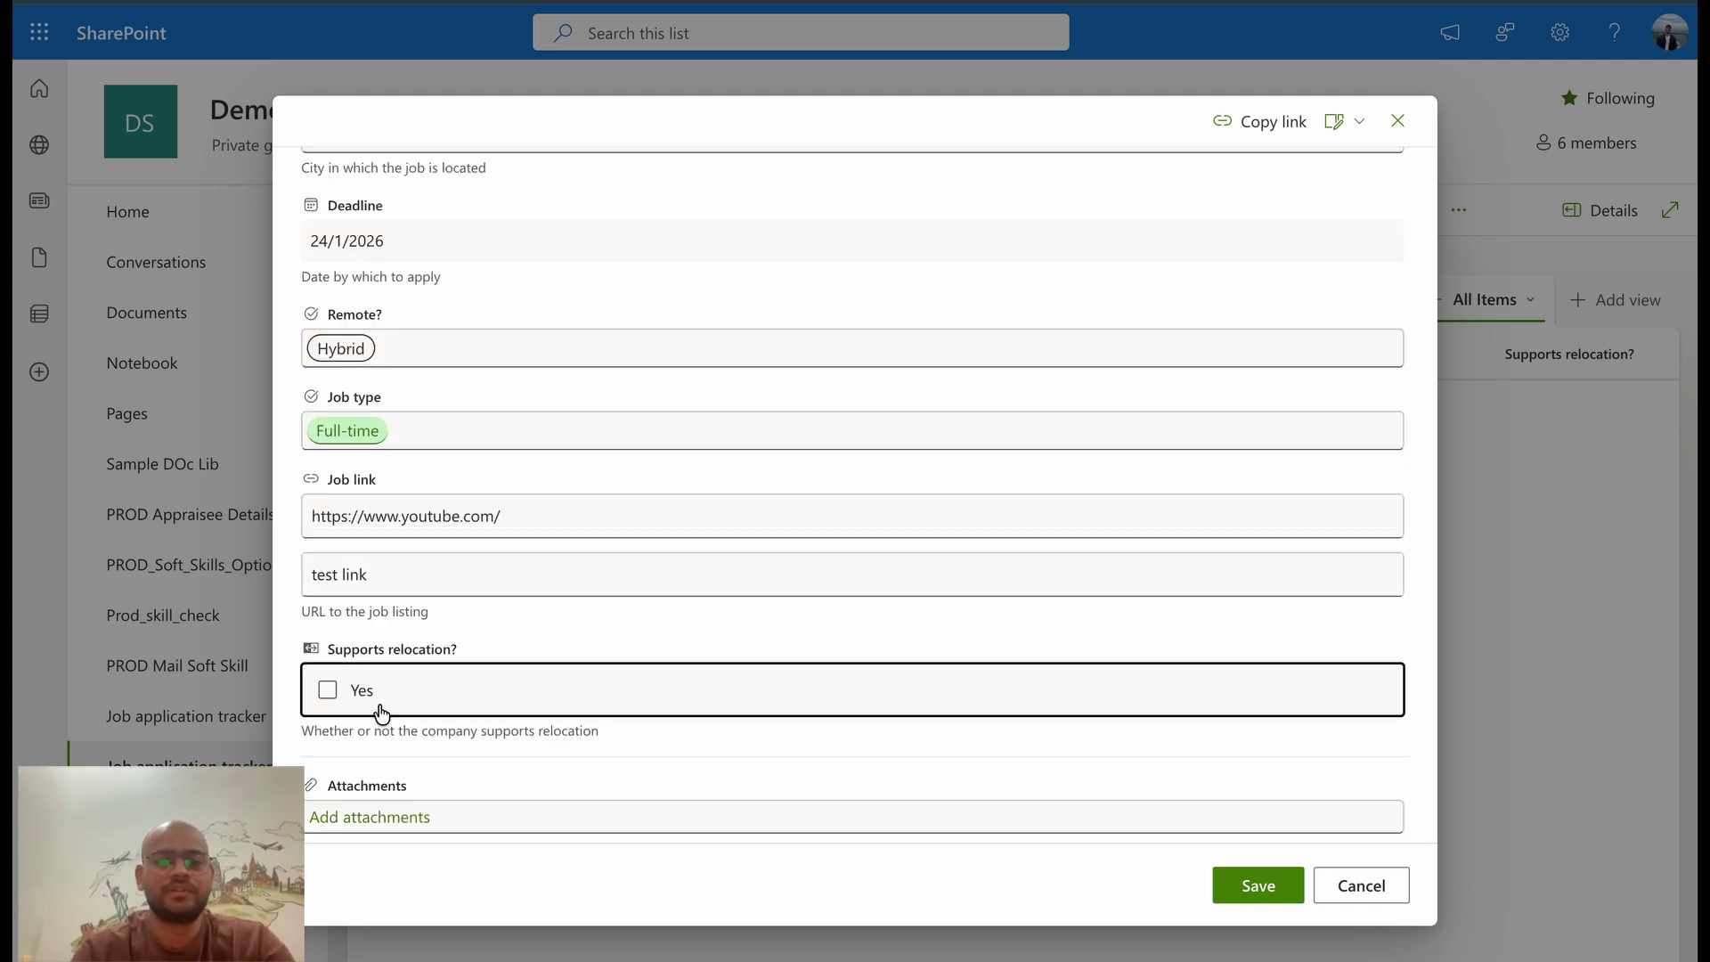
pyautogui.click(329, 693)
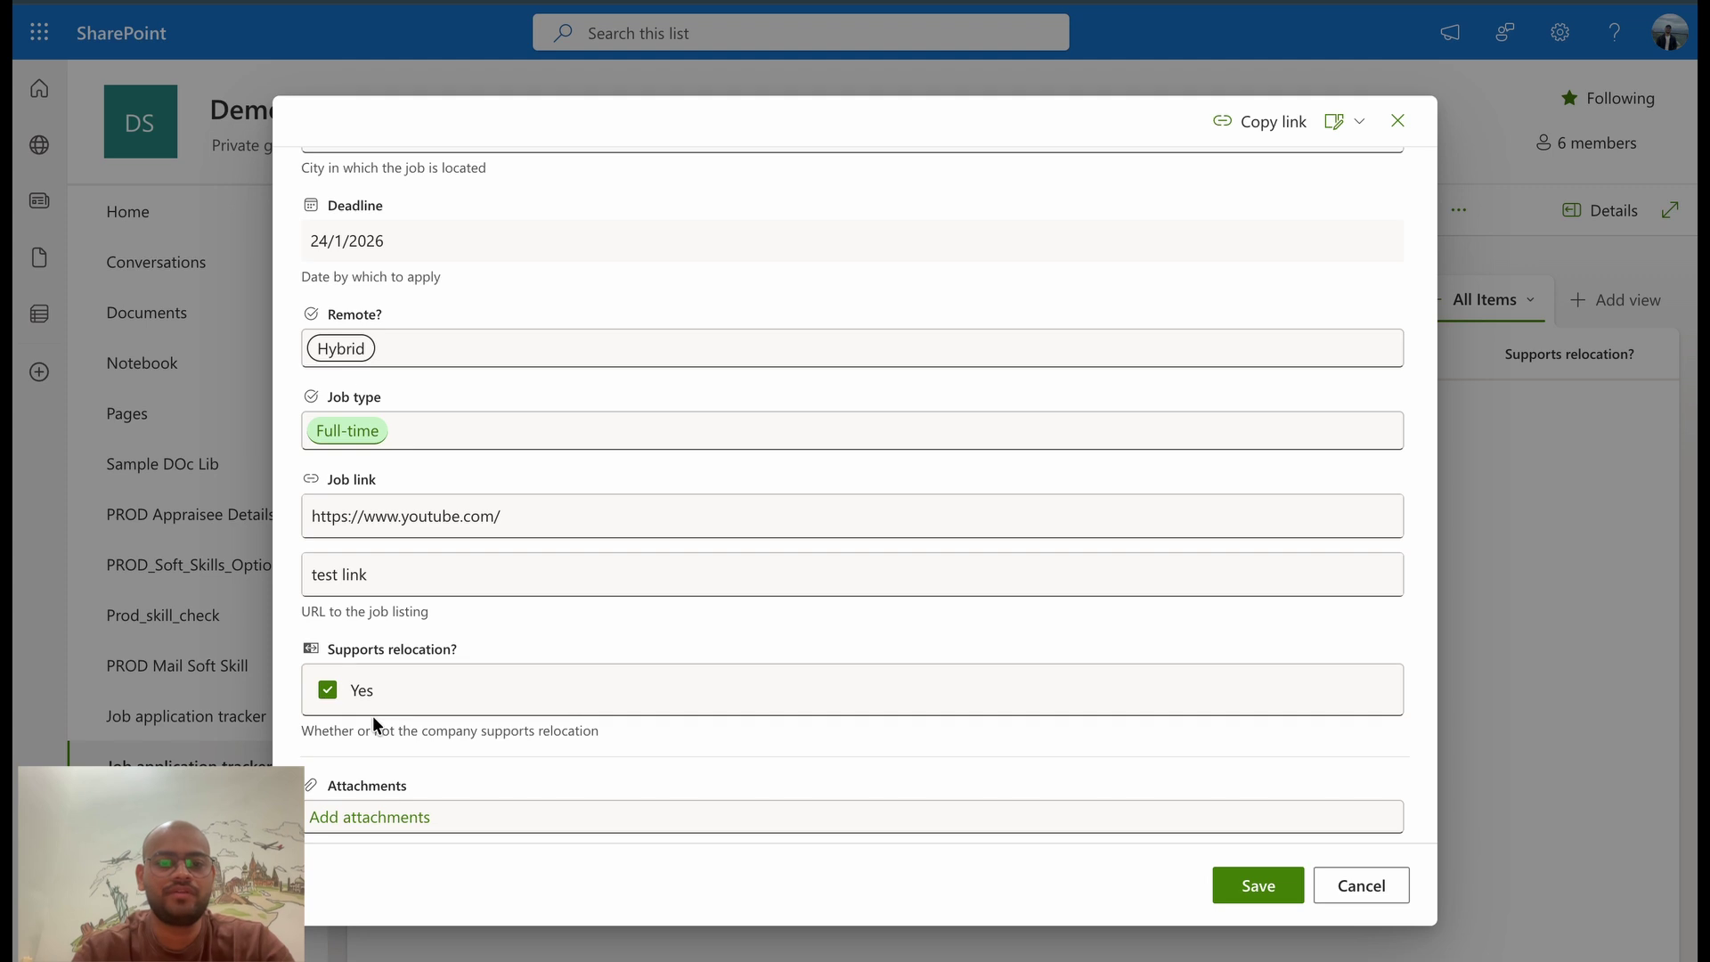
pyautogui.click(1256, 885)
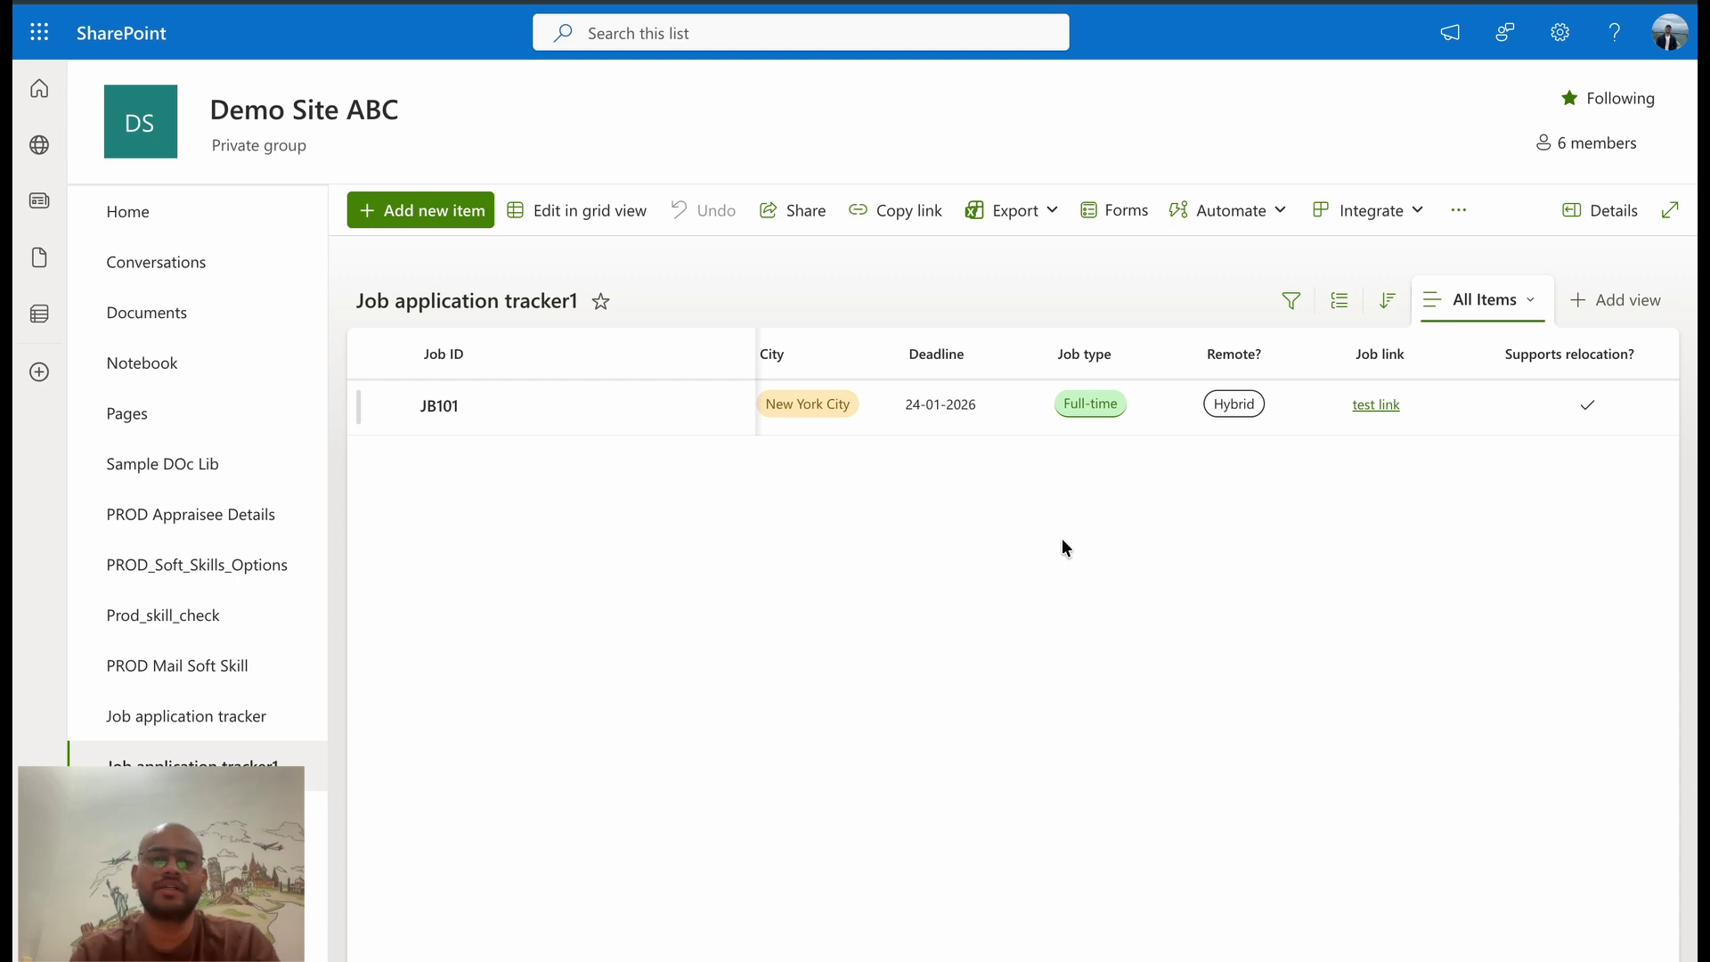
# Expand the Job application tracker1 list to the full page and open its list settings
pyautogui.hscroll(-1, 1151, 451)
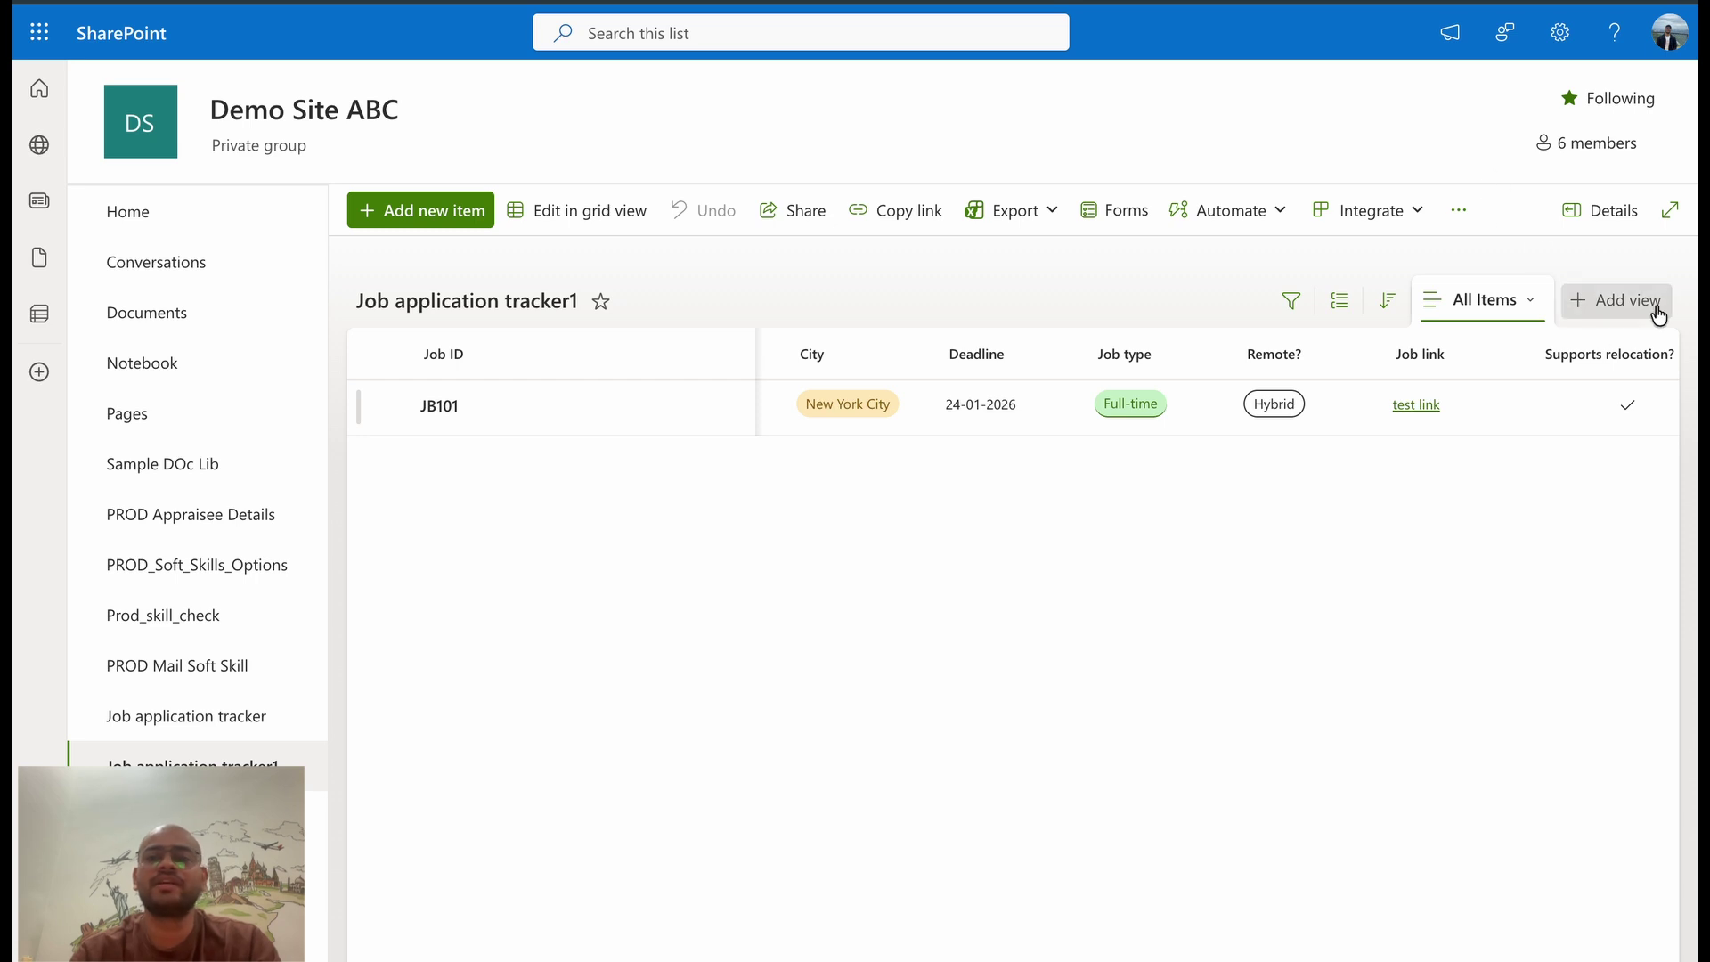
pyautogui.click(1671, 214)
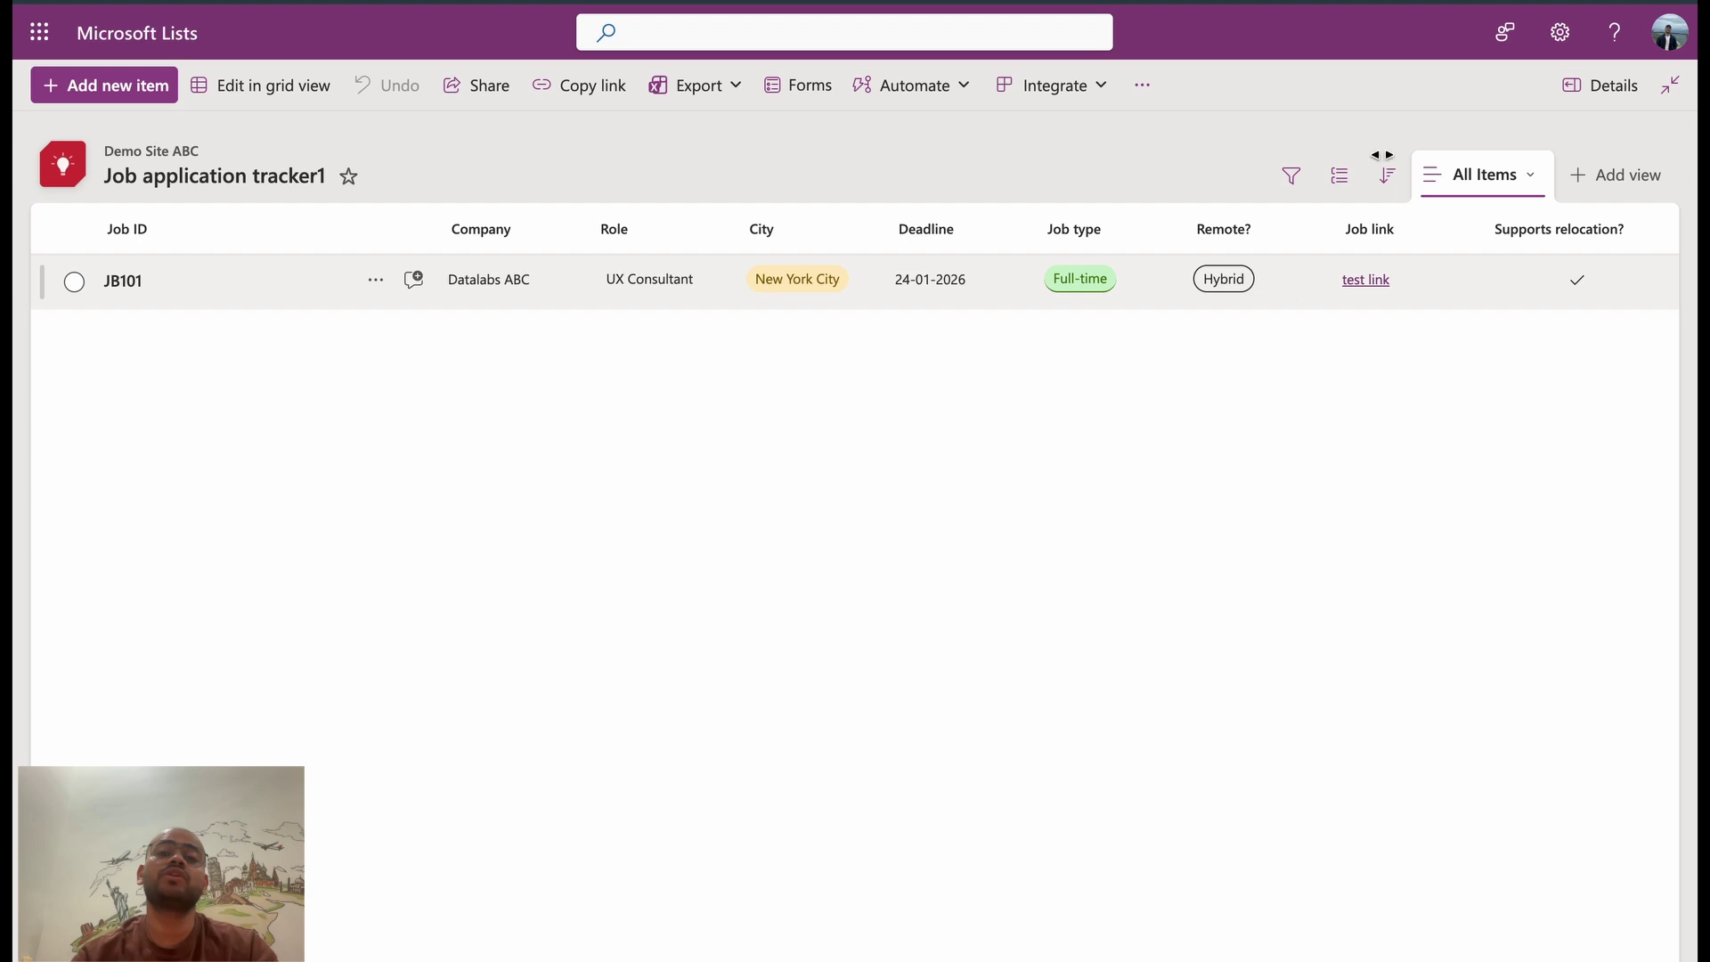
pyautogui.click(1560, 33)
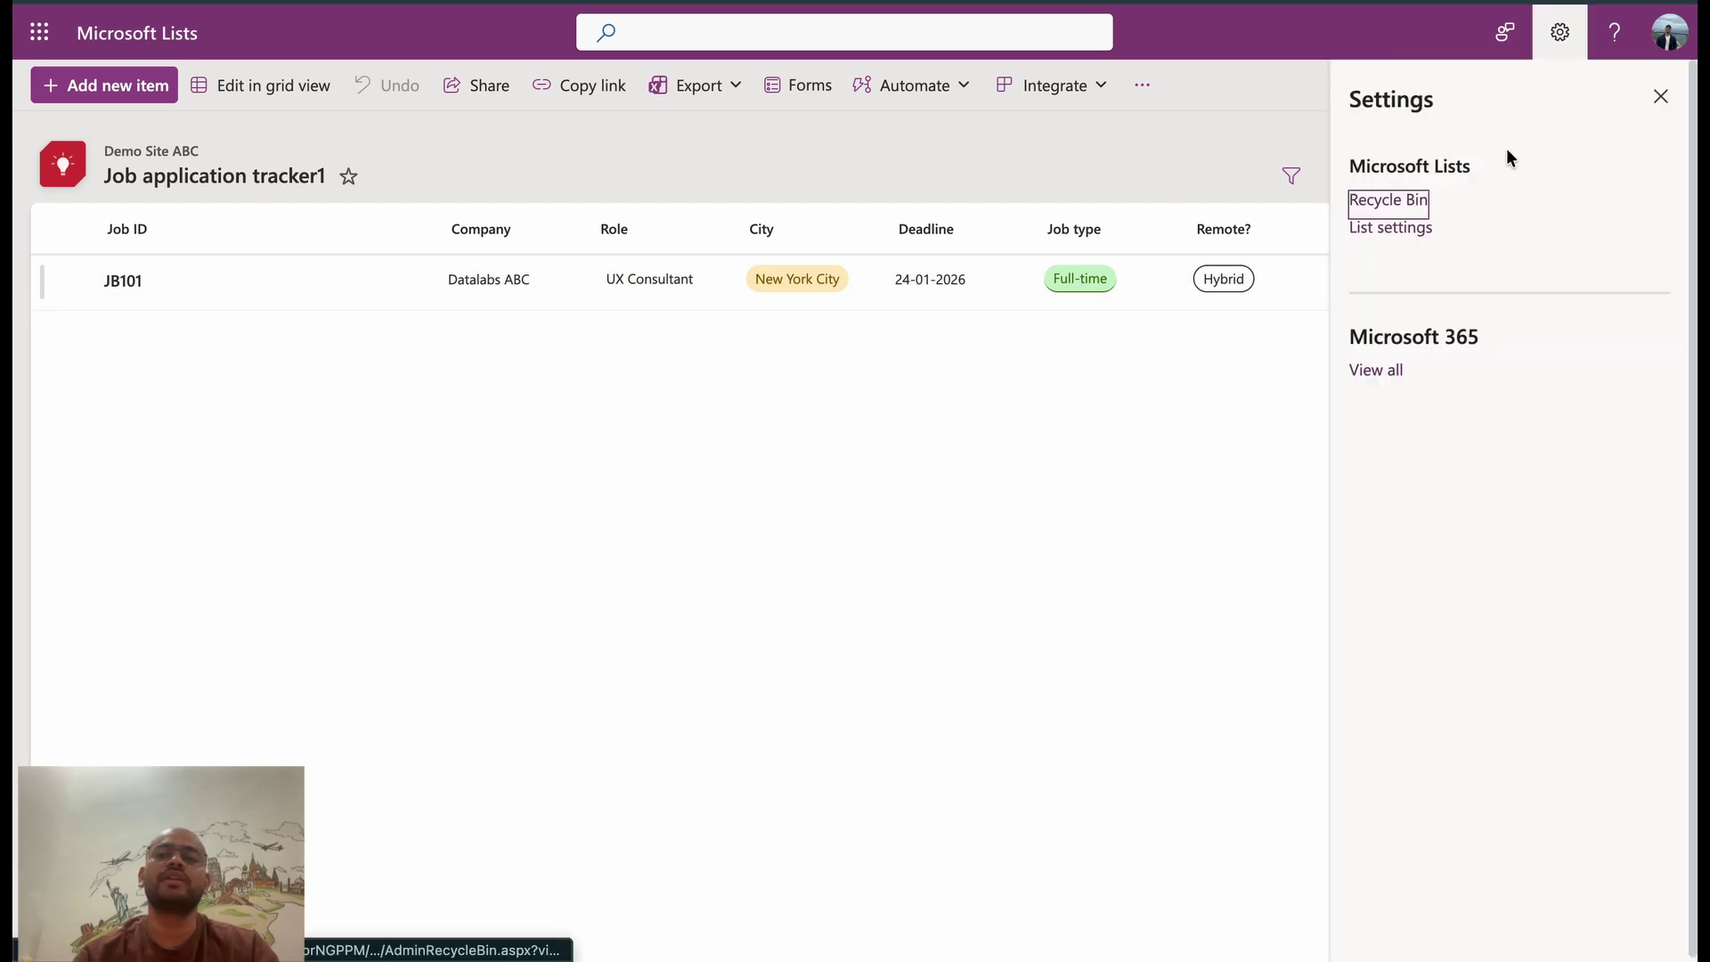
pyautogui.click(1400, 229)
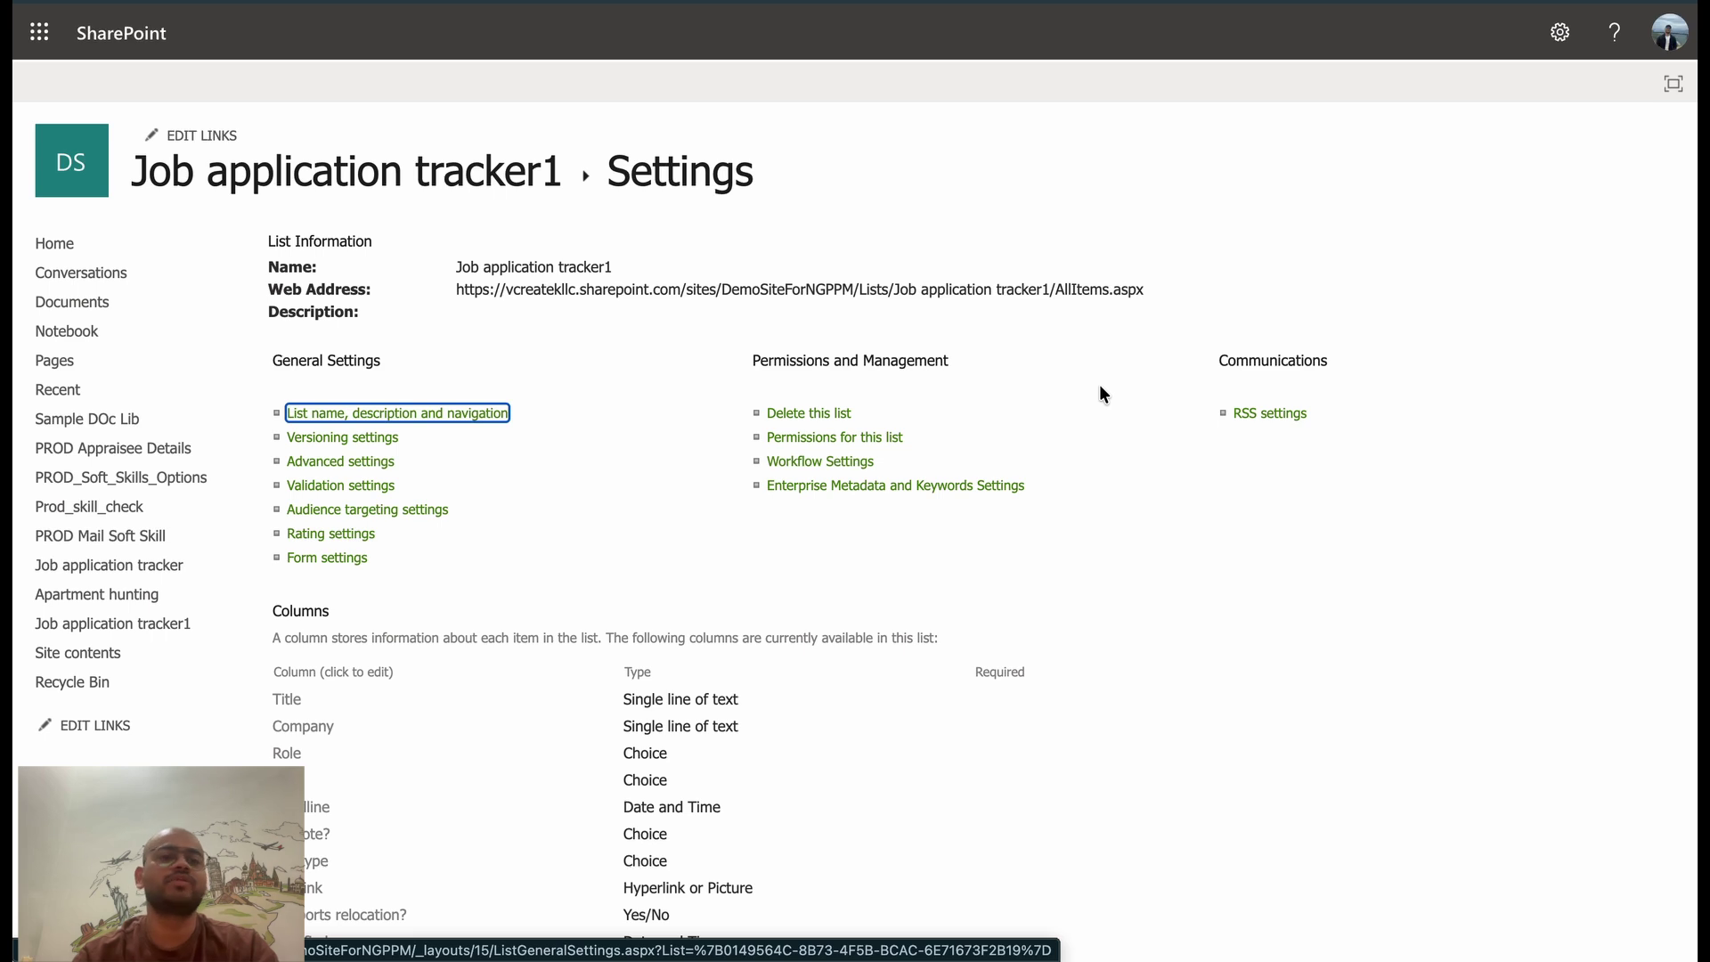
# Open the Role column for editing and add Data Analyst to the end of its choices
pyautogui.scroll(-2, 1100, 385)
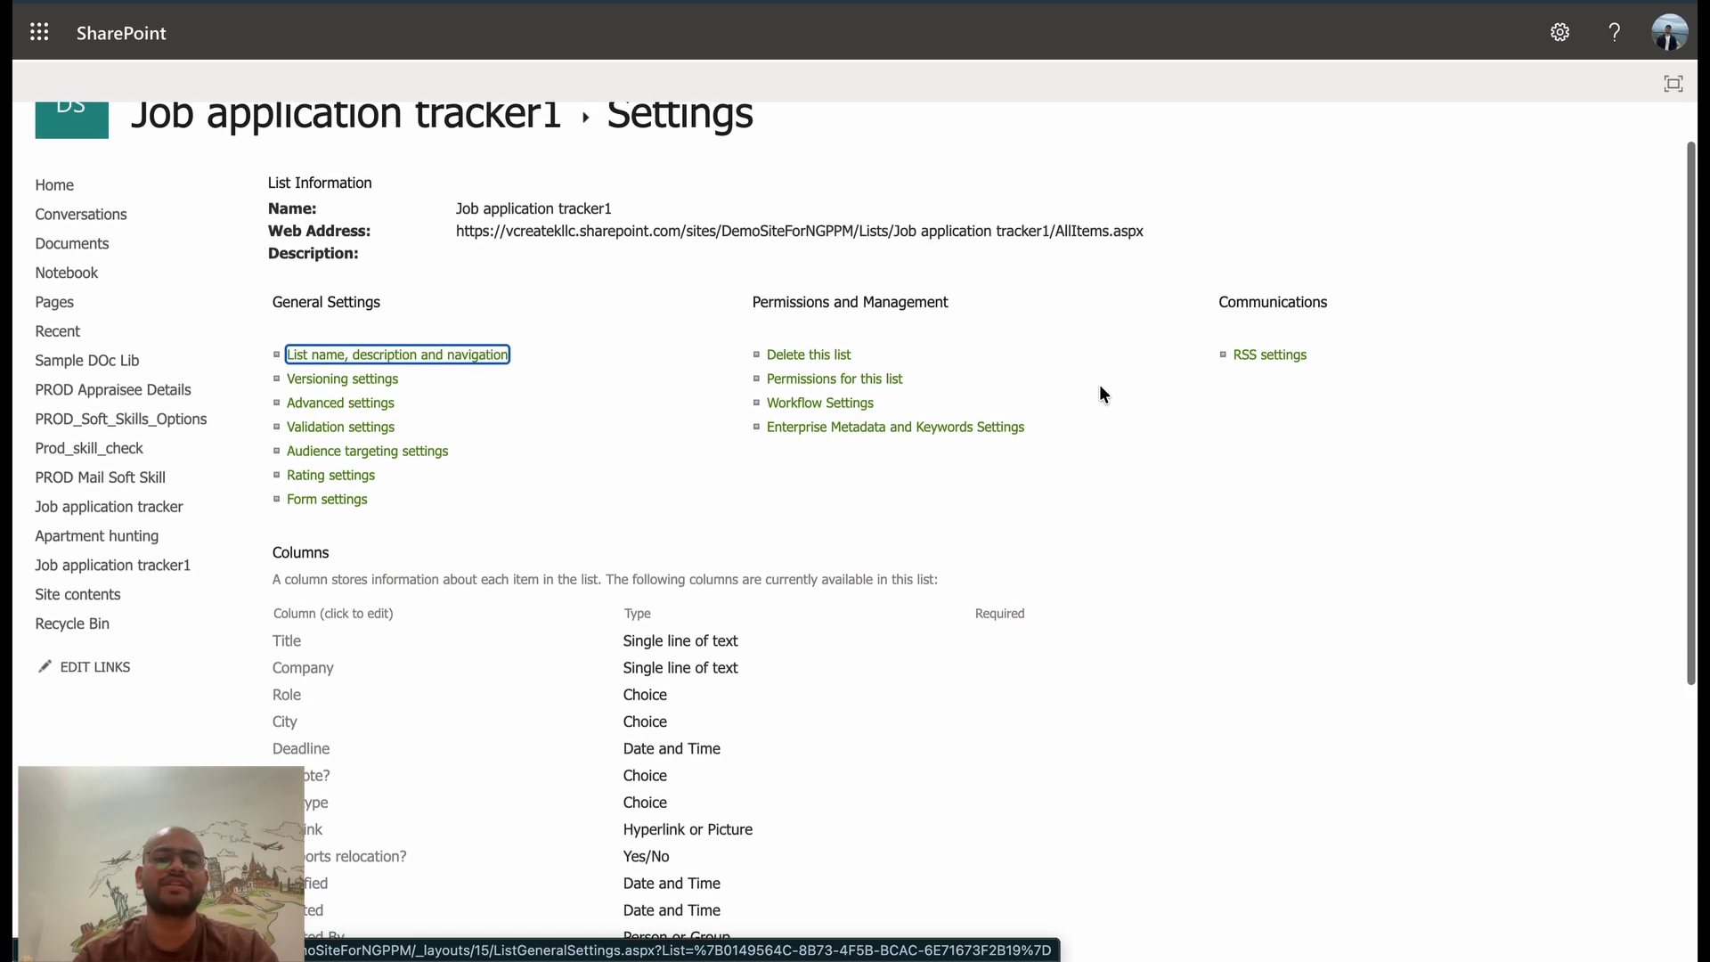
pyautogui.scroll(-3, 786, 427)
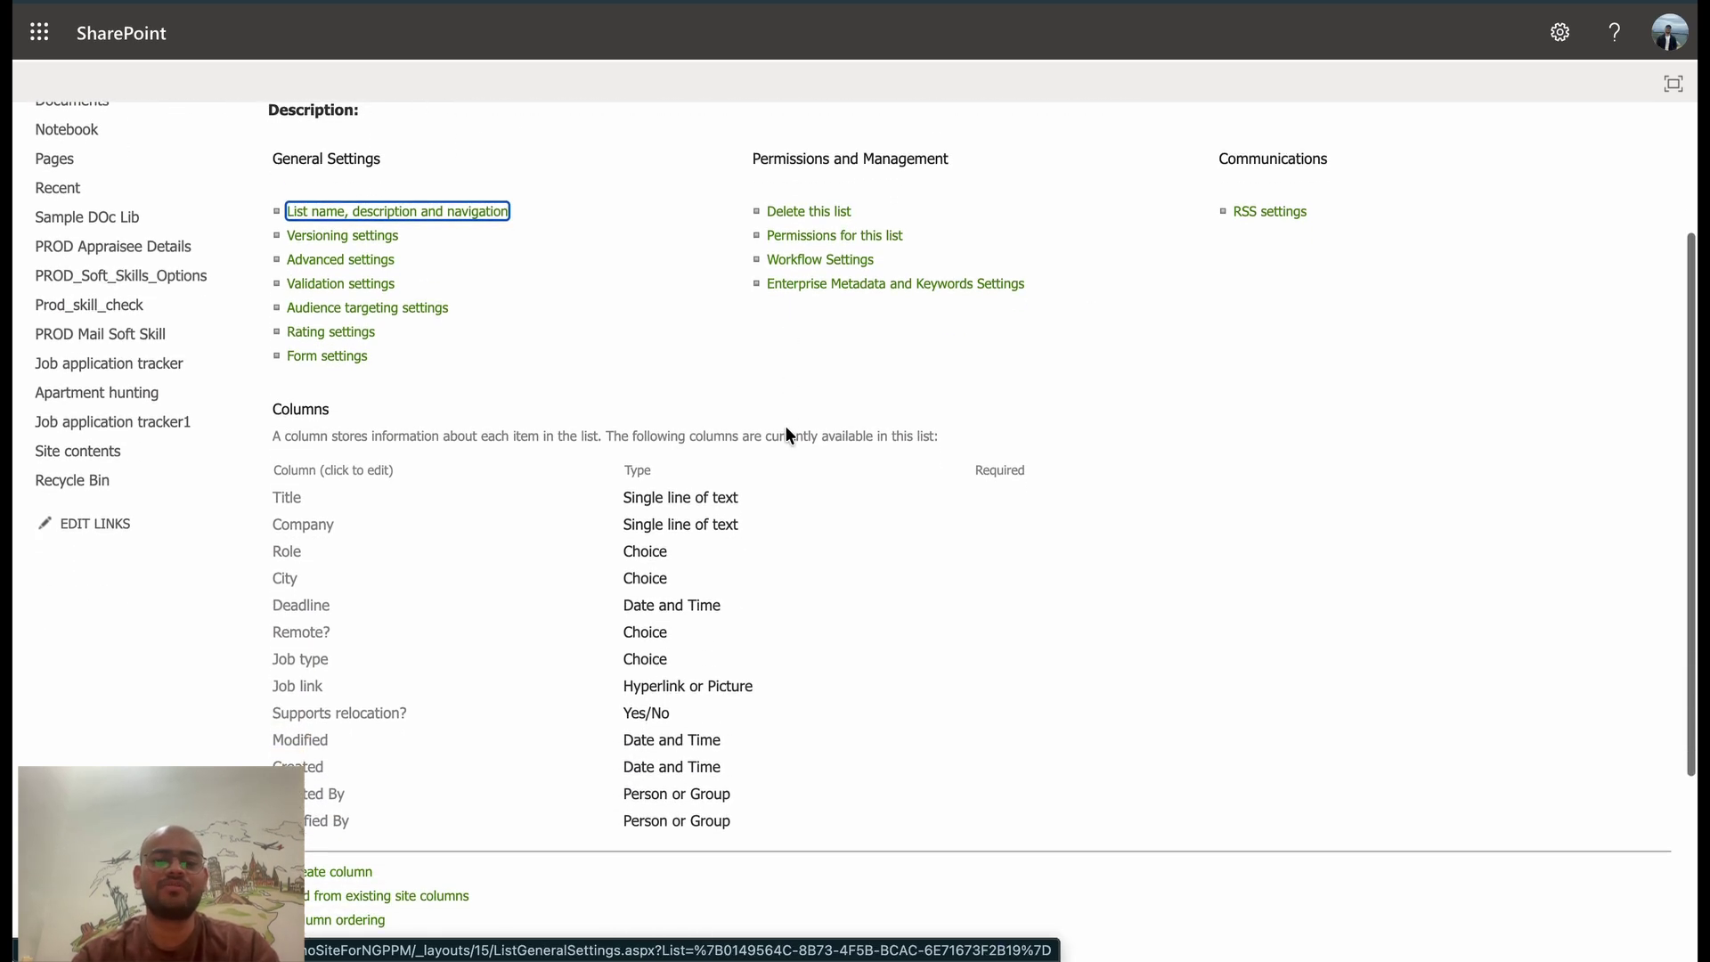
pyautogui.scroll(4, 785, 427)
pyautogui.scroll(-5, 786, 429)
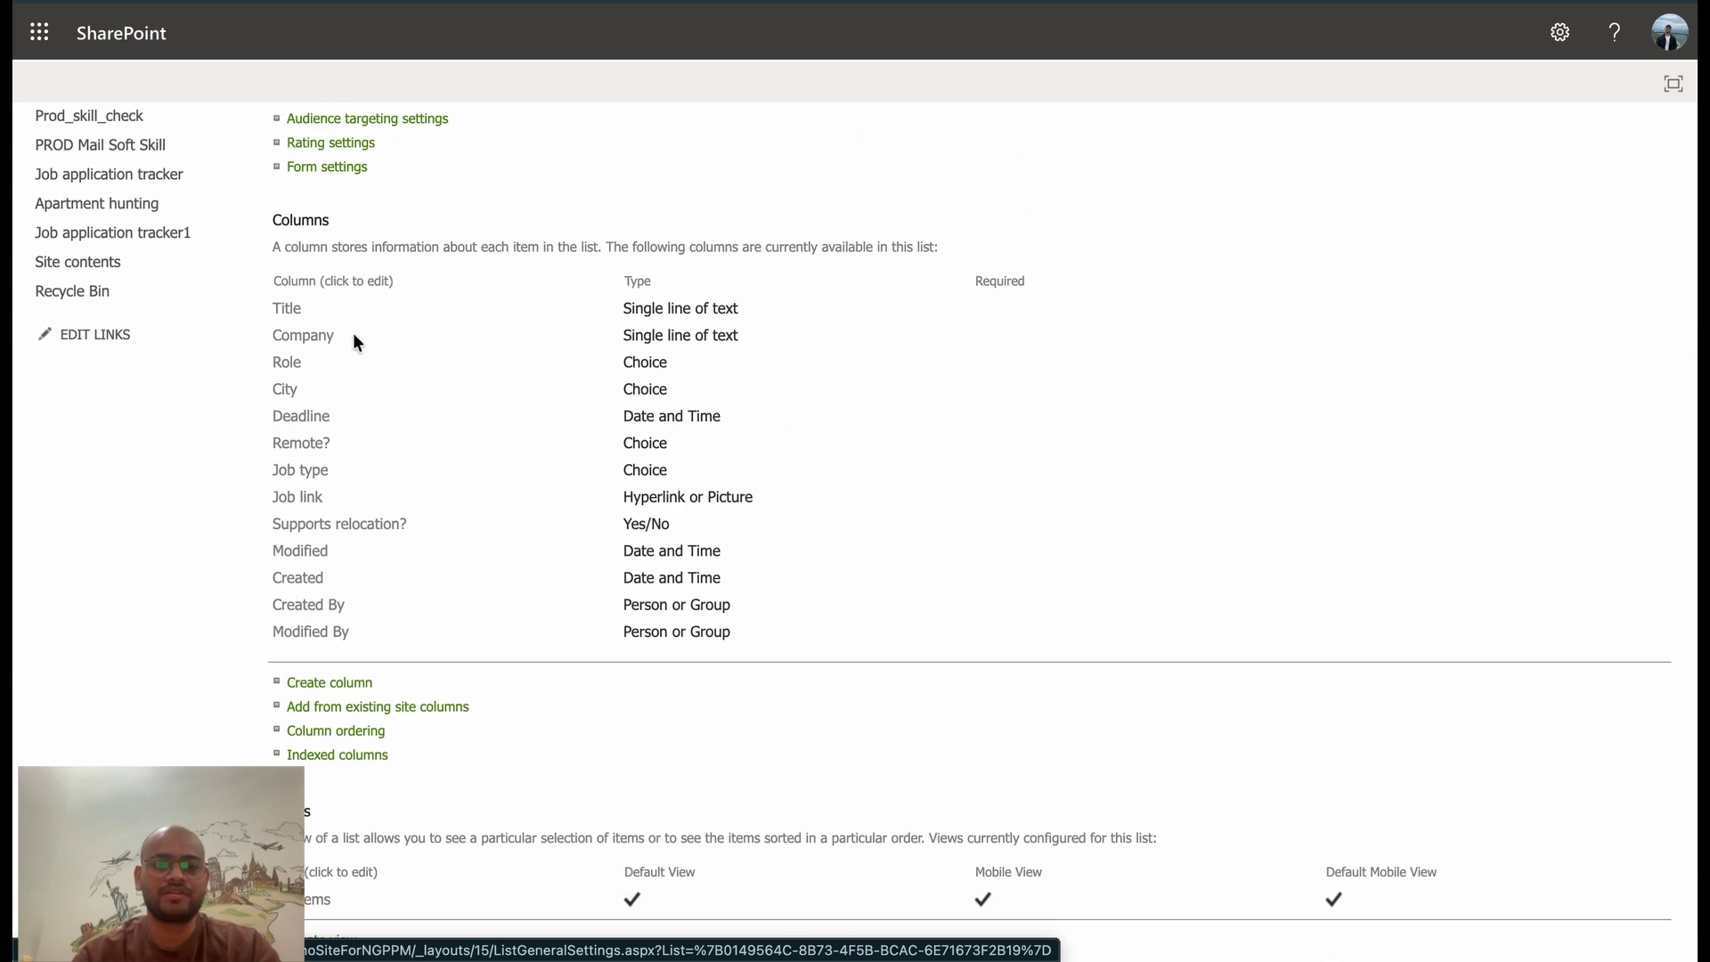
pyautogui.click(287, 365)
pyautogui.scroll(-2, 459, 441)
pyautogui.scroll(-3, 459, 442)
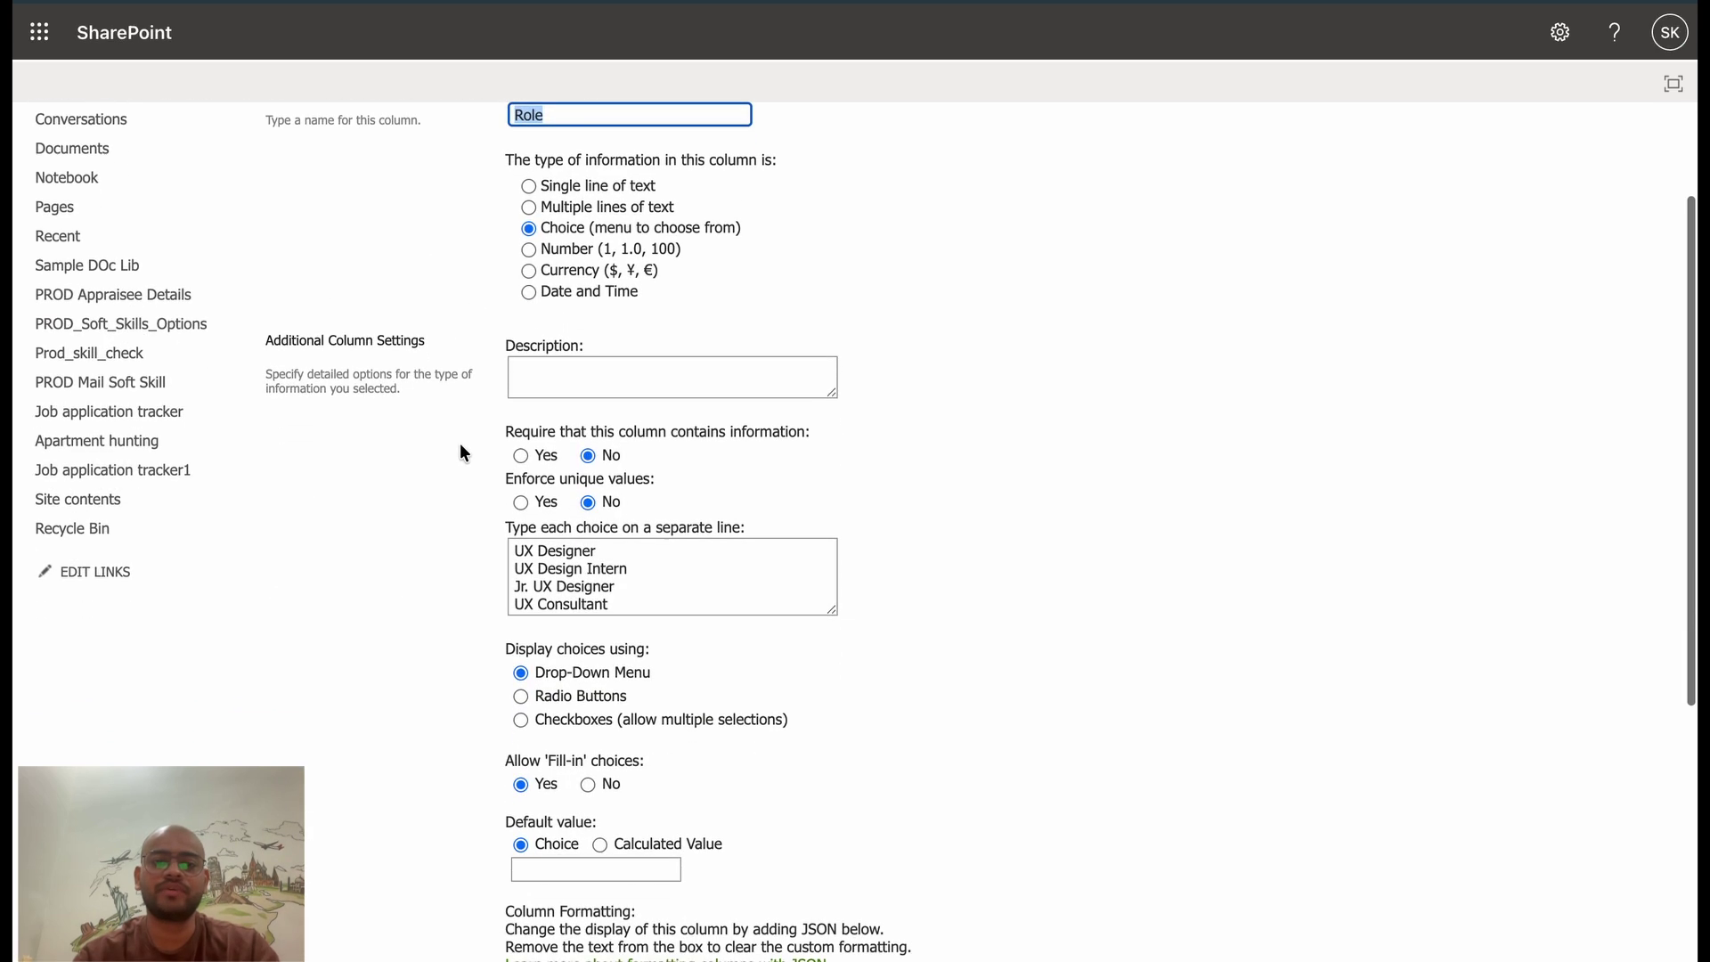
pyautogui.click(641, 569)
pyautogui.press('Return')
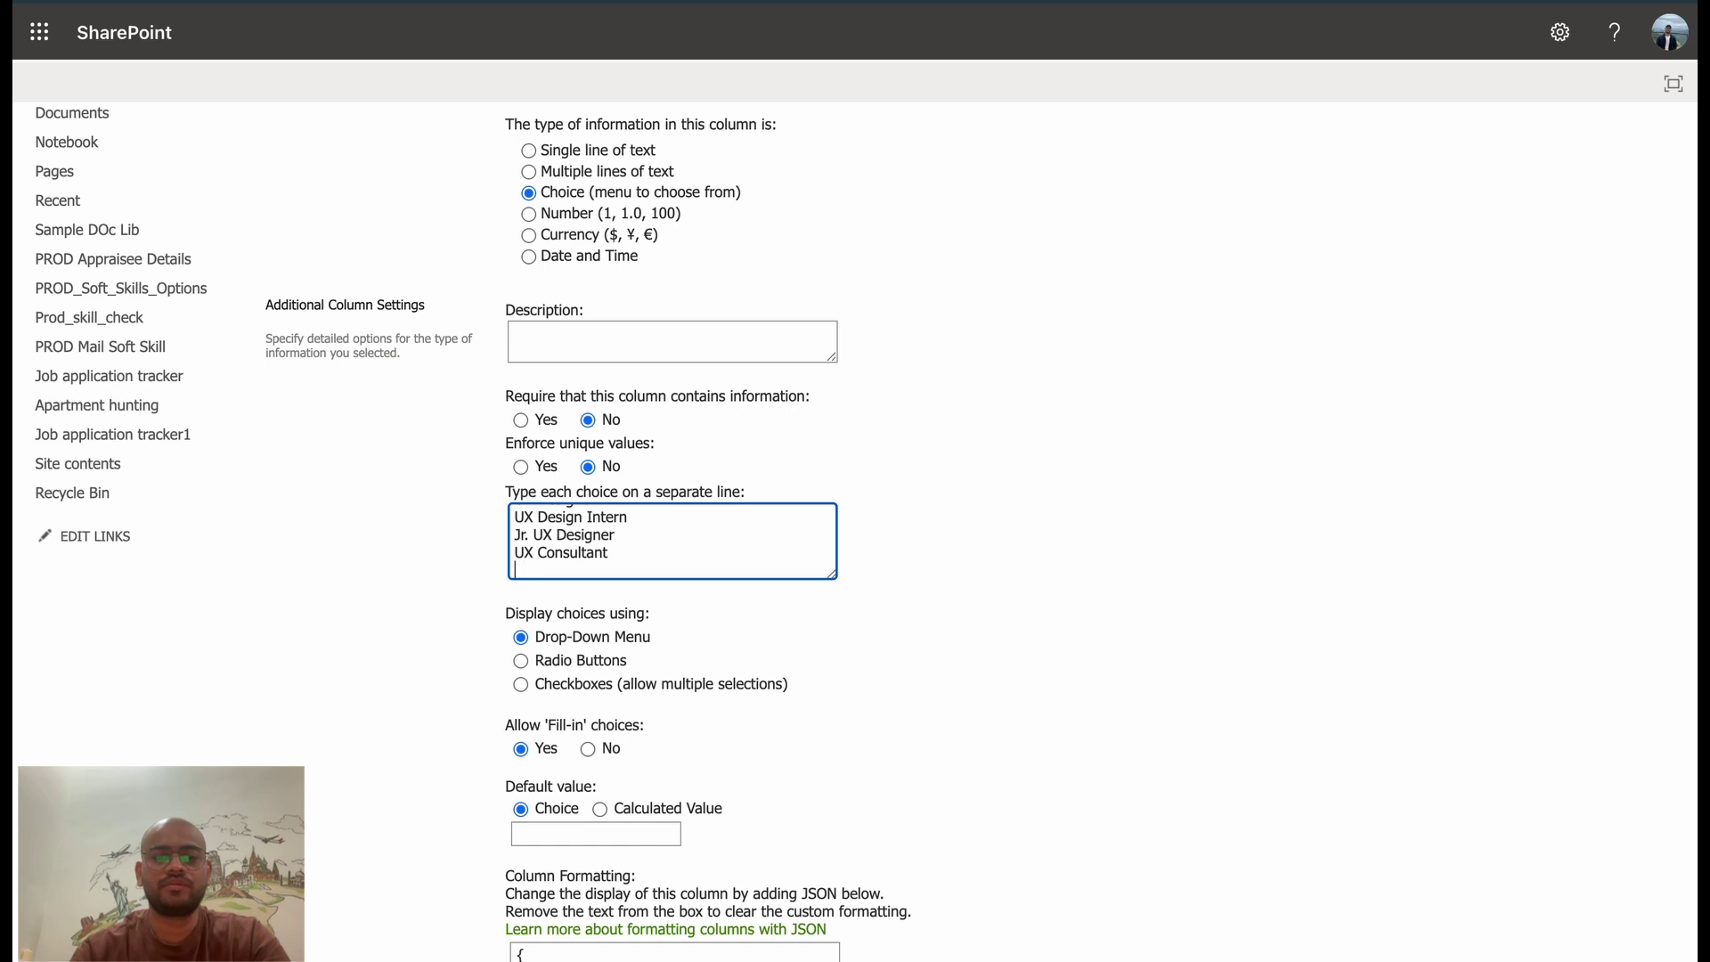
pyautogui.write('Data Anal')
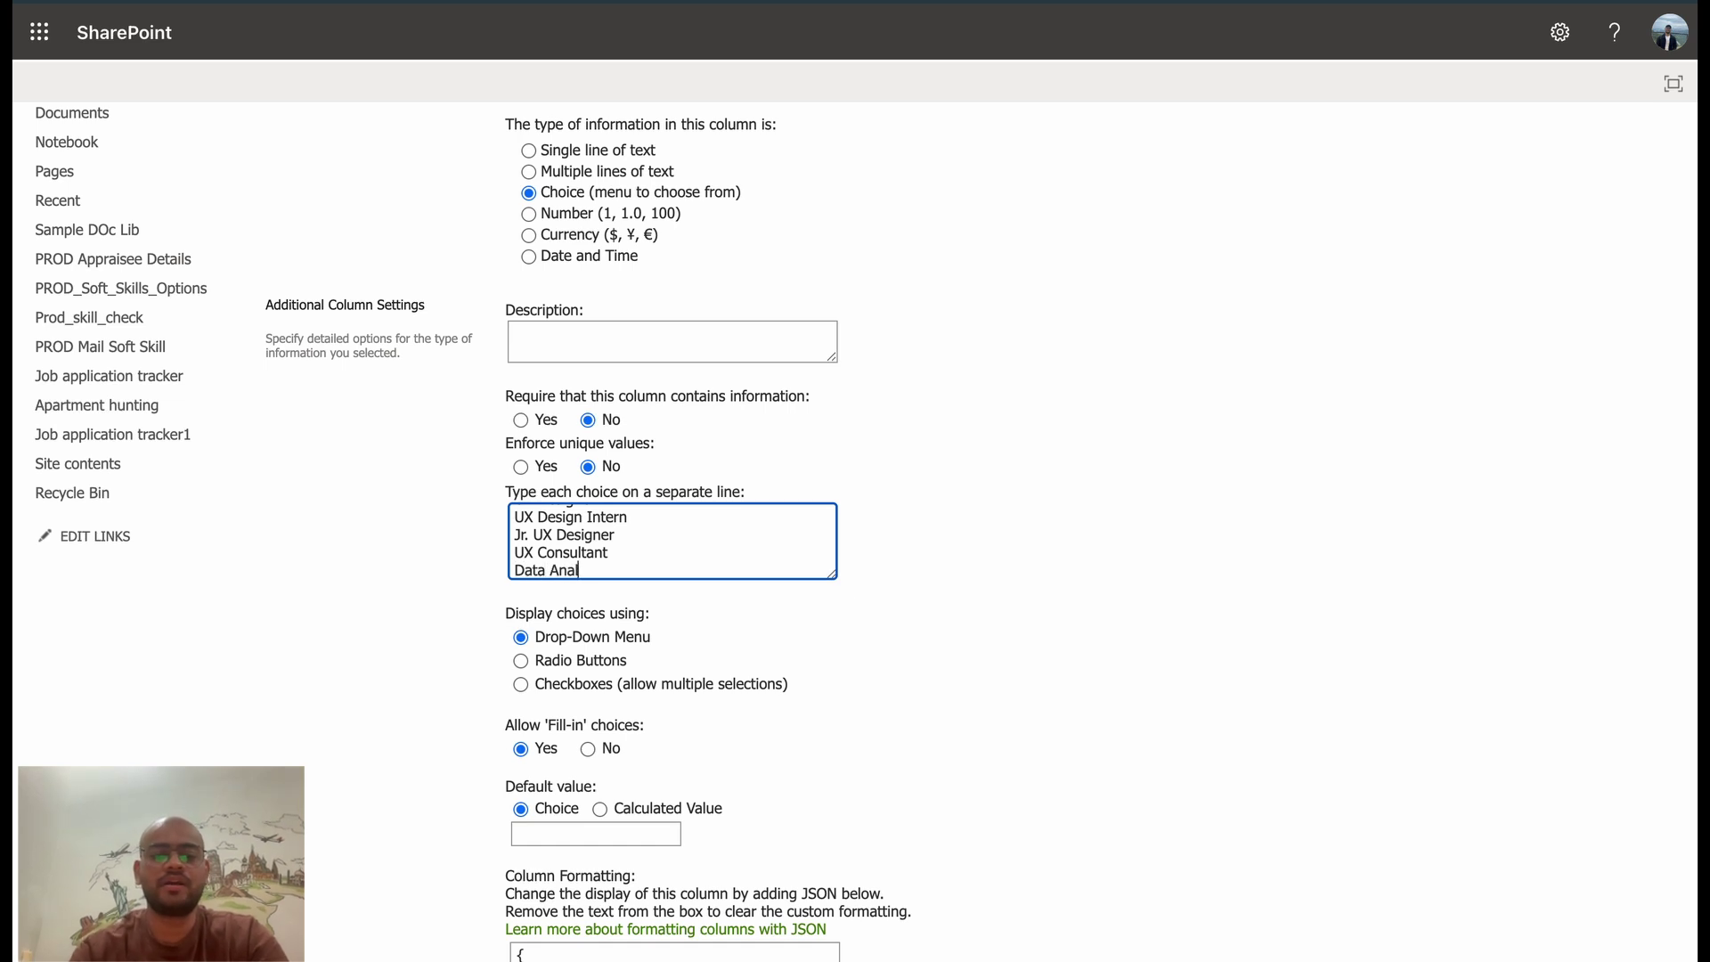
pyautogui.write('yst')
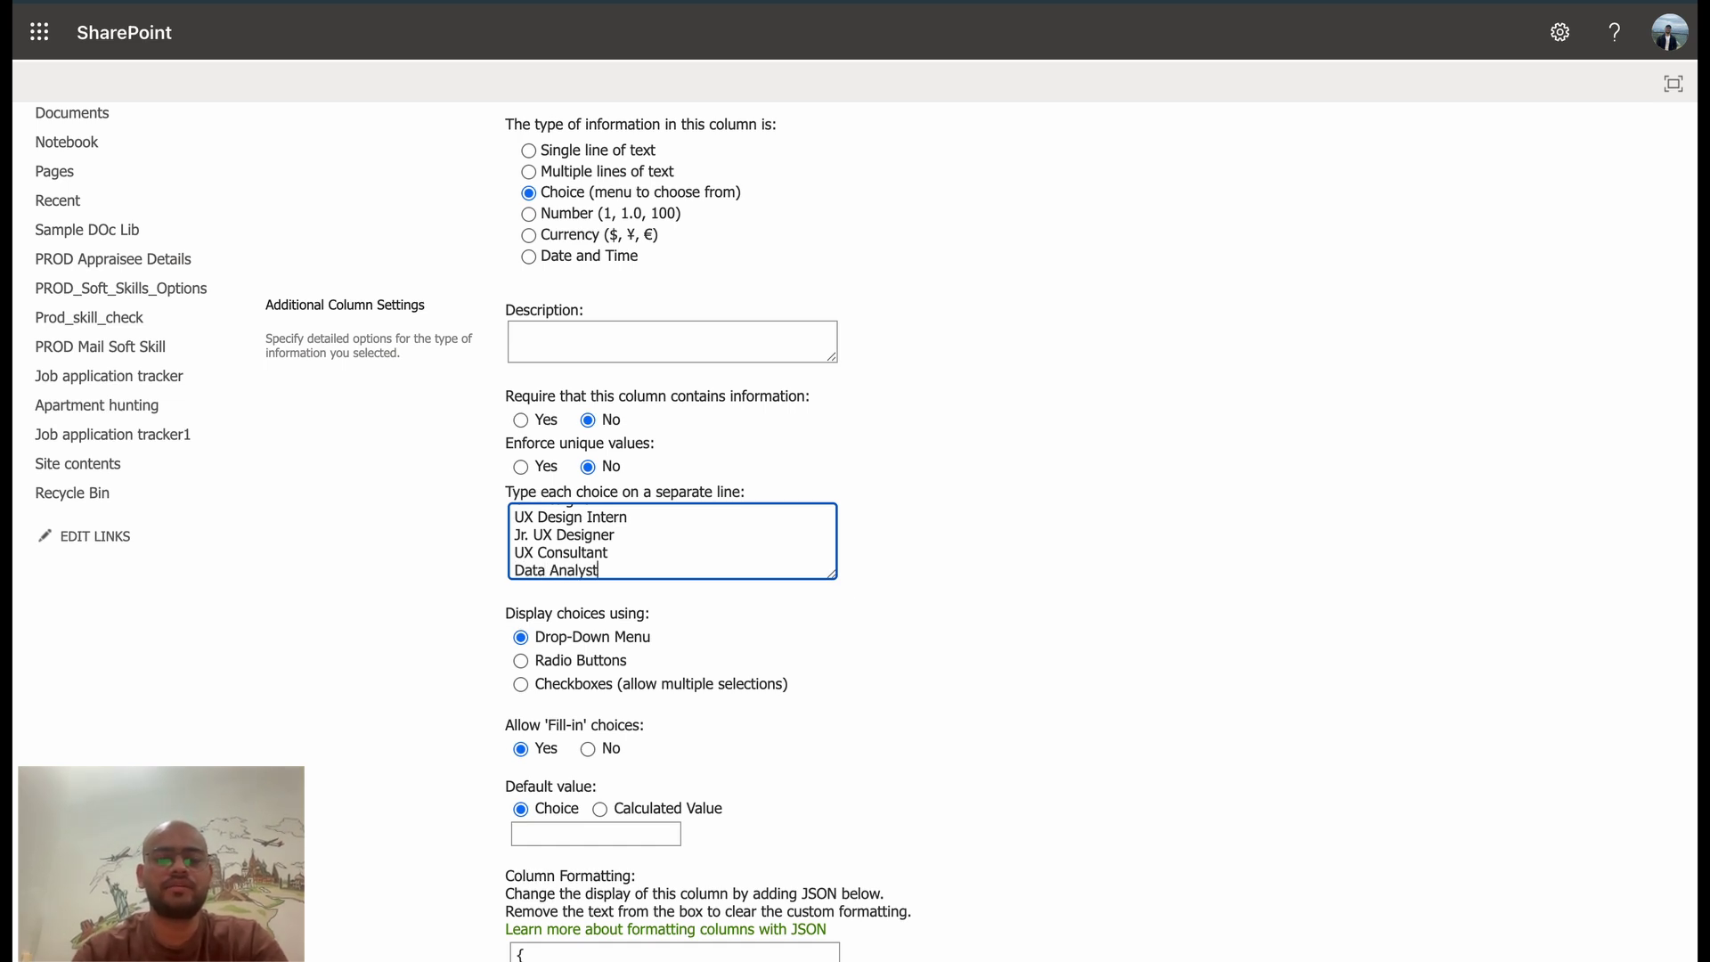
# Add BI Developer and Power App Developer as further choices of the Role column, each on its own line
pyautogui.press('Return')
pyautogui.write('BI Developer')
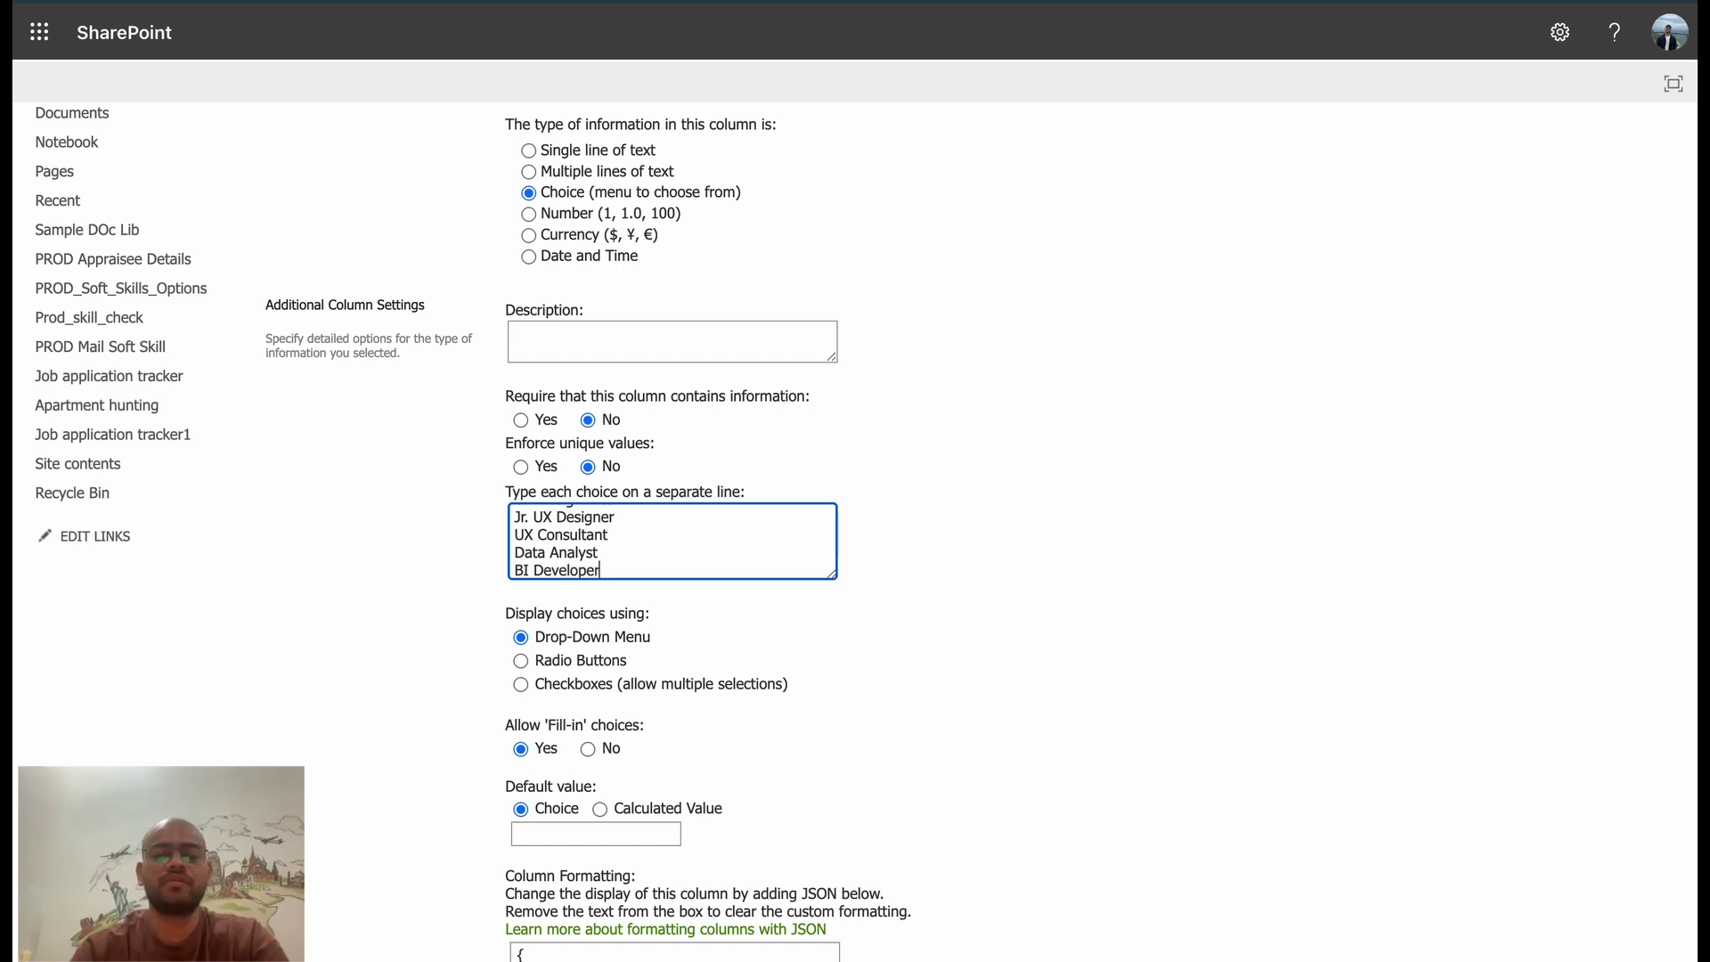
pyautogui.press('Return')
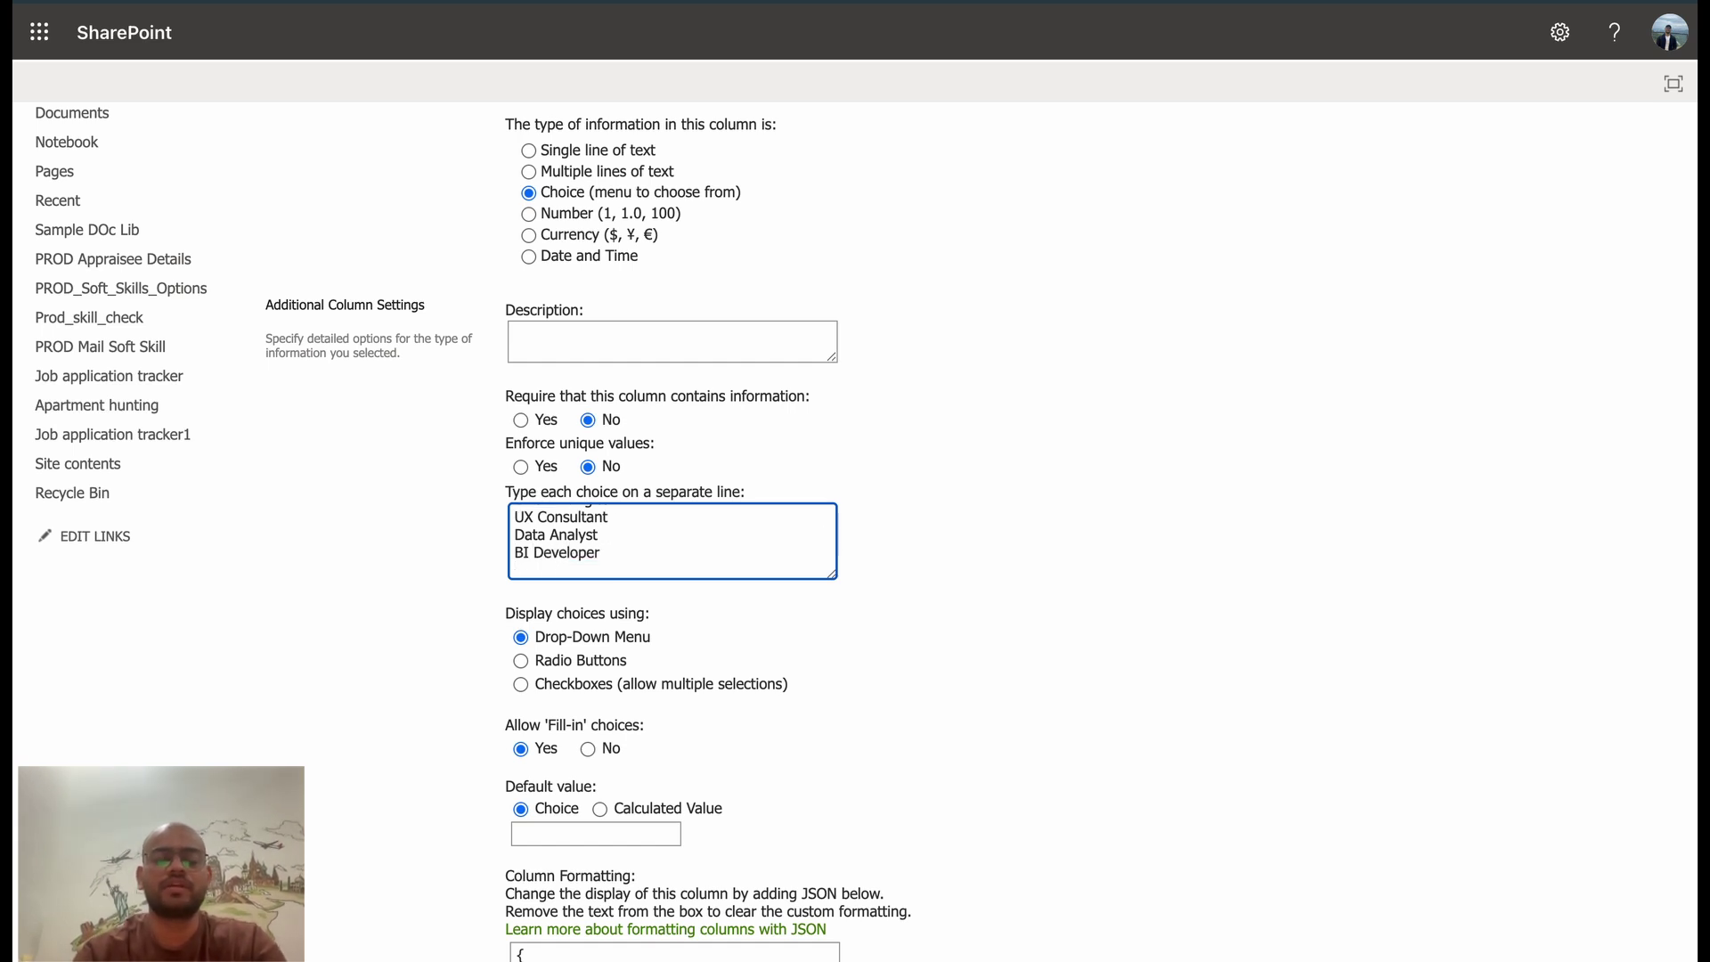
pyautogui.write('Power APp')
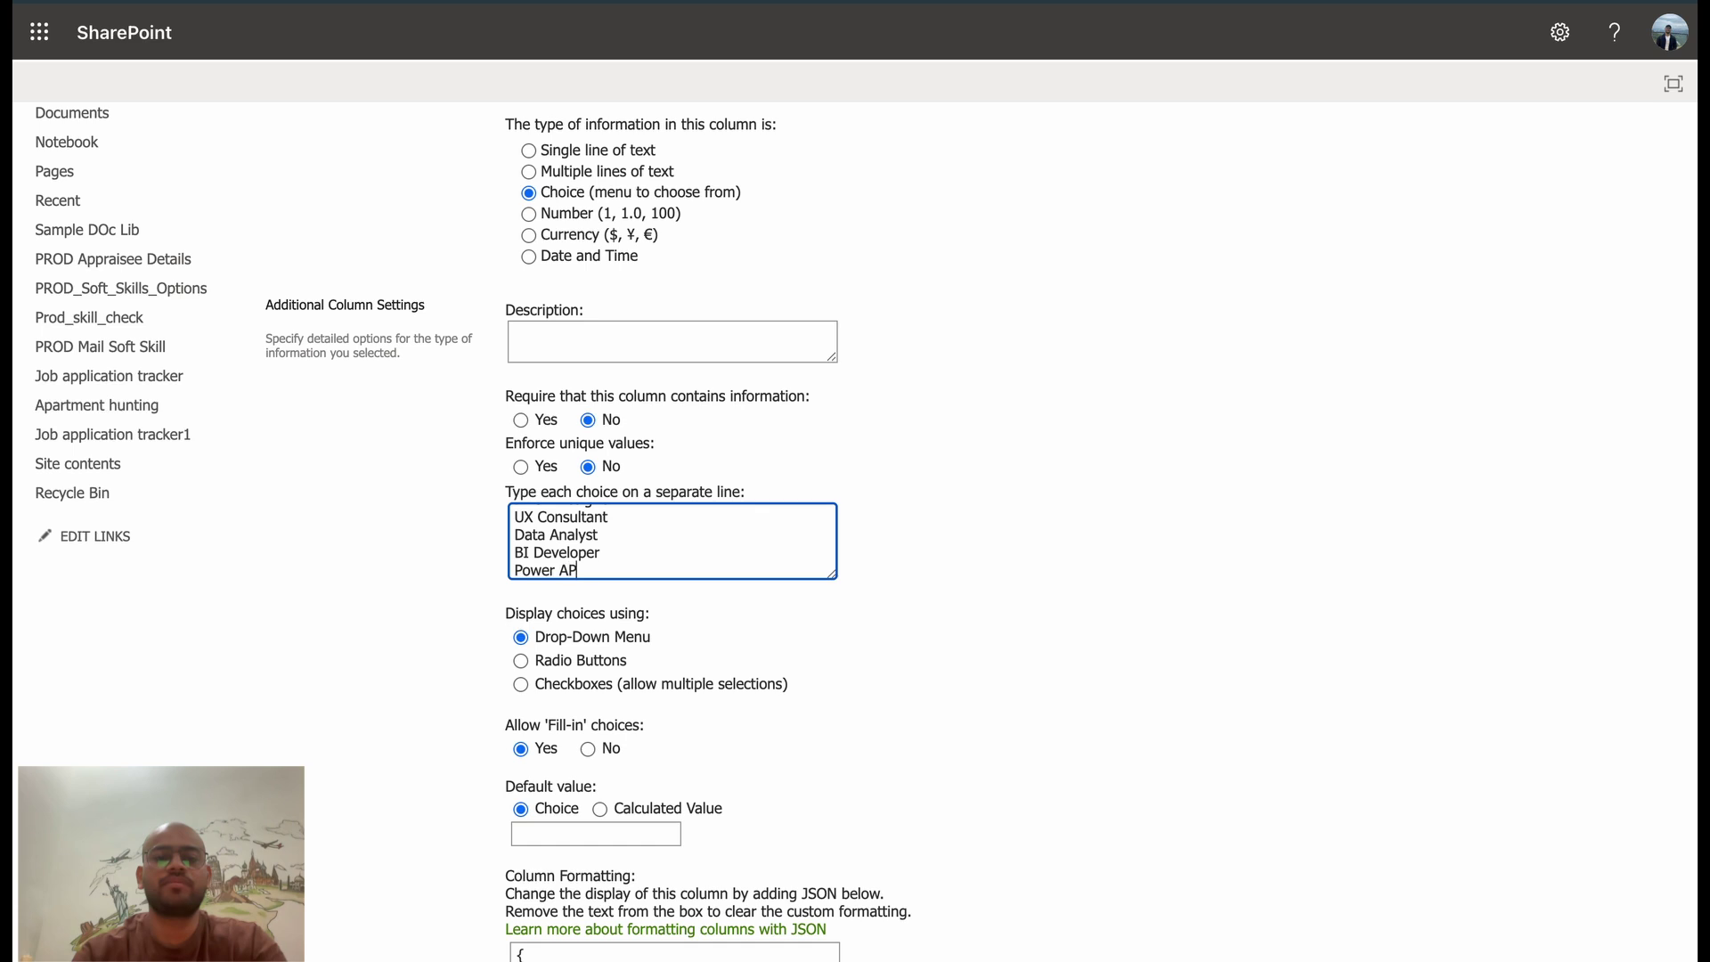
pyautogui.press('BackSpace')
pyautogui.press('BackSpace')
pyautogui.press('BackSpace')
pyautogui.write('pp')
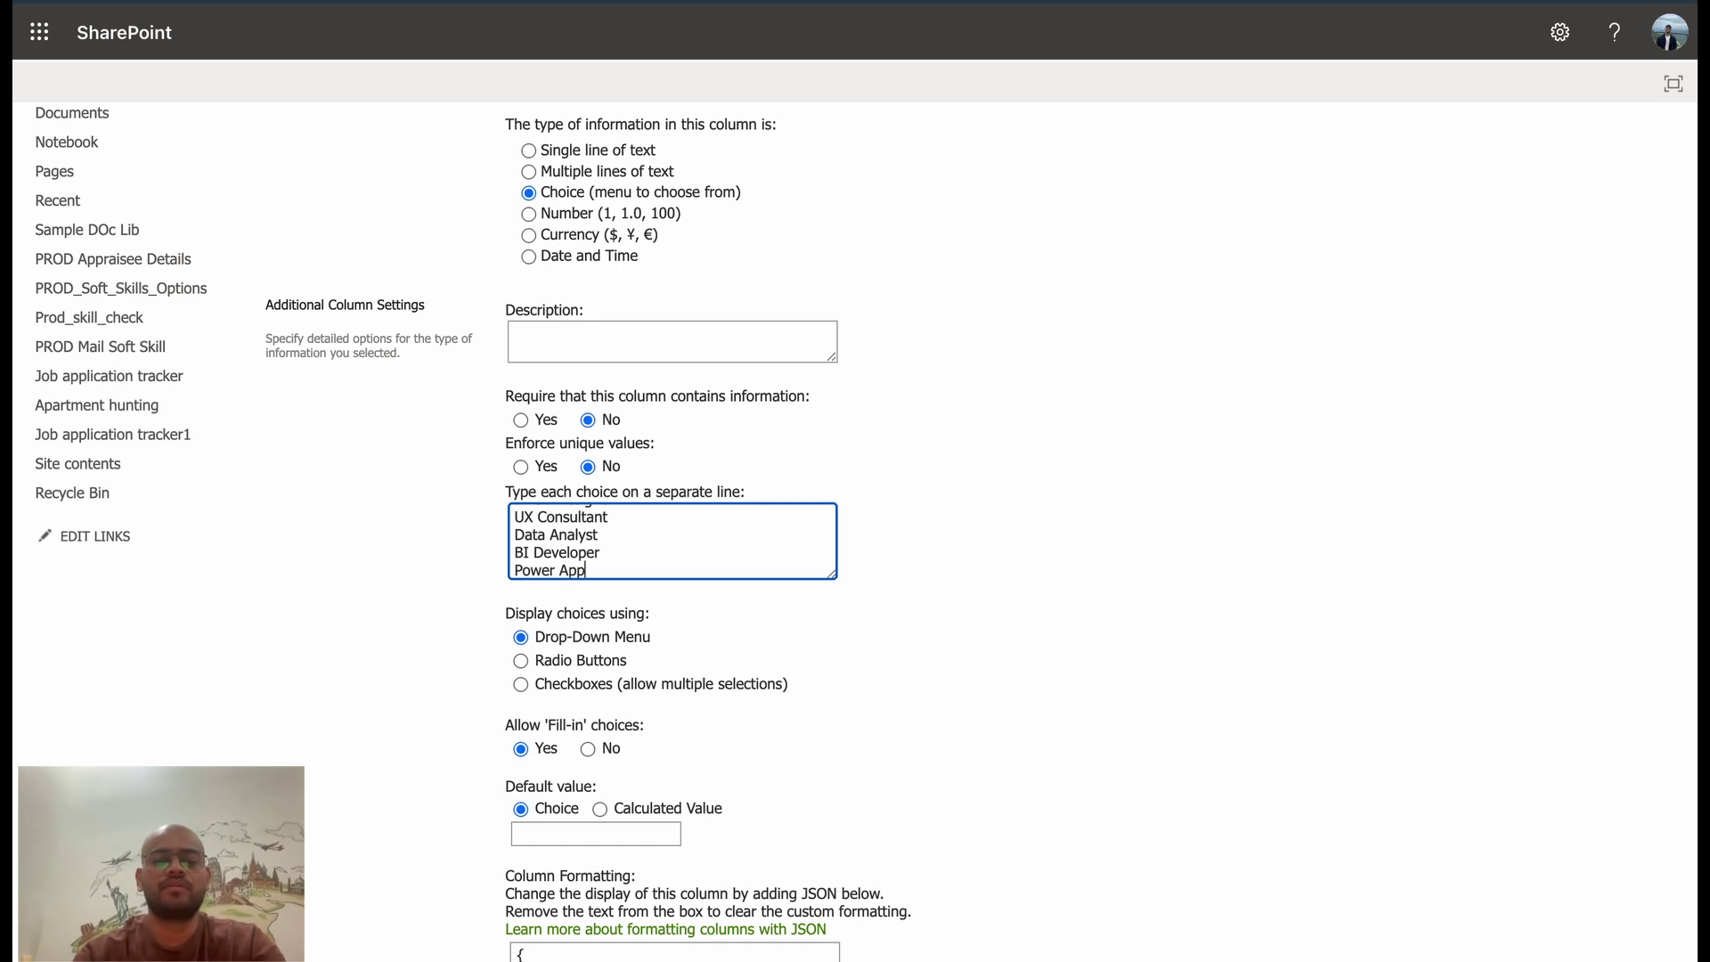
pyautogui.write(' Developer')
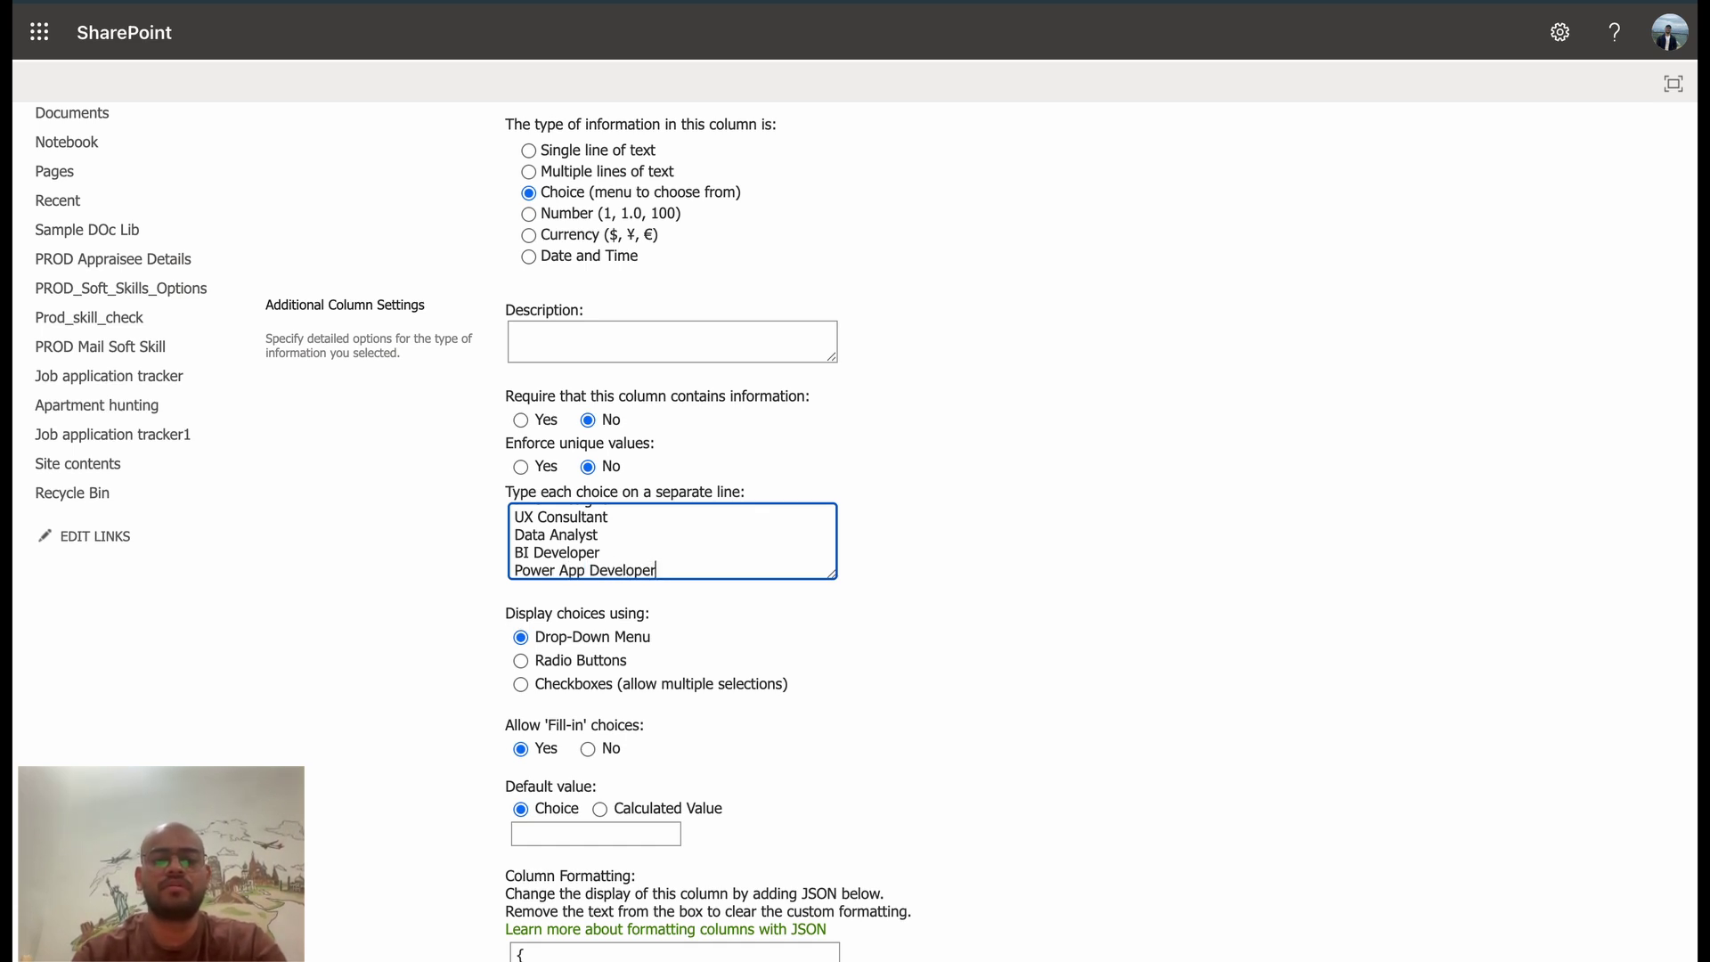
# Review the Role column's settings and save the changes to the column
pyautogui.scroll(-3, 775, 726)
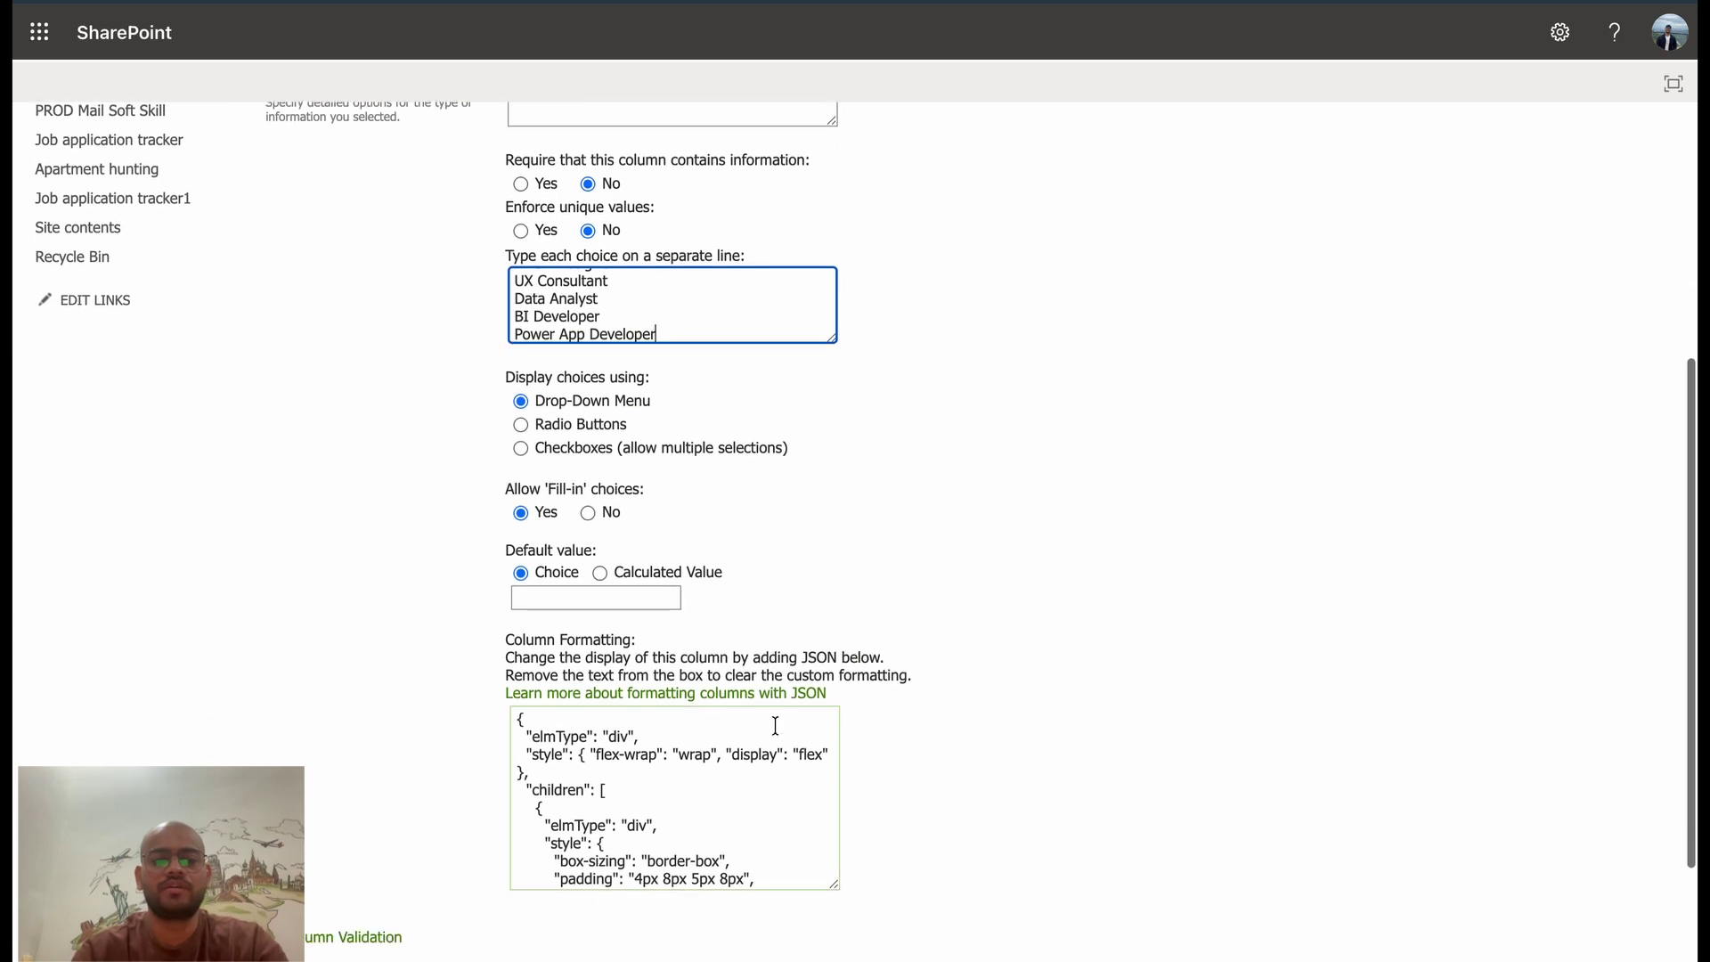
pyautogui.scroll(4, 774, 726)
pyautogui.scroll(2, 775, 723)
pyautogui.scroll(-1, 775, 717)
pyautogui.scroll(-5, 1165, 601)
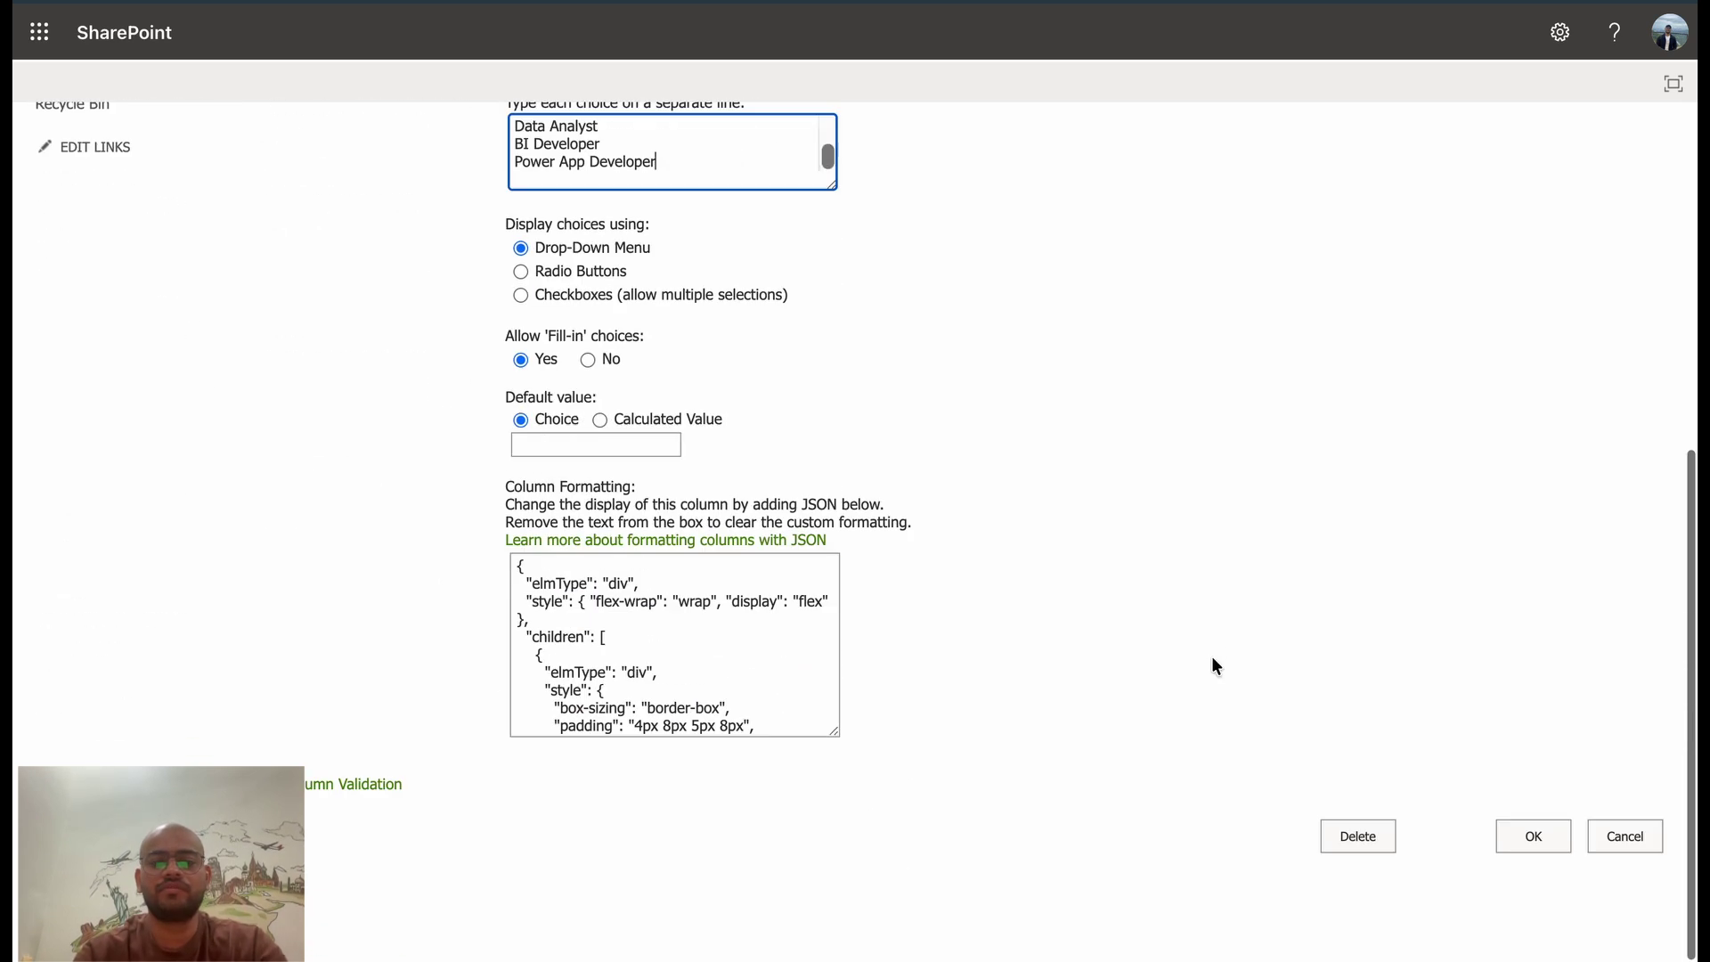
pyautogui.click(1527, 839)
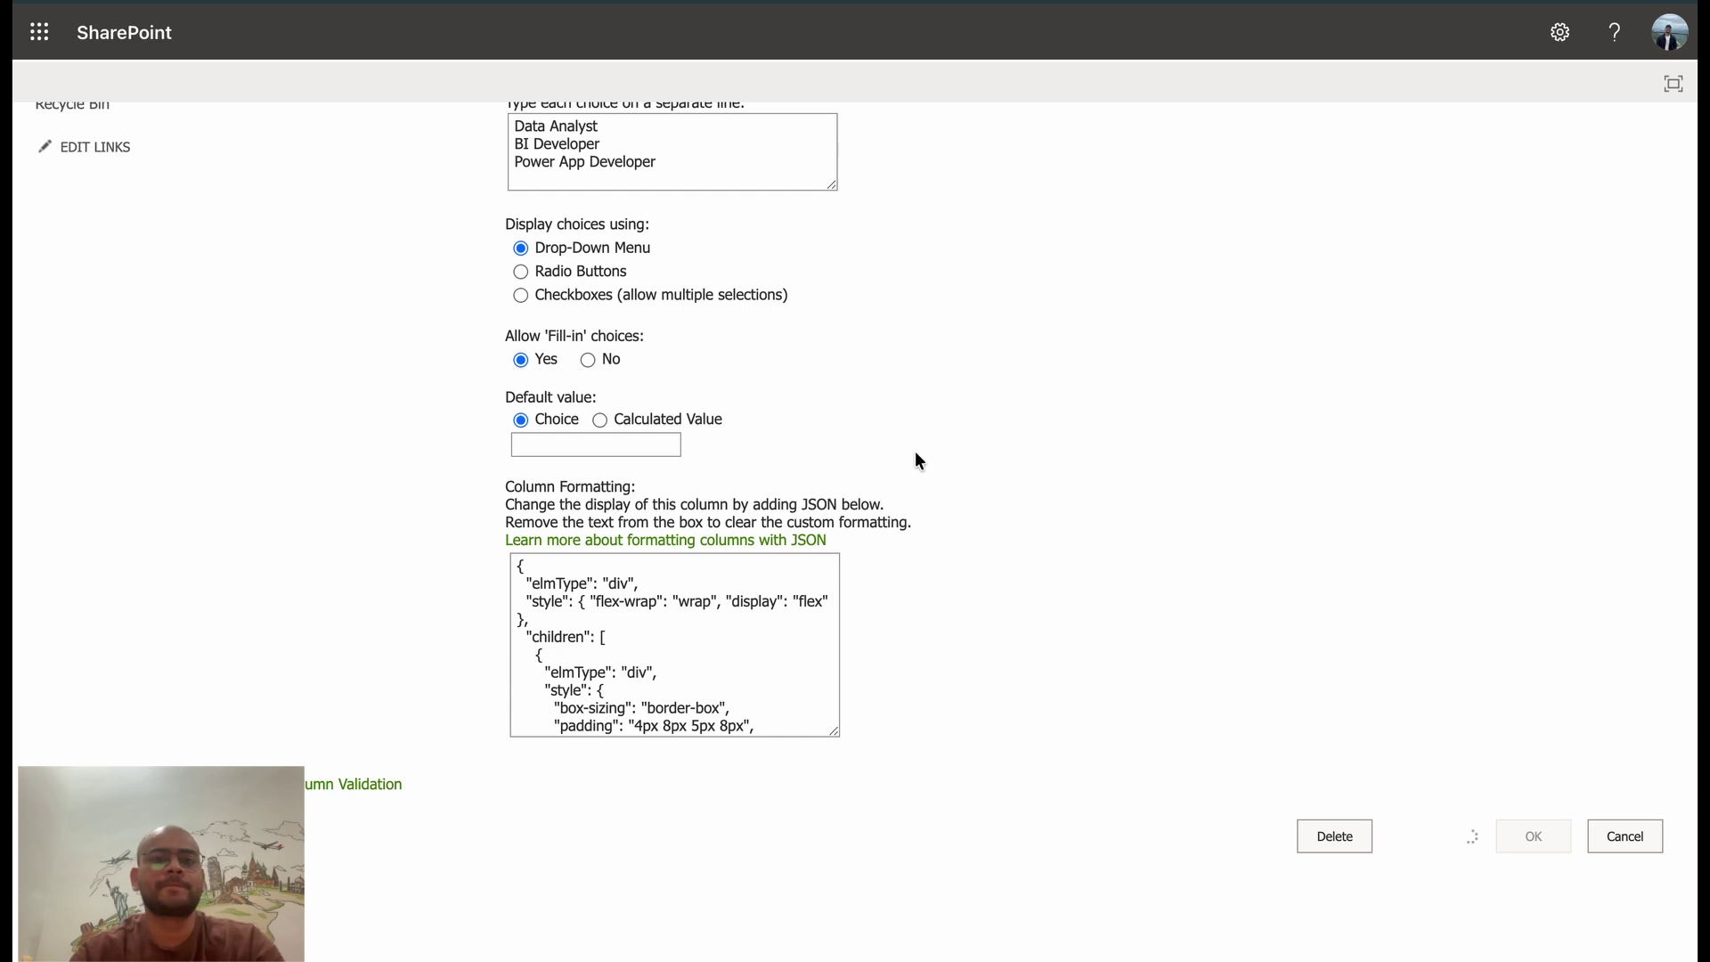
# Open the City column for editing, enlarge its choices box and delete all the existing choices
pyautogui.scroll(-3, 727, 661)
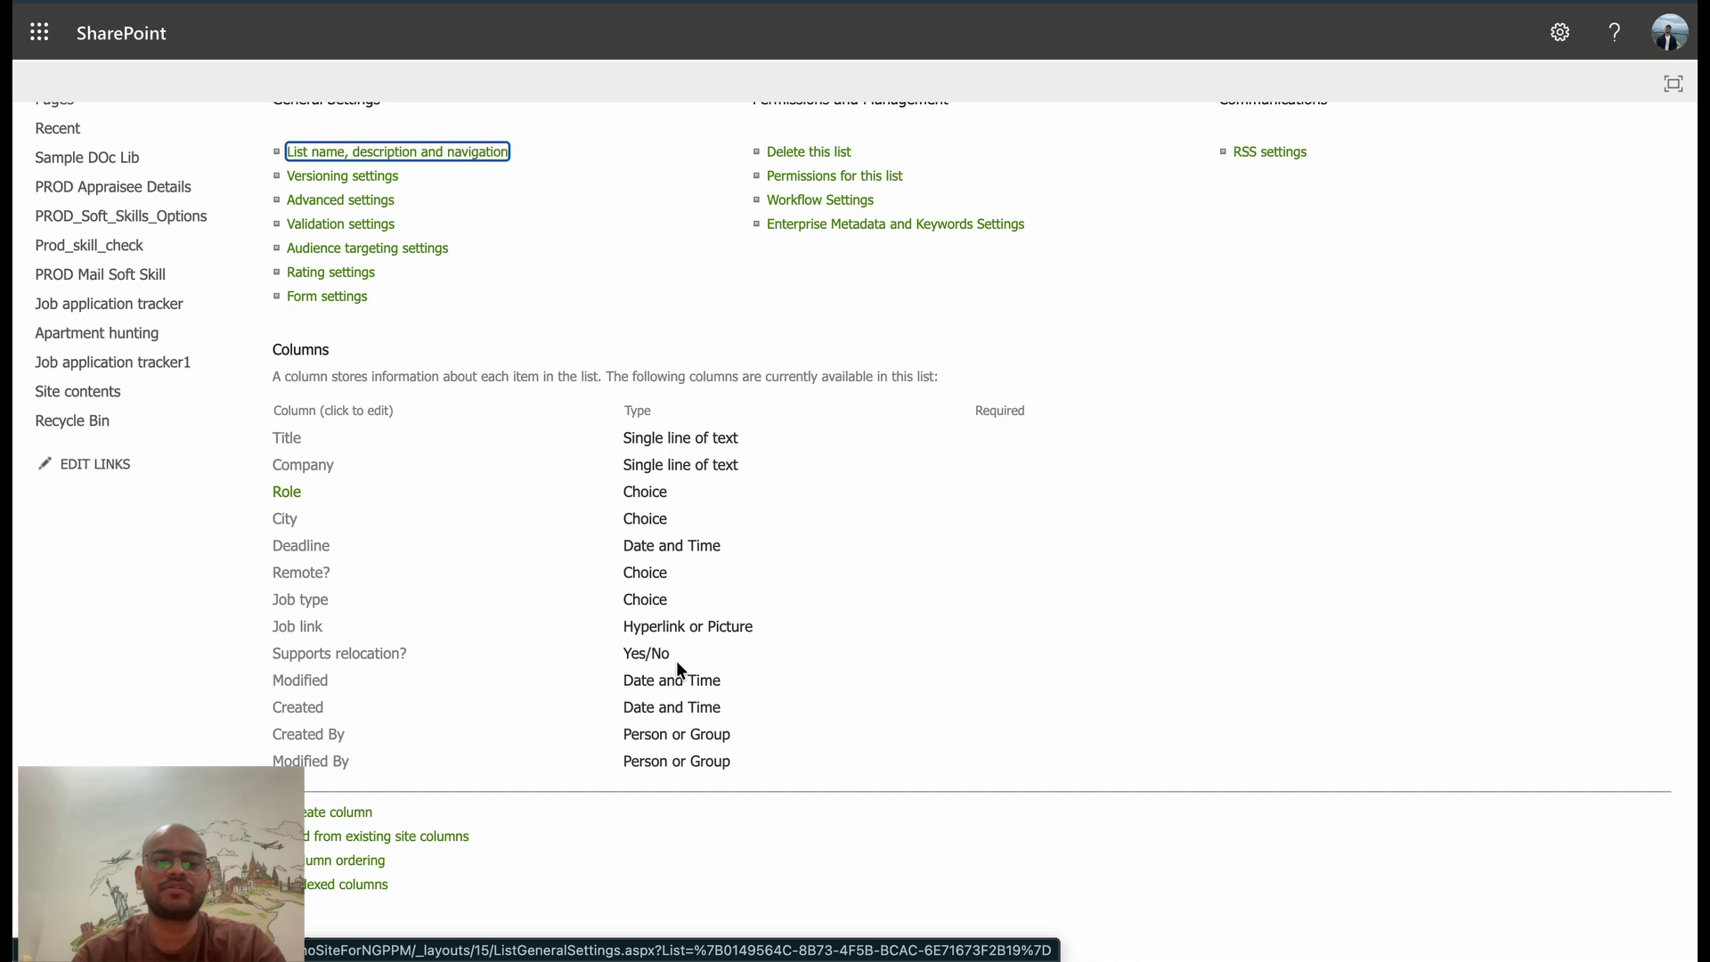
pyautogui.click(290, 525)
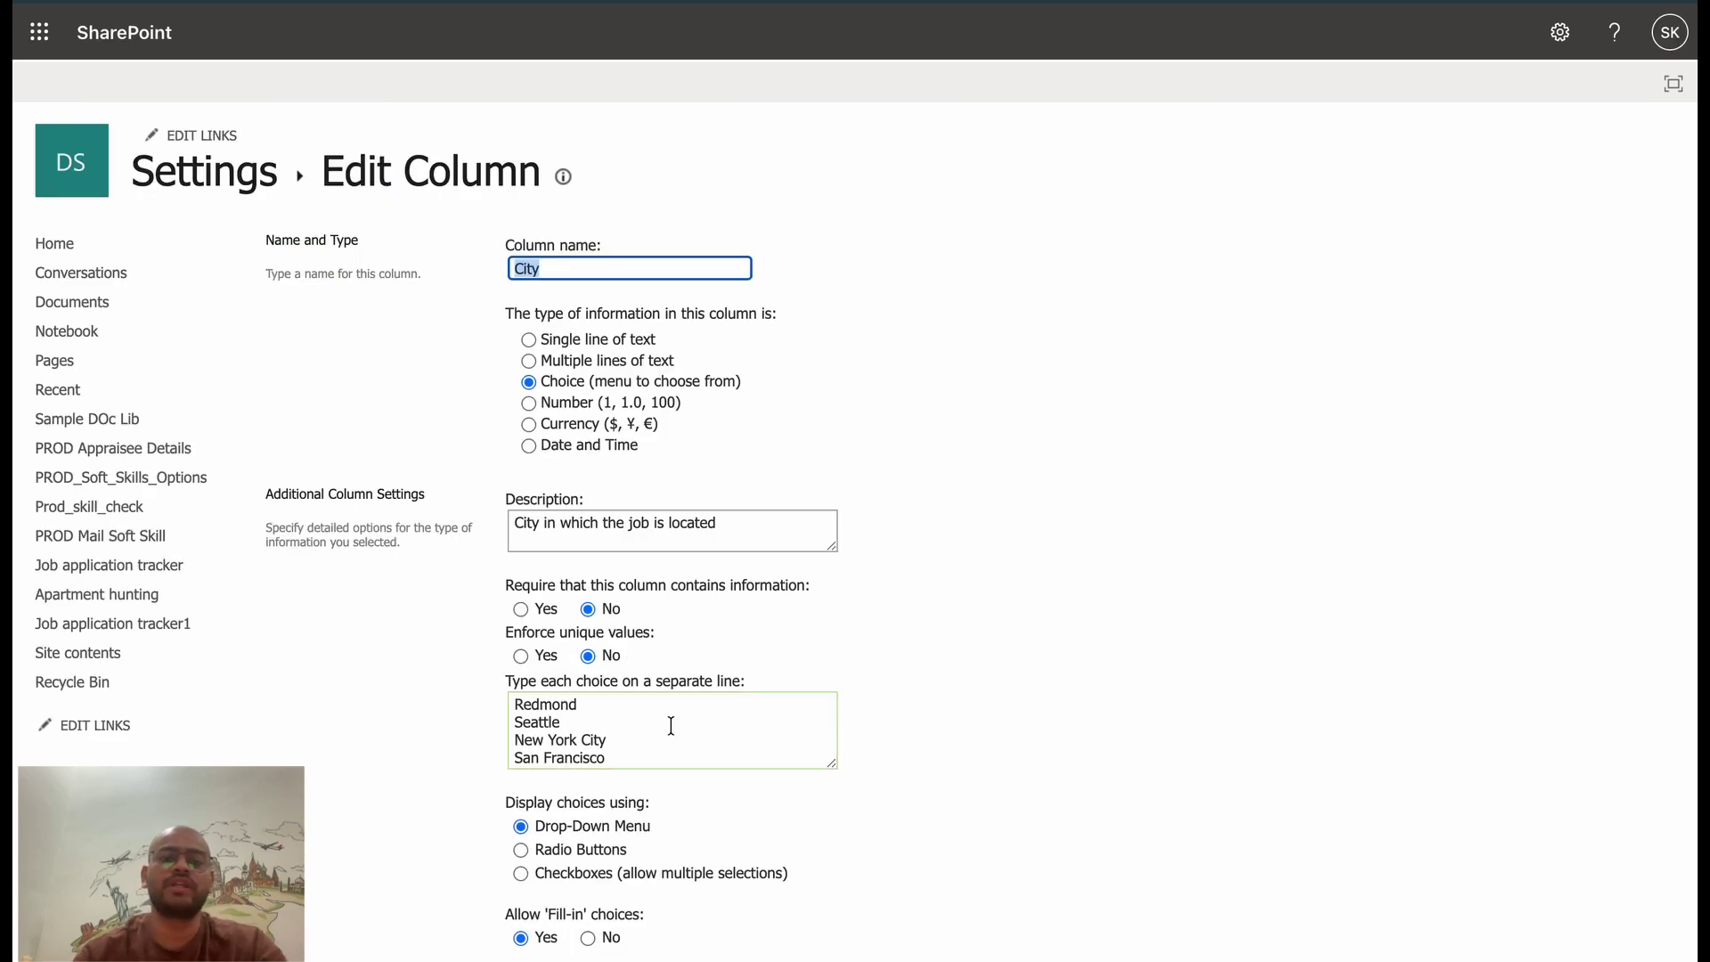
pyautogui.scroll(-1, 685, 750)
pyautogui.scroll(-3, 685, 750)
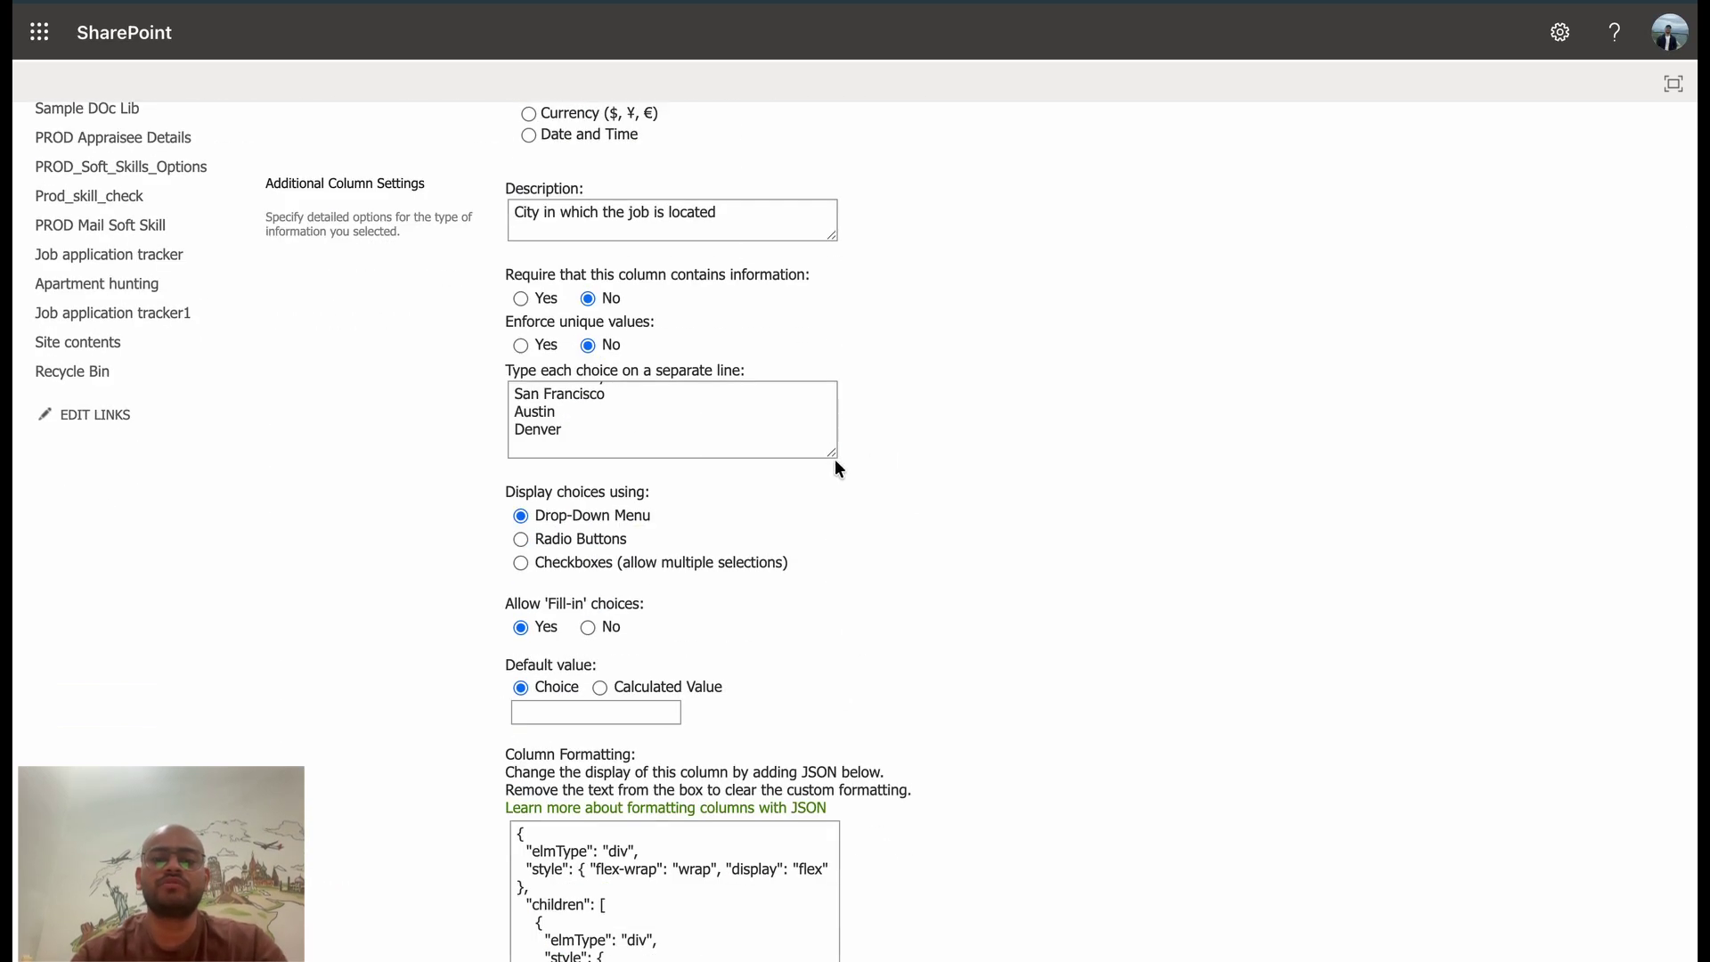
pyautogui.moveTo(830, 453); pyautogui.dragTo(963, 645)
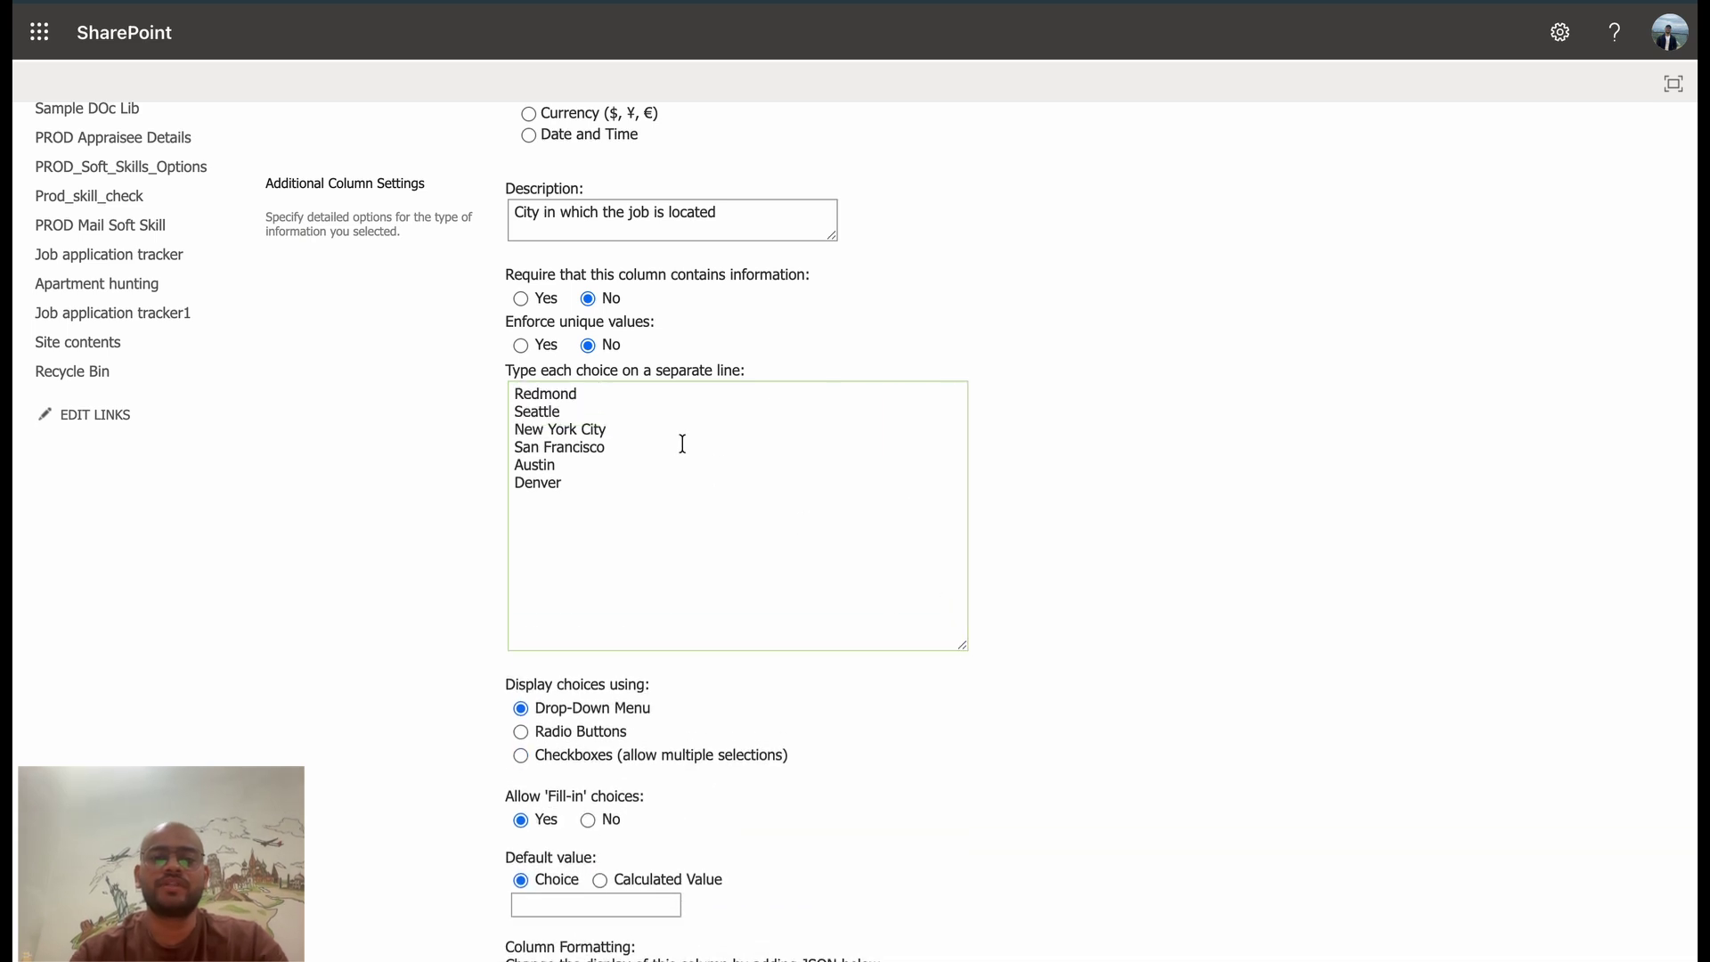
pyautogui.doubleClick(627, 465)
pyautogui.hotkey('ctrl', 'a')
pyautogui.press('BackSpace')
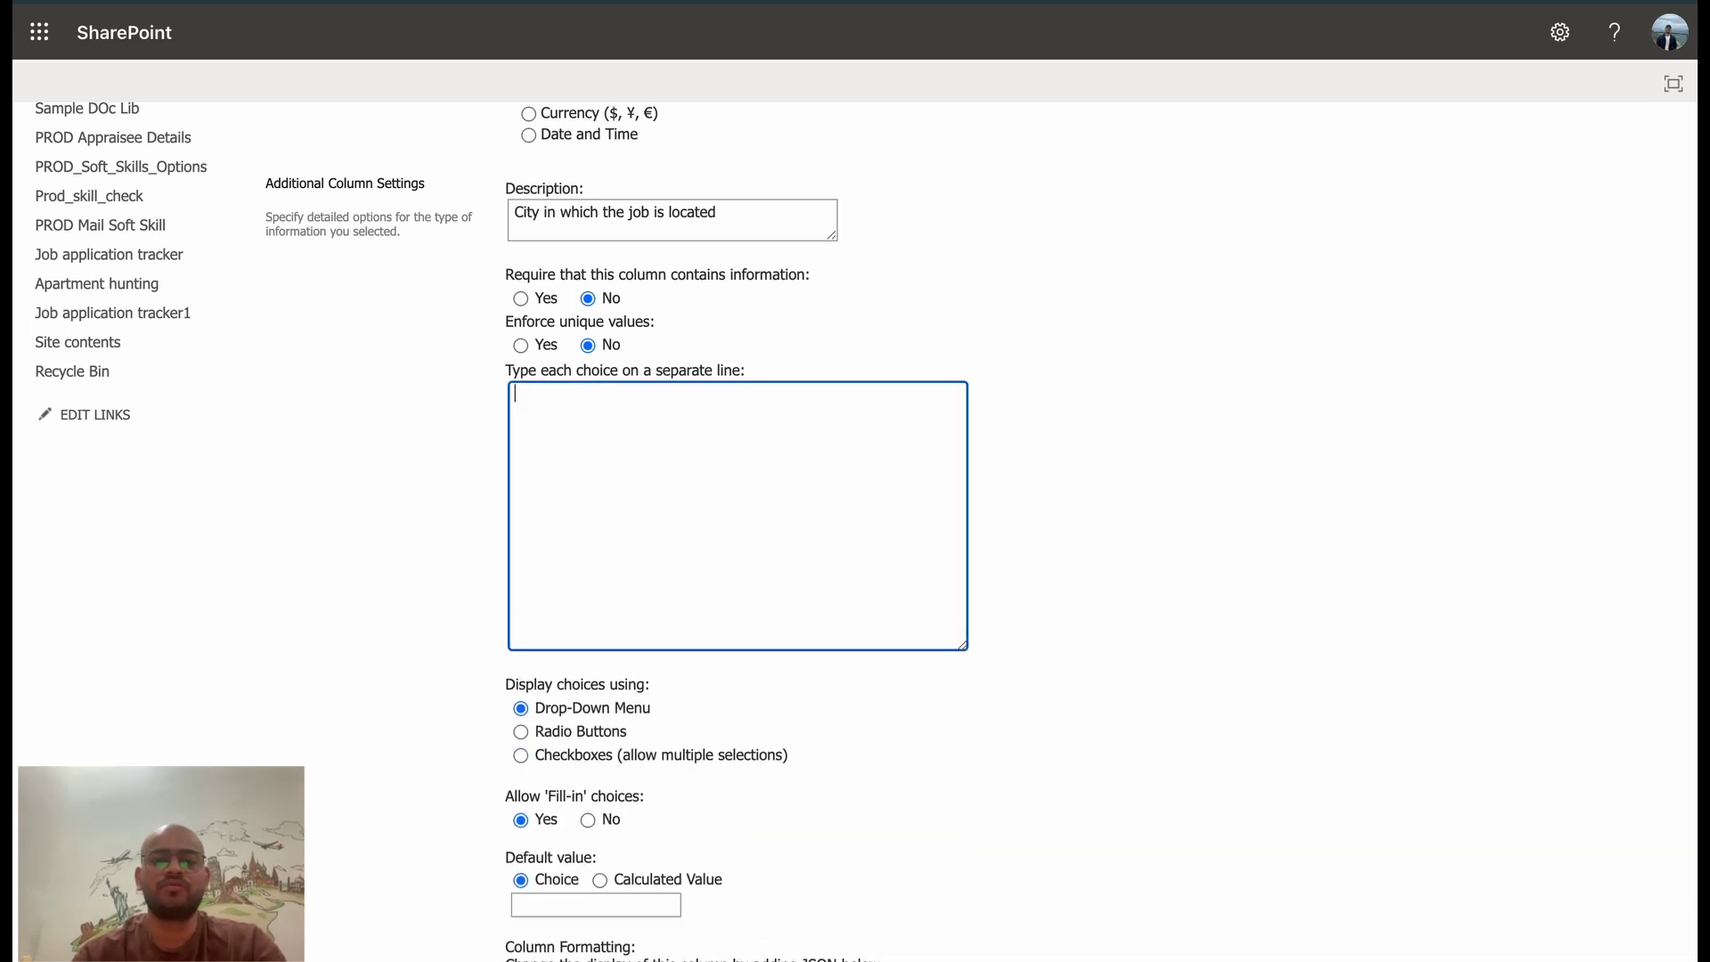
# Enter Pune and Nagpur as choices of the City column, each on its own line
pyautogui.write('Pune')
pyautogui.press('Return')
pyautogui.write('Na')
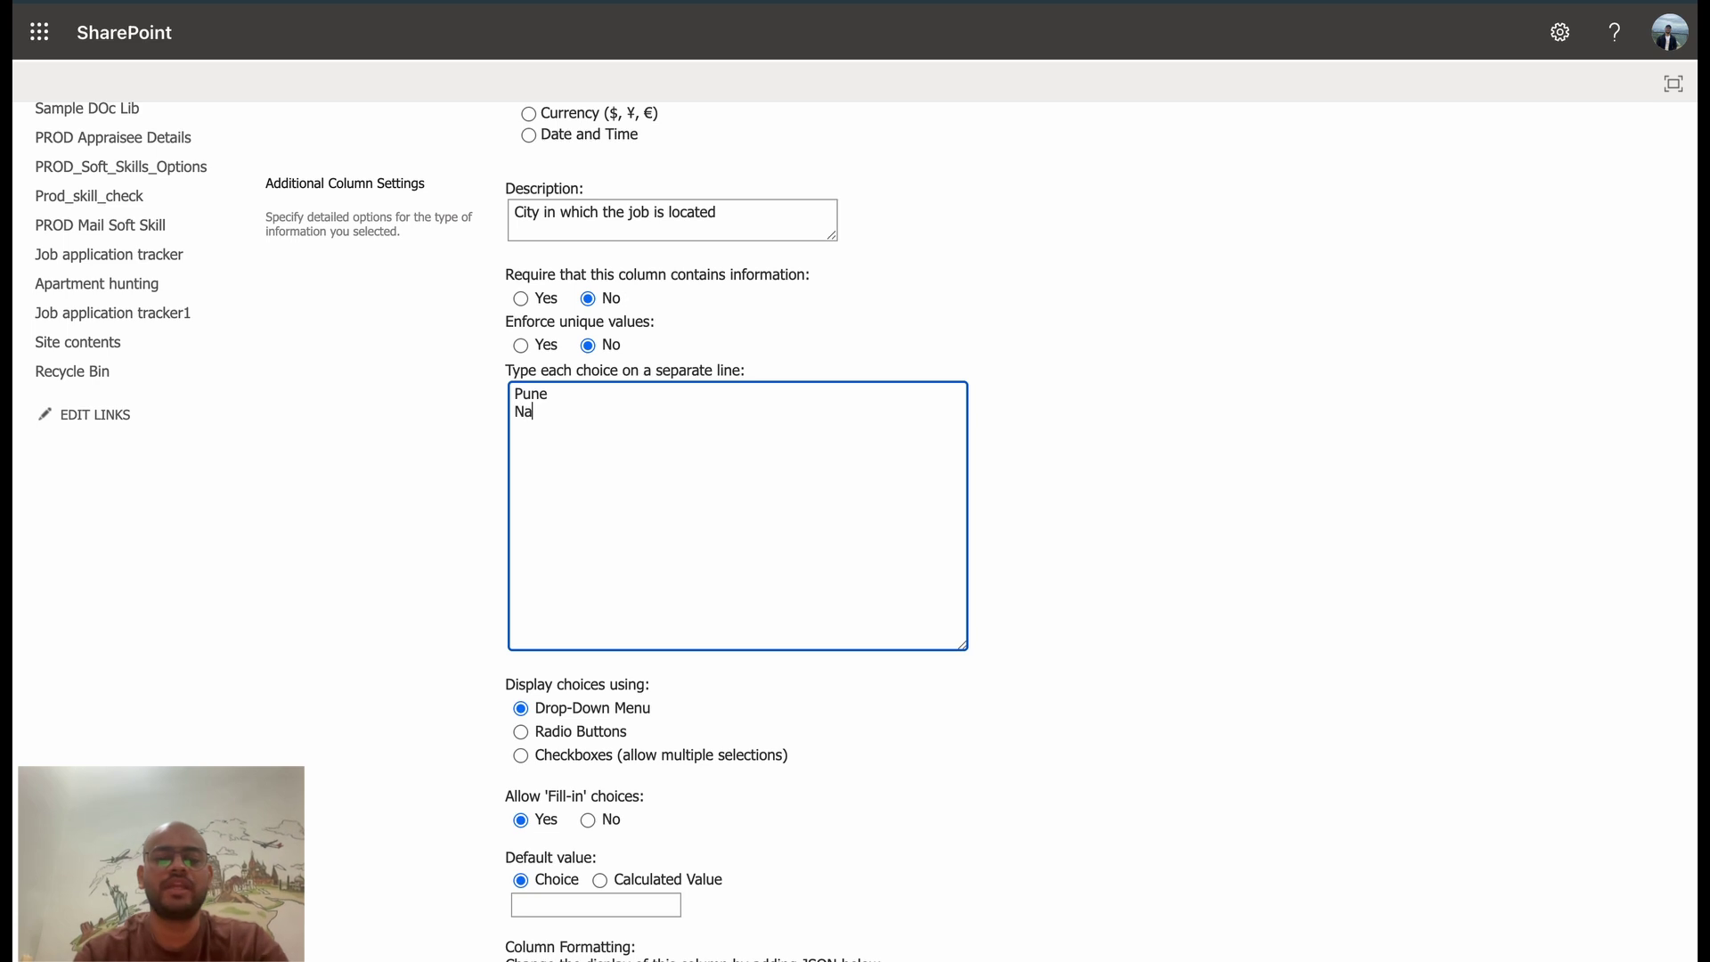
pyautogui.write('gpur')
pyautogui.press('Return')
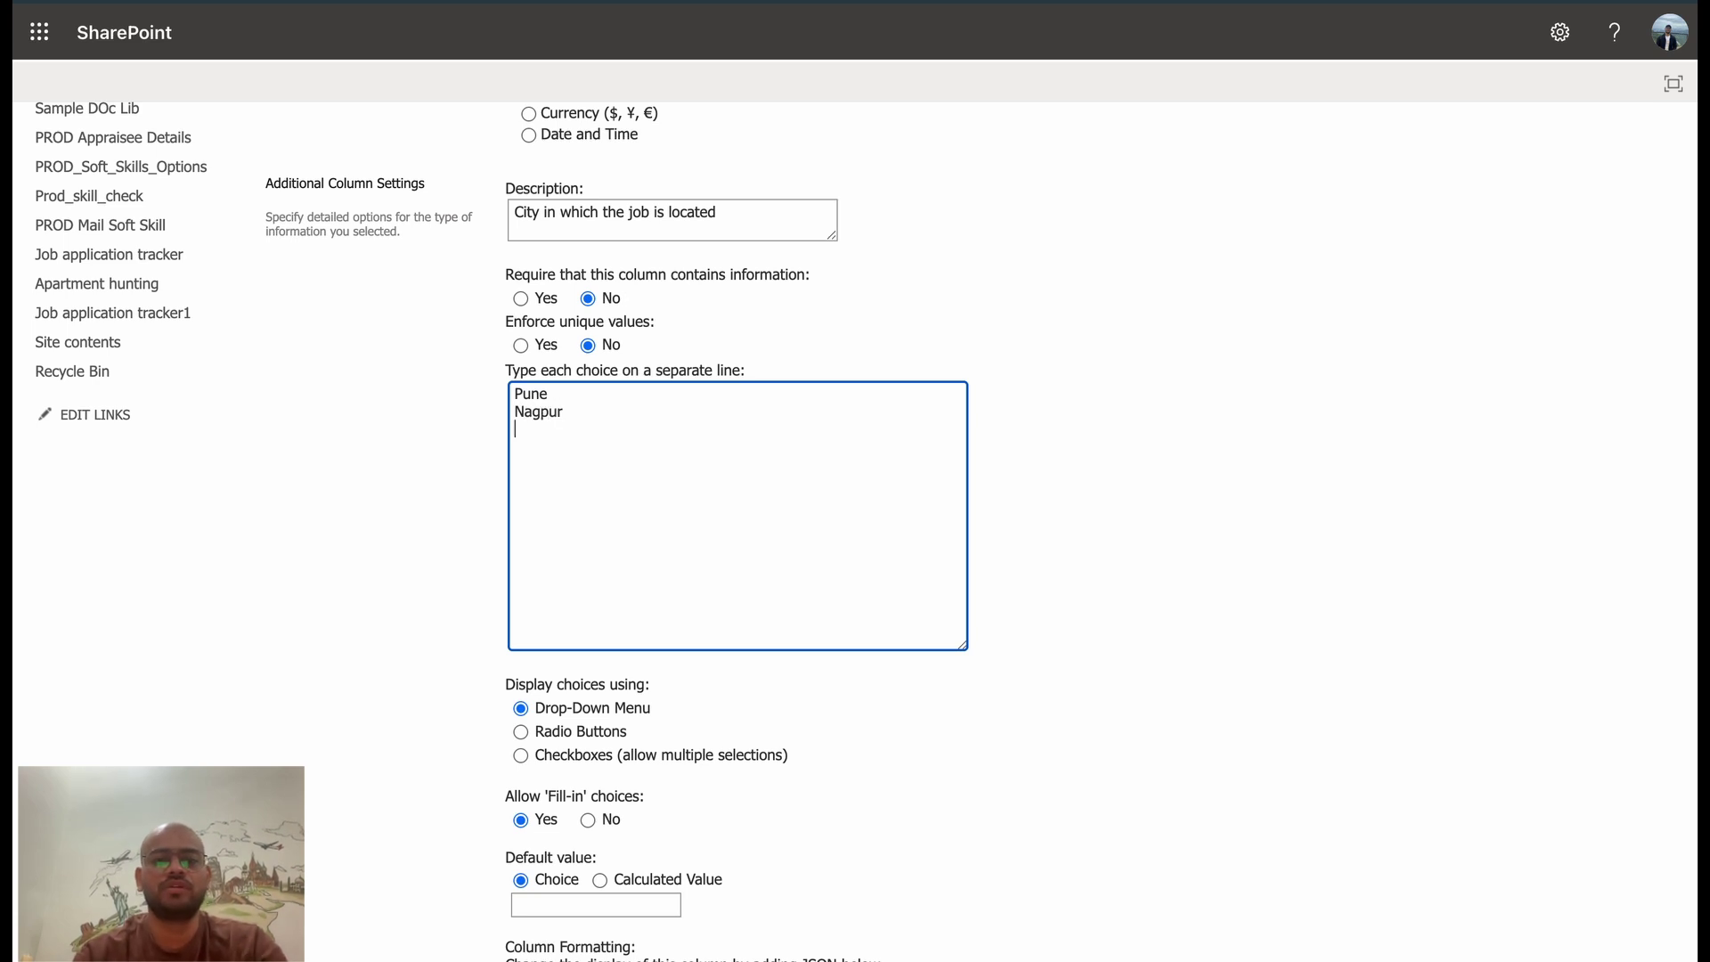
pyautogui.scroll(3, 855, 531)
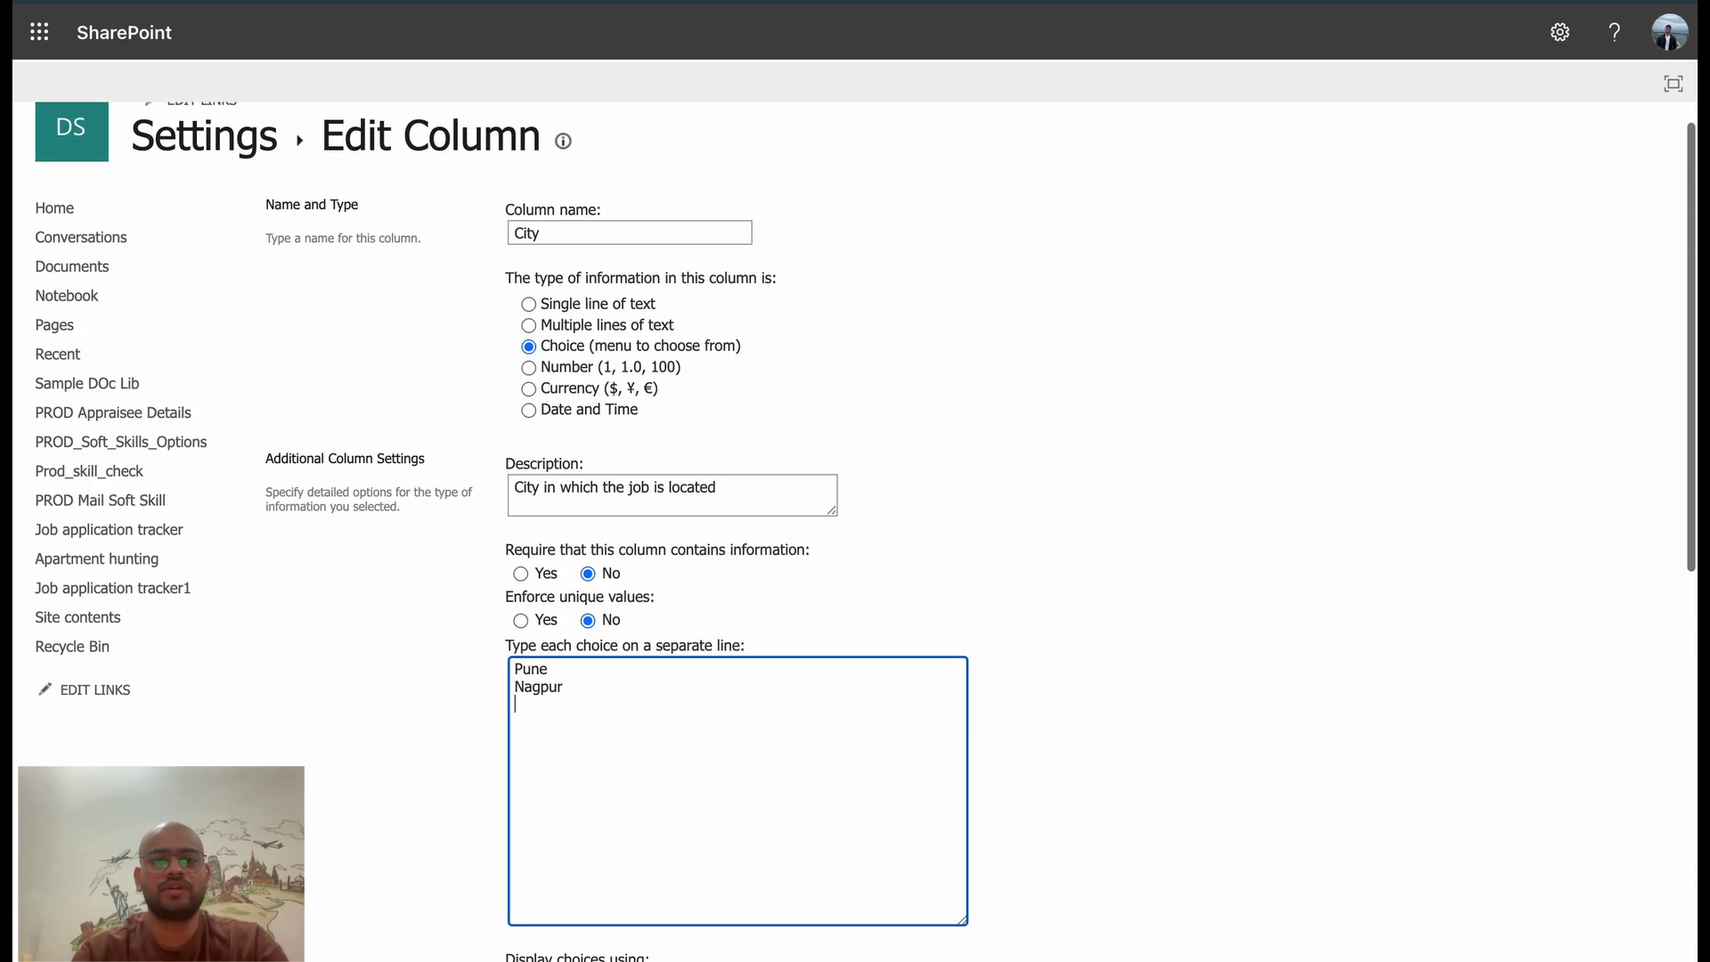
pyautogui.scroll(-2, 679, 484)
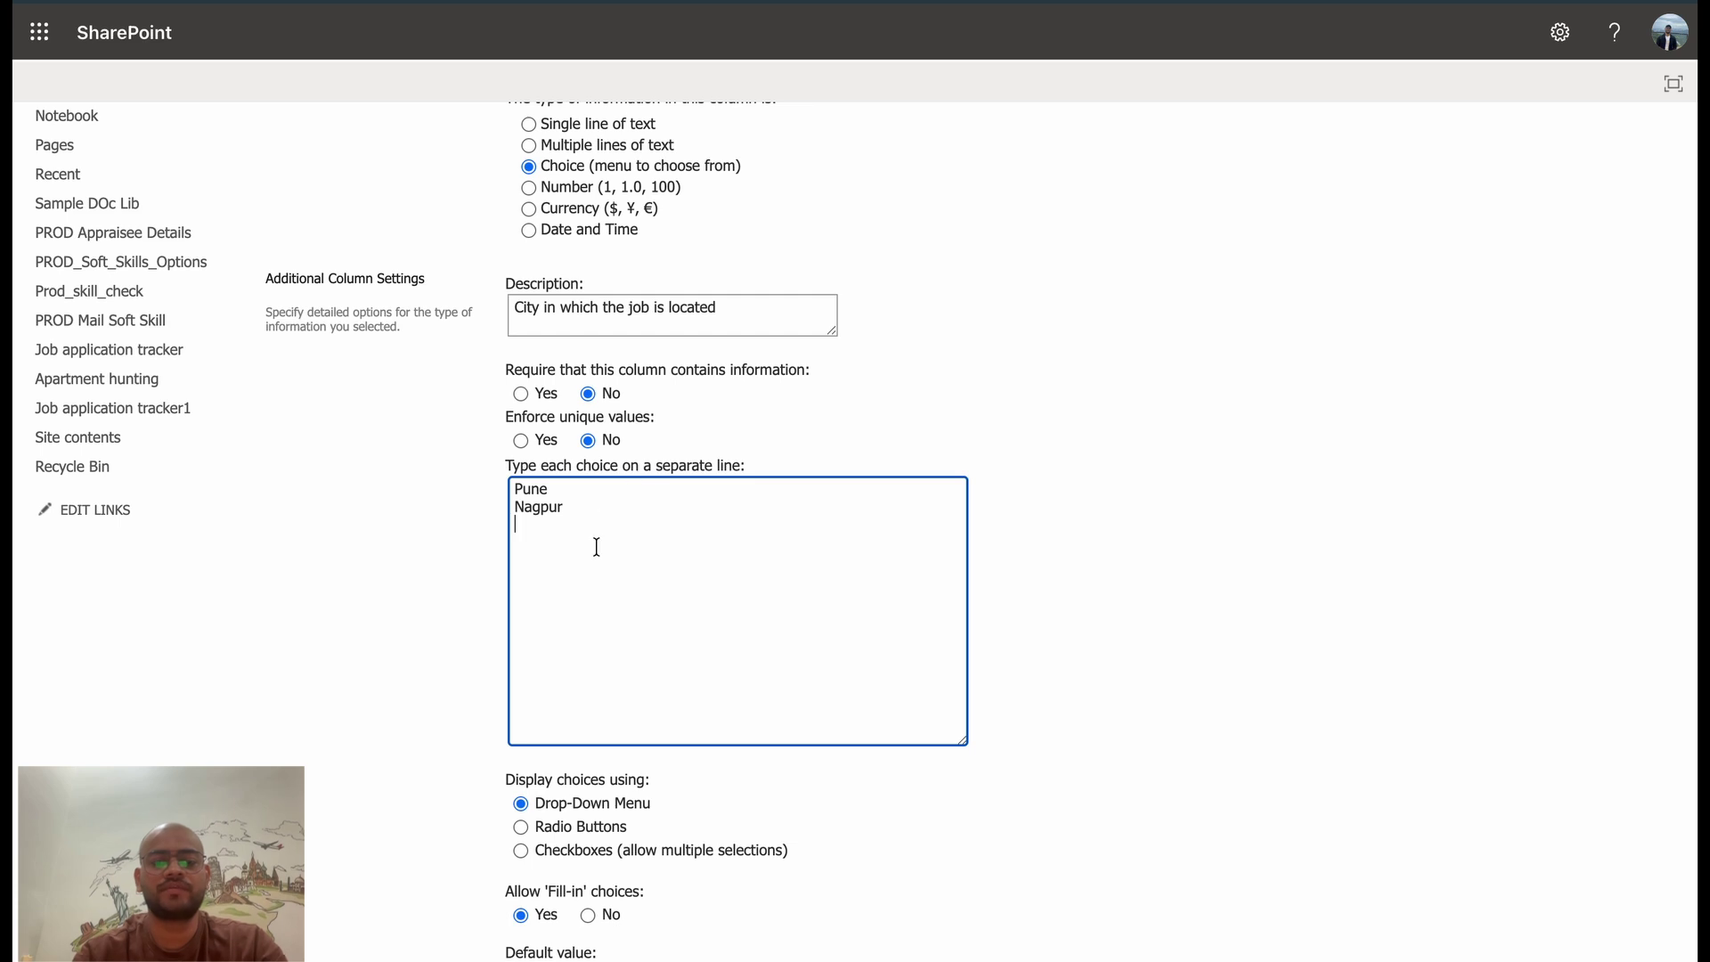
pyautogui.write('<Mumbai>')
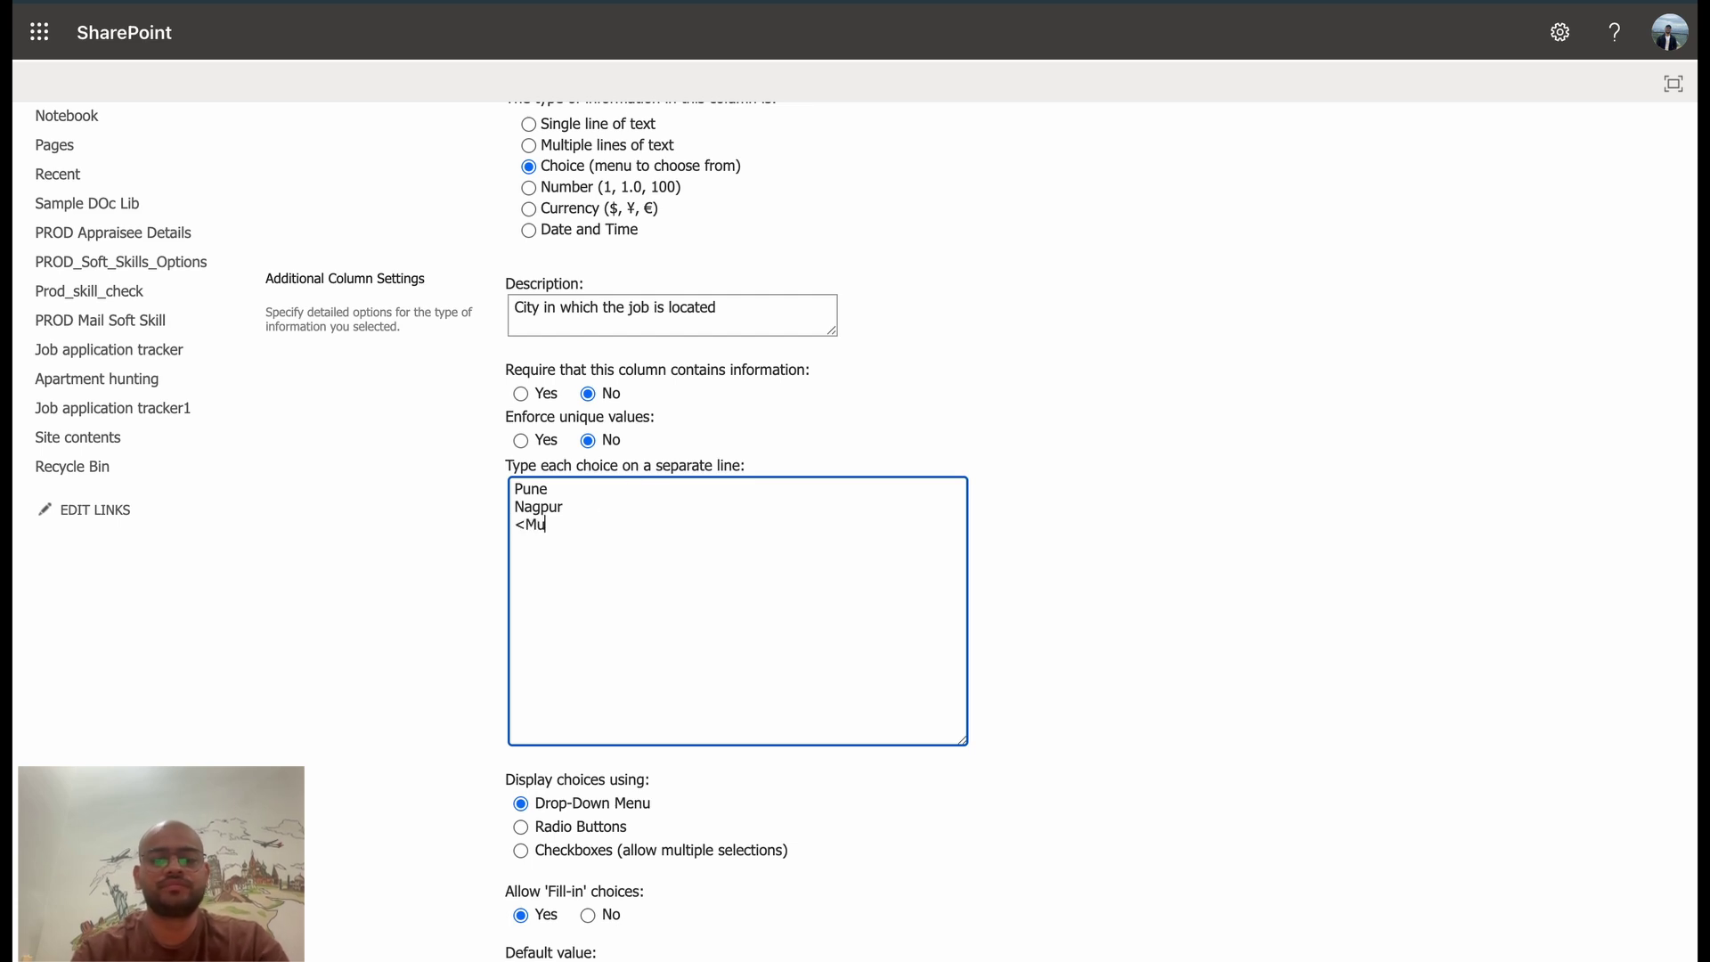
pyautogui.press('BackSpace')
pyautogui.press('BackSpace')
pyautogui.press('BackSpace')
pyautogui.press('BackSpace')
pyautogui.press('BackSpace')
pyautogui.press('BackSpace')
pyautogui.press('BackSpace')
pyautogui.press('BackSpace')
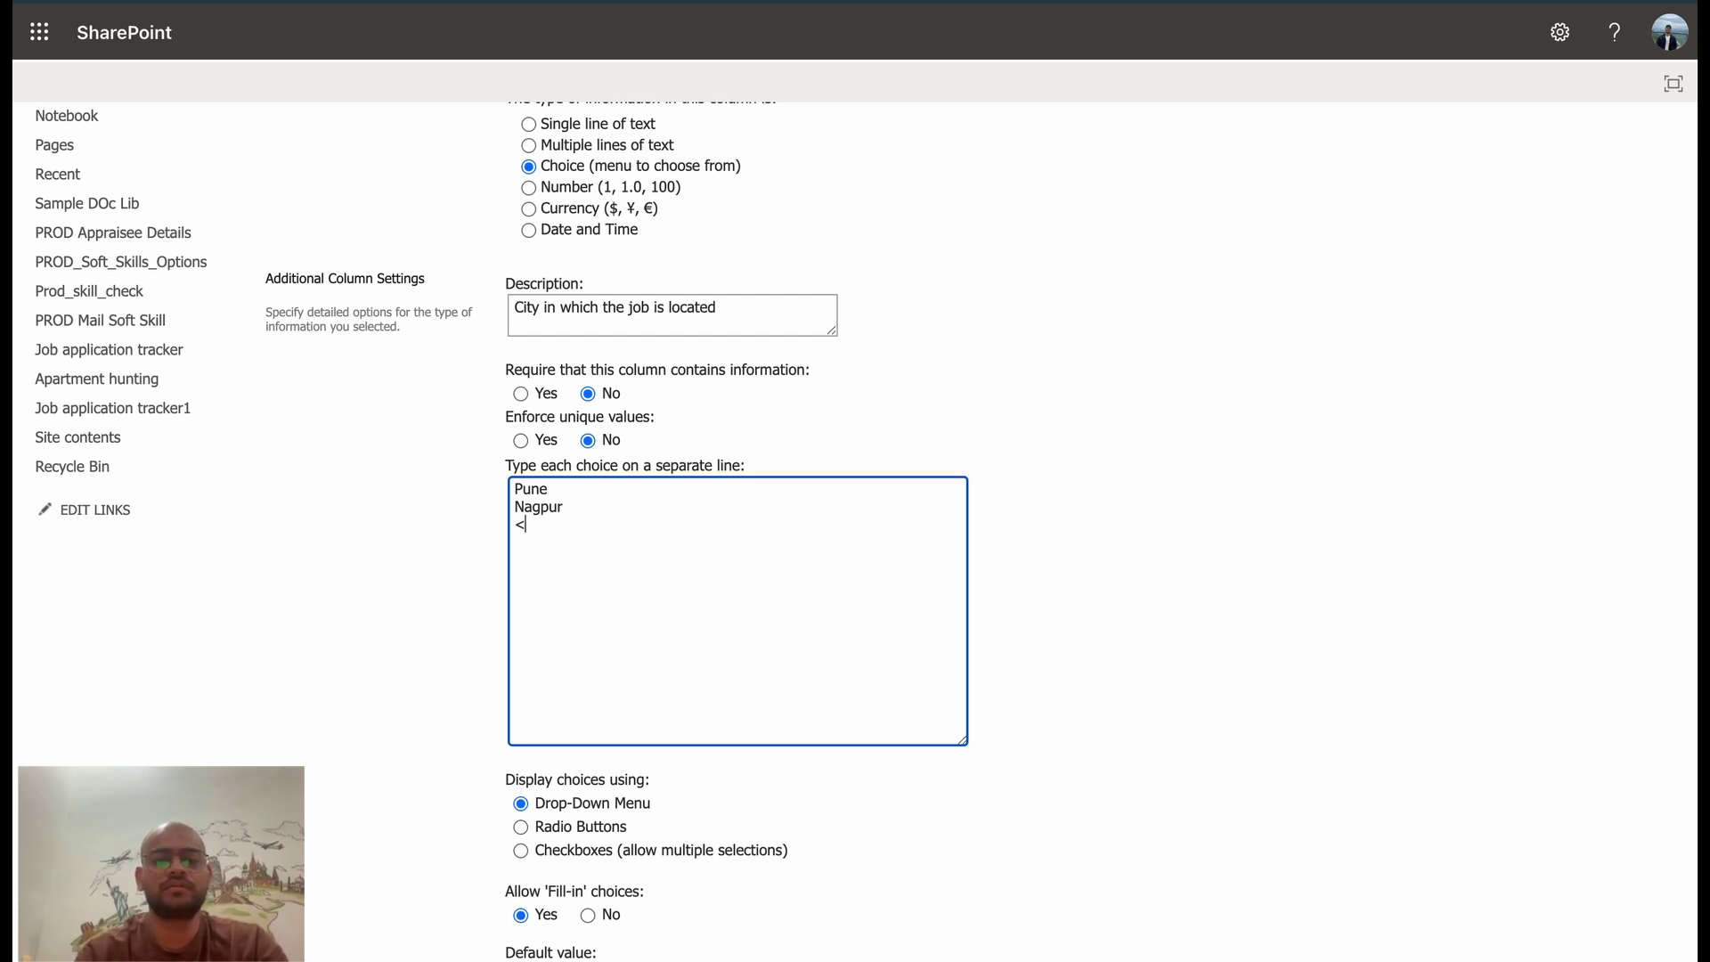
# Add Mambai, Nagar, Hydrabad and Banglore as further choices of the City column, each on its own line
pyautogui.write('Mambai')
pyautogui.press('Return')
pyautogui.write('Nagar')
pyautogui.press('Return')
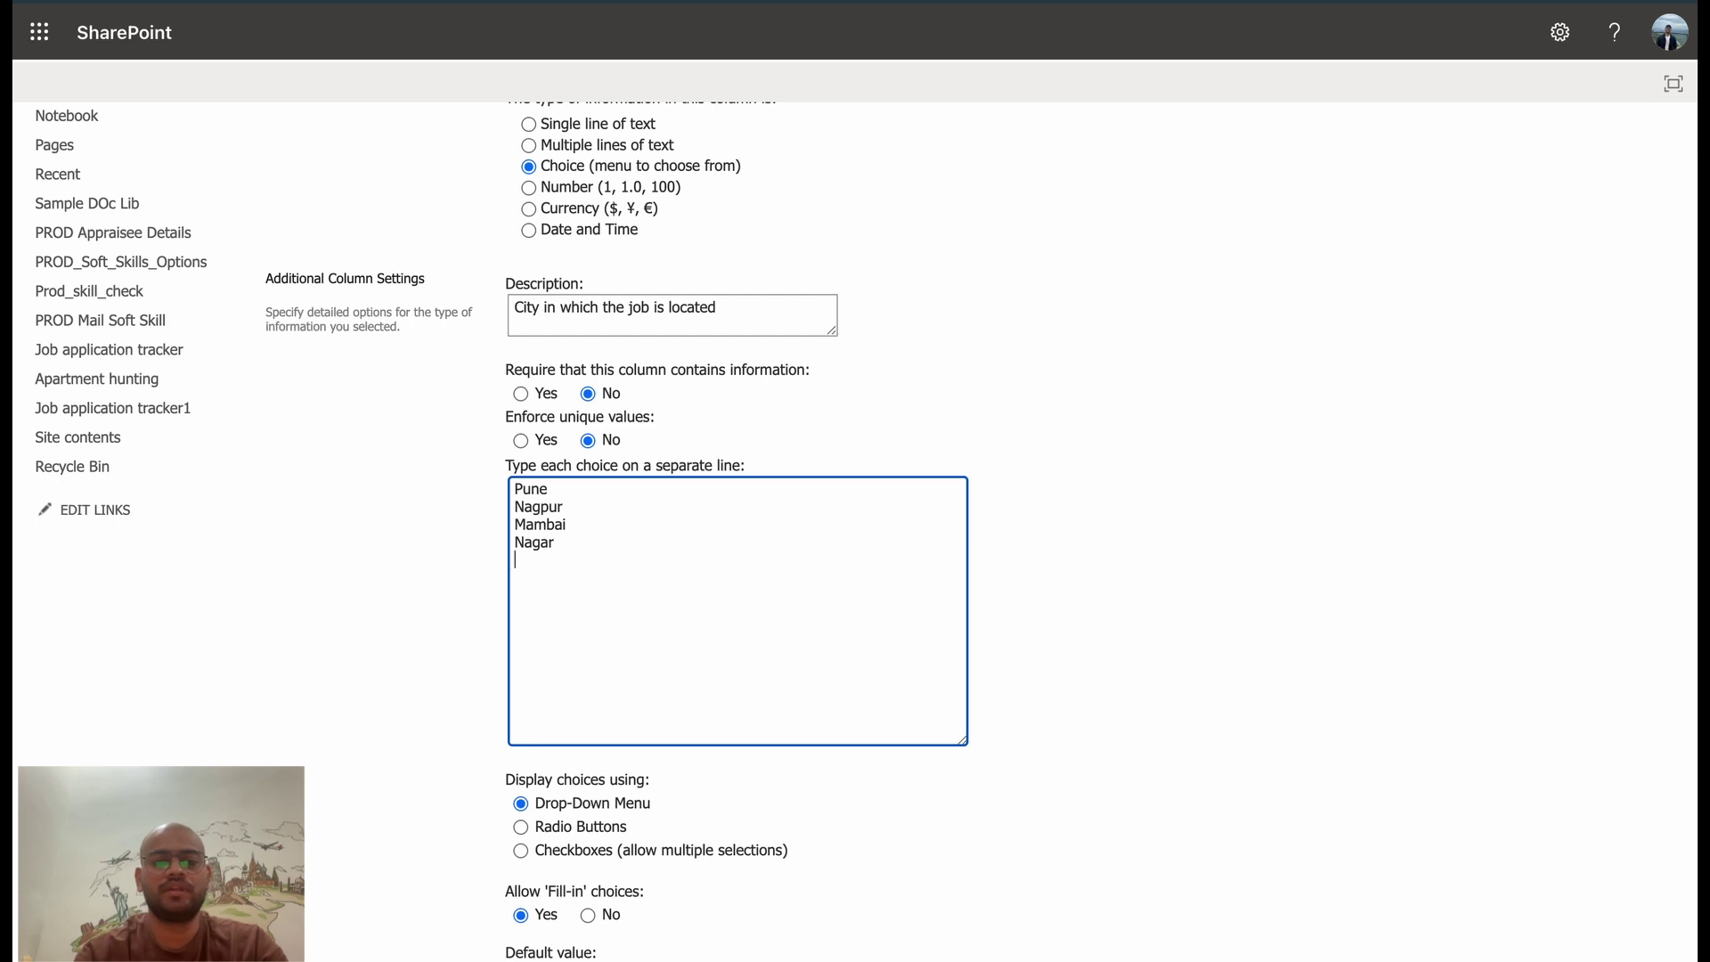
pyautogui.write('Hy')
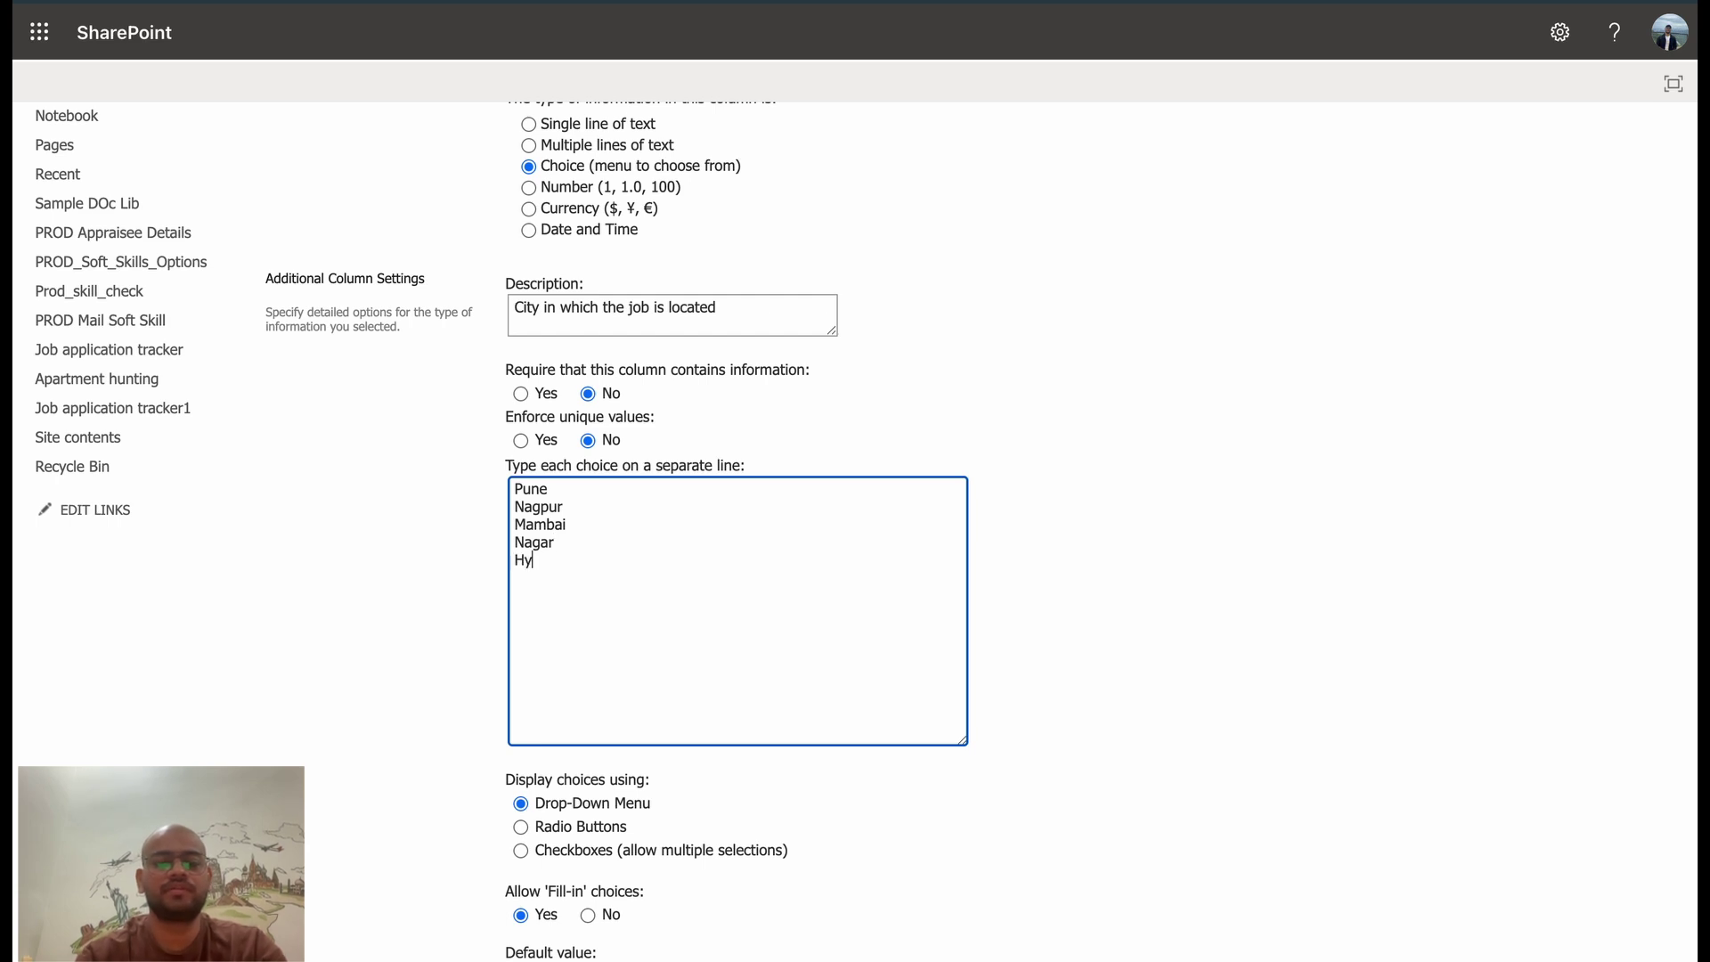
pyautogui.write('drabad ')
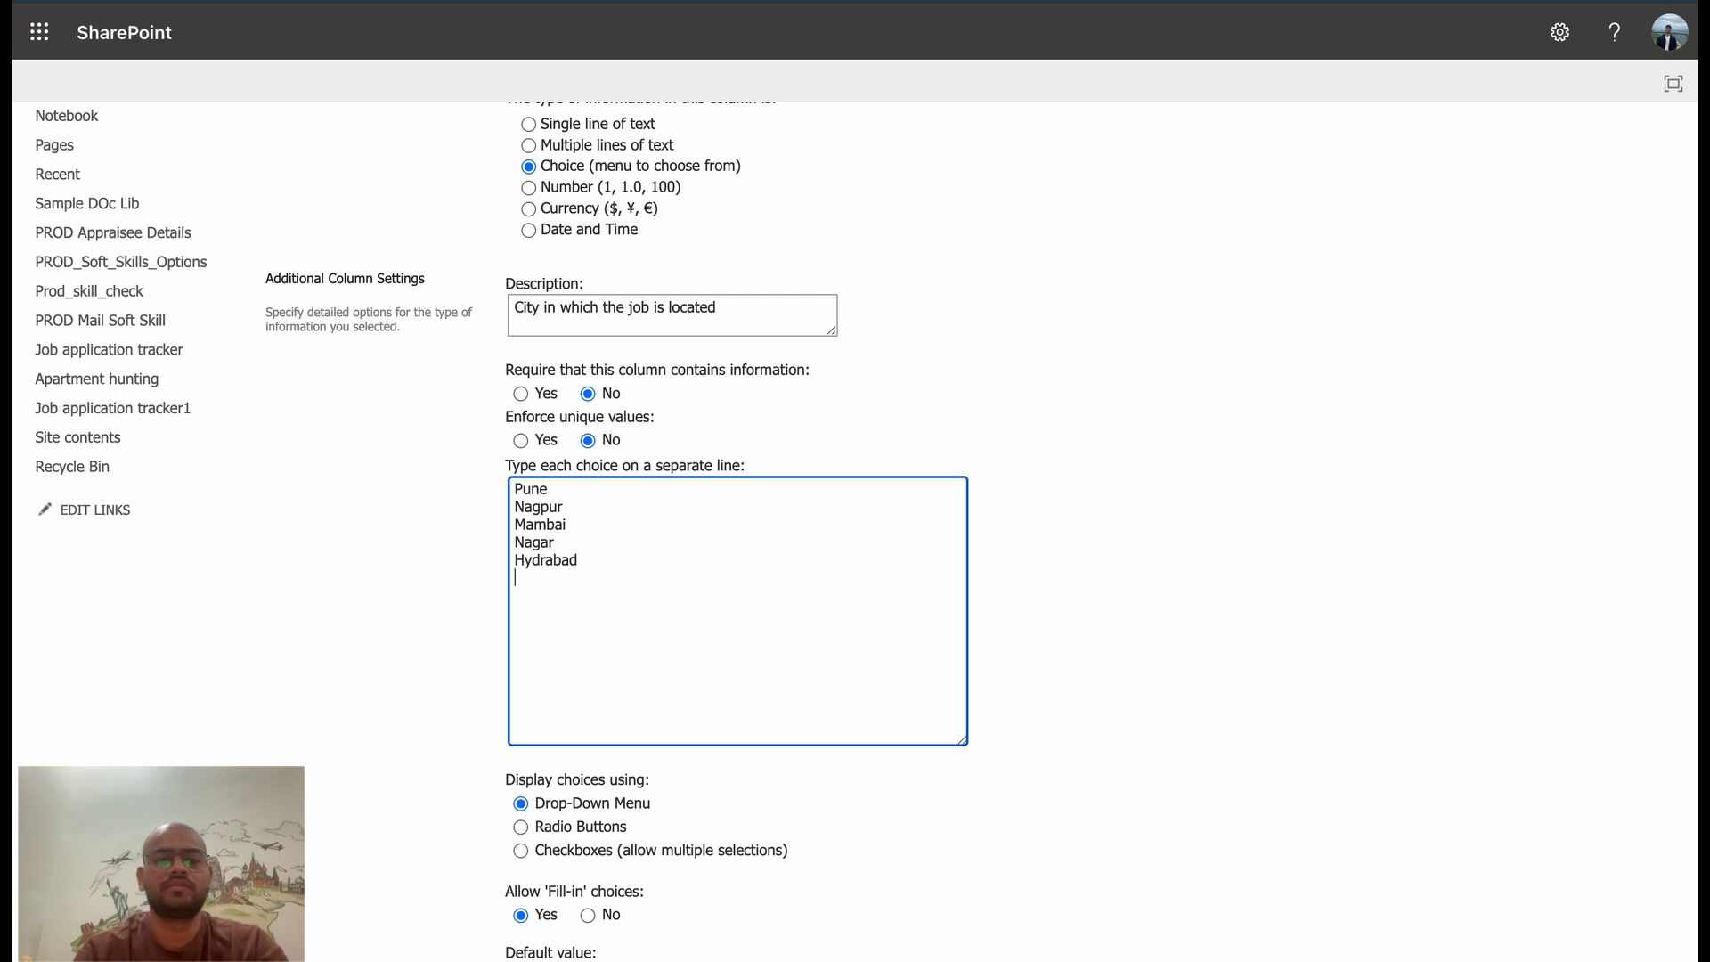
pyautogui.write('Bangl')
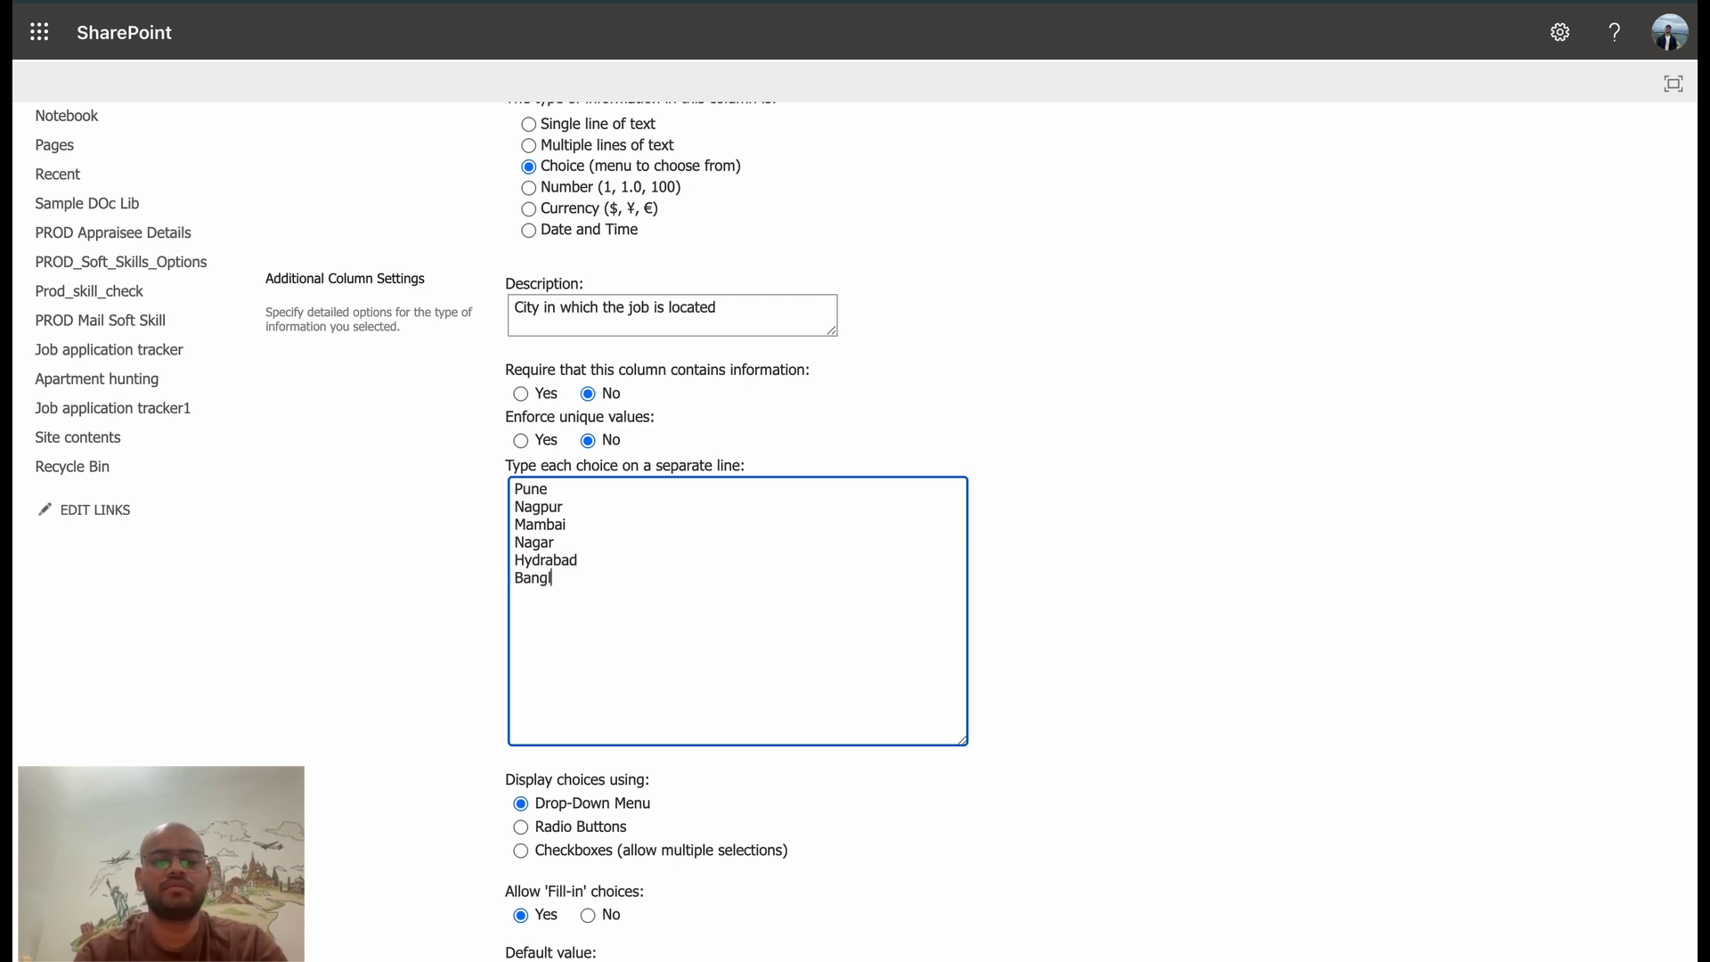
pyautogui.write('ore')
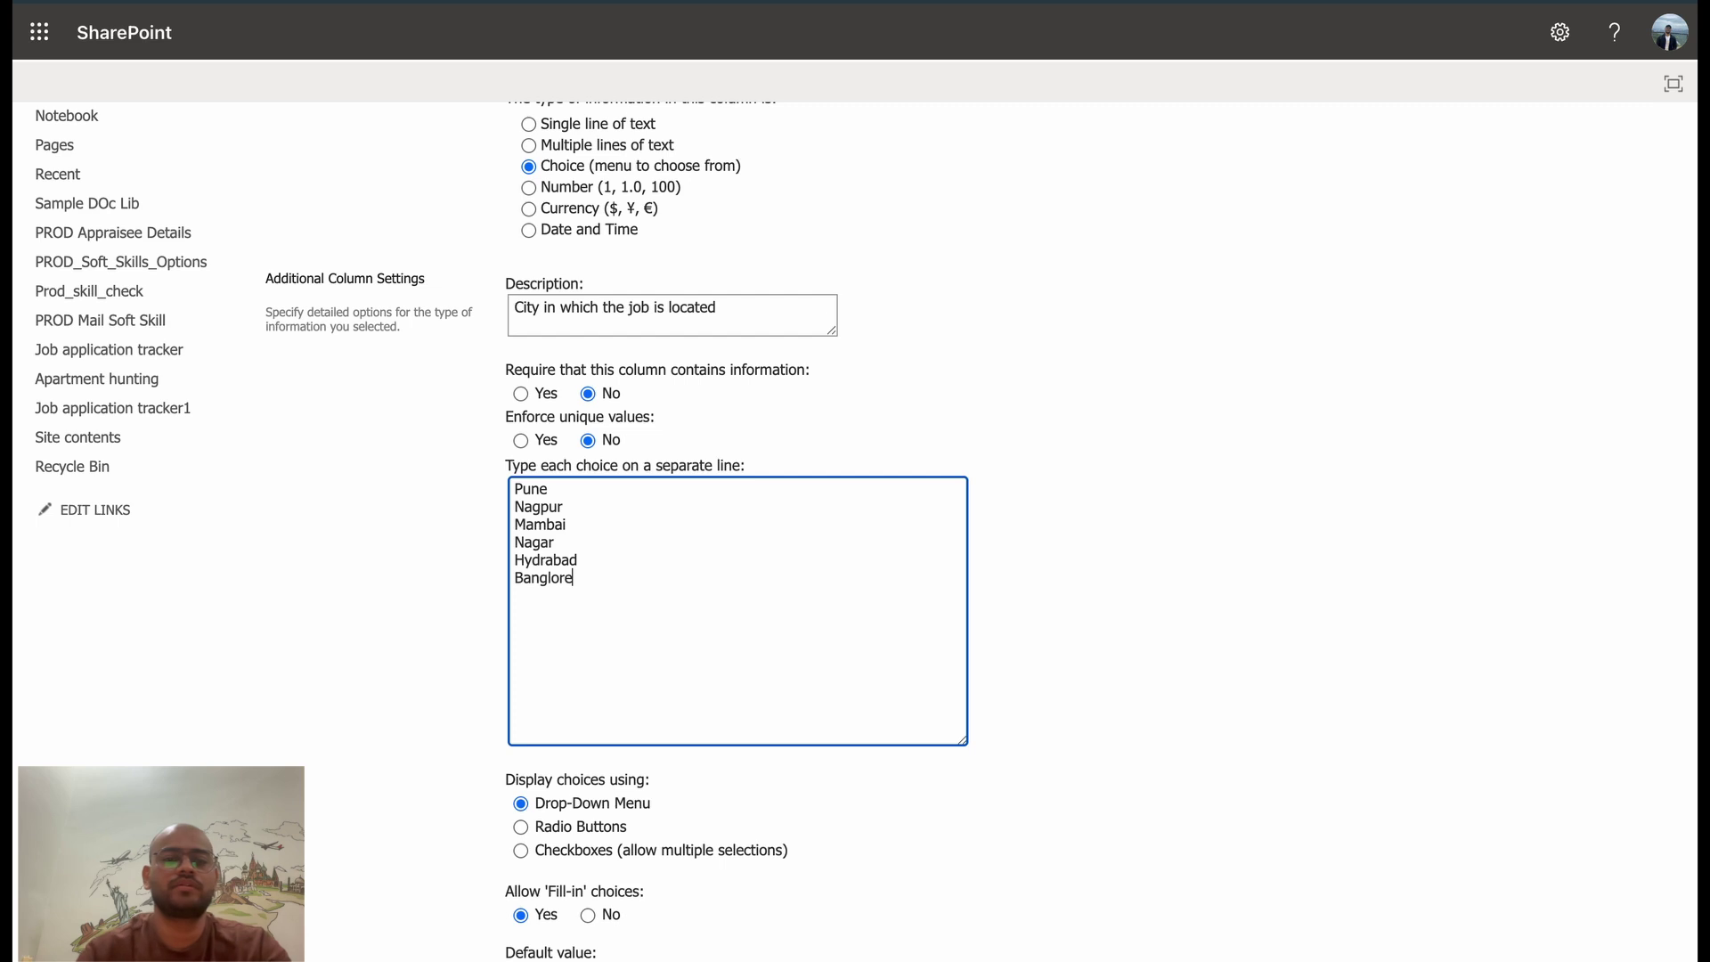
# Save the City column's changes and review its choices
pyautogui.scroll(-6, 910, 757)
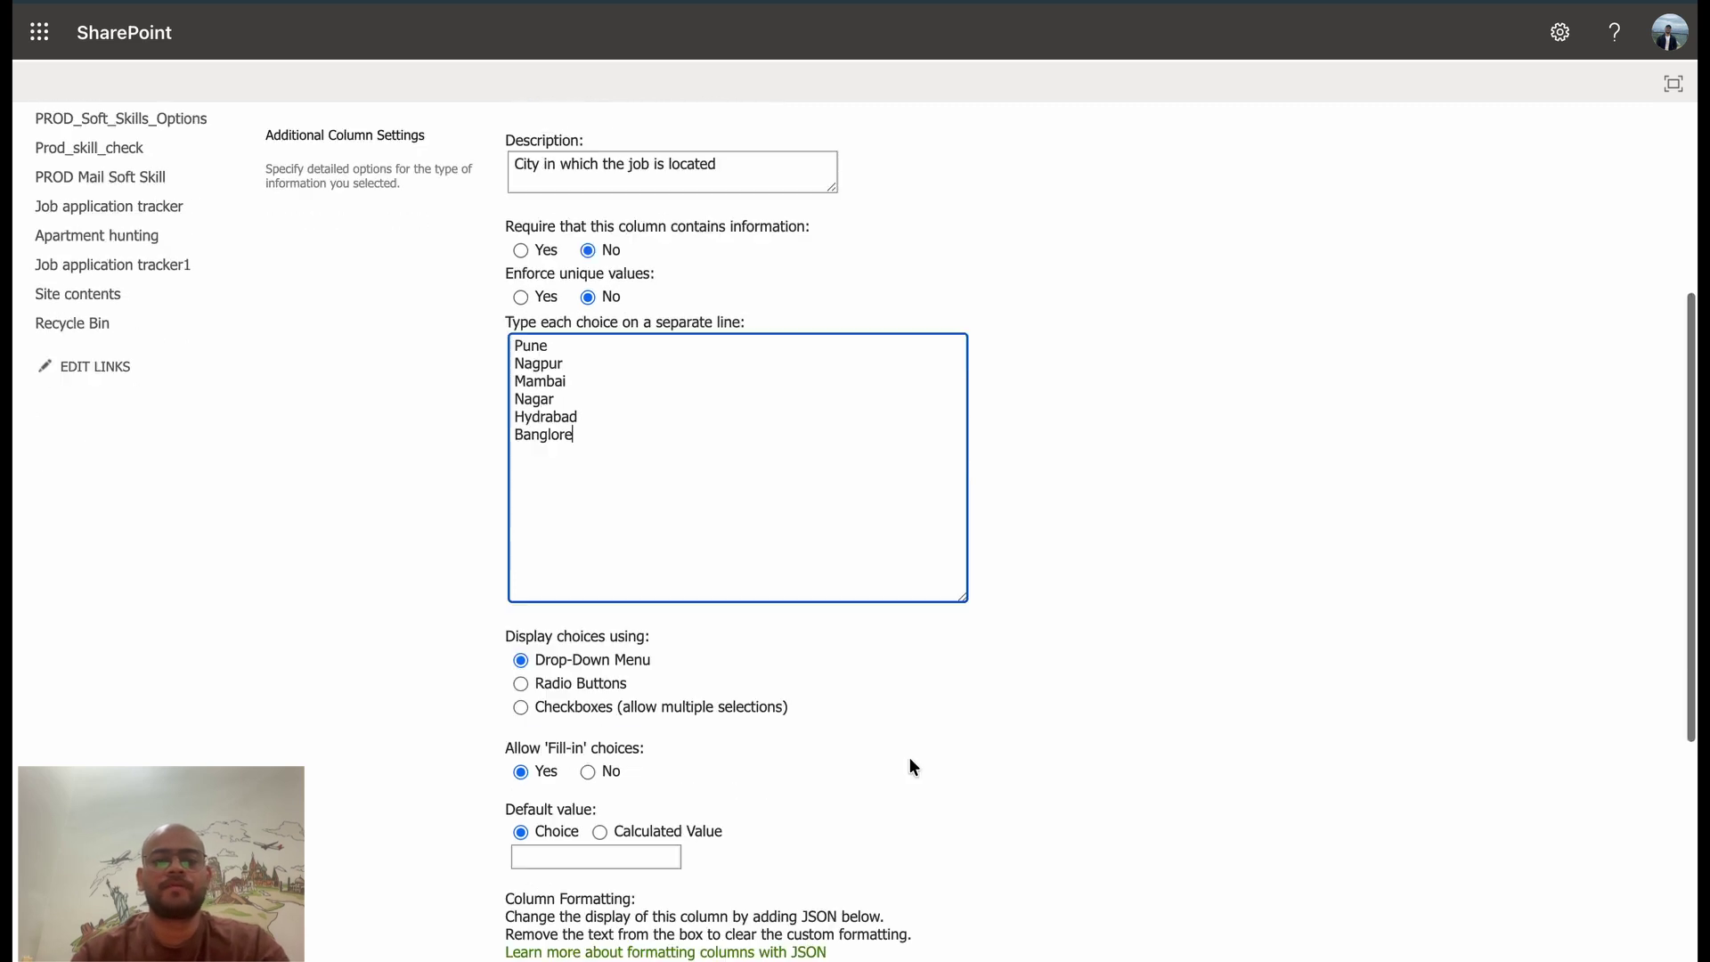
pyautogui.click(1522, 837)
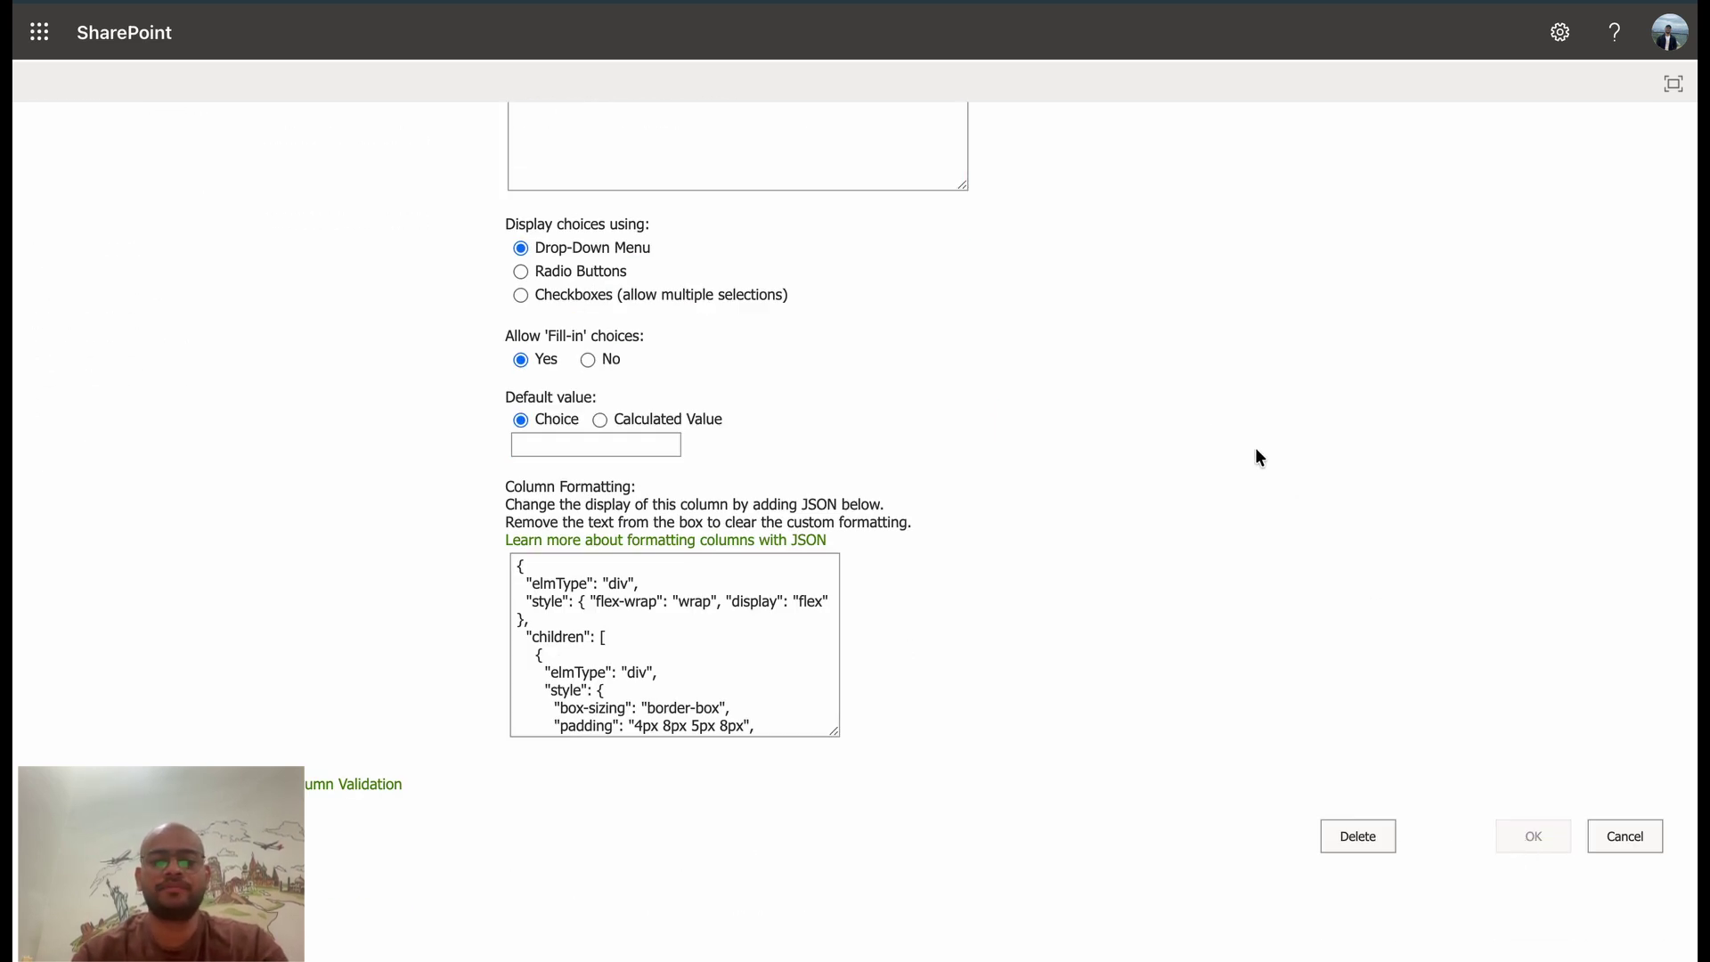
pyautogui.scroll(5, 1043, 422)
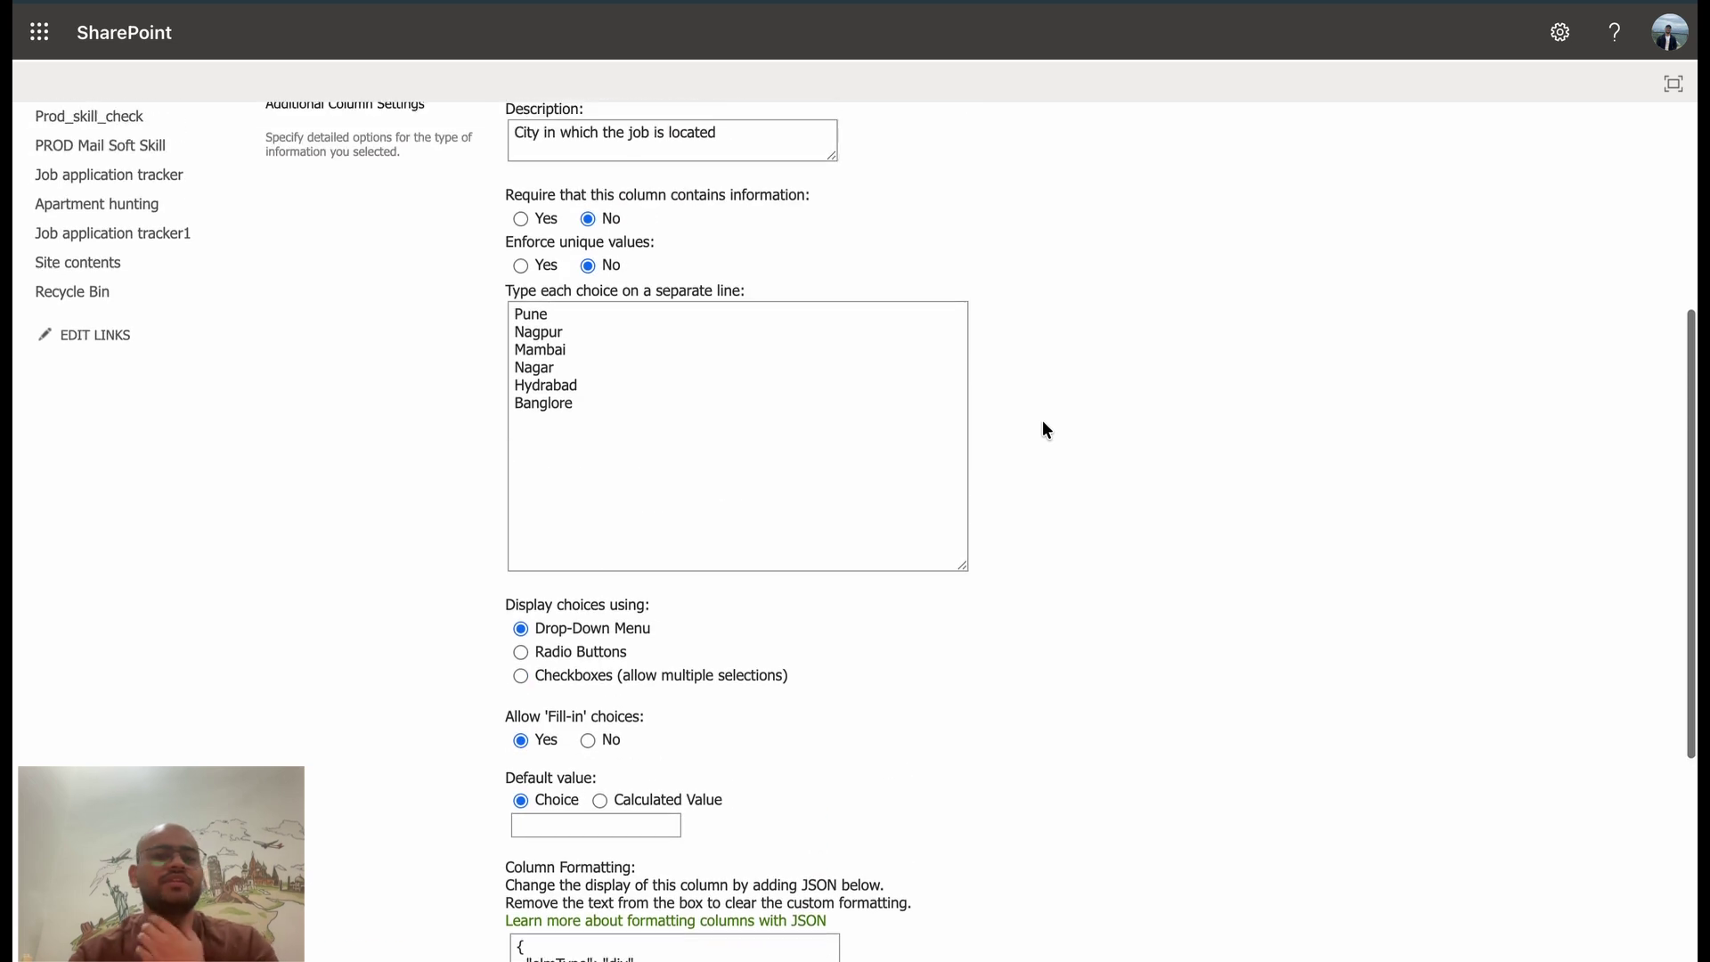
pyautogui.scroll(2, 1042, 420)
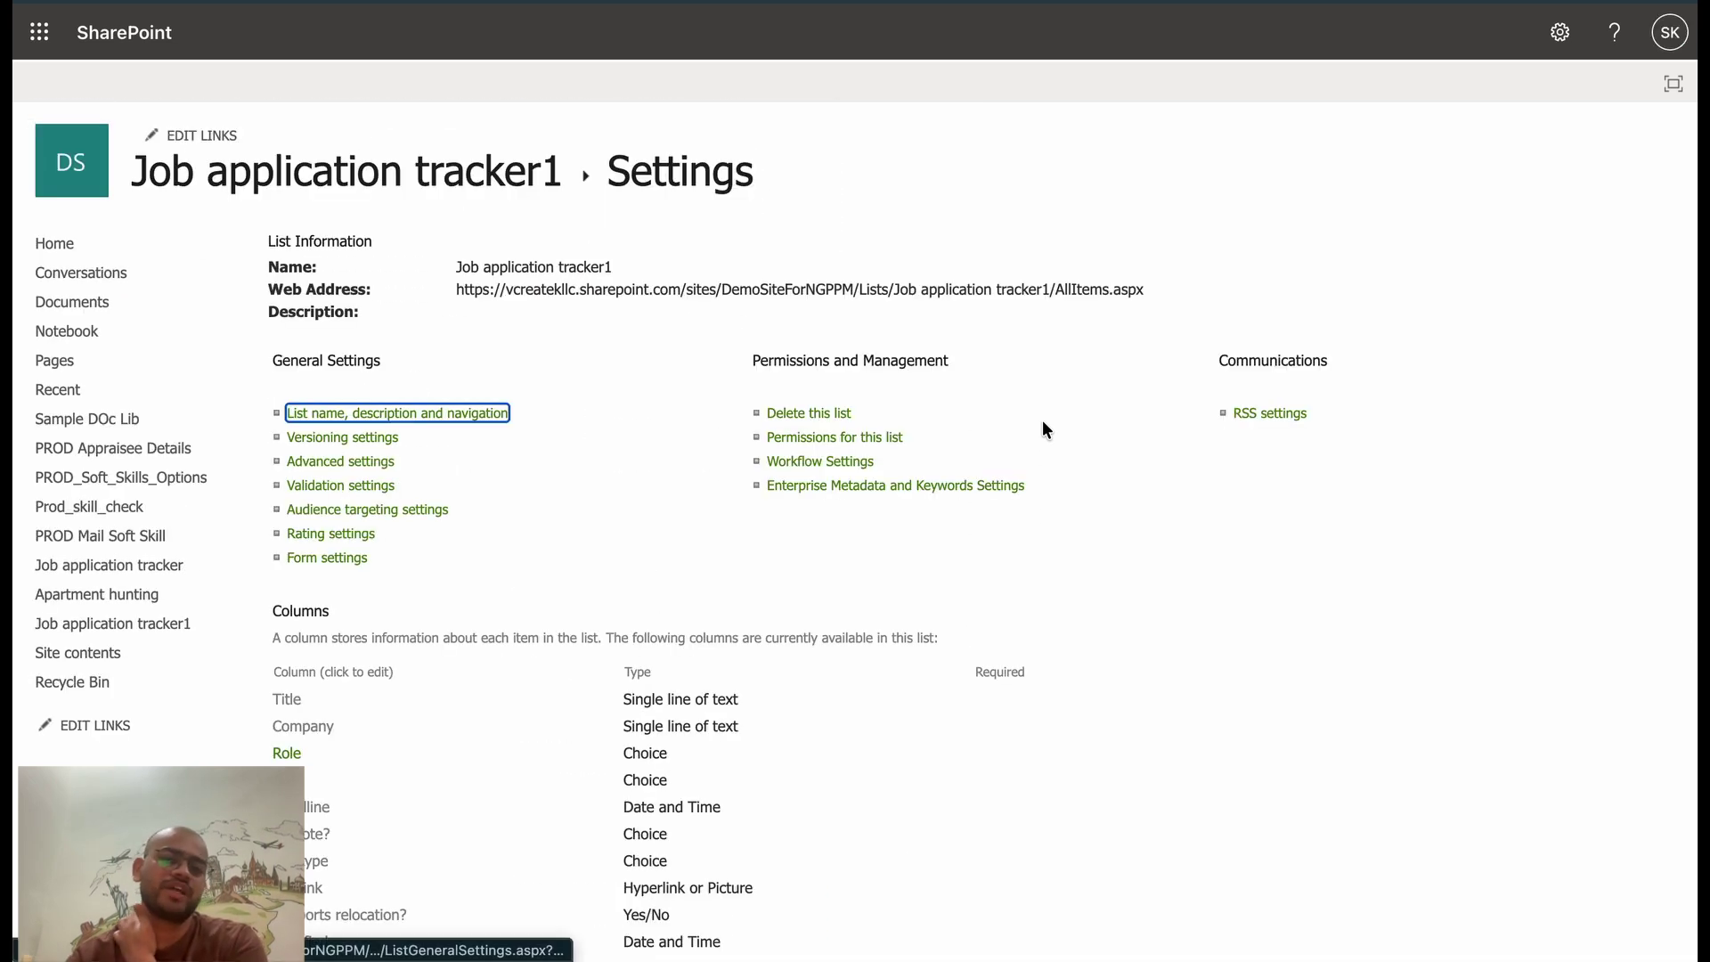
# Open the Company column for editing, rename it Company Name and save the change
pyautogui.scroll(-3, 1042, 419)
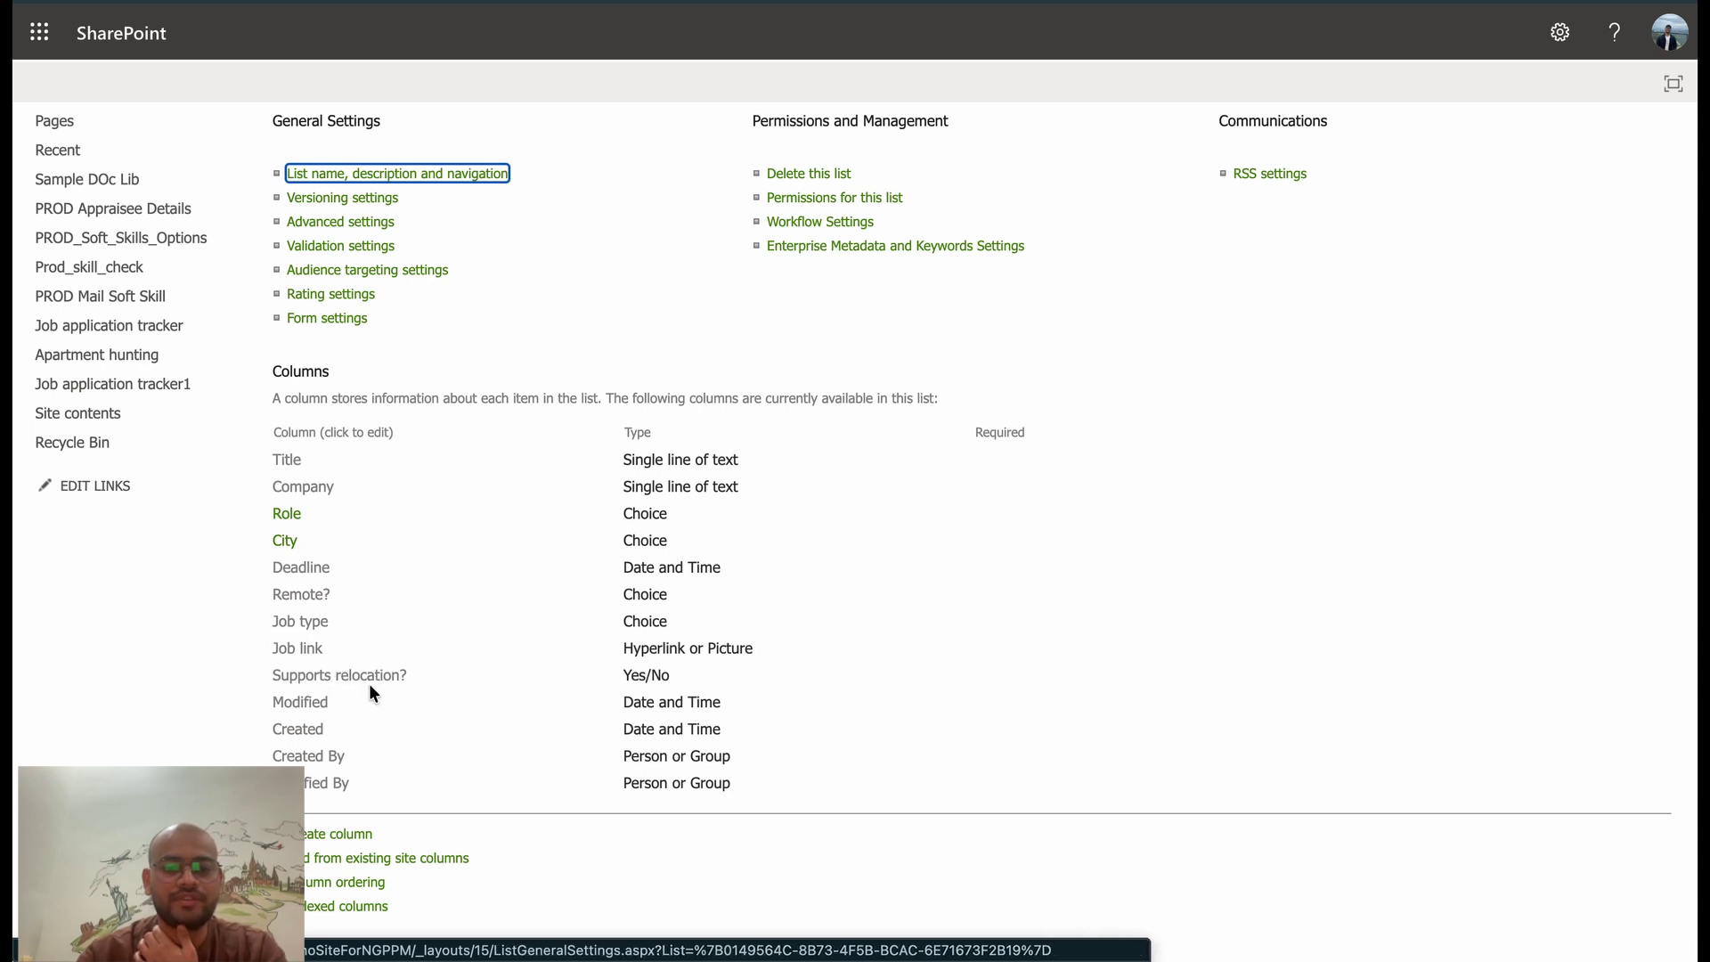
pyautogui.scroll(-1, 364, 735)
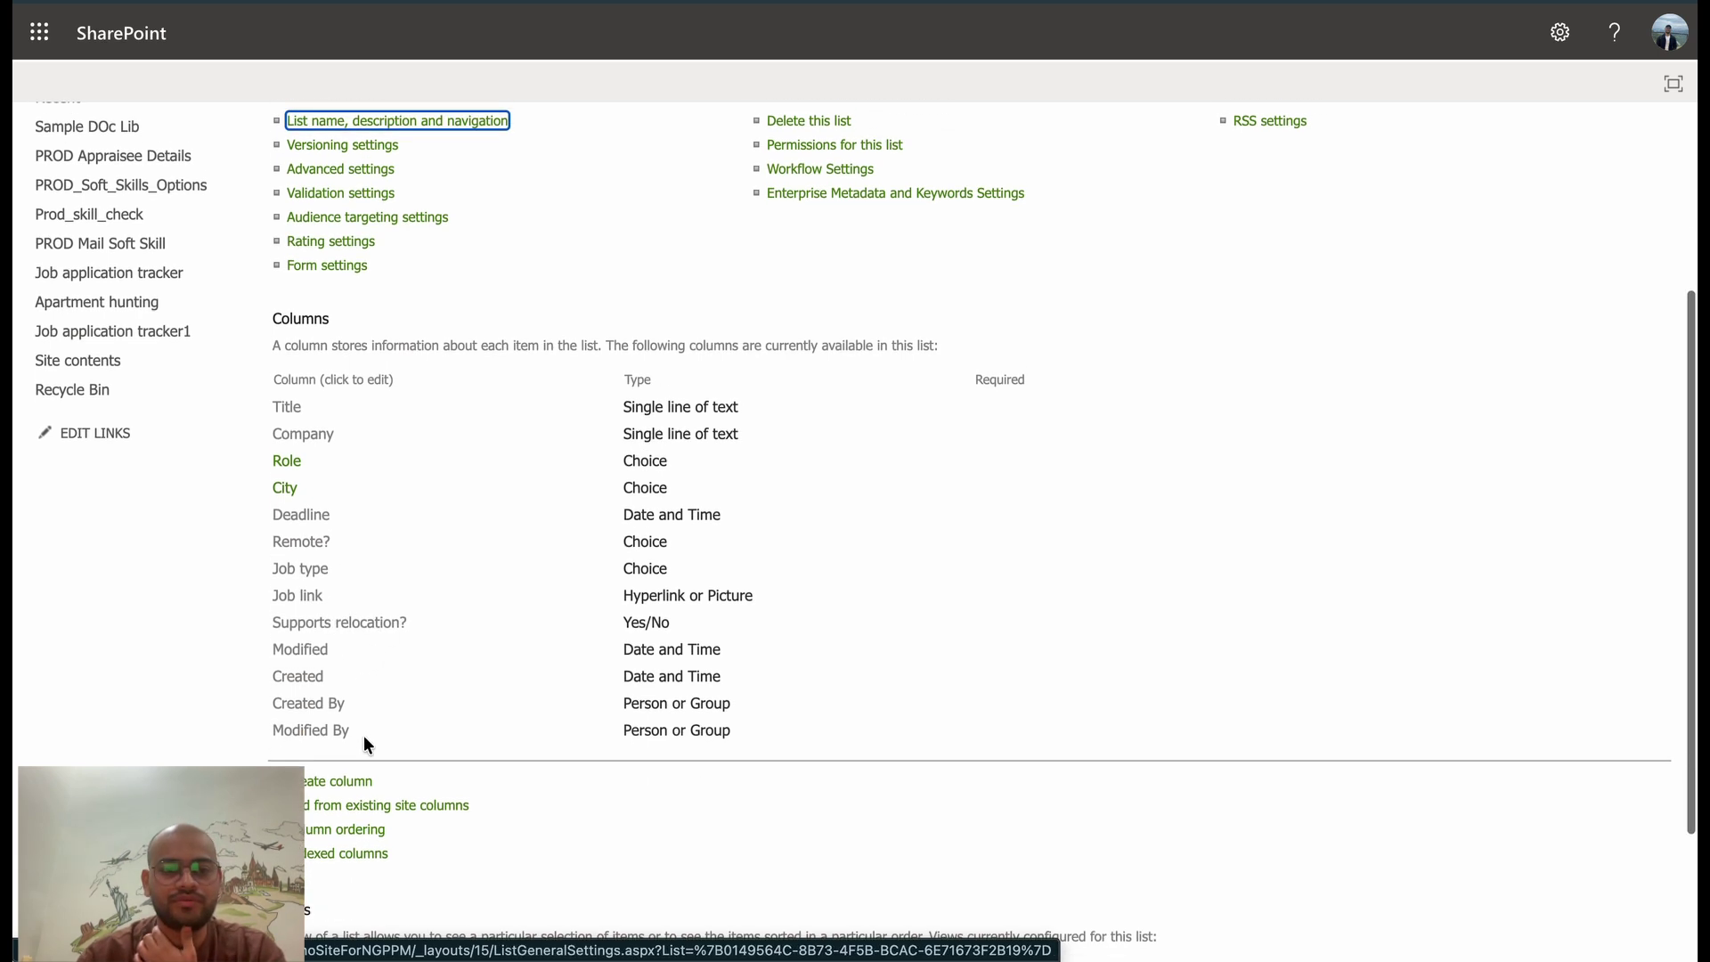
pyautogui.click(314, 437)
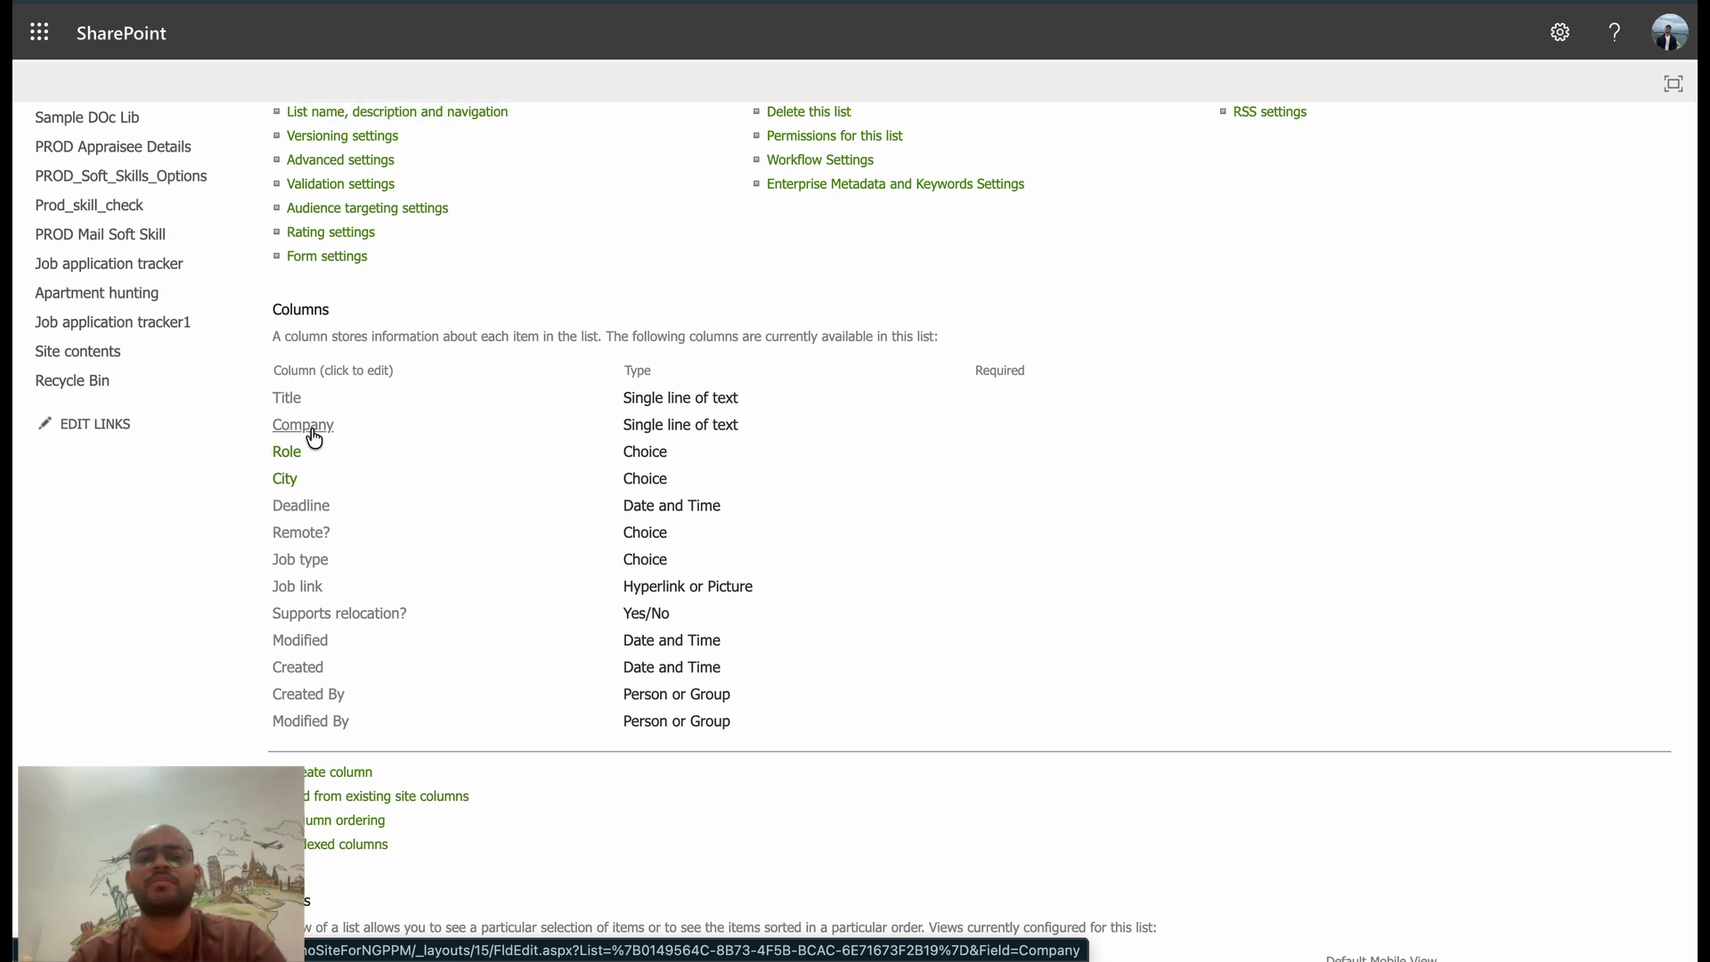
pyautogui.press('Right')
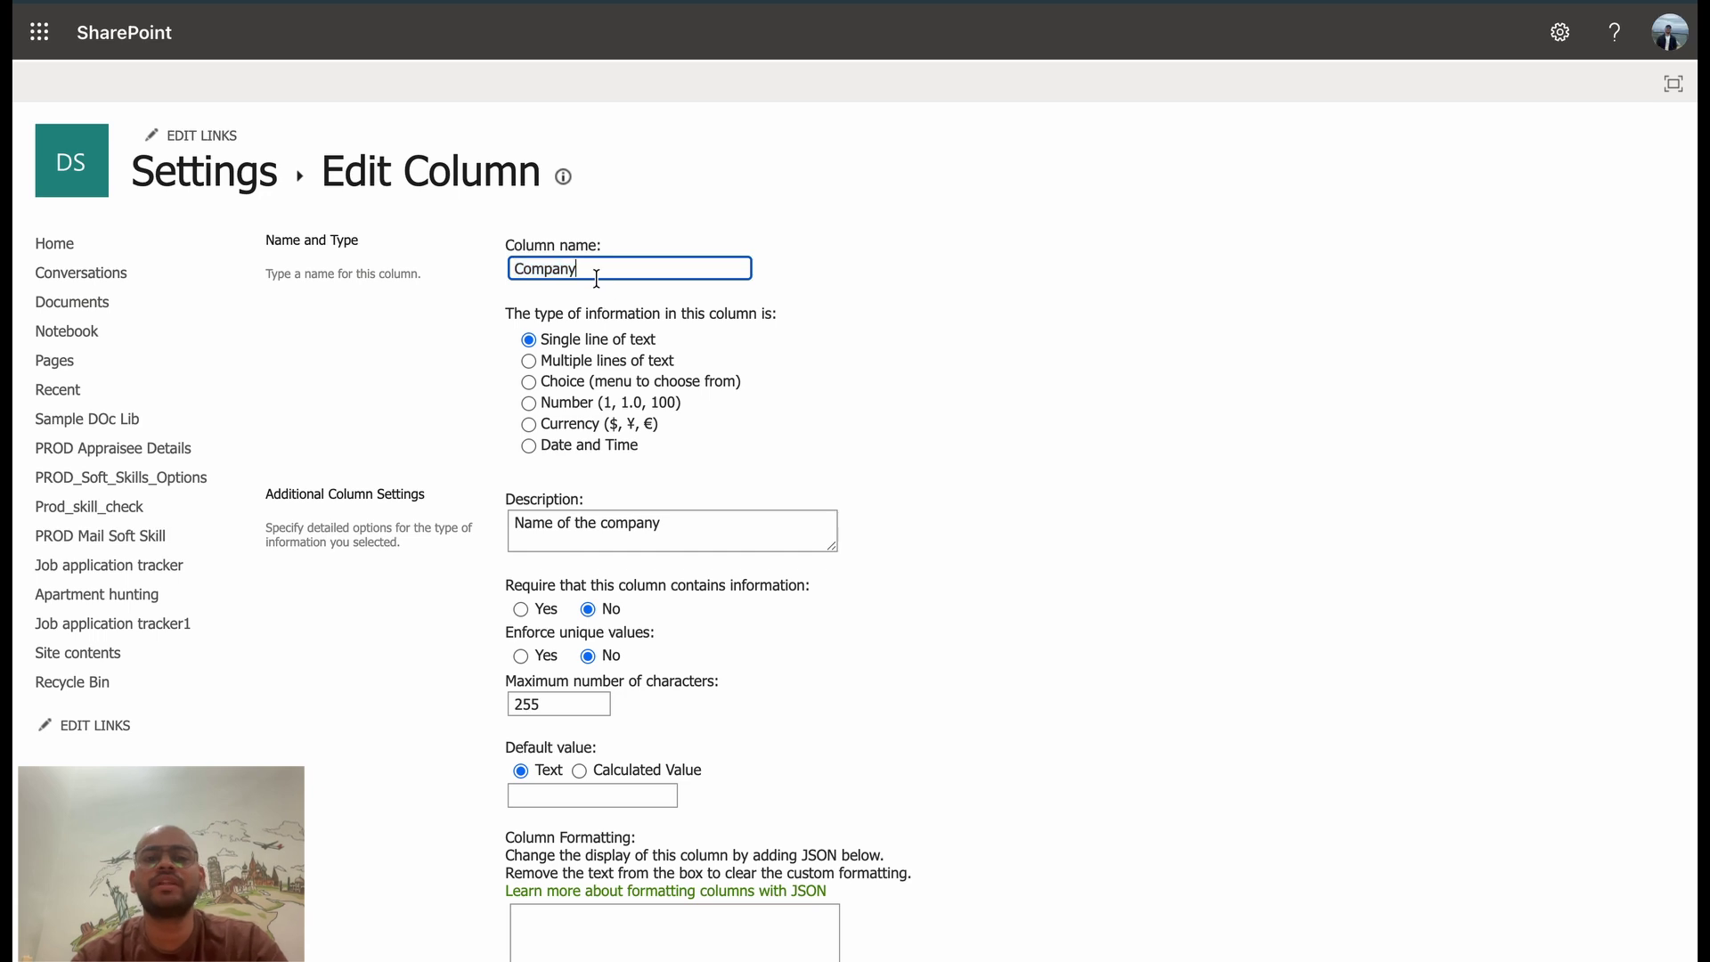
pyautogui.write('Name')
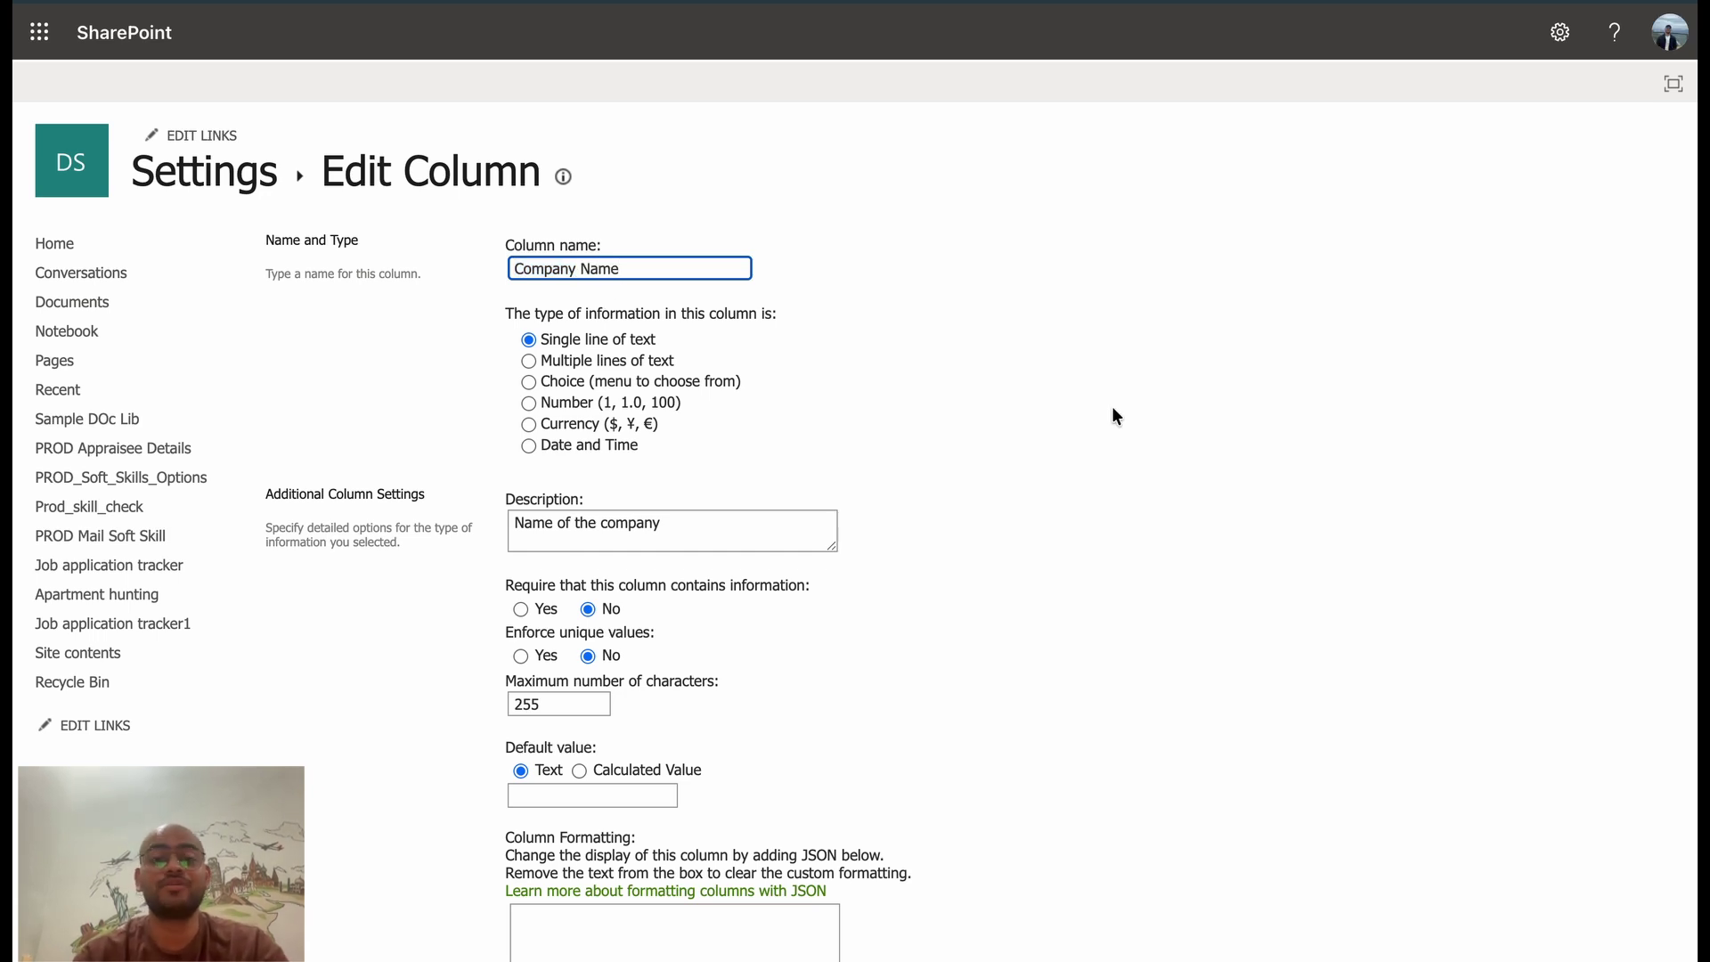
pyautogui.scroll(-4, 1115, 415)
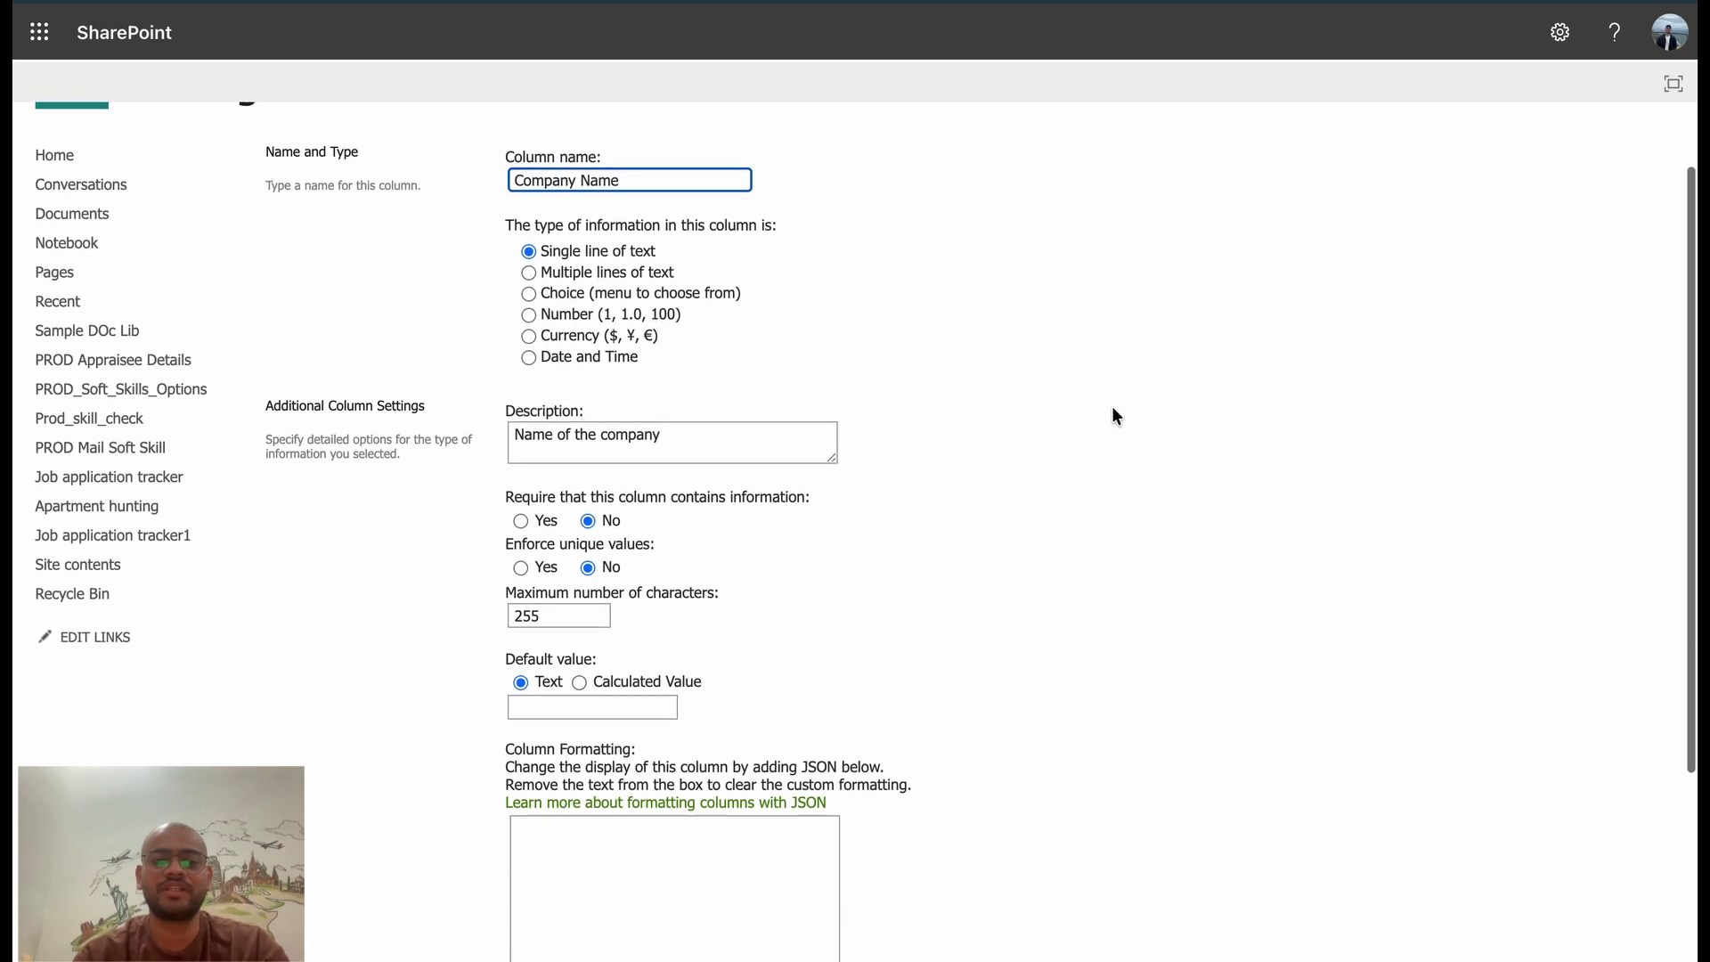
pyautogui.click(1539, 837)
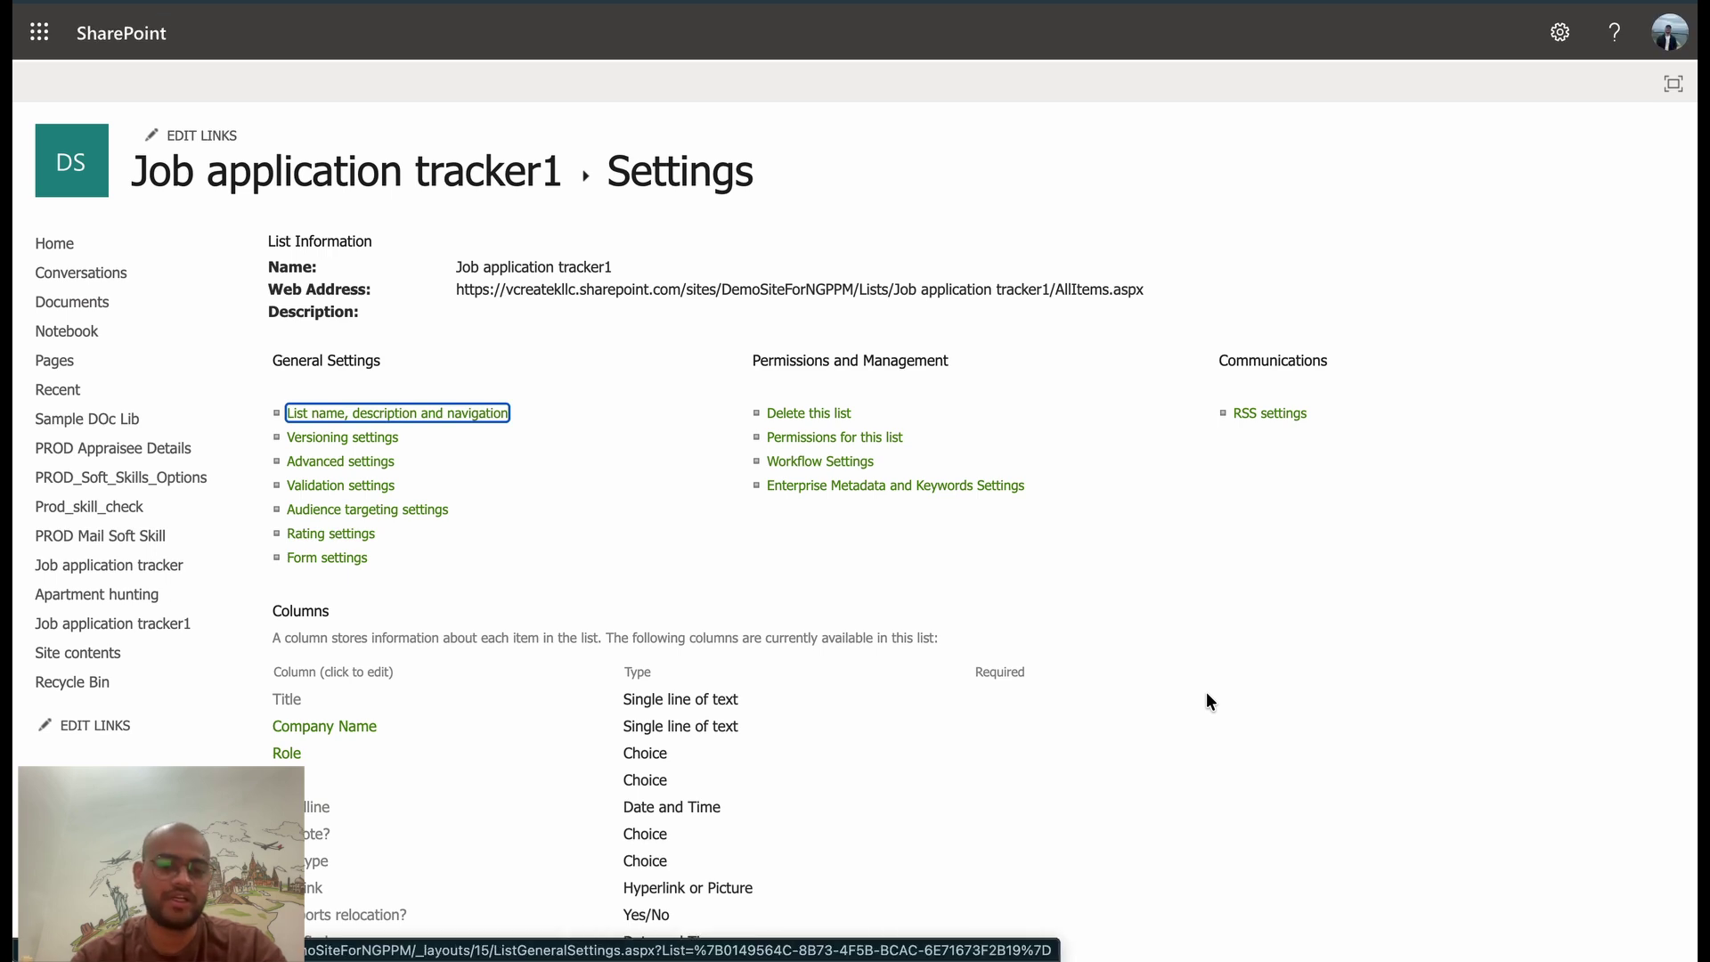
# Start a new column from the list settings and name it Mobile Number
pyautogui.scroll(-3, 1207, 695)
pyautogui.scroll(-3, 1207, 700)
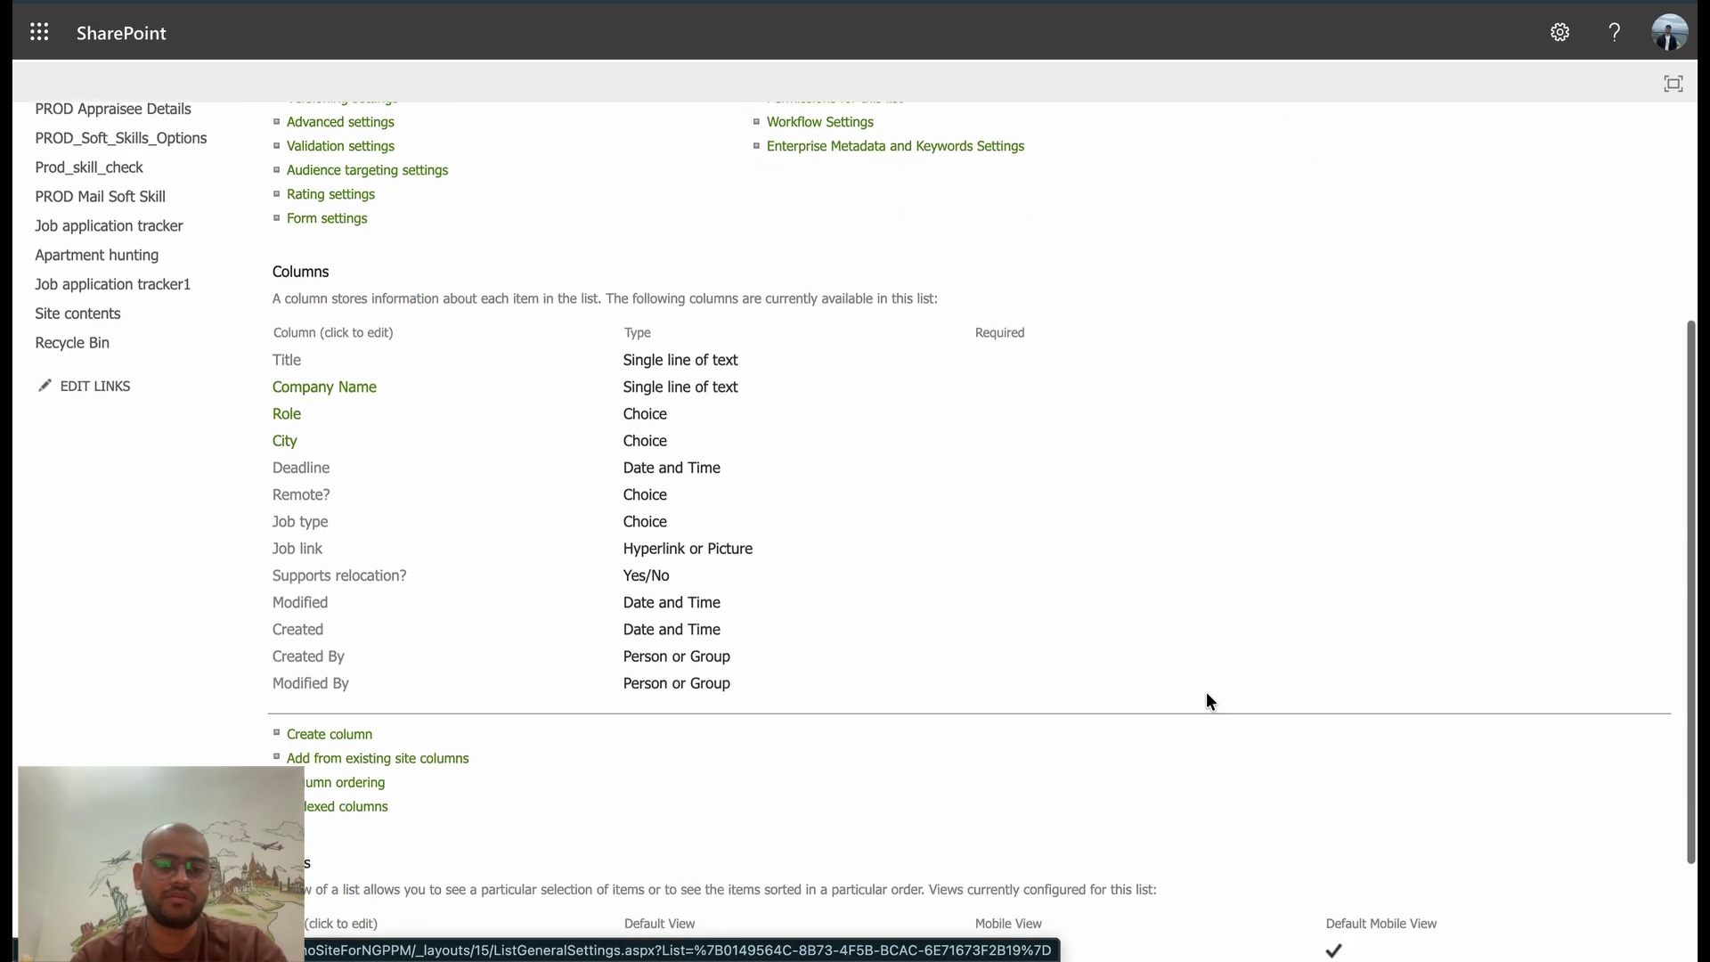
pyautogui.click(329, 729)
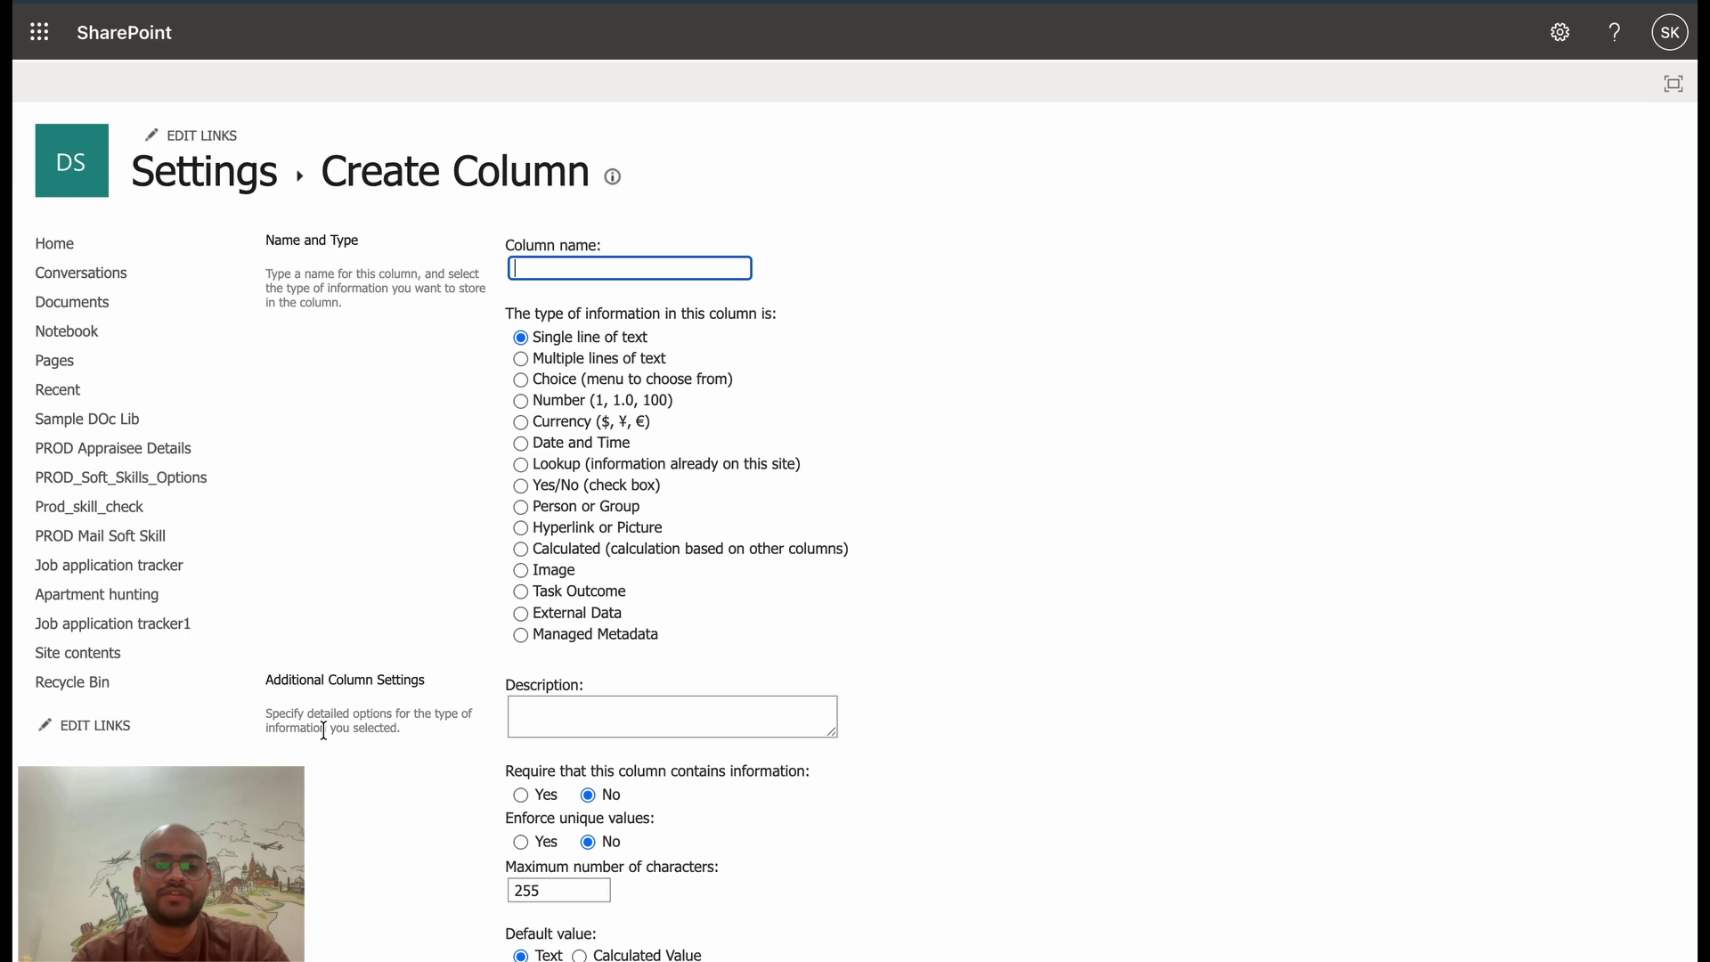
pyautogui.write('Mo')
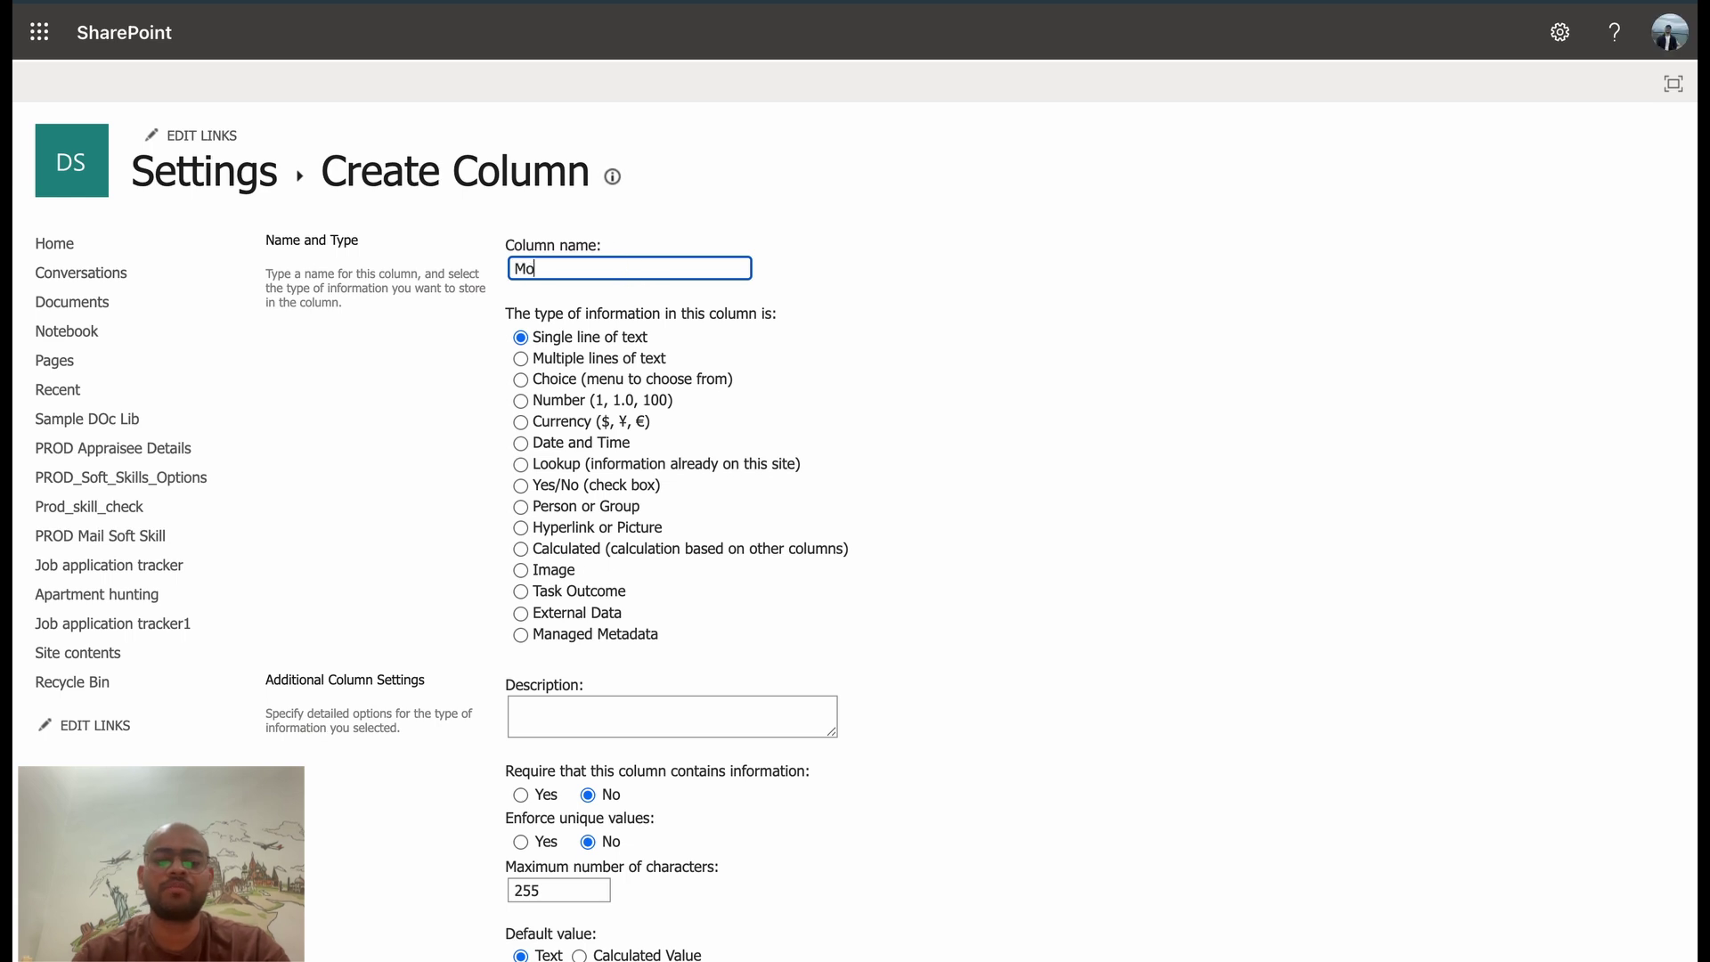
pyautogui.write('bile Number')
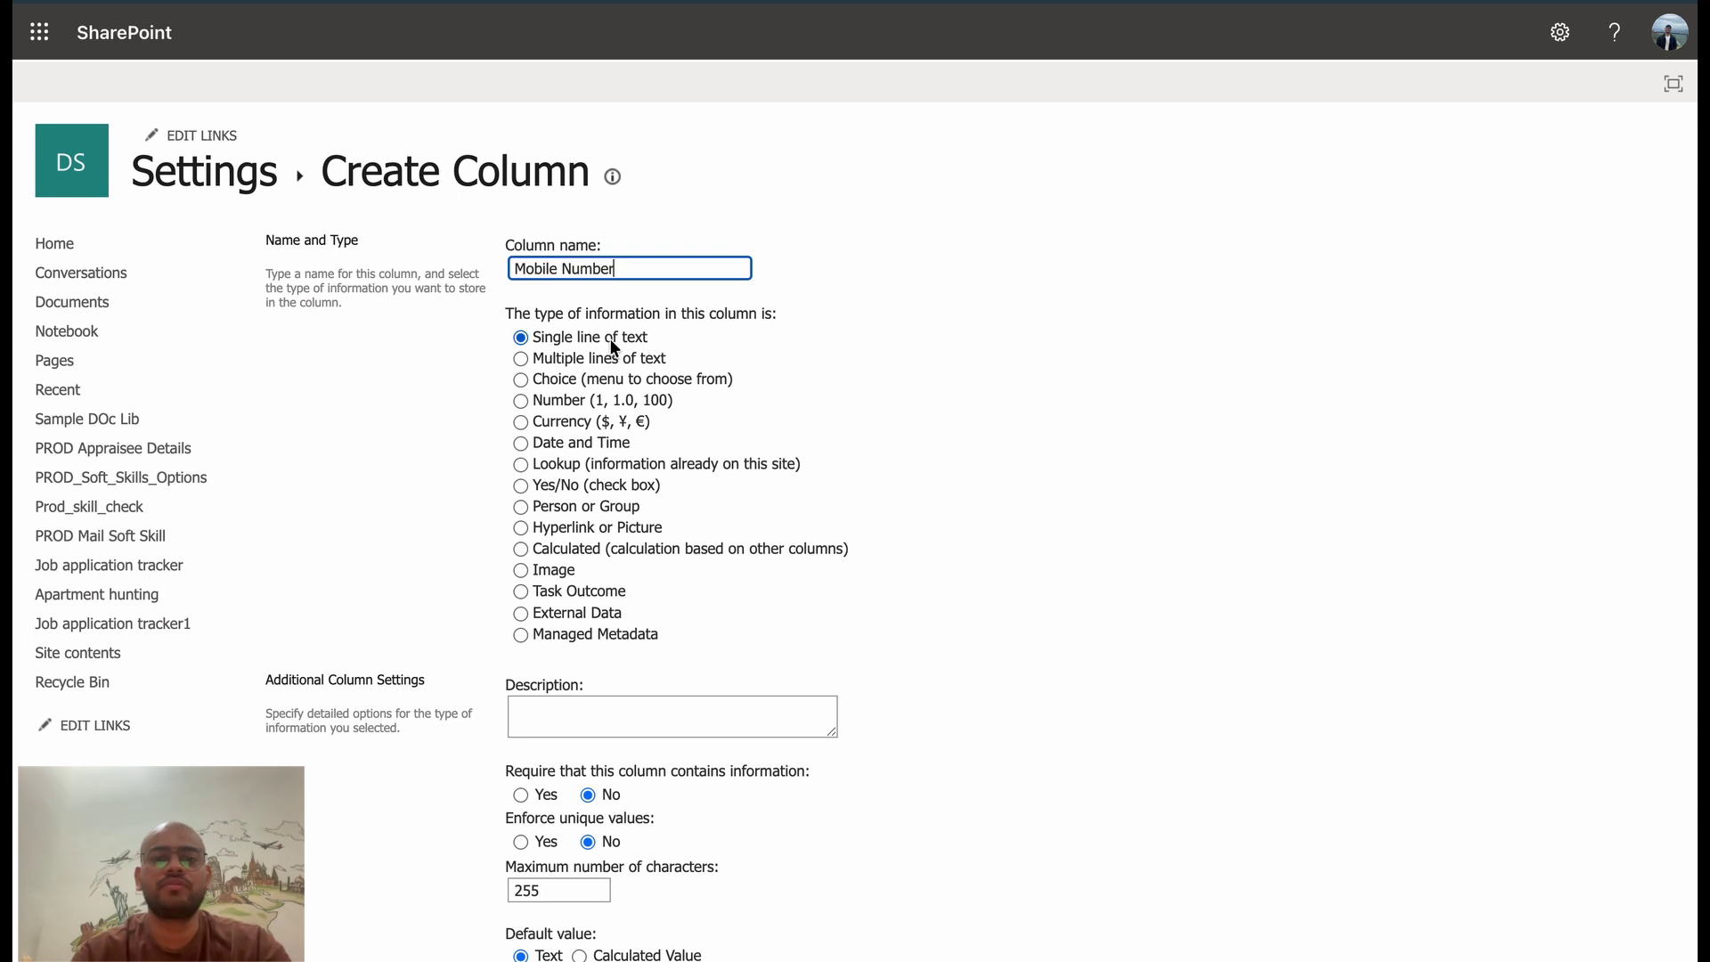
# Review the new column's settings, keep it as a single line of text in the default view, and create it
pyautogui.scroll(-1, 686, 440)
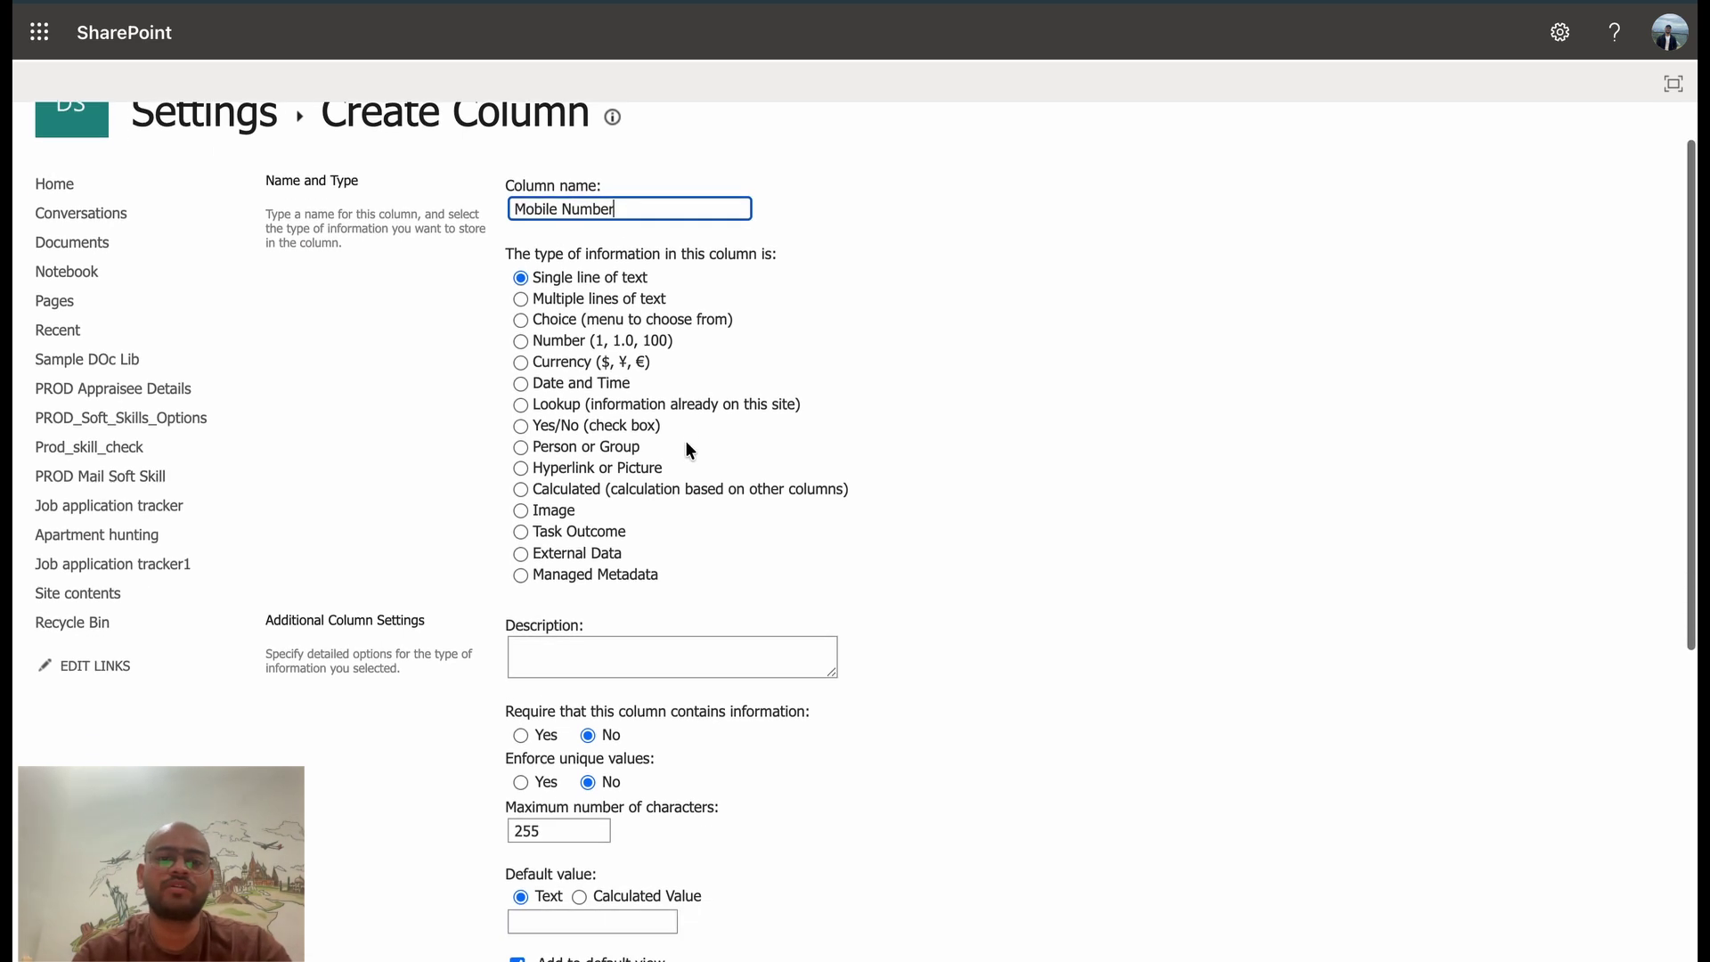
pyautogui.scroll(1, 686, 440)
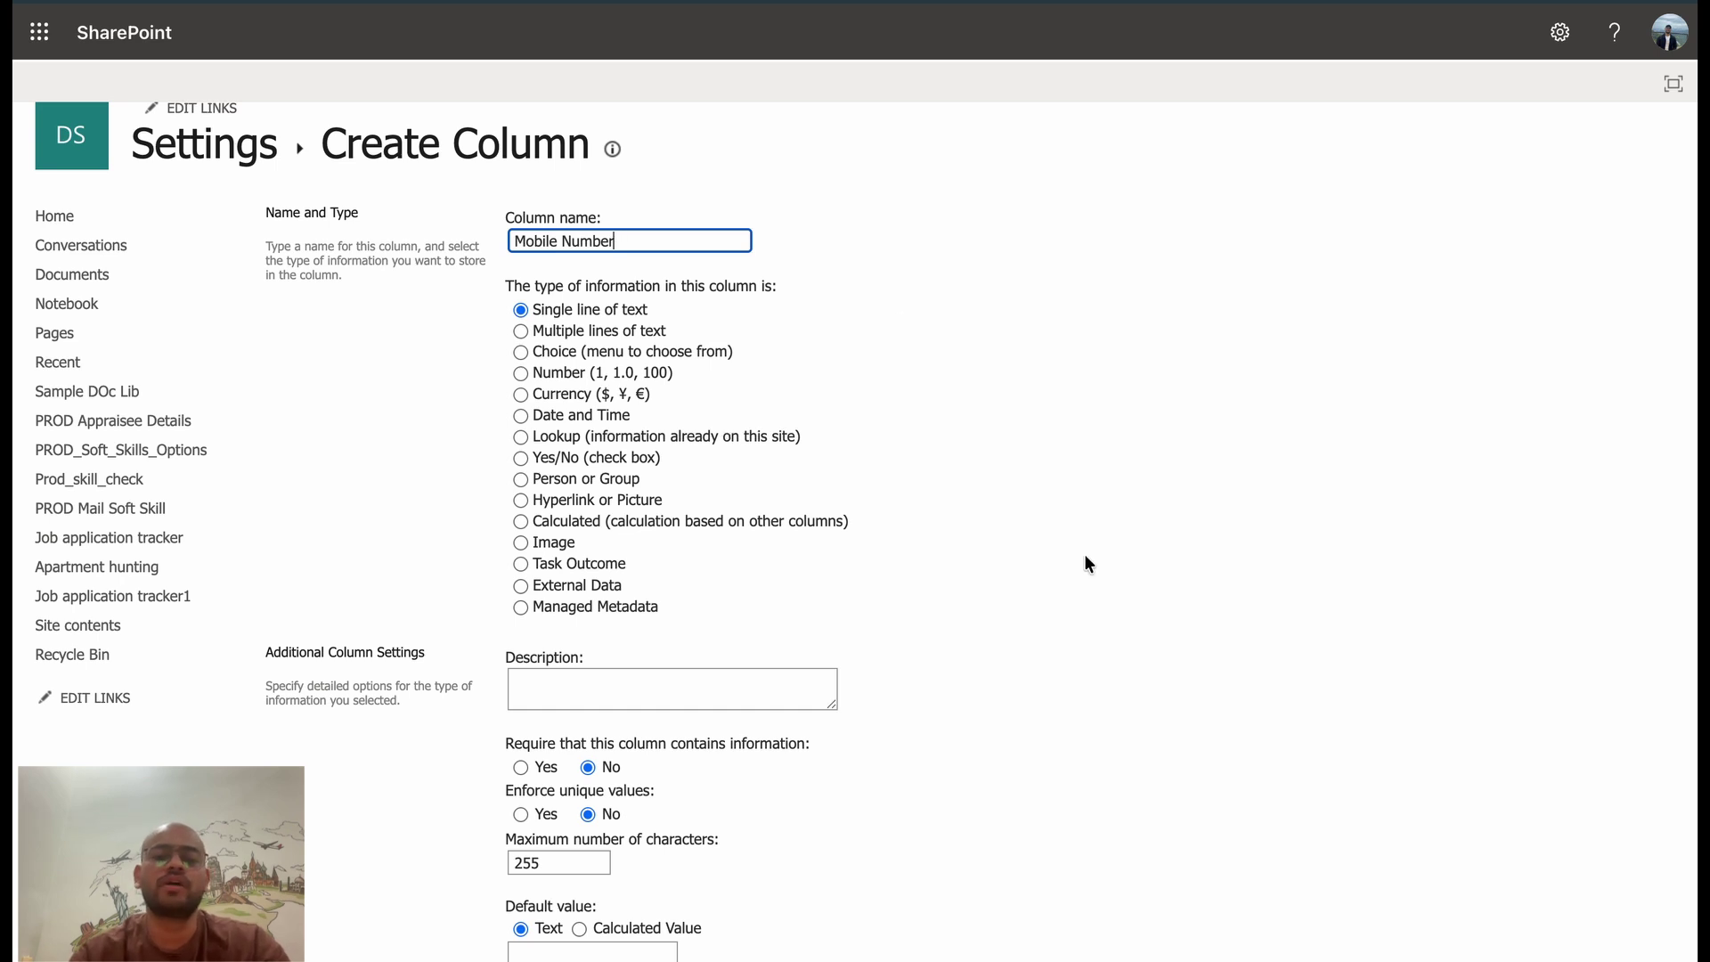
pyautogui.scroll(-4, 1085, 555)
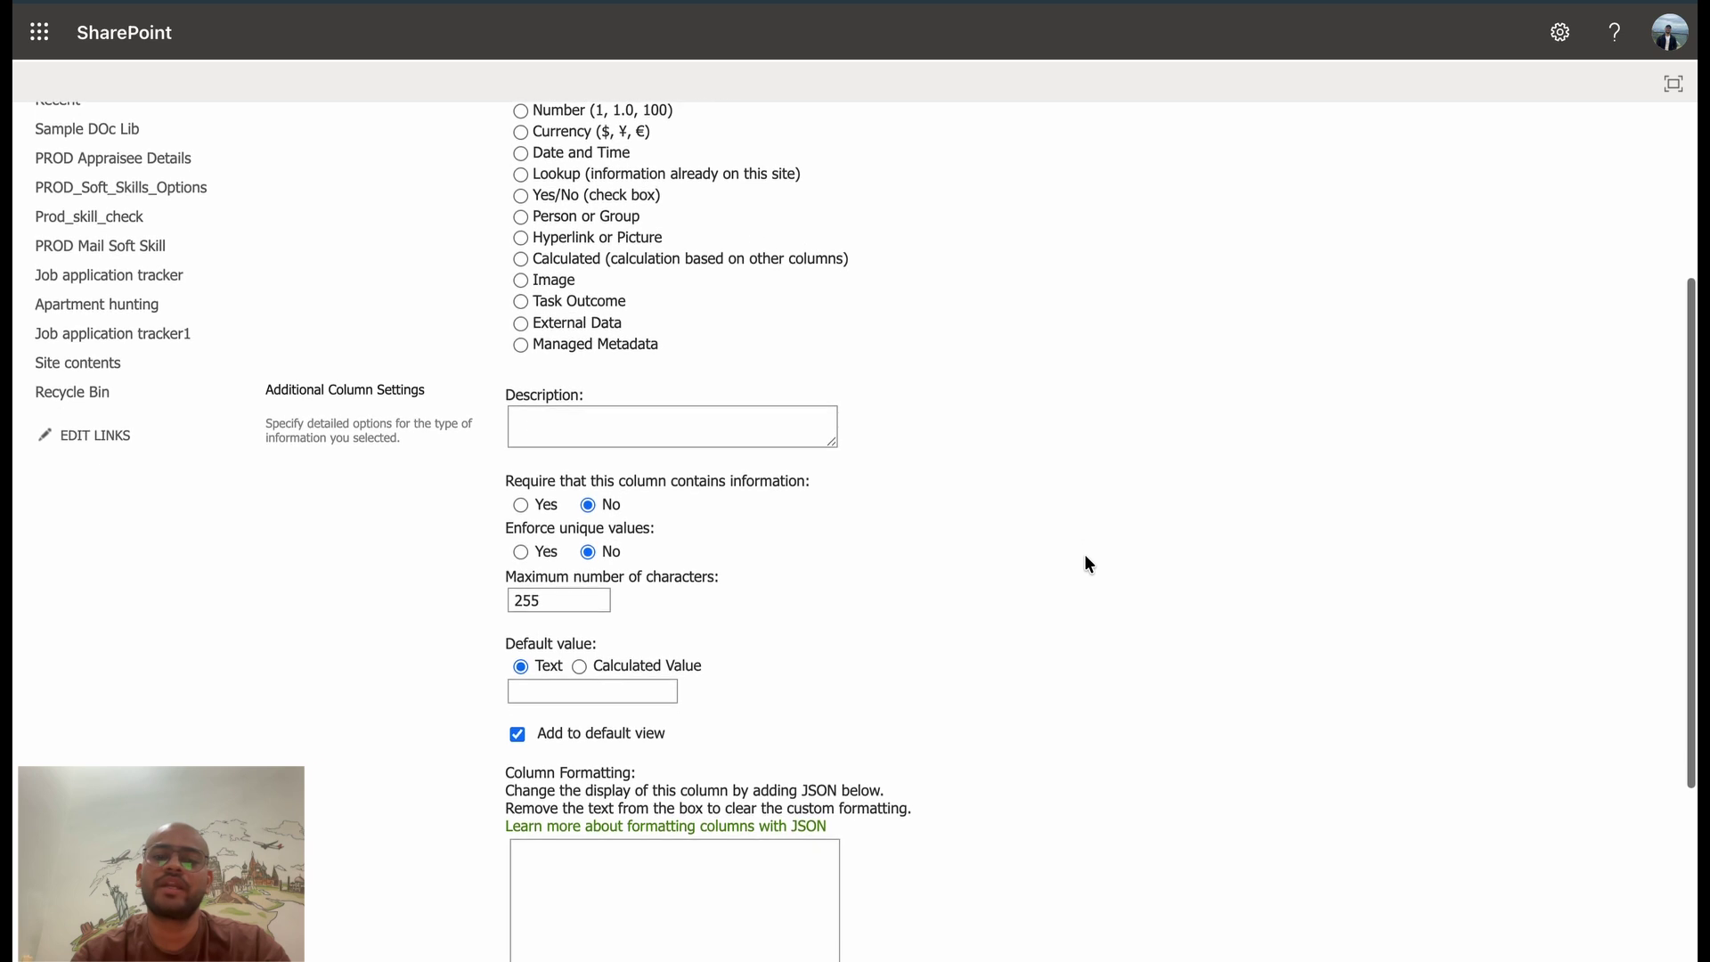
pyautogui.scroll(-2, 1084, 555)
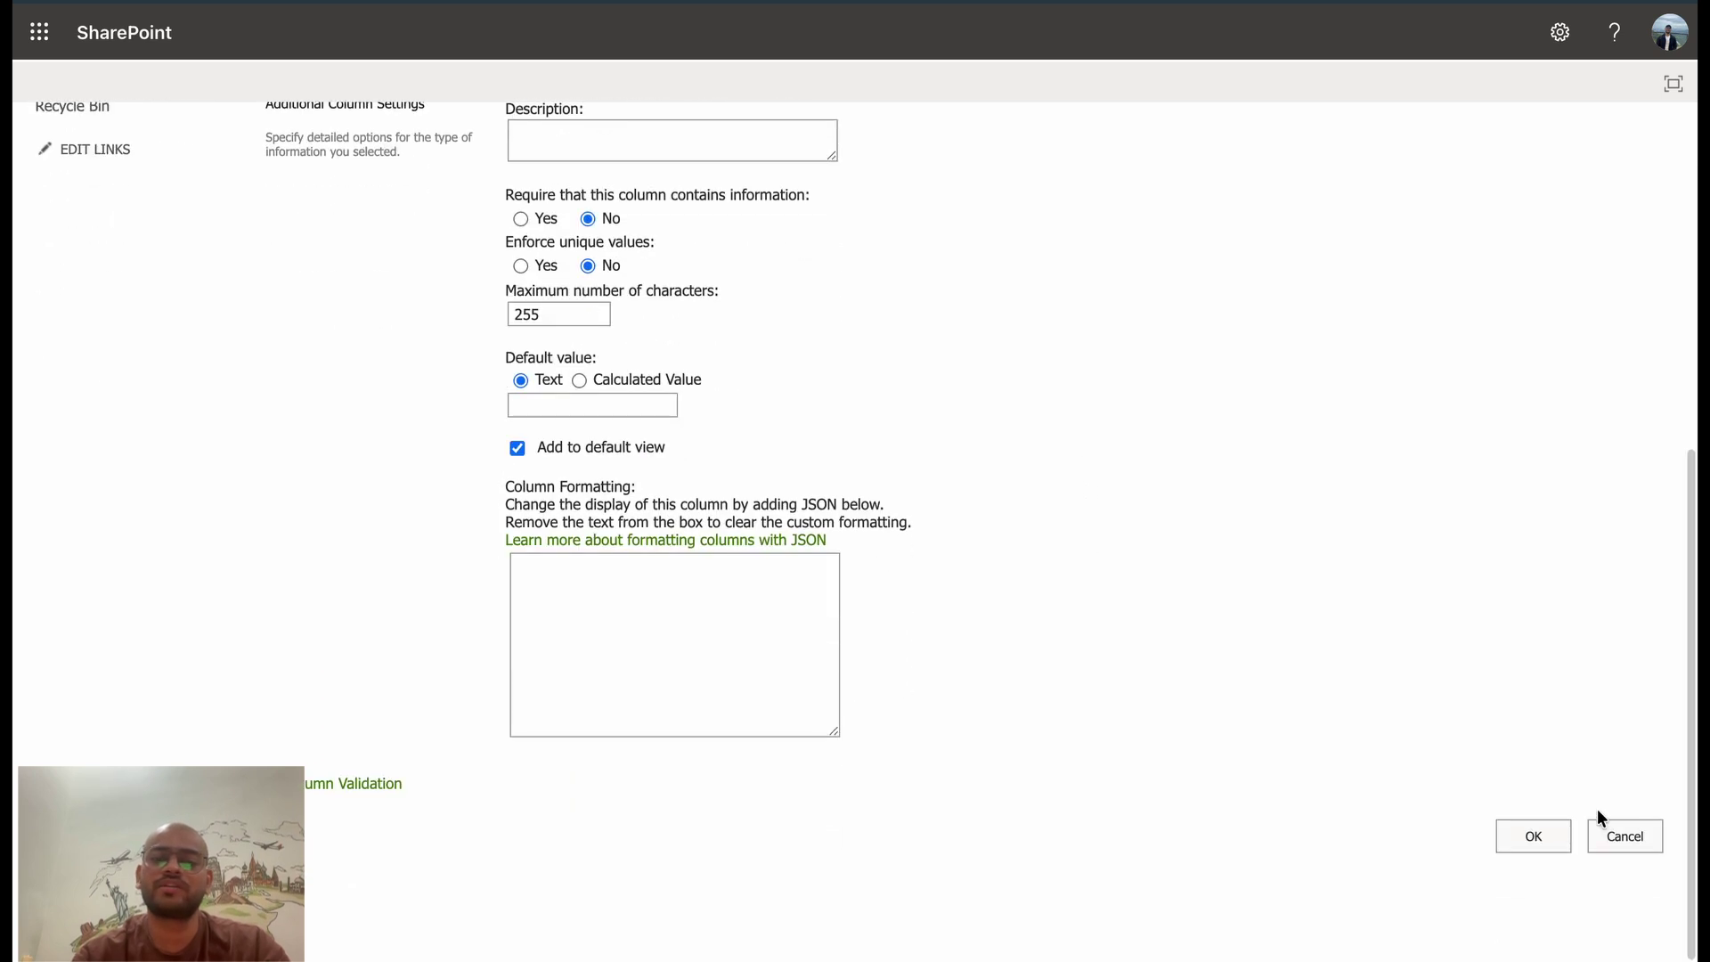
pyautogui.click(1541, 833)
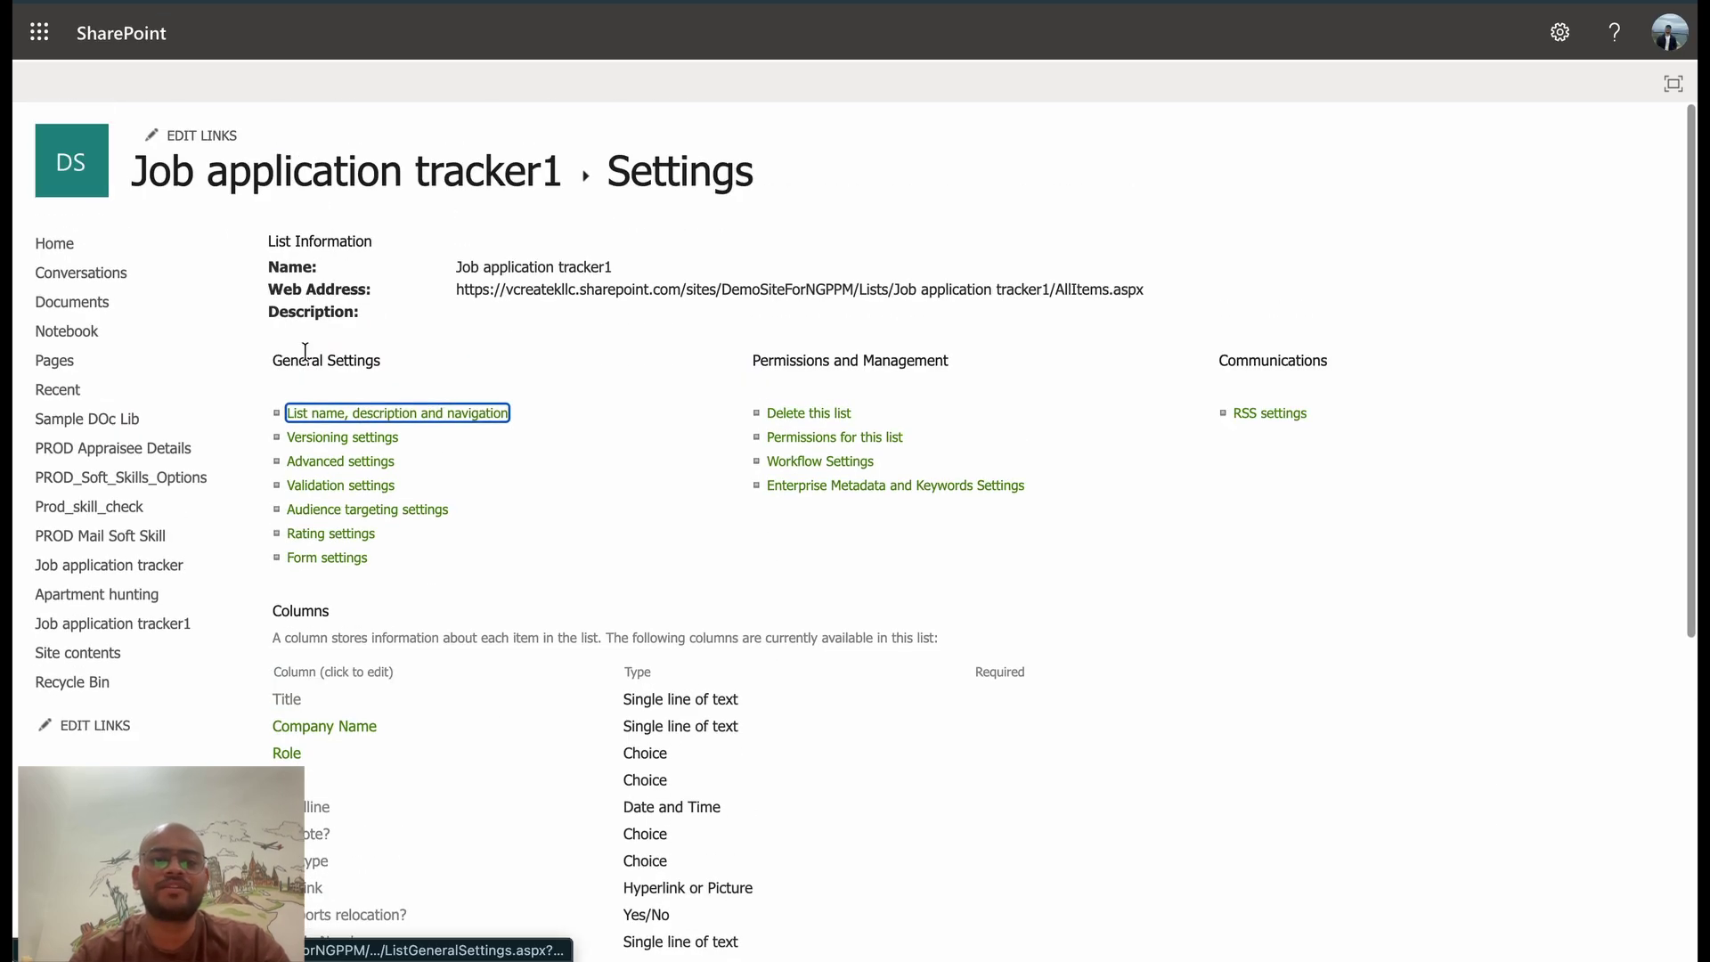
# Return to the Job application tracker1 list, expand it to full page and examine its last columns
pyautogui.click(305, 166)
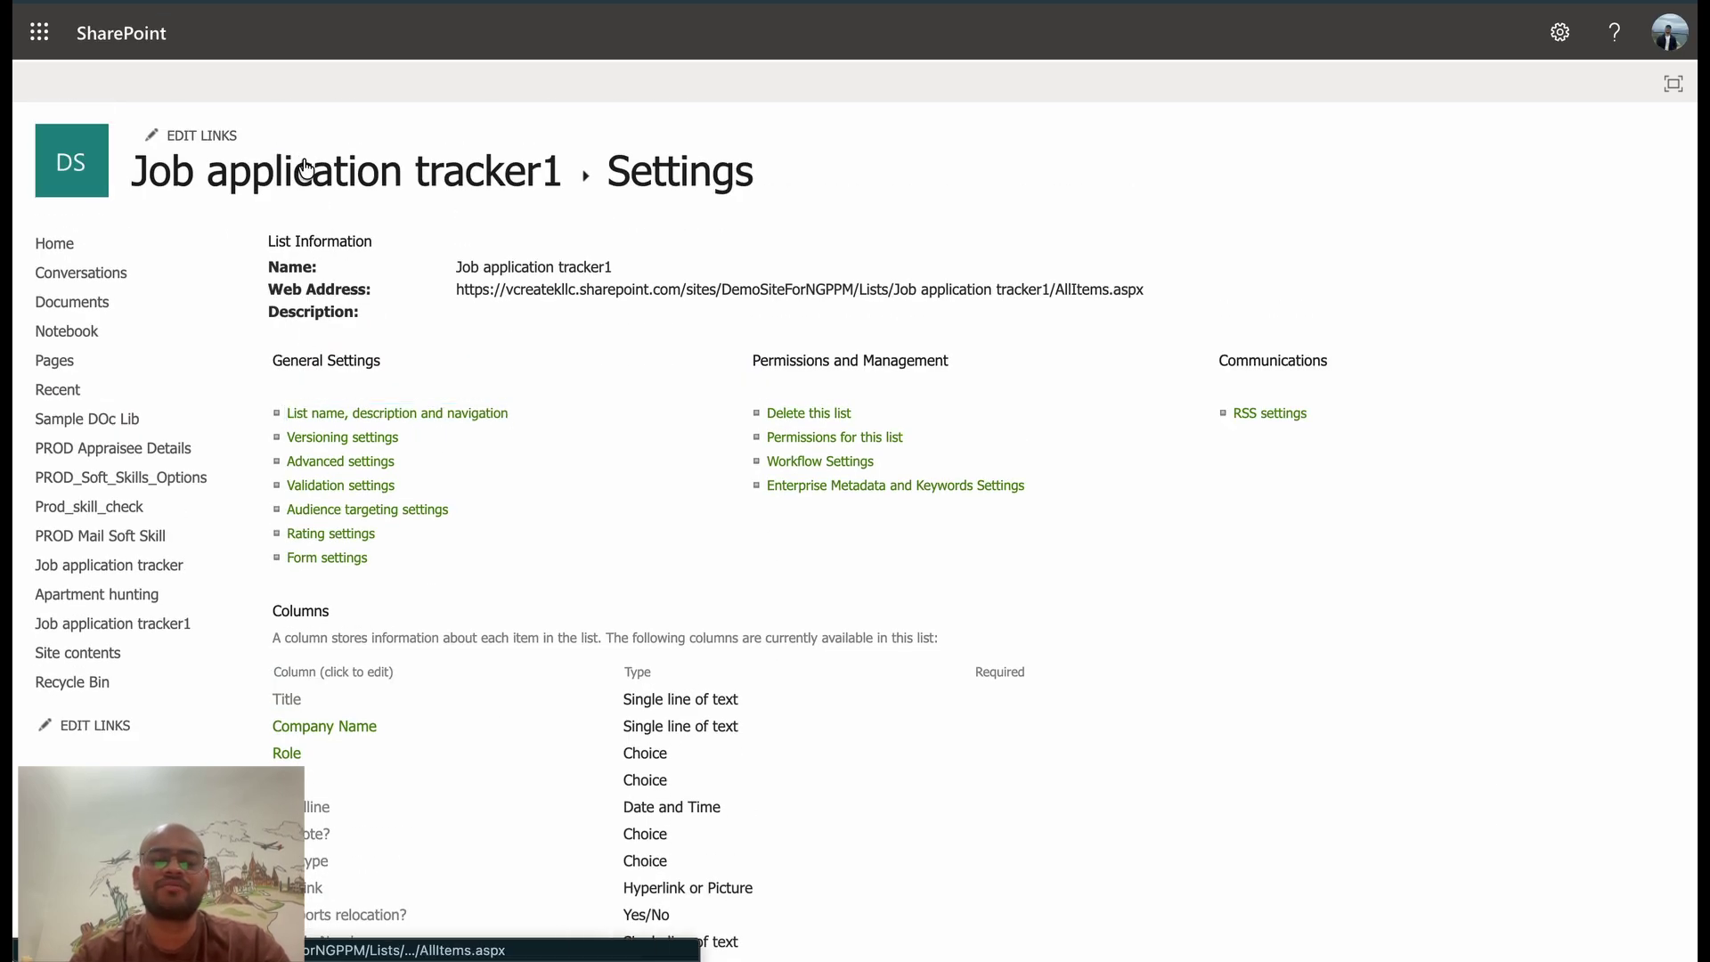
pyautogui.click(305, 169)
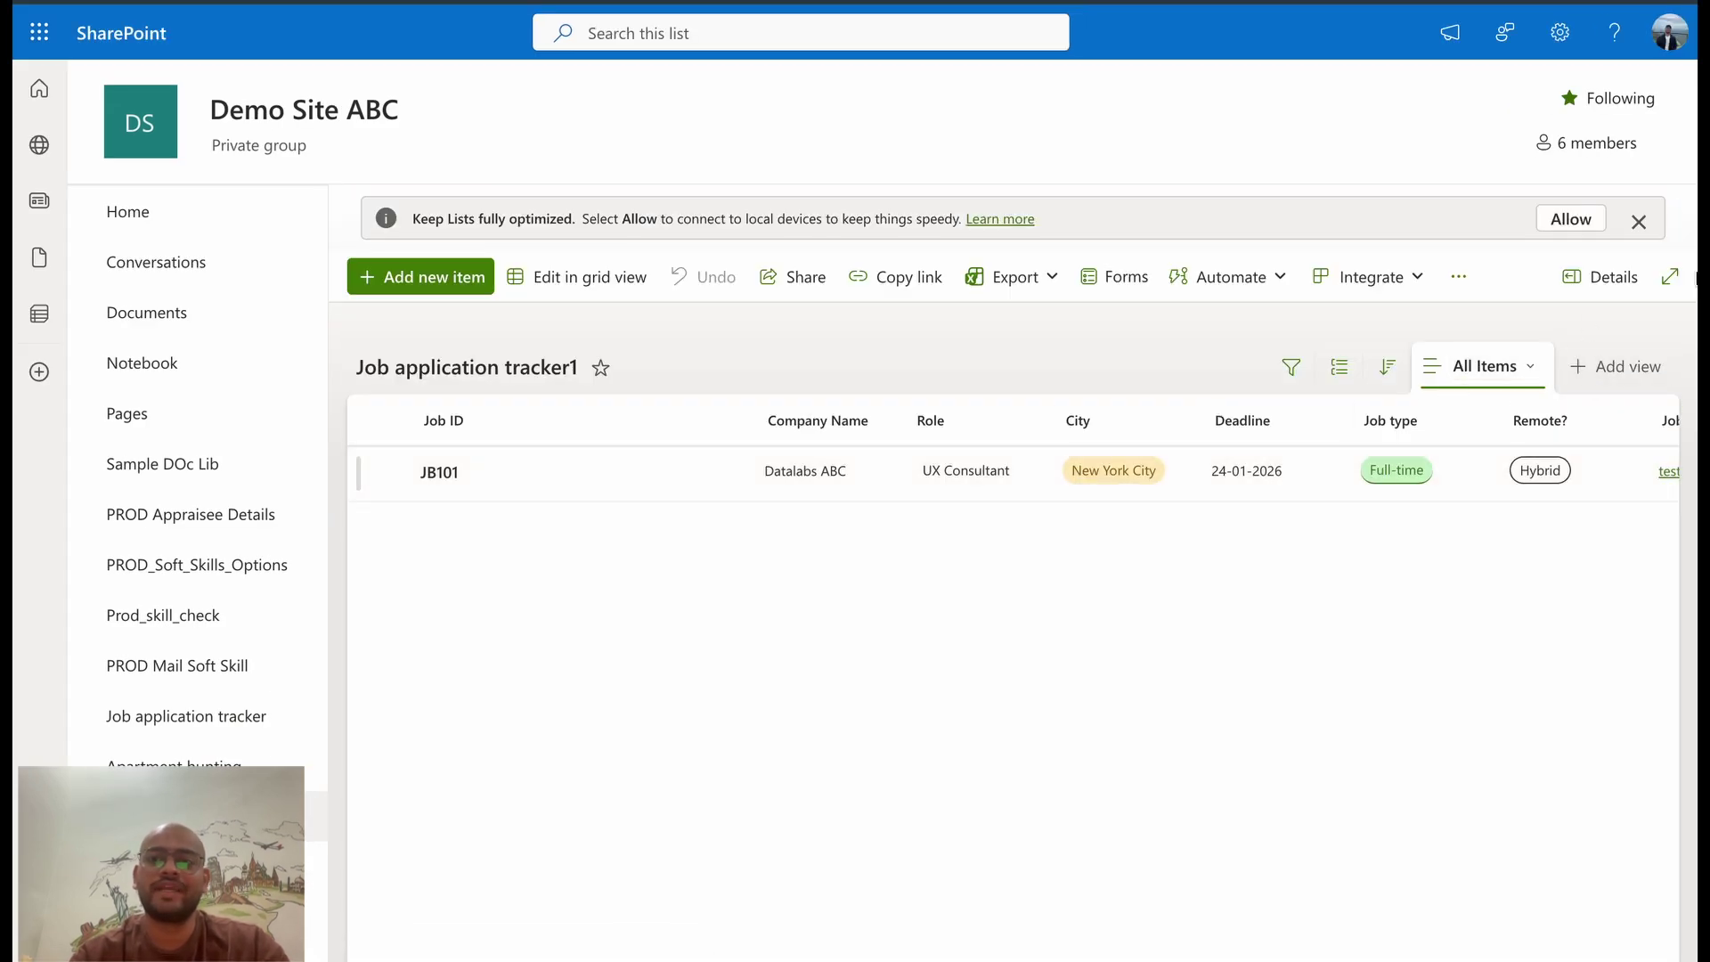
pyautogui.click(1670, 281)
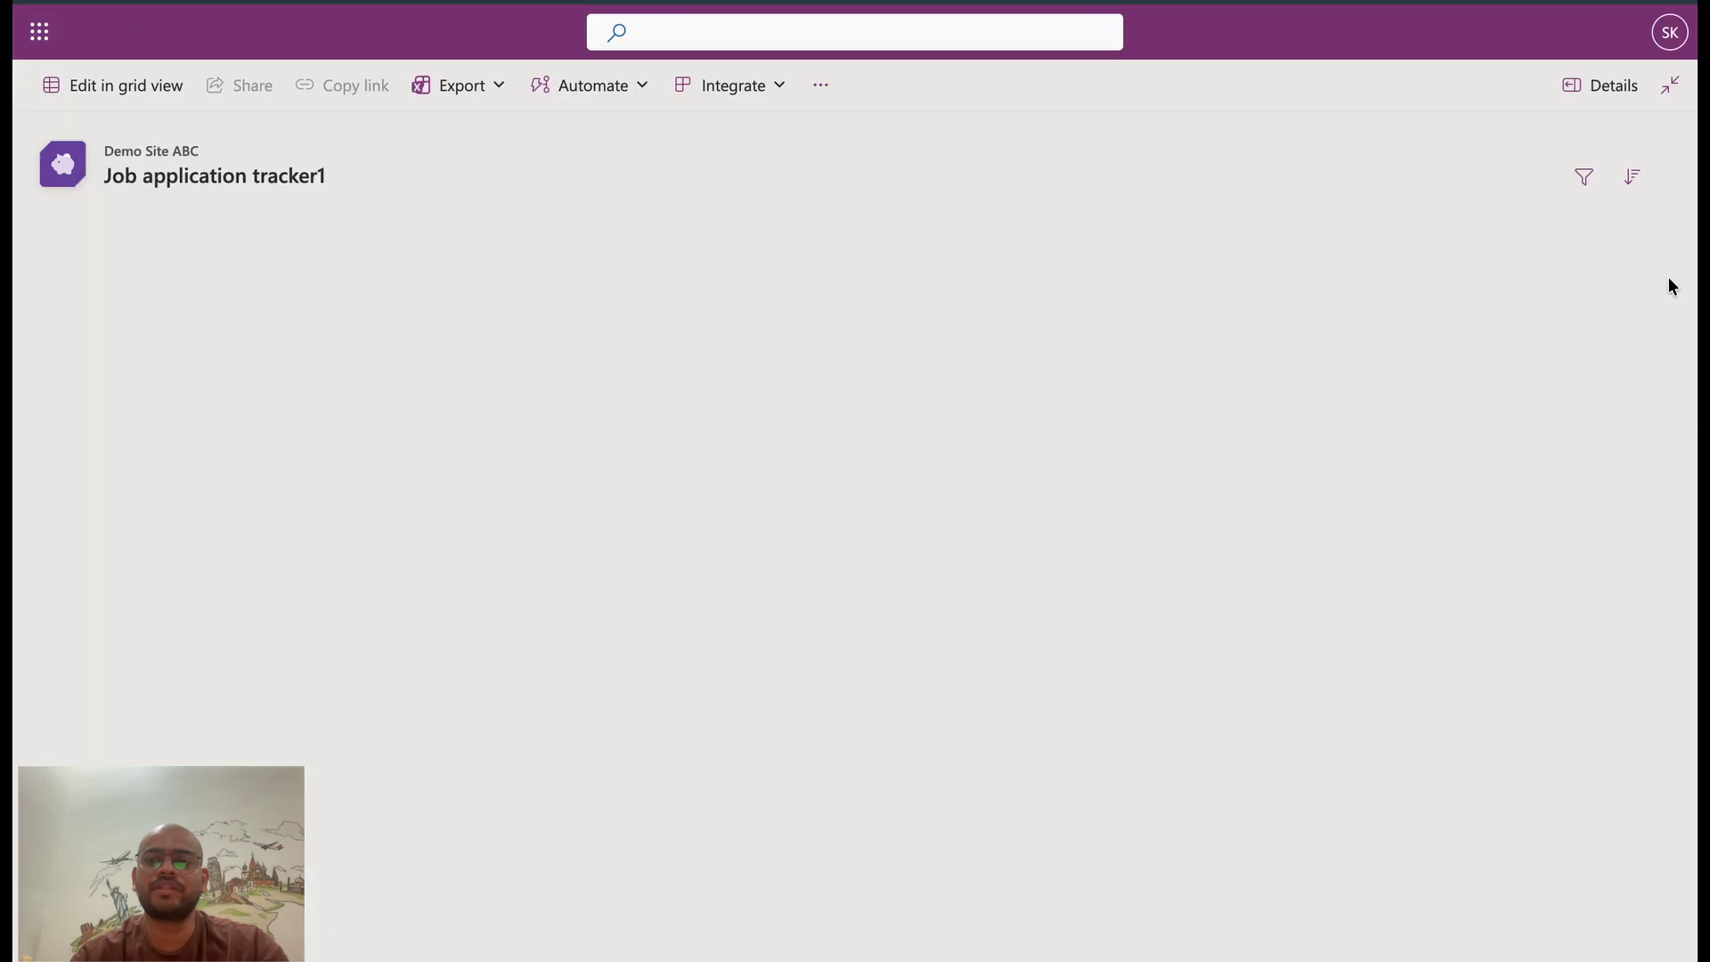
pyautogui.hscroll(2, 927, 456)
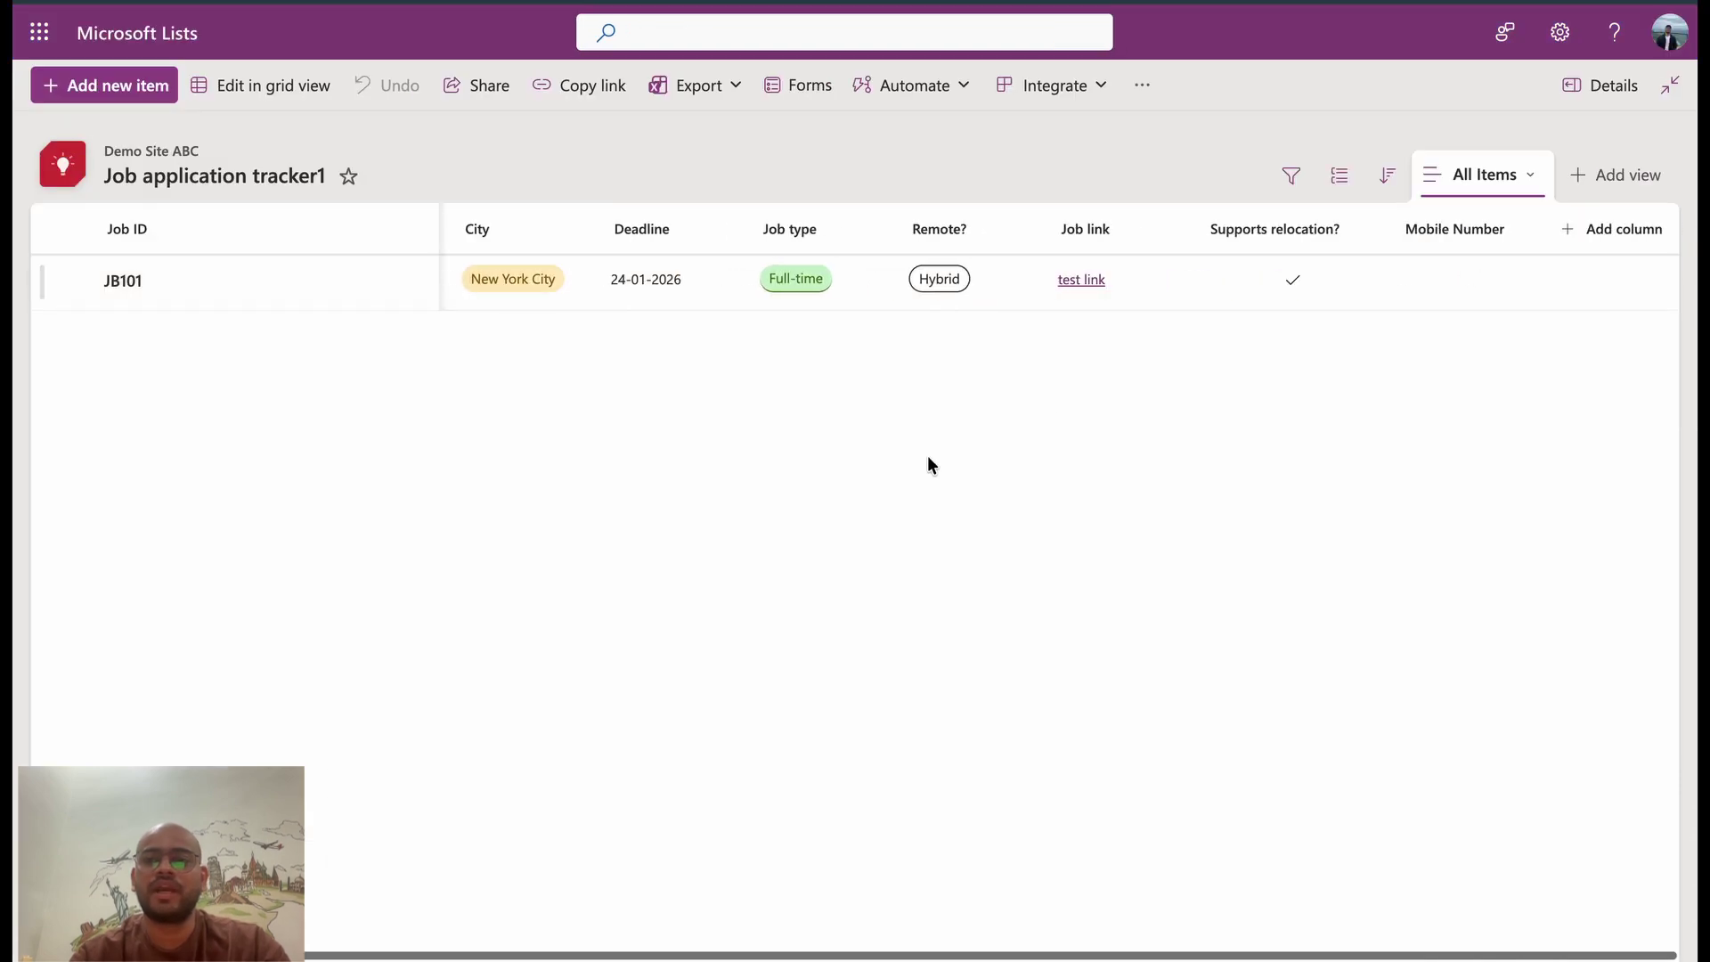
# Start a new list item with Job ID JB102 and Infosys as the company name
pyautogui.hscroll(-2, 1419, 254)
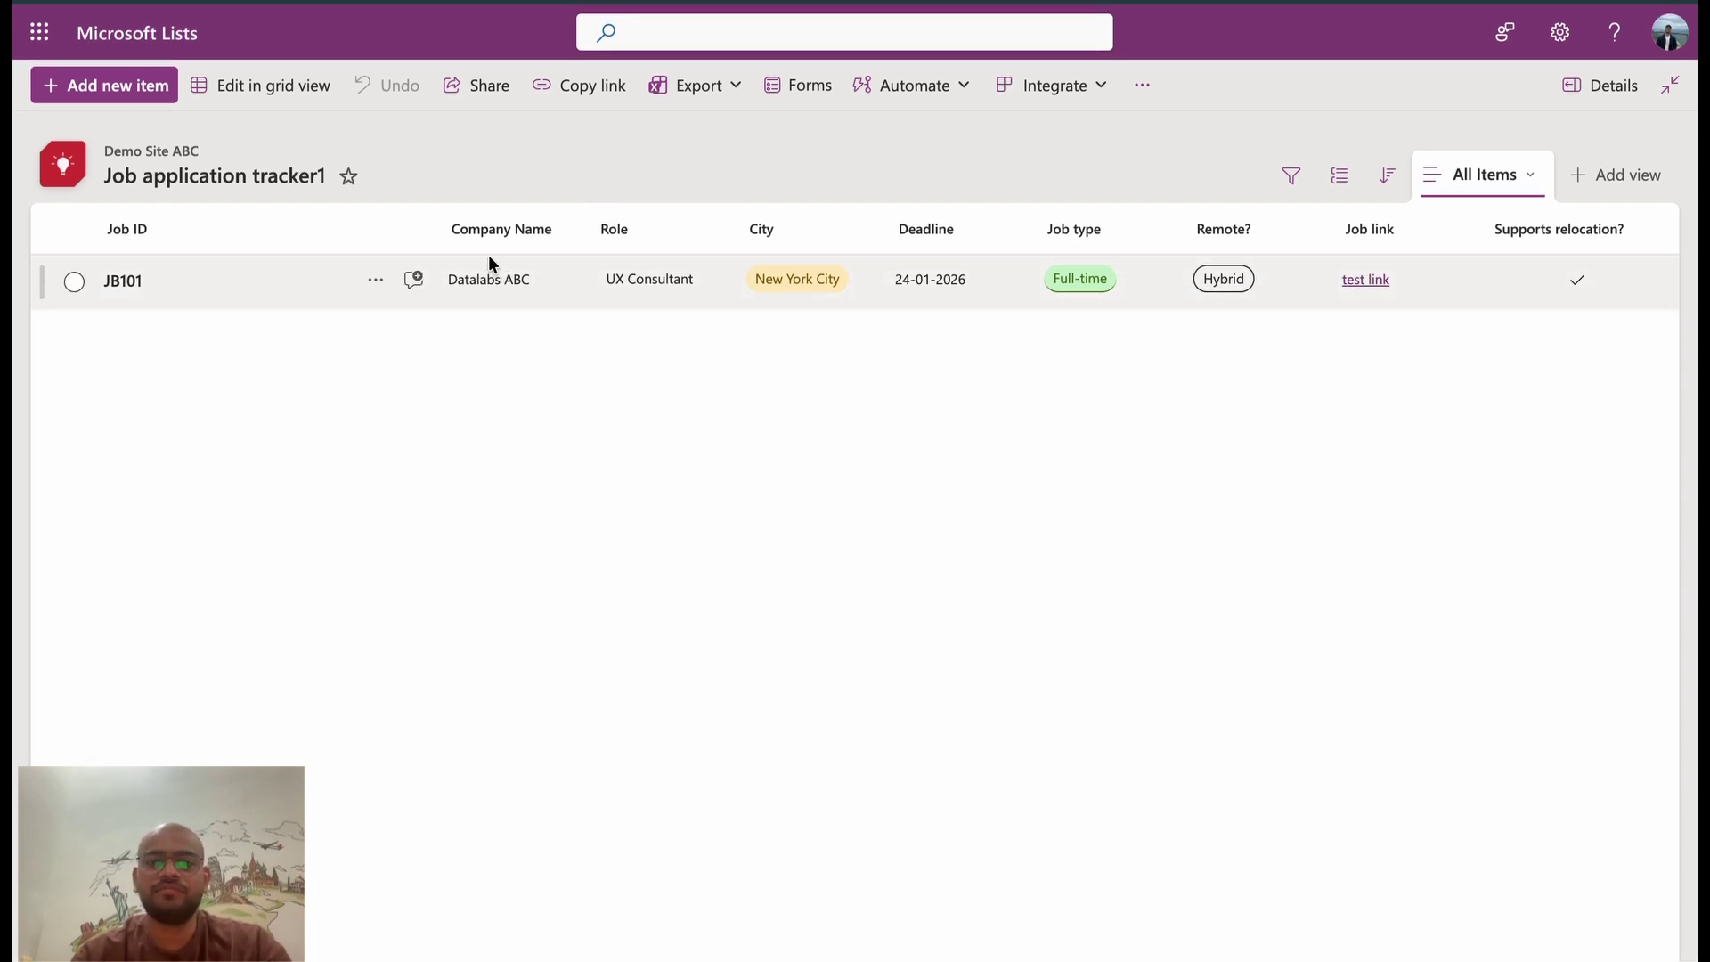
pyautogui.click(142, 84)
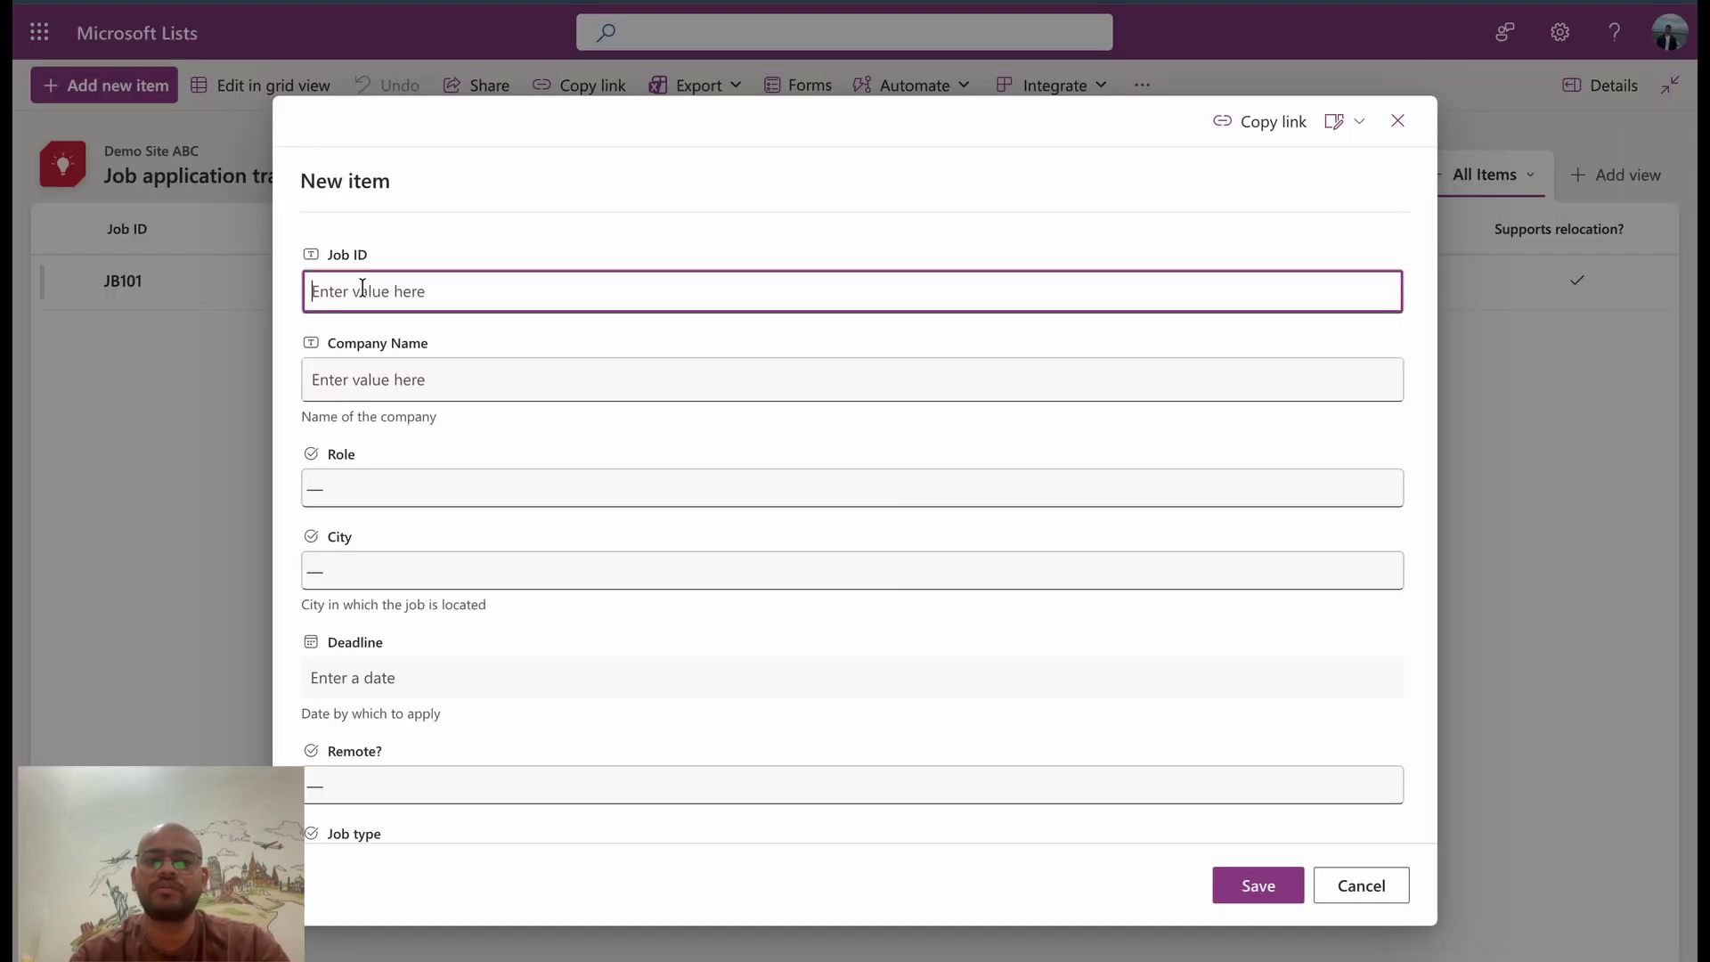
pyautogui.write('JB102')
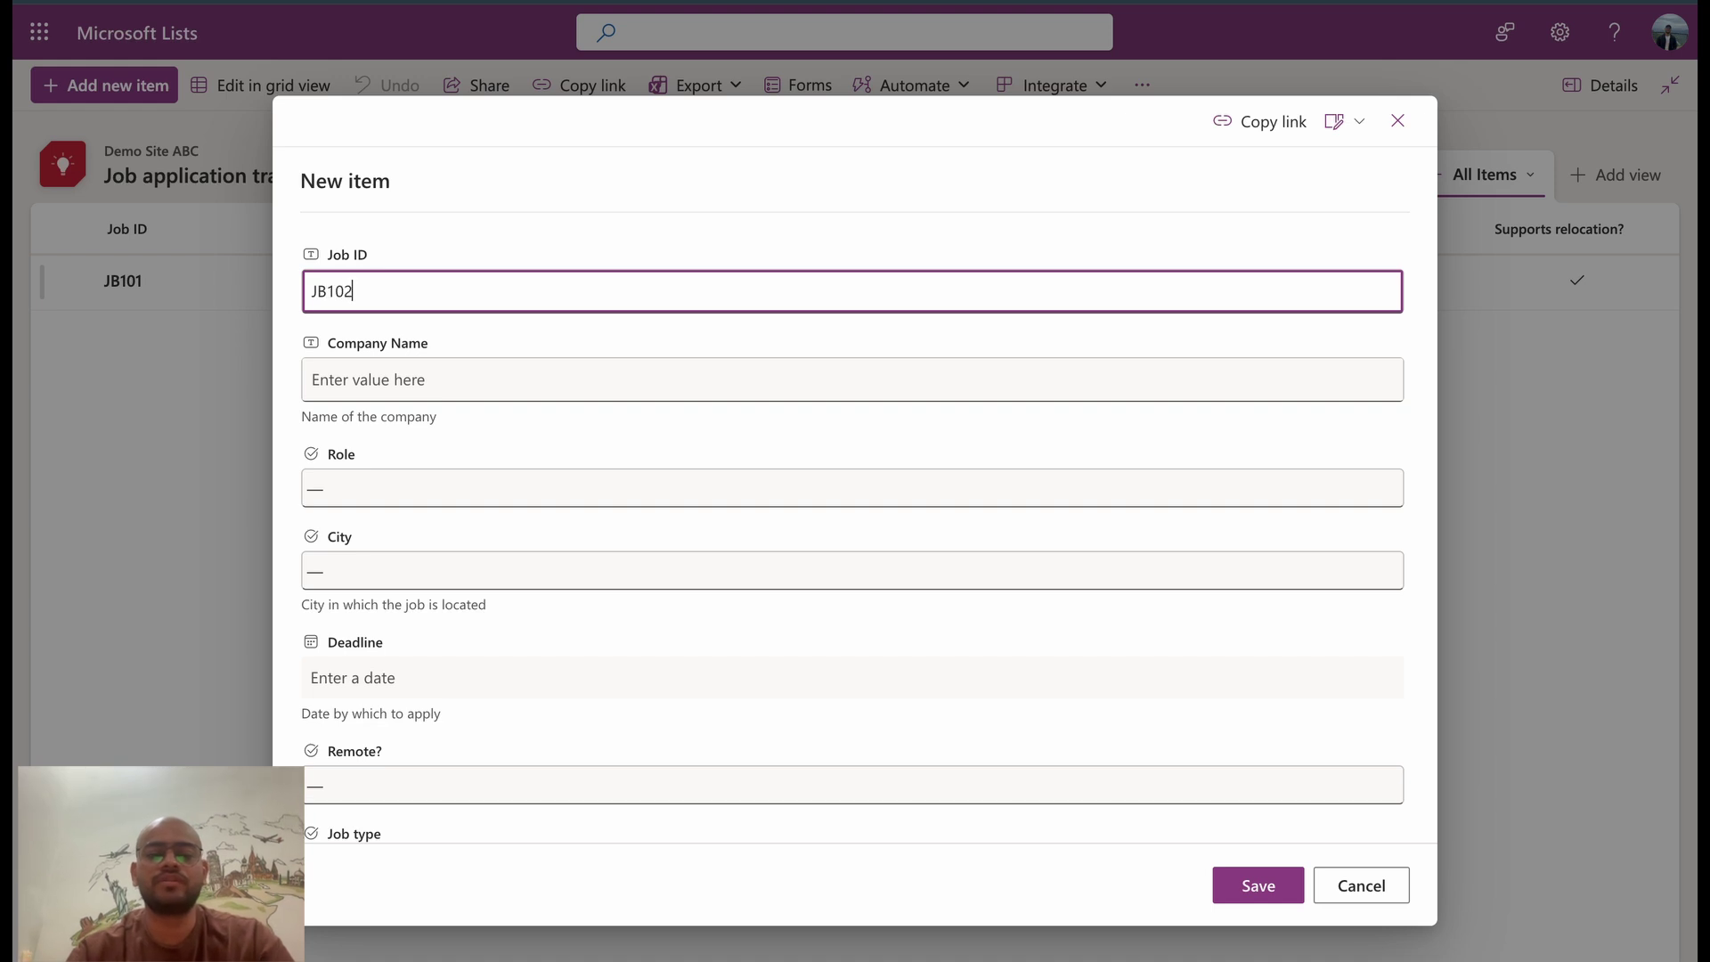
pyautogui.click(851, 379)
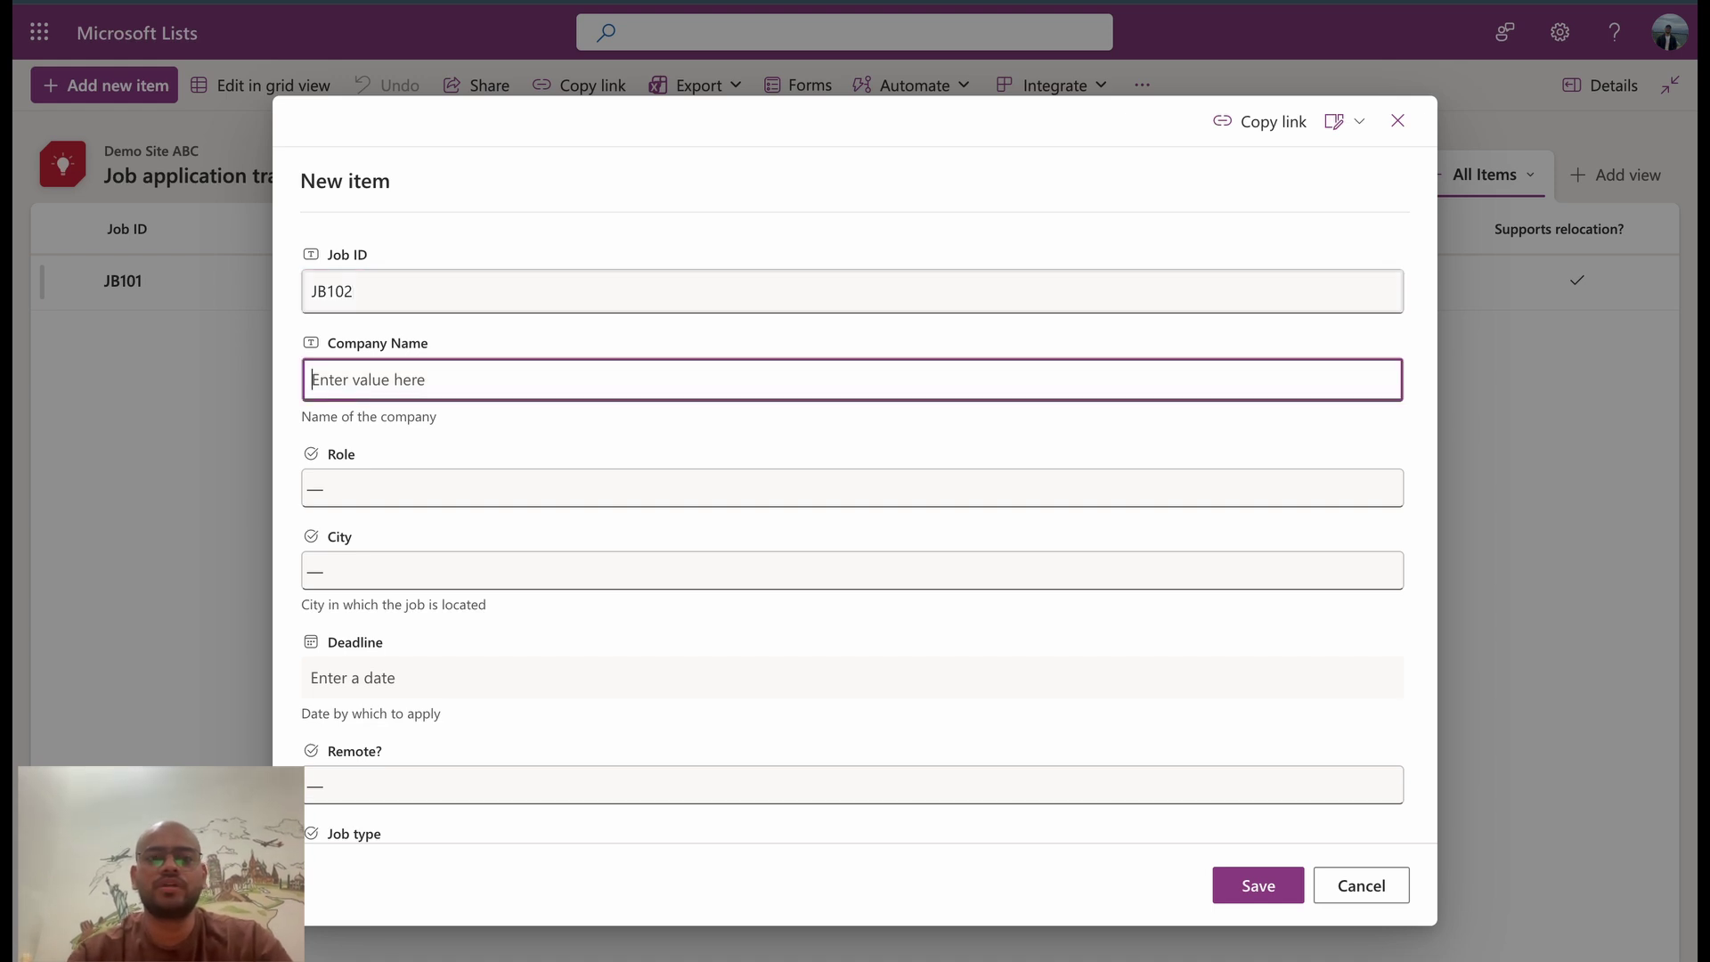
pyautogui.write('Infosys')
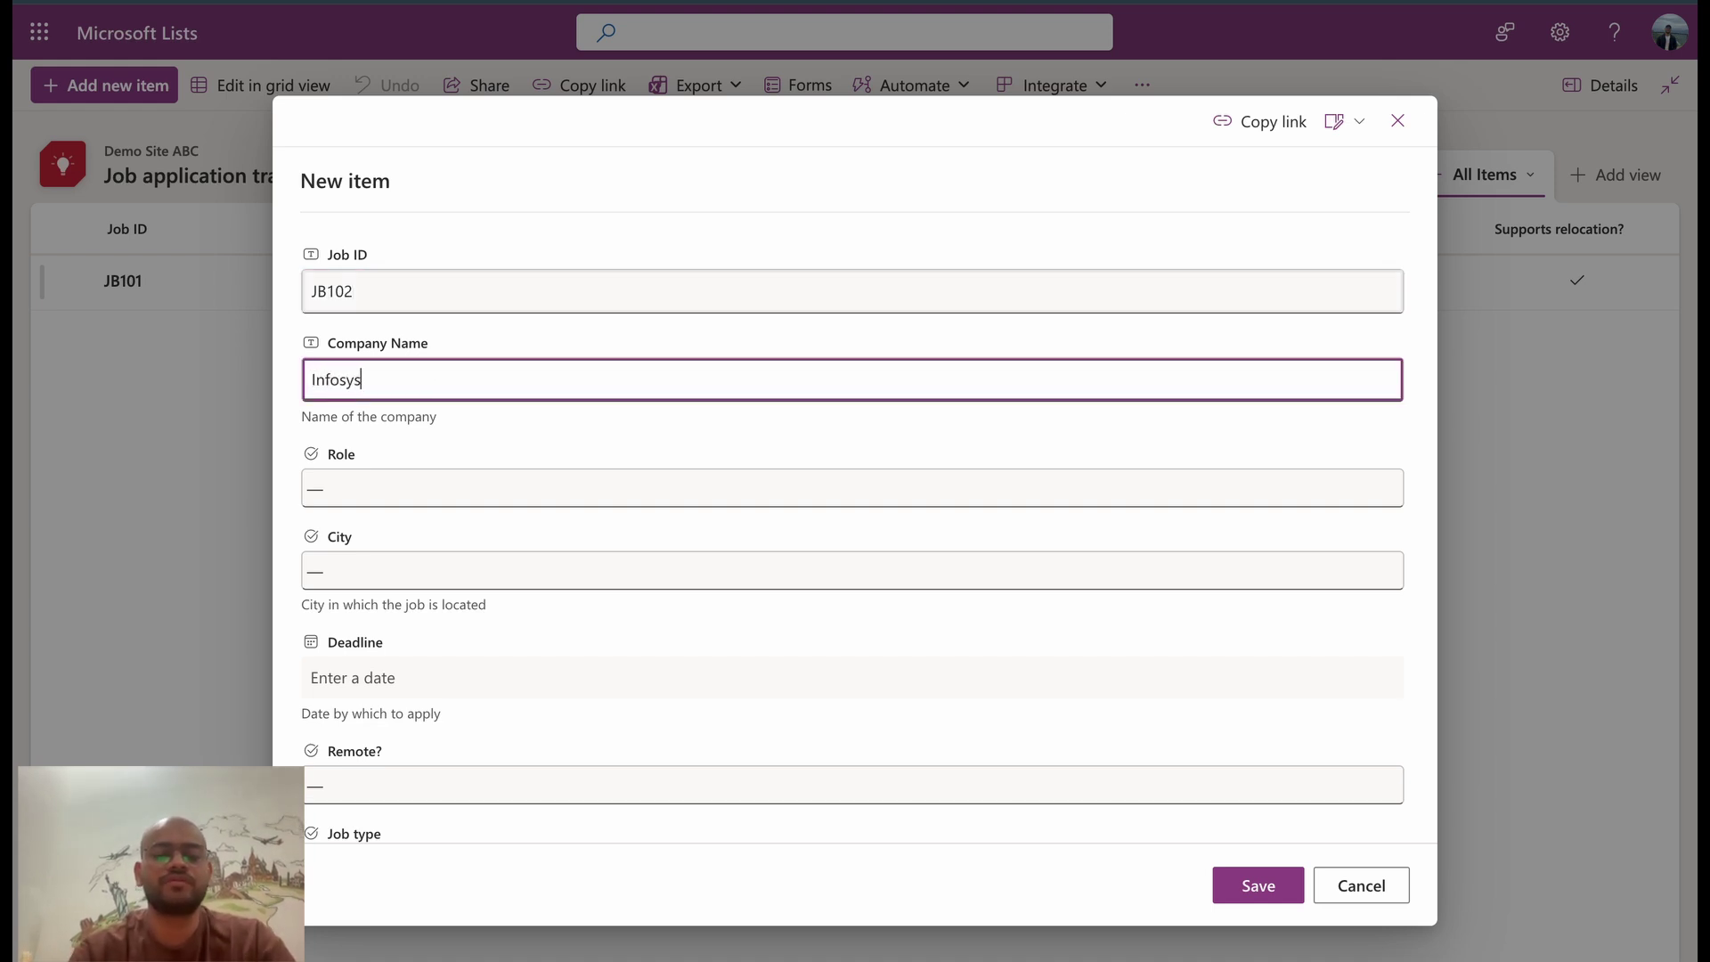
pyautogui.press('Tab')
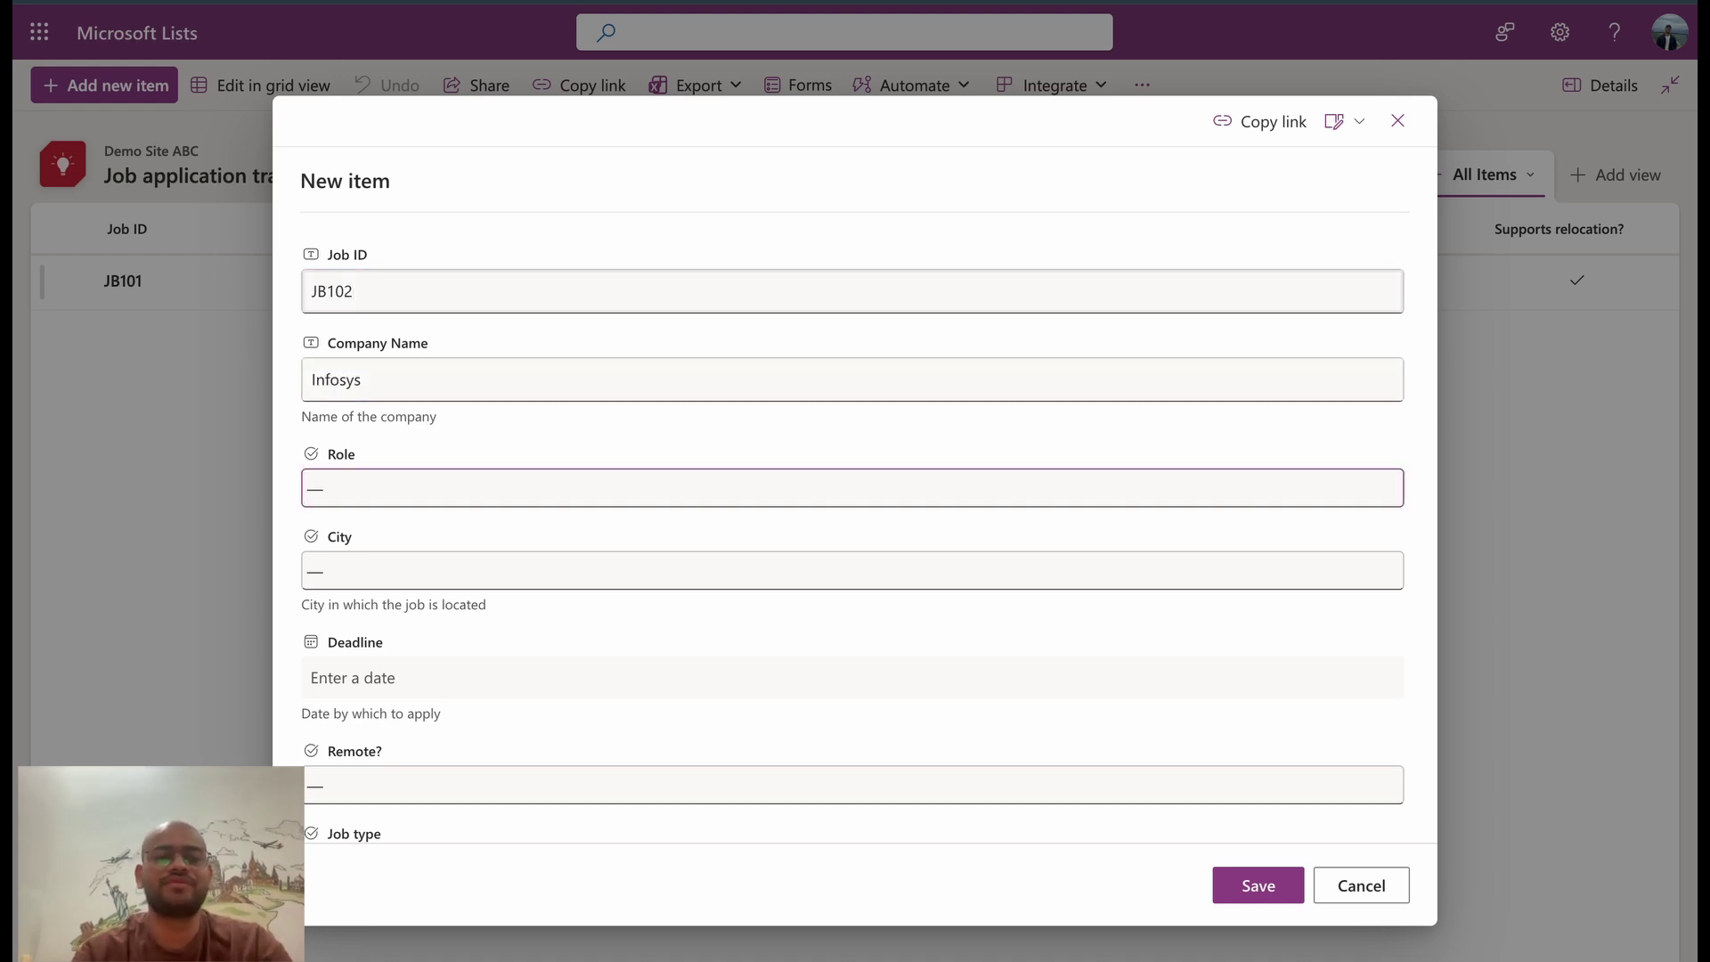
# Set the new item's role to Data Analyst, its city to Pune and its deadline to 24/1/2026
pyautogui.click(342, 506)
pyautogui.click(367, 725)
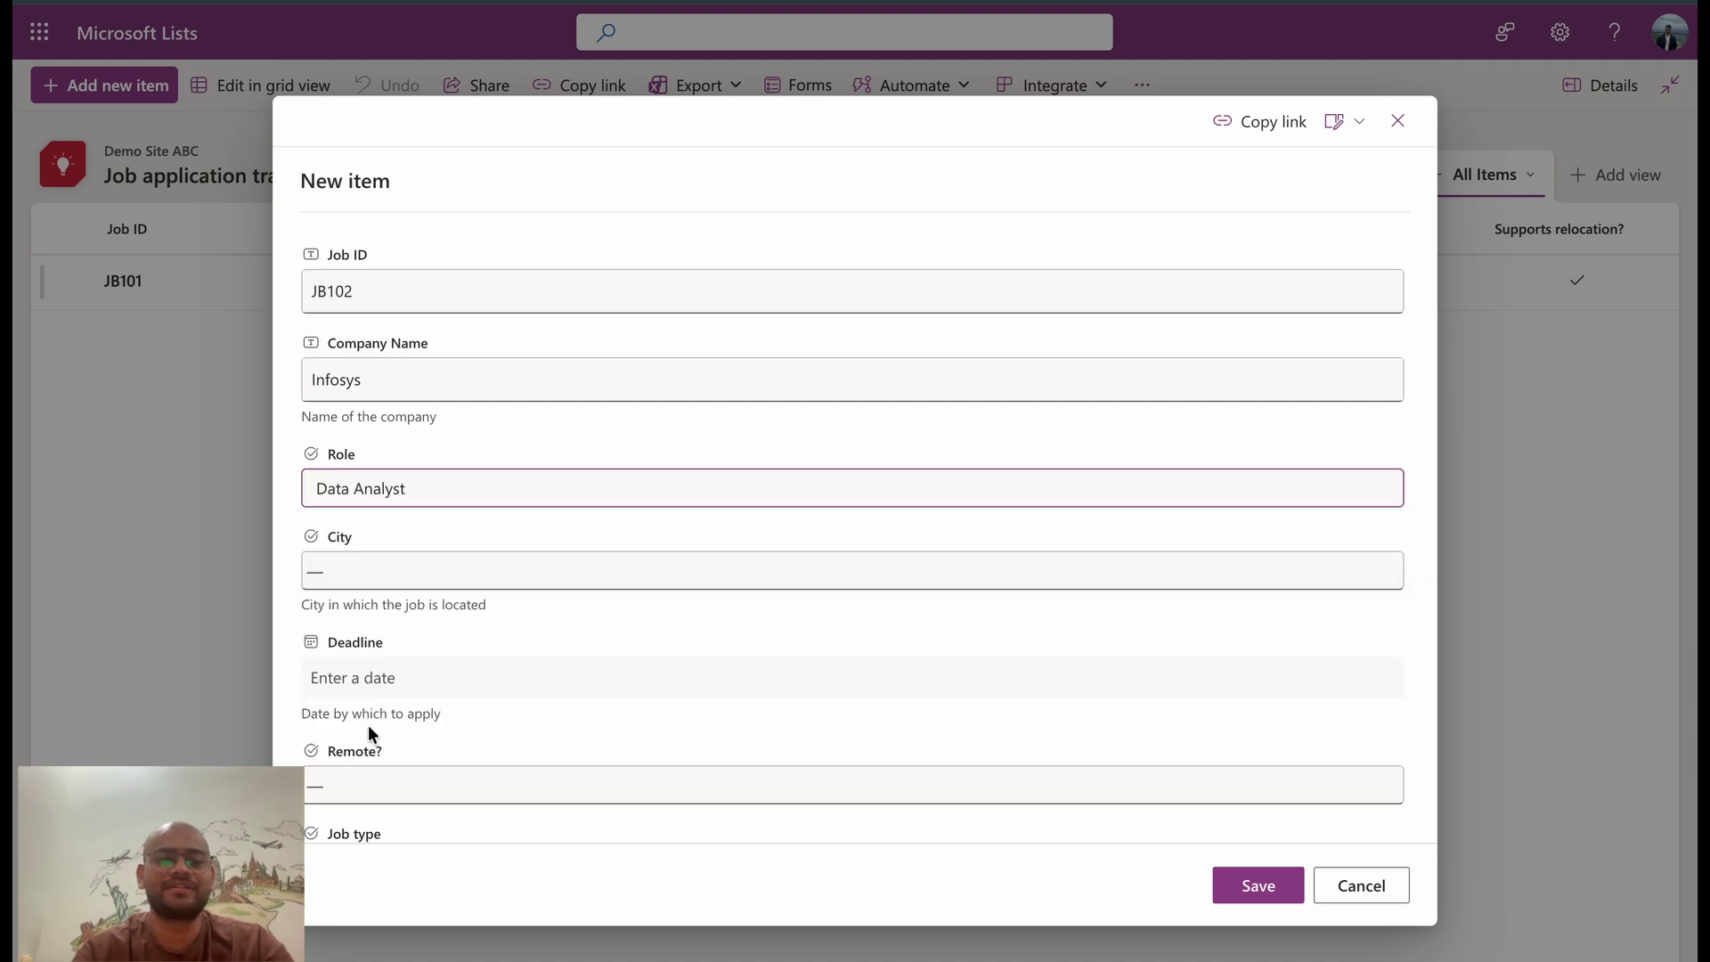
pyautogui.click(425, 563)
pyautogui.click(384, 634)
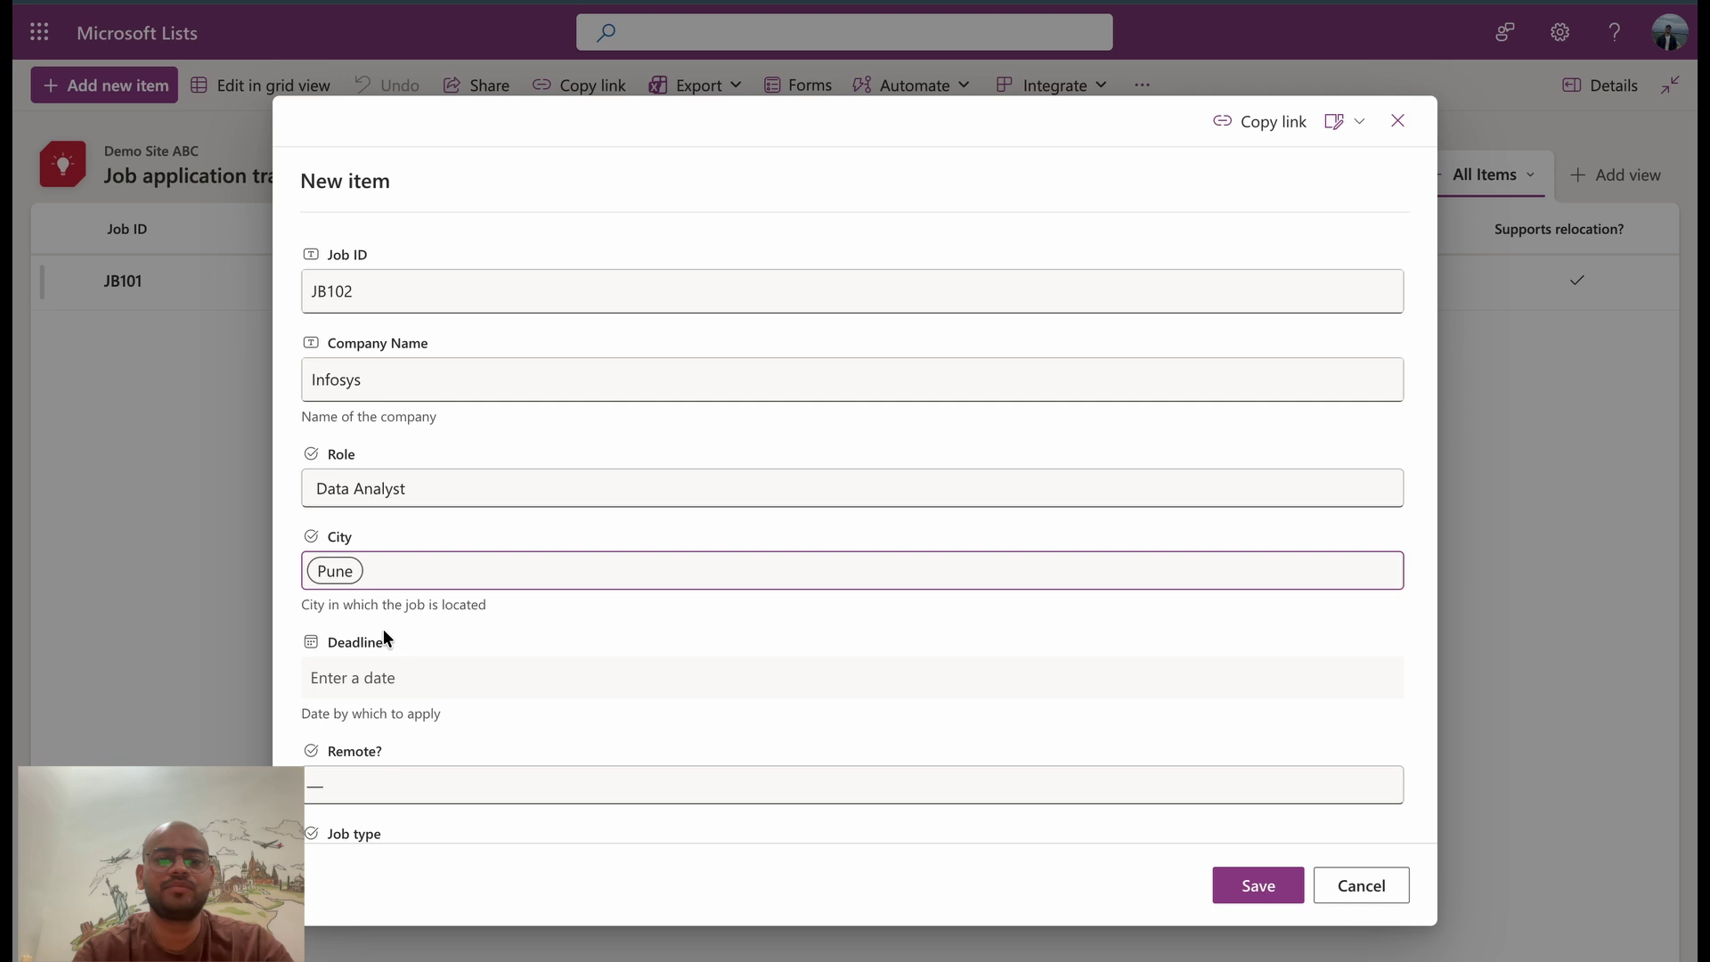
pyautogui.click(385, 675)
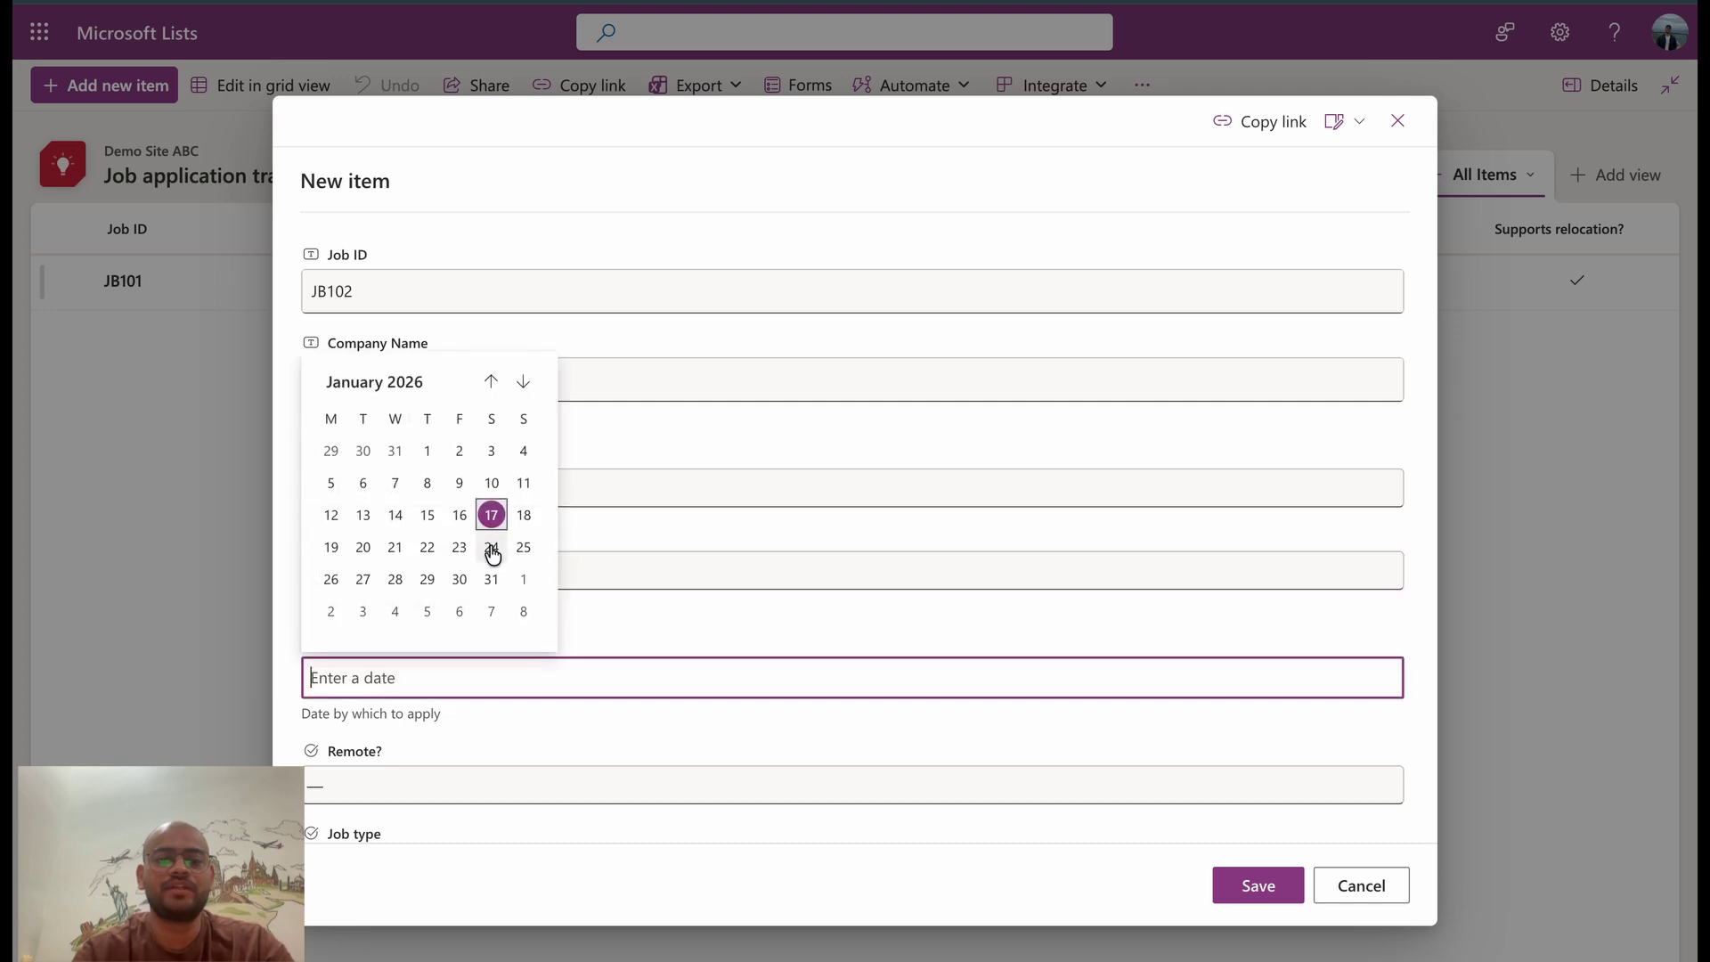
pyautogui.click(491, 548)
# Set the new item's remote option to On-Site and its job type to Part-time
pyautogui.click(386, 783)
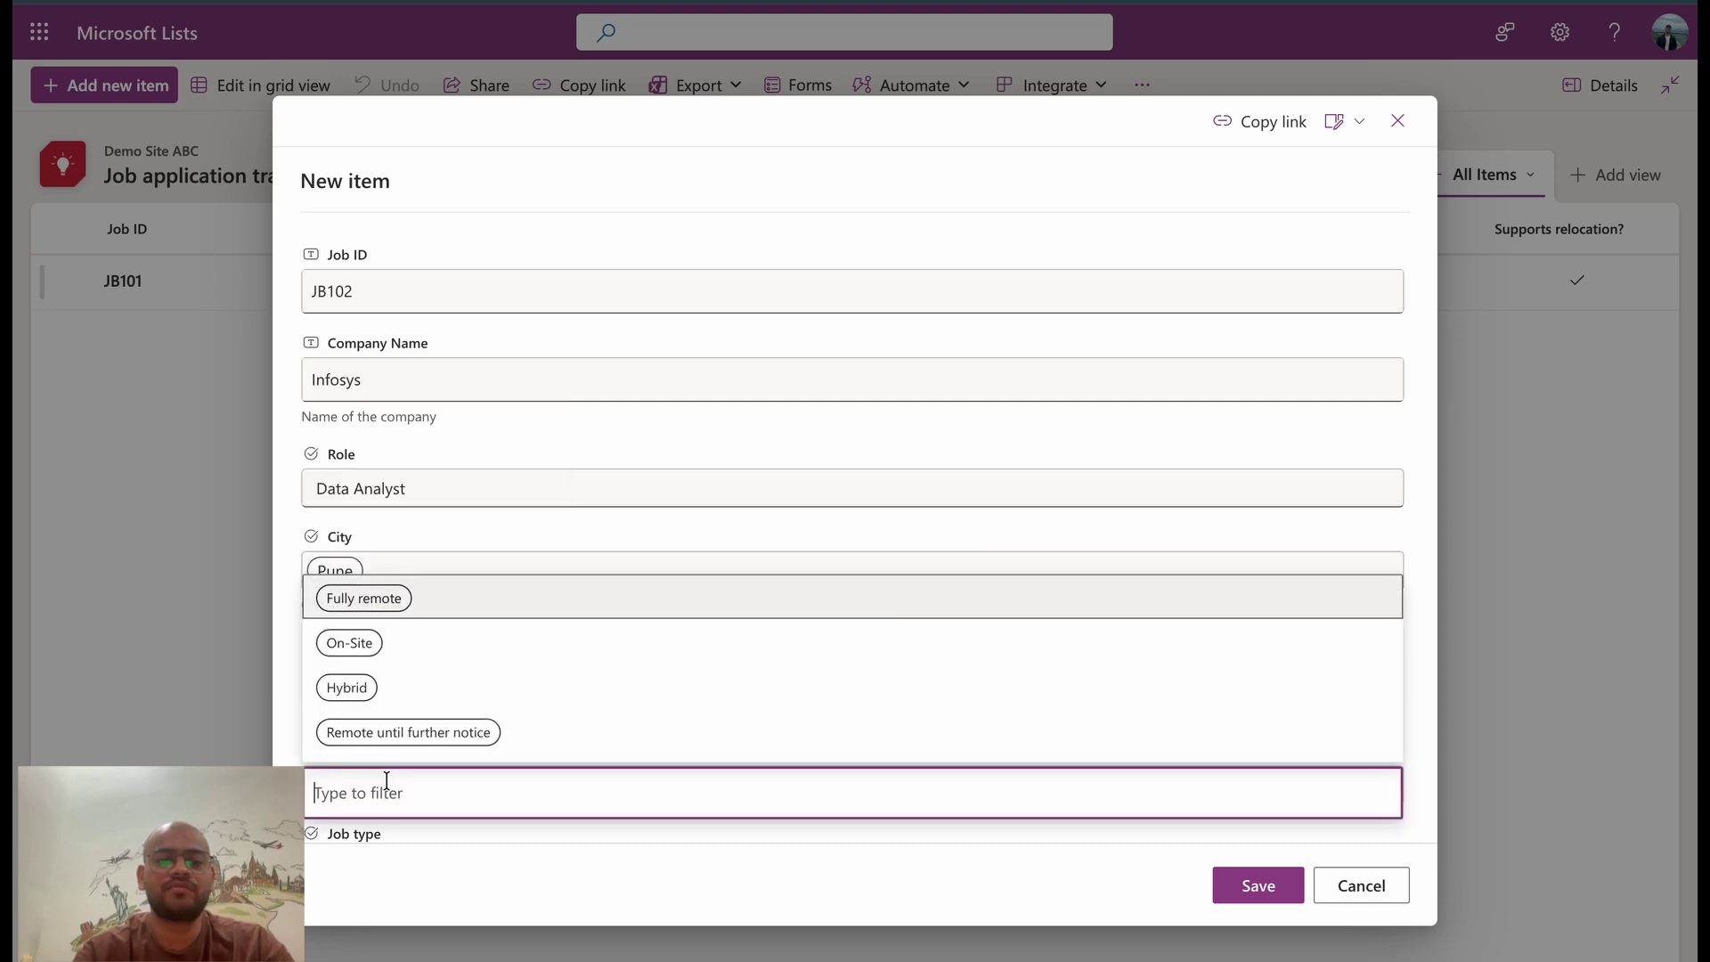
pyautogui.click(355, 645)
pyautogui.scroll(-2, 489, 675)
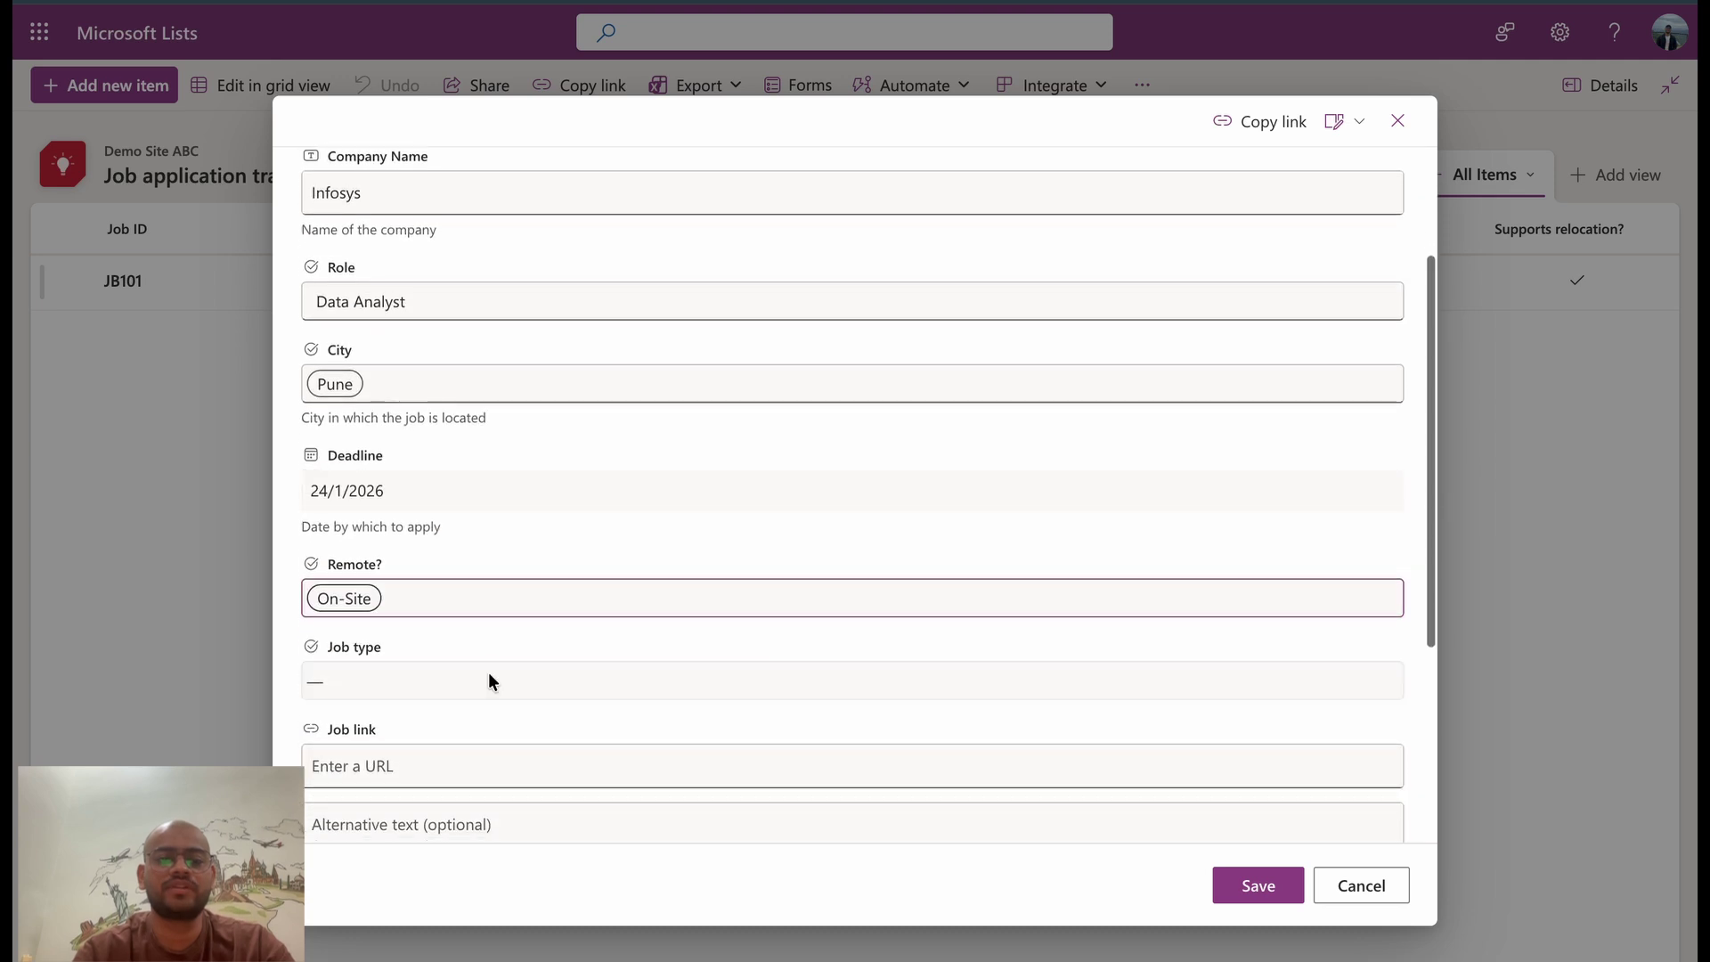
pyautogui.click(447, 655)
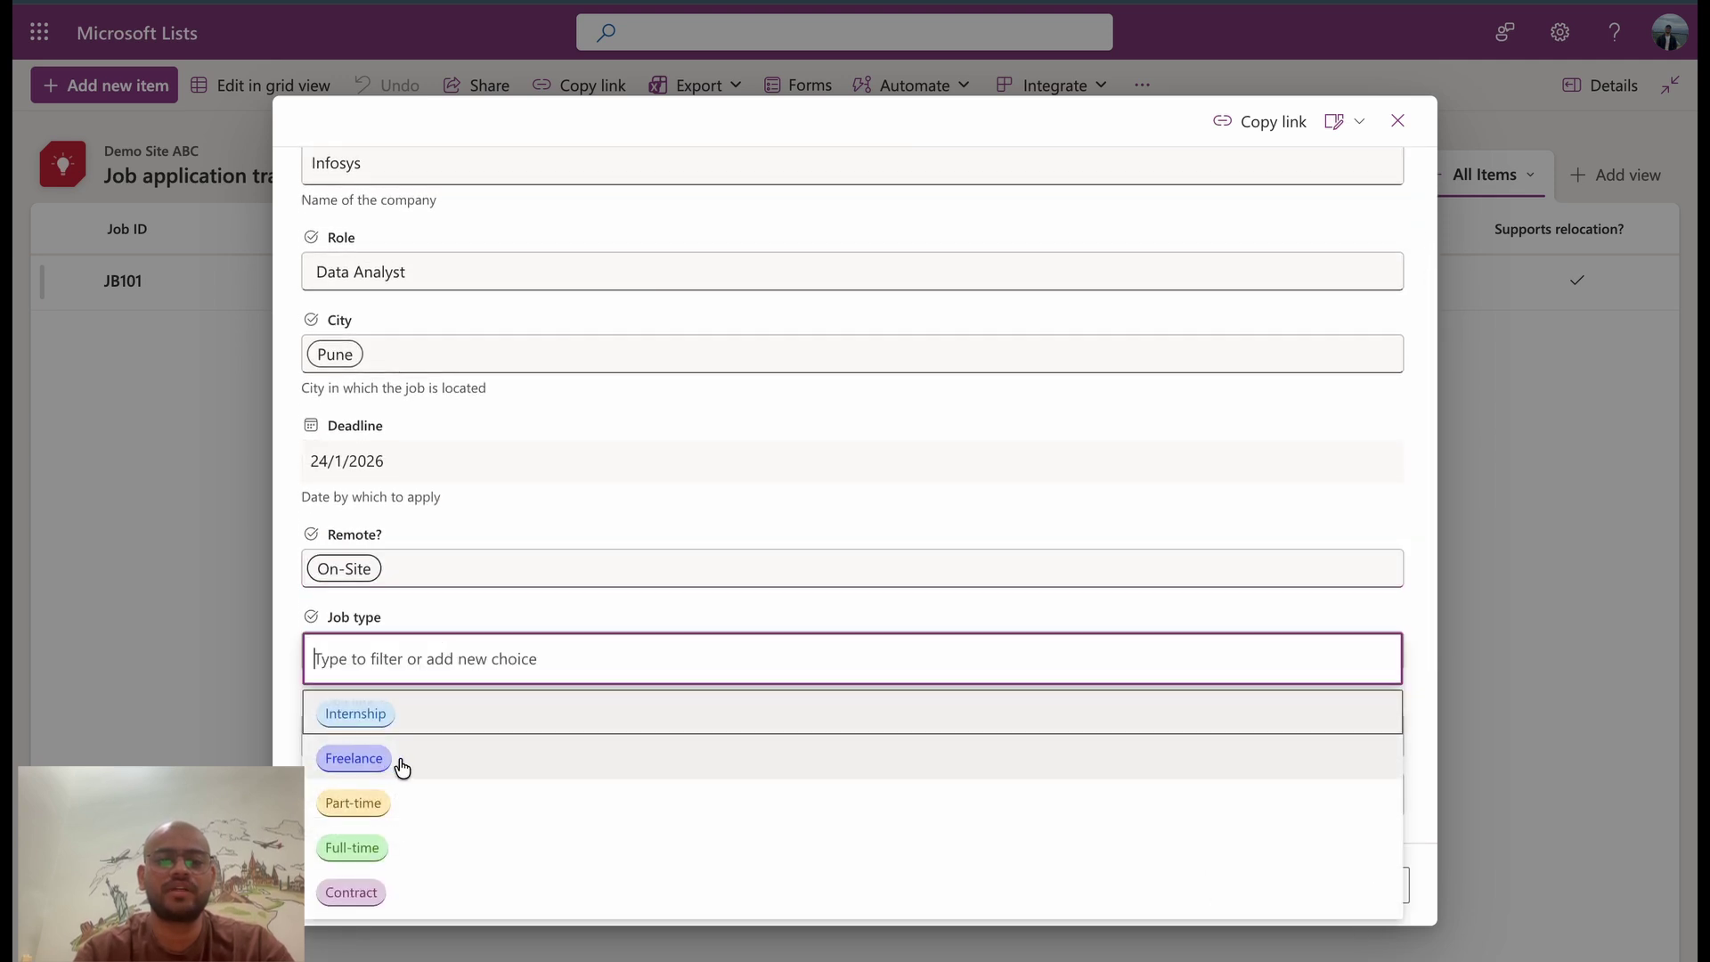
pyautogui.click(363, 810)
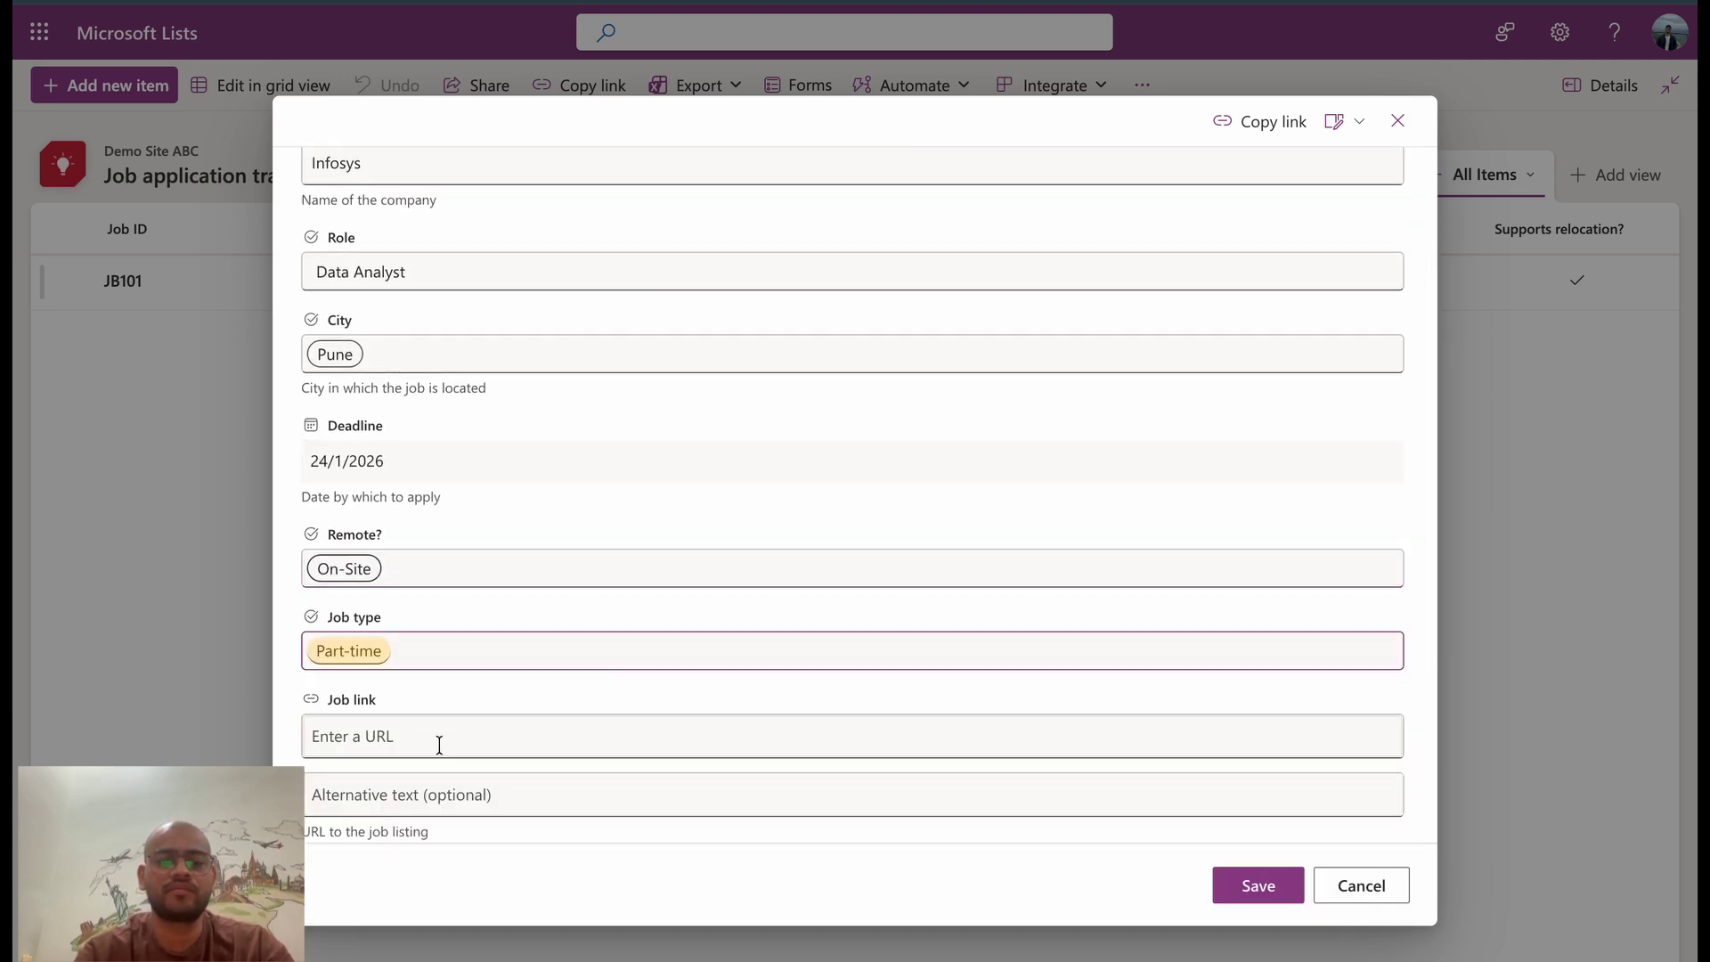
pyautogui.scroll(-2, 439, 745)
pyautogui.click(408, 612)
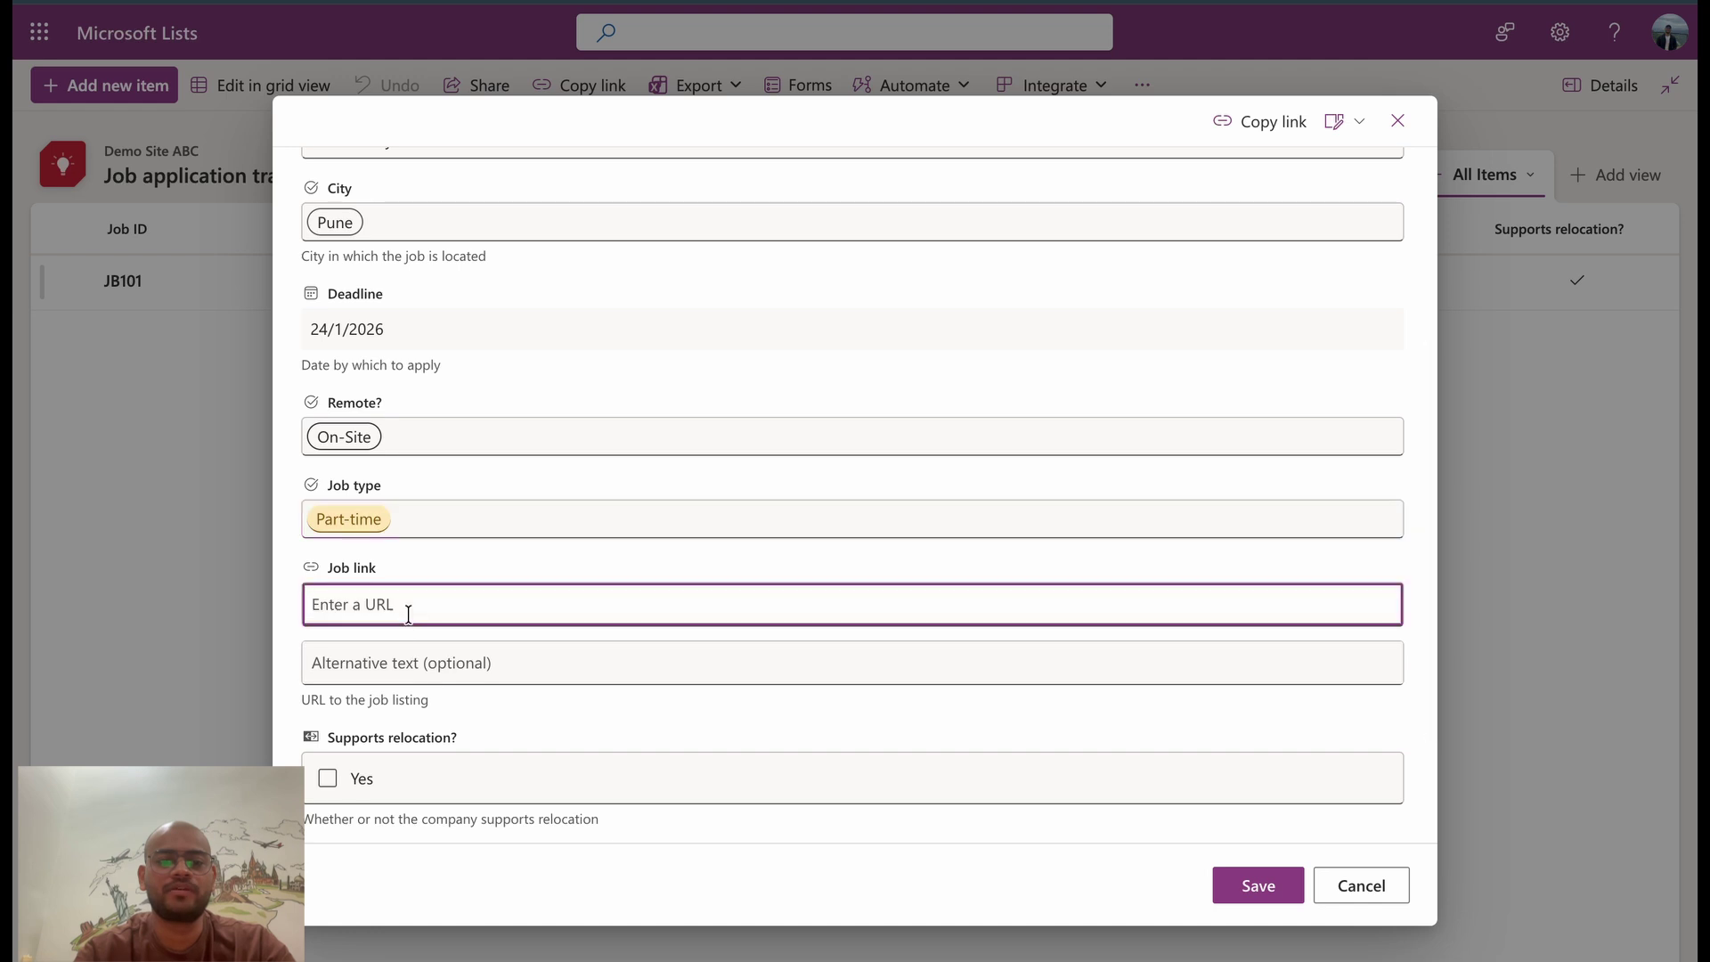
pyautogui.write('https://www.youtube.com/')
pyautogui.click(449, 664)
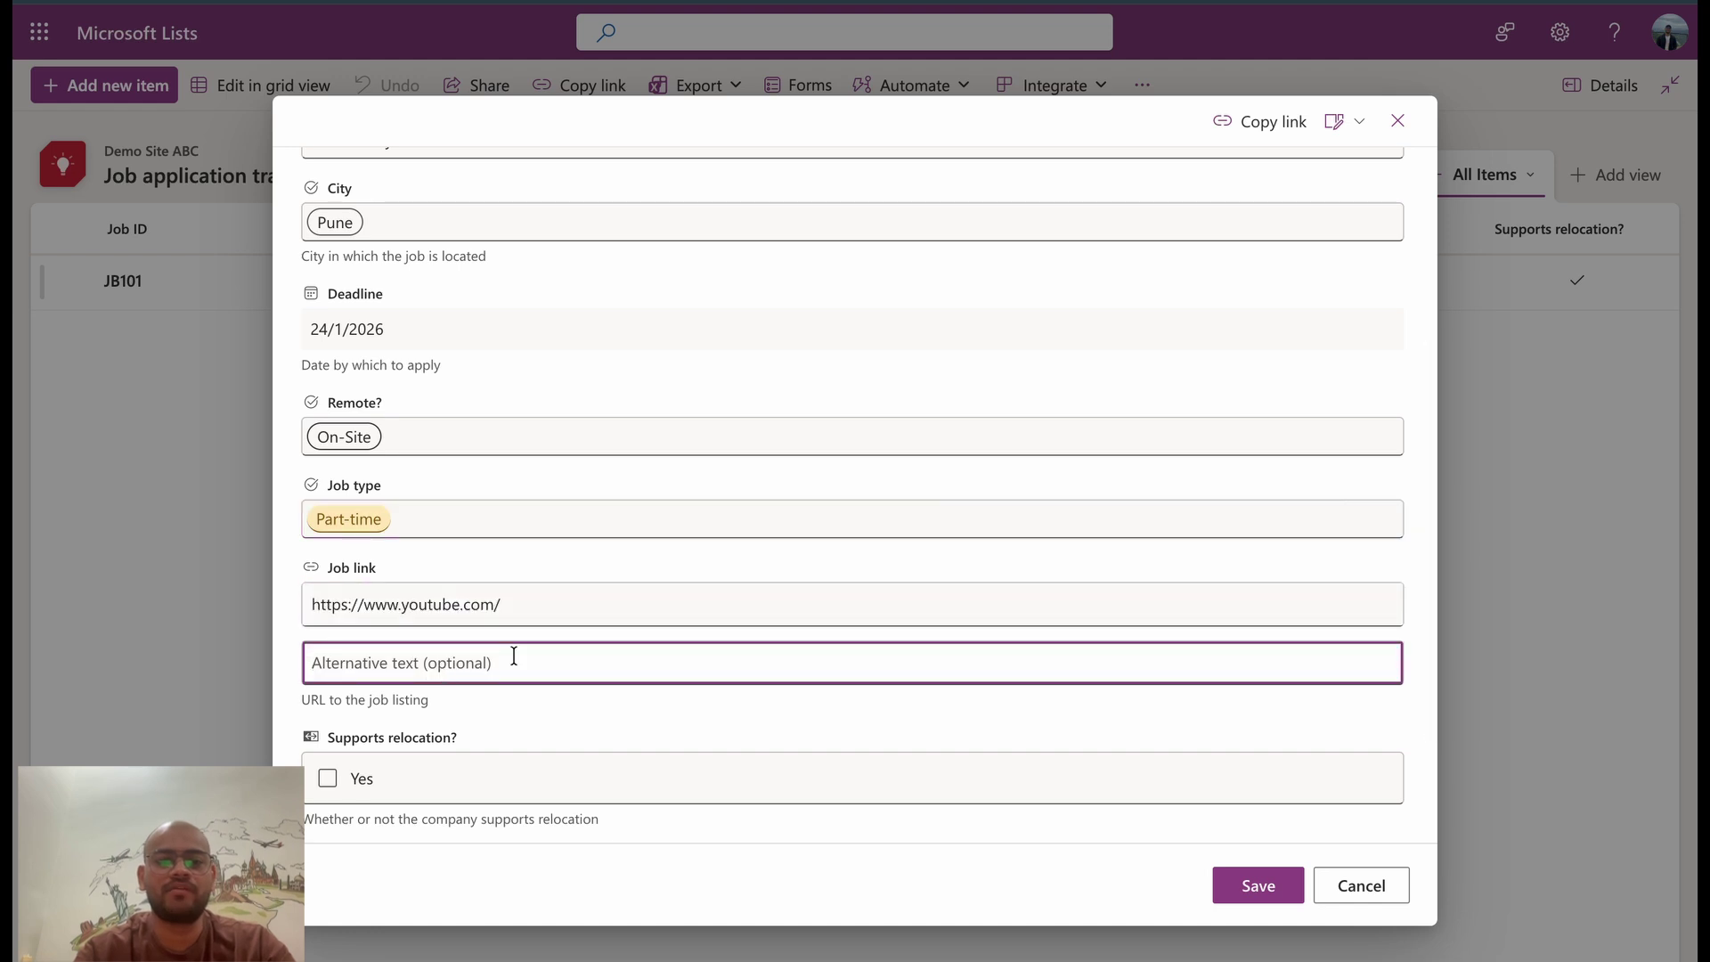
pyautogui.write('Tes Link')
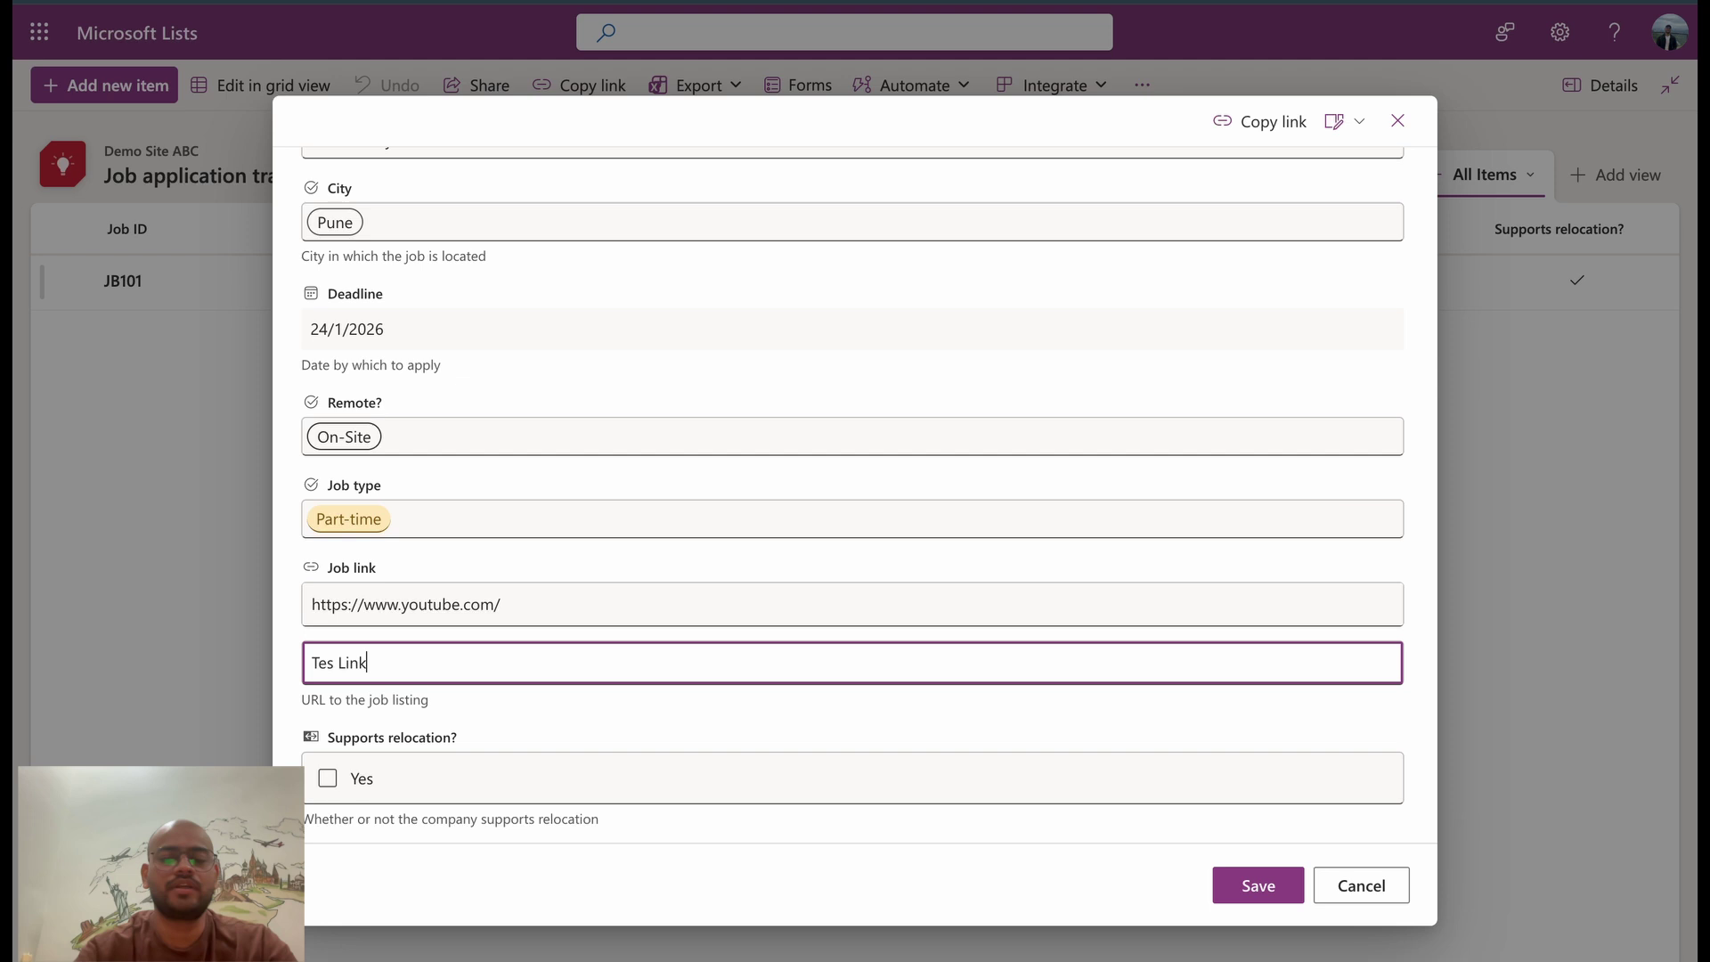
# Mark the job as supporting relocation and enter two phone numbers separated by a slash as the mobile number
pyautogui.scroll(-1, 868, 496)
pyautogui.scroll(-2, 352, 691)
pyautogui.click(340, 606)
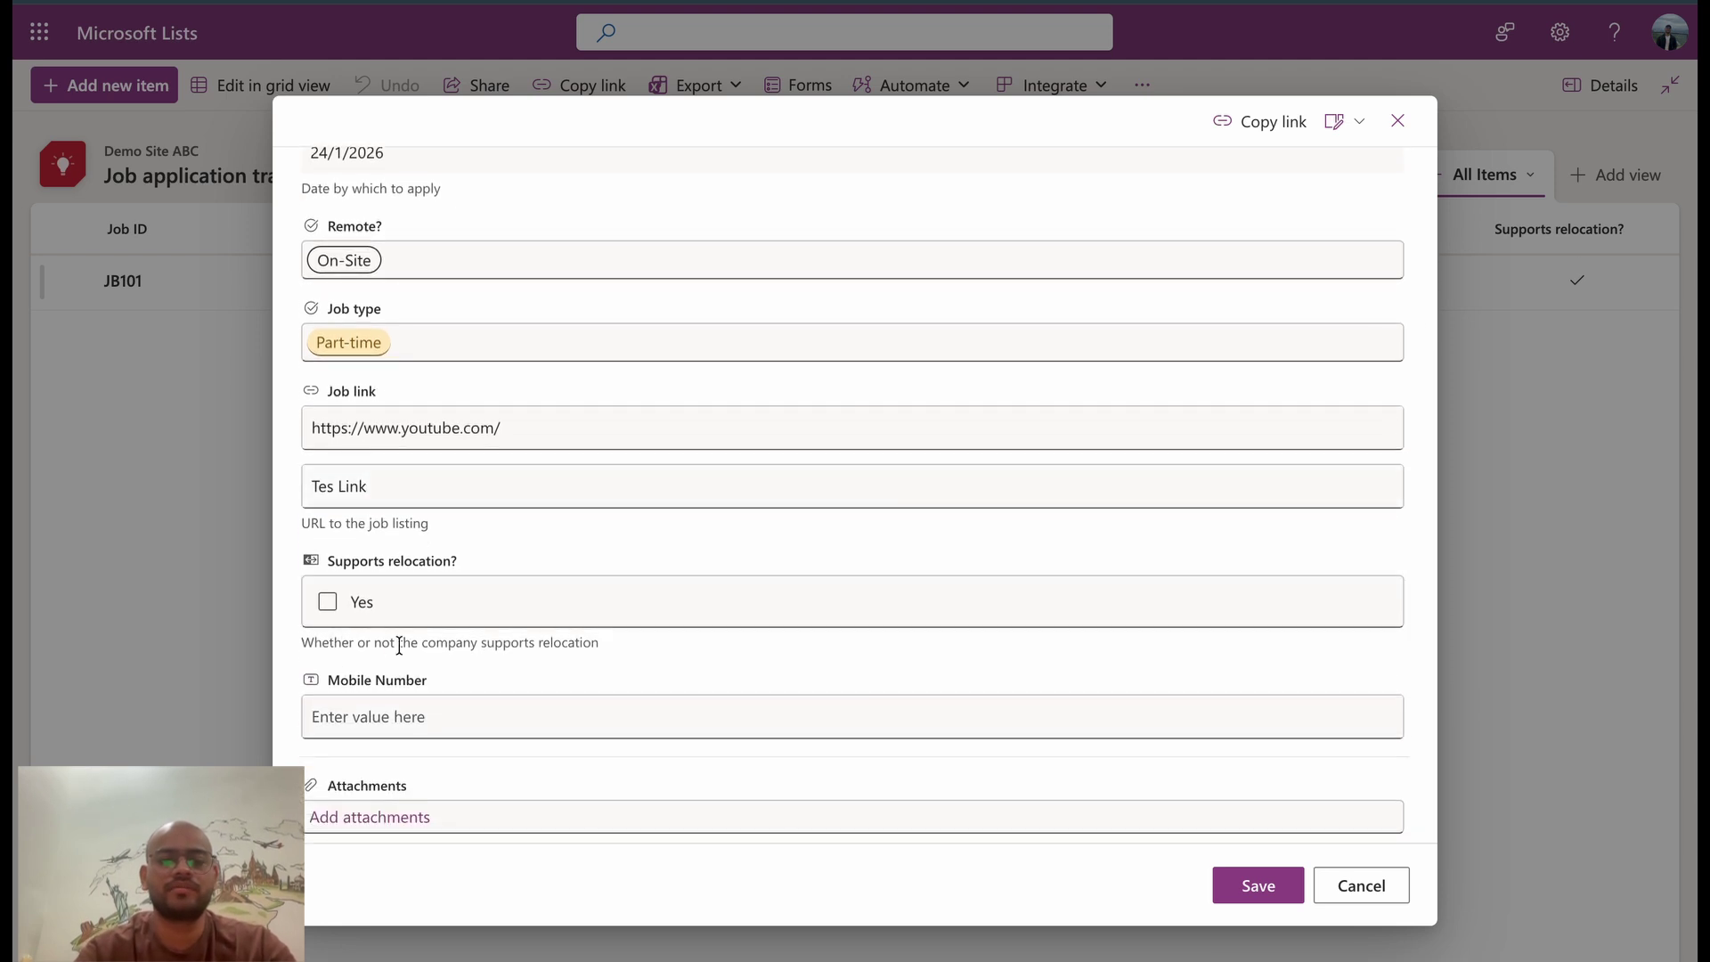
pyautogui.click(328, 603)
pyautogui.click(395, 728)
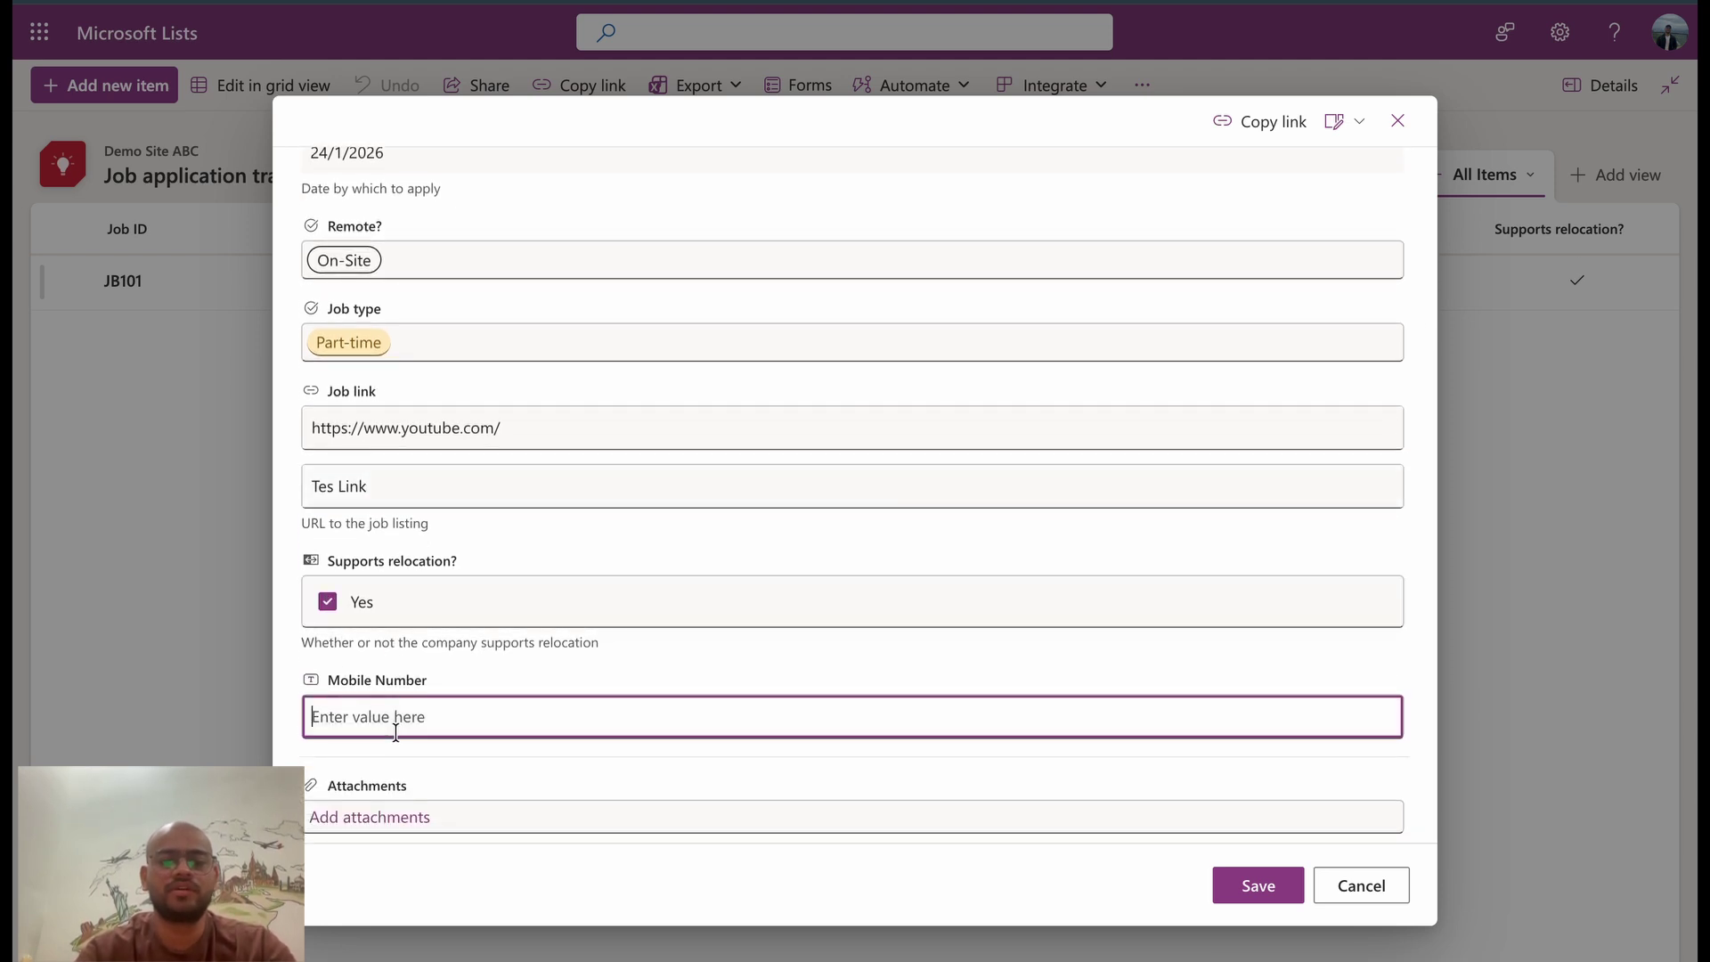
pyautogui.write('123456')
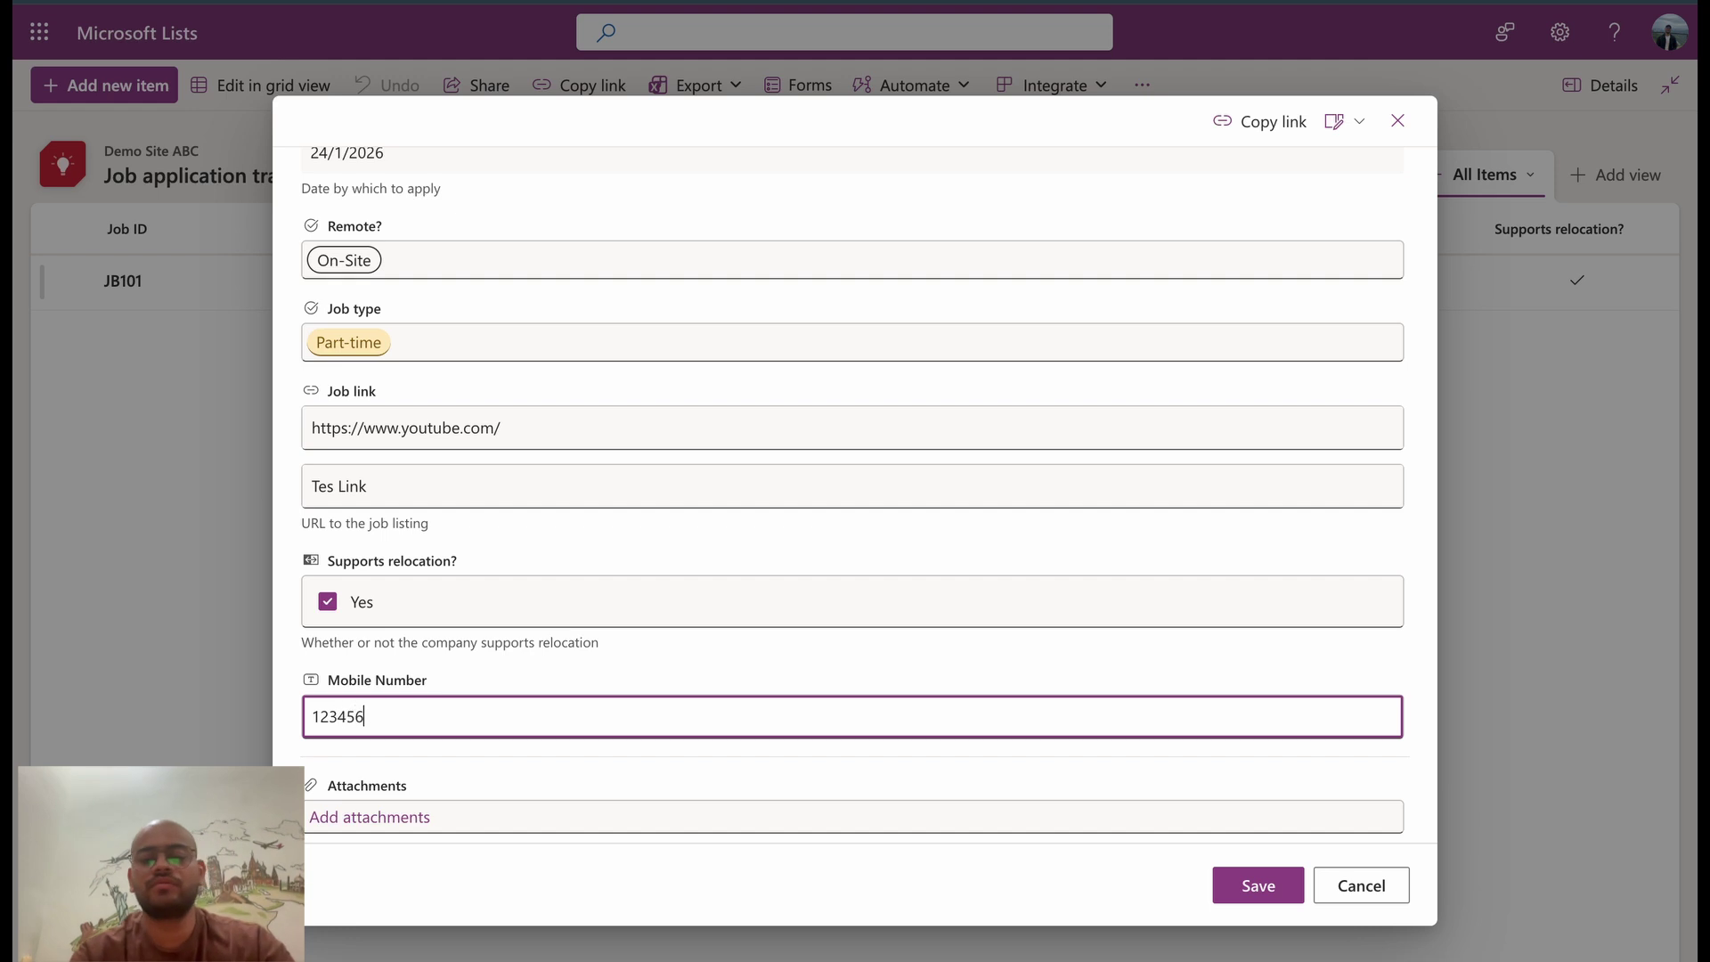
pyautogui.write('7890')
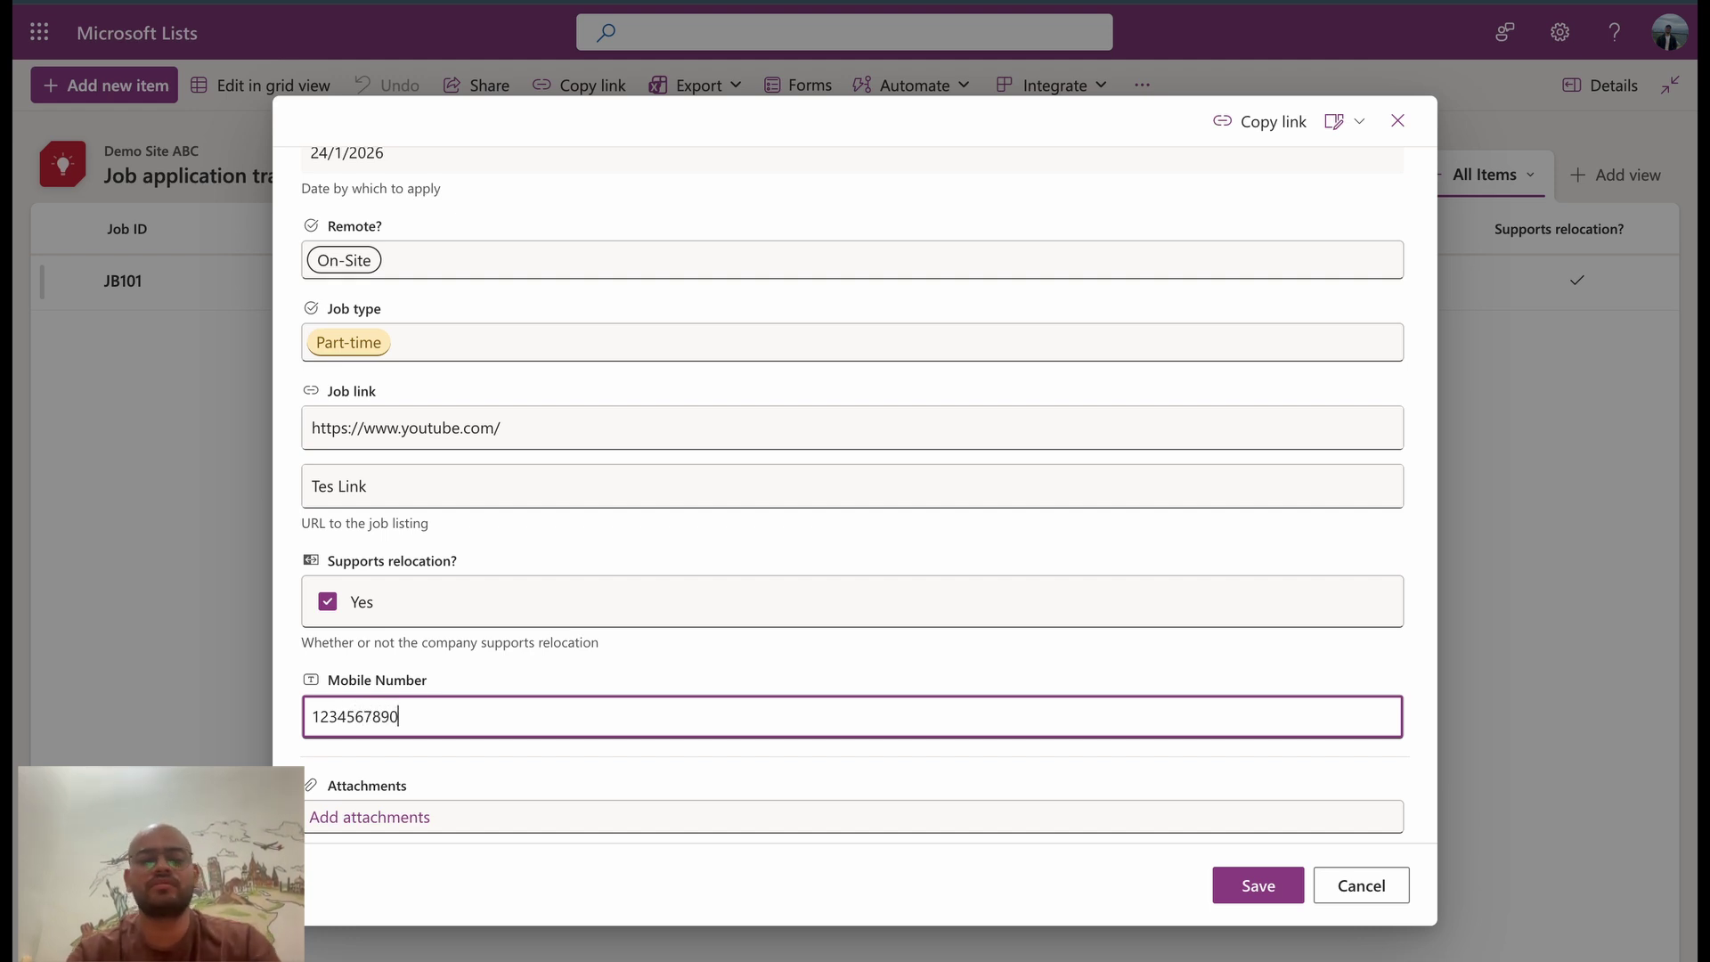
pyautogui.write(' /')
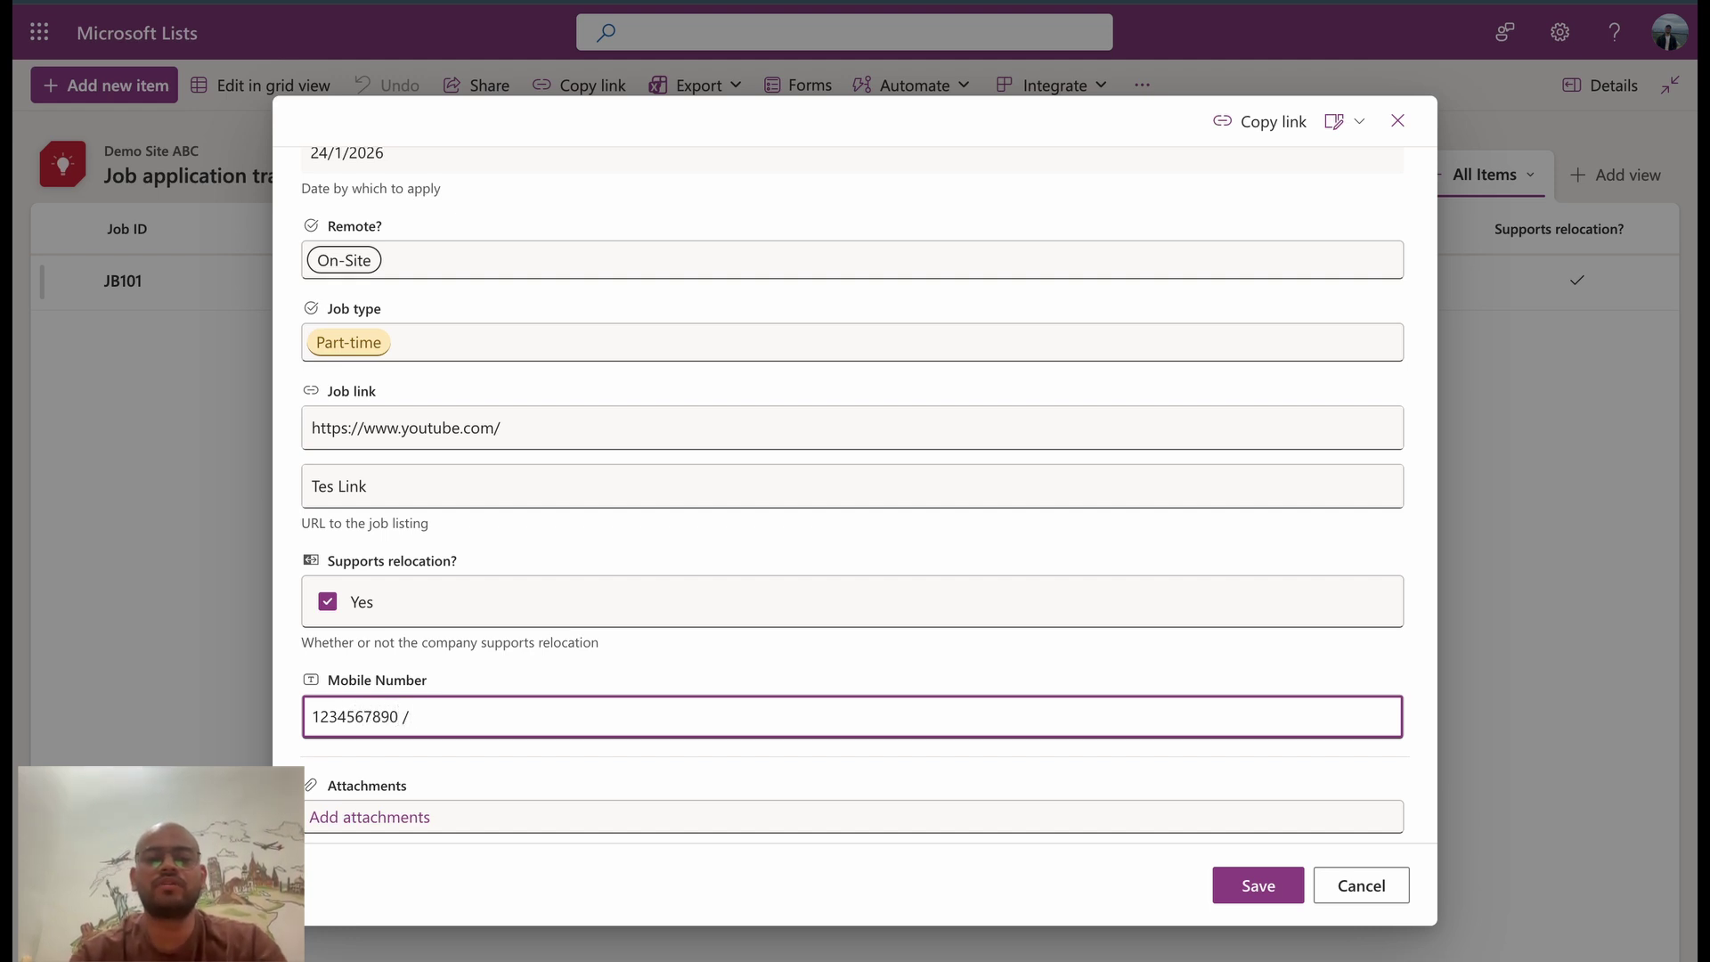
pyautogui.write(' 1233')
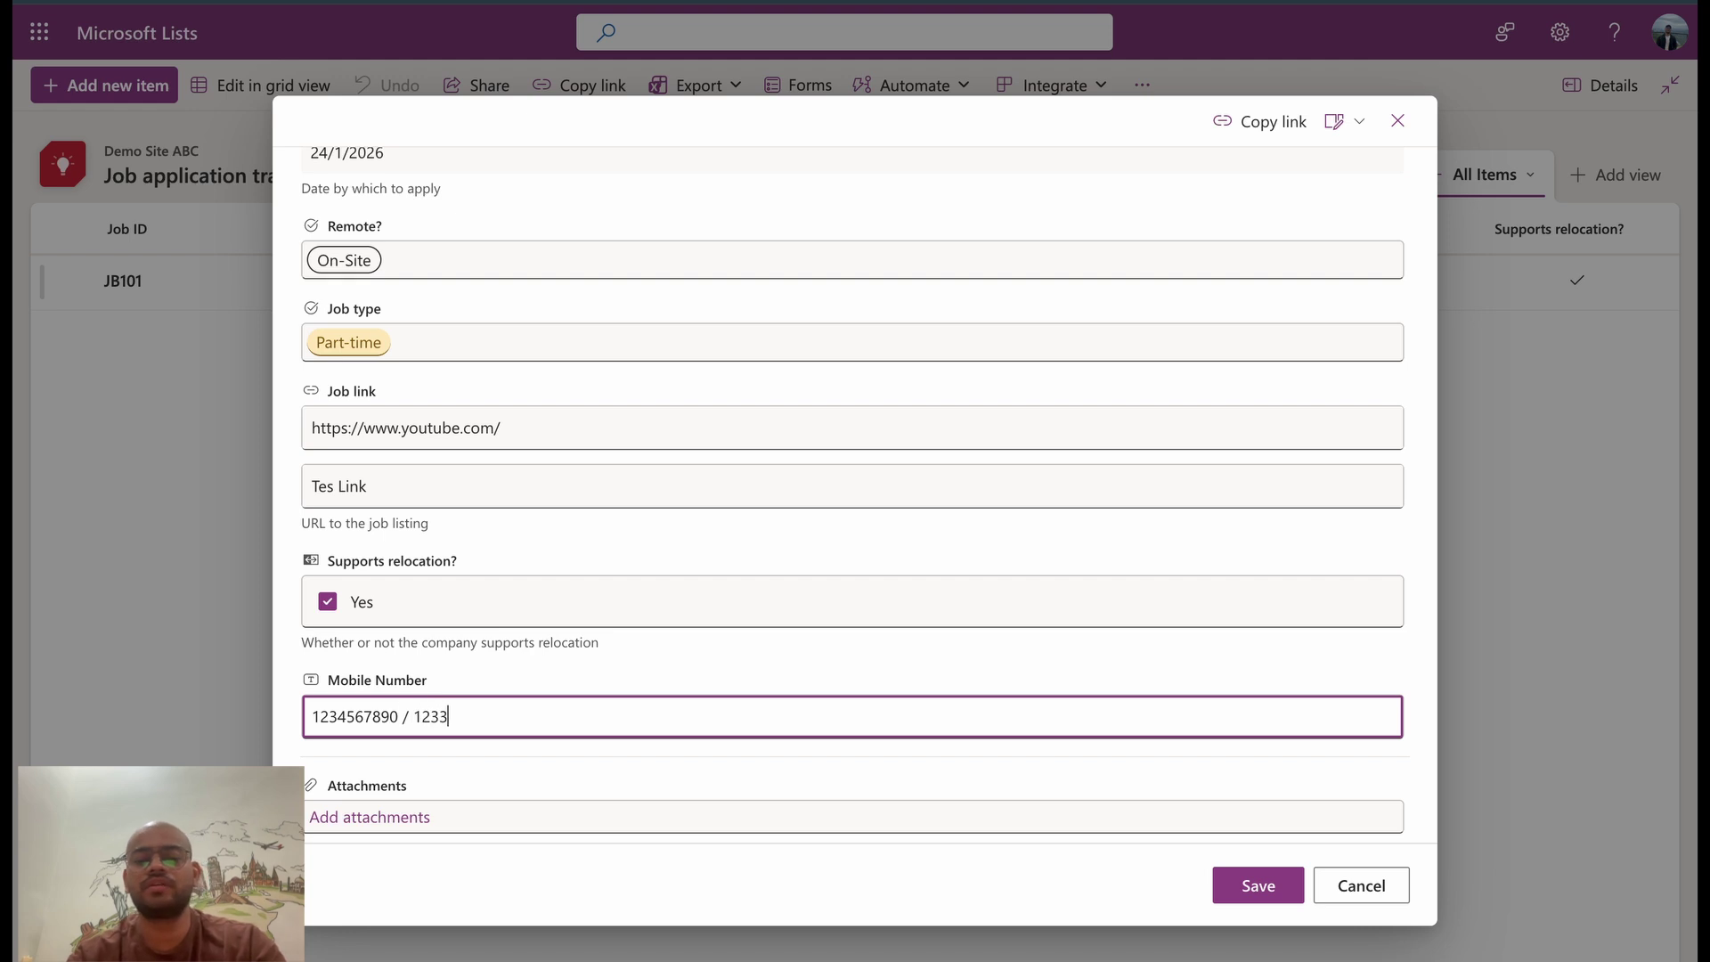
pyautogui.write('332222')
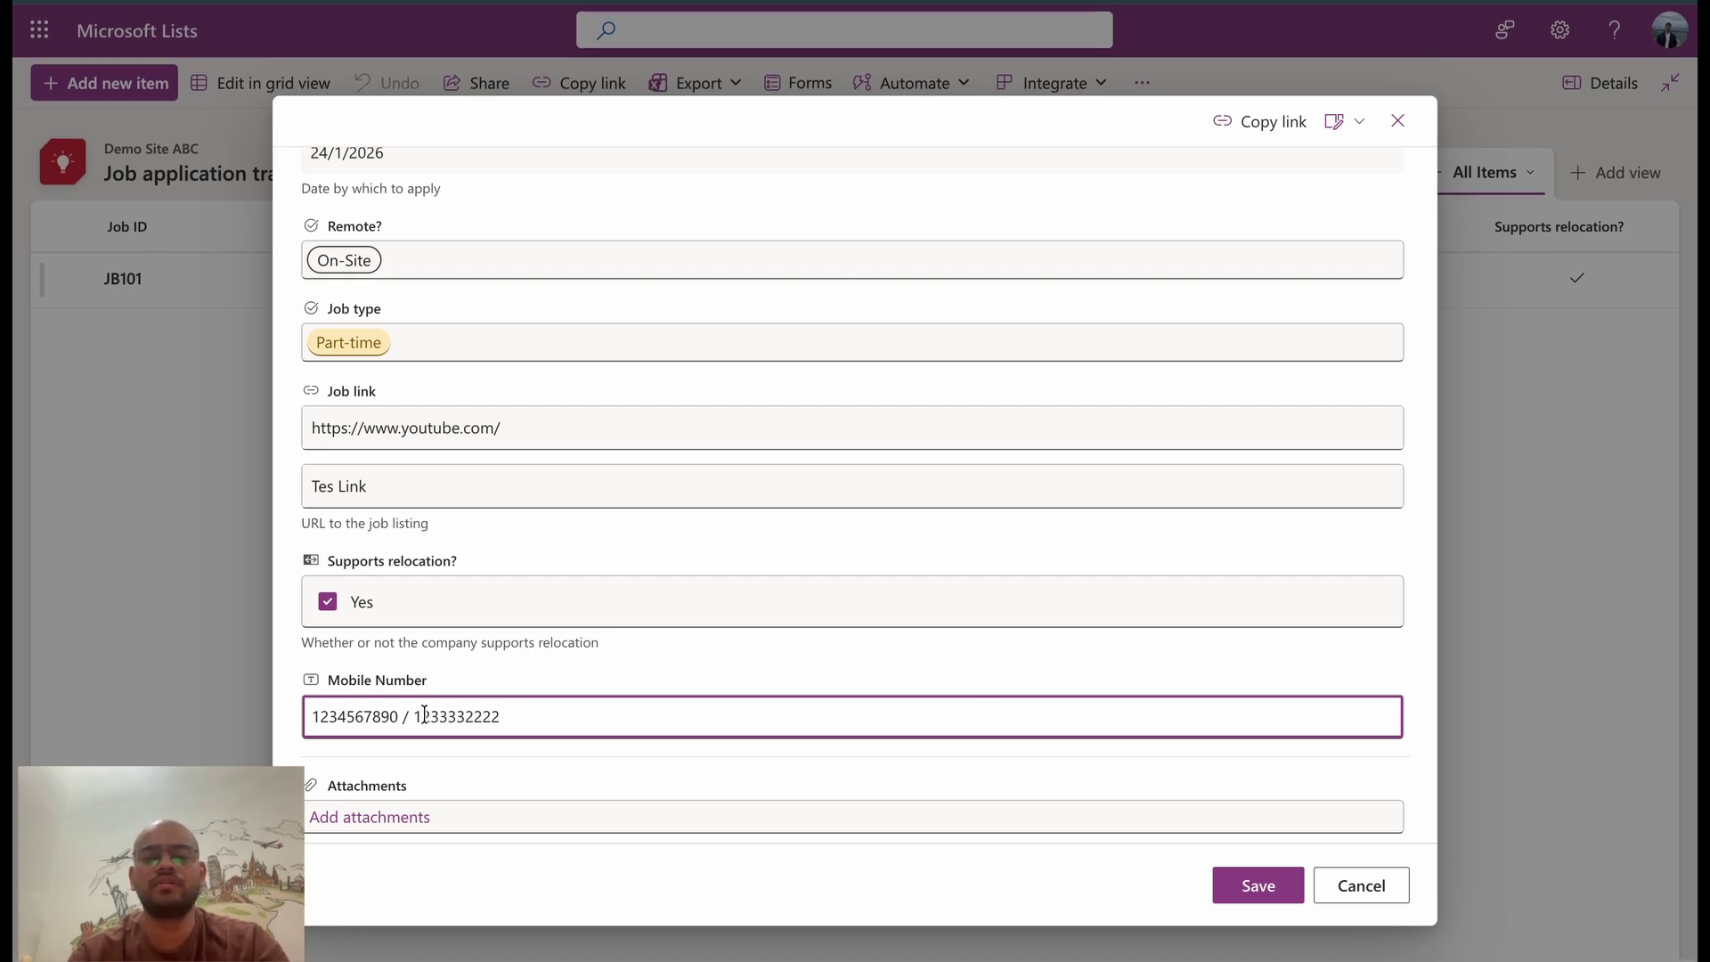
# Open the attachment file chooser, dismiss it without picking a file, and save the new item
pyautogui.click(366, 817)
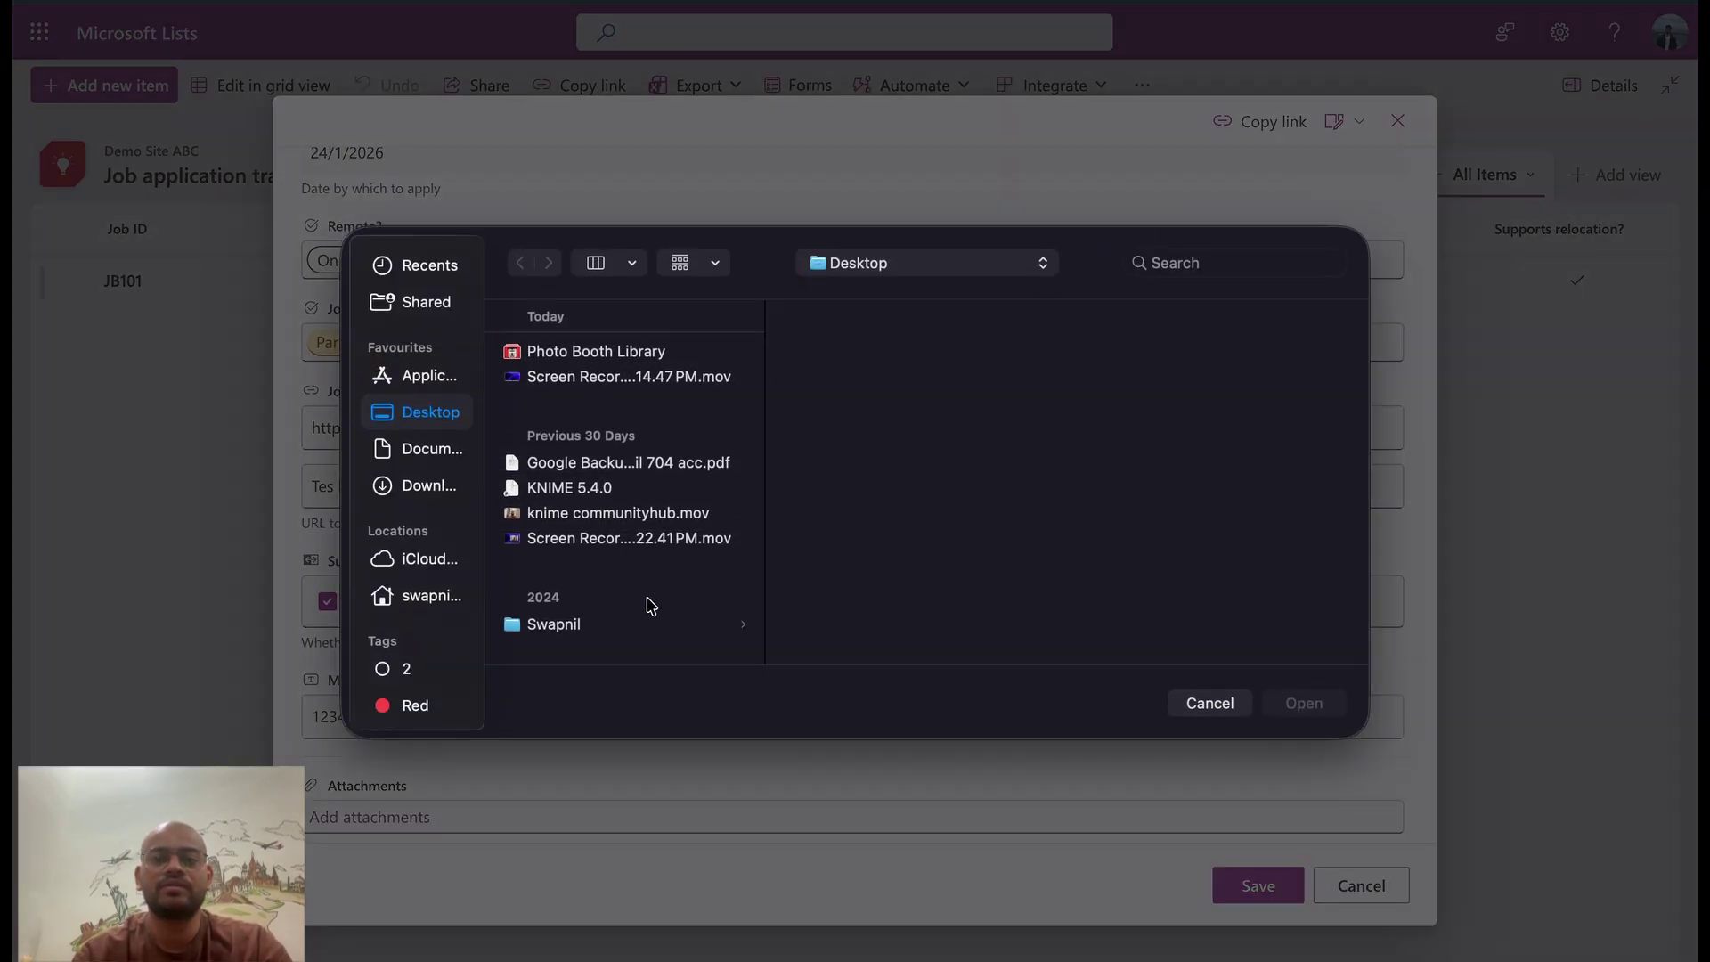
pyautogui.click(1211, 703)
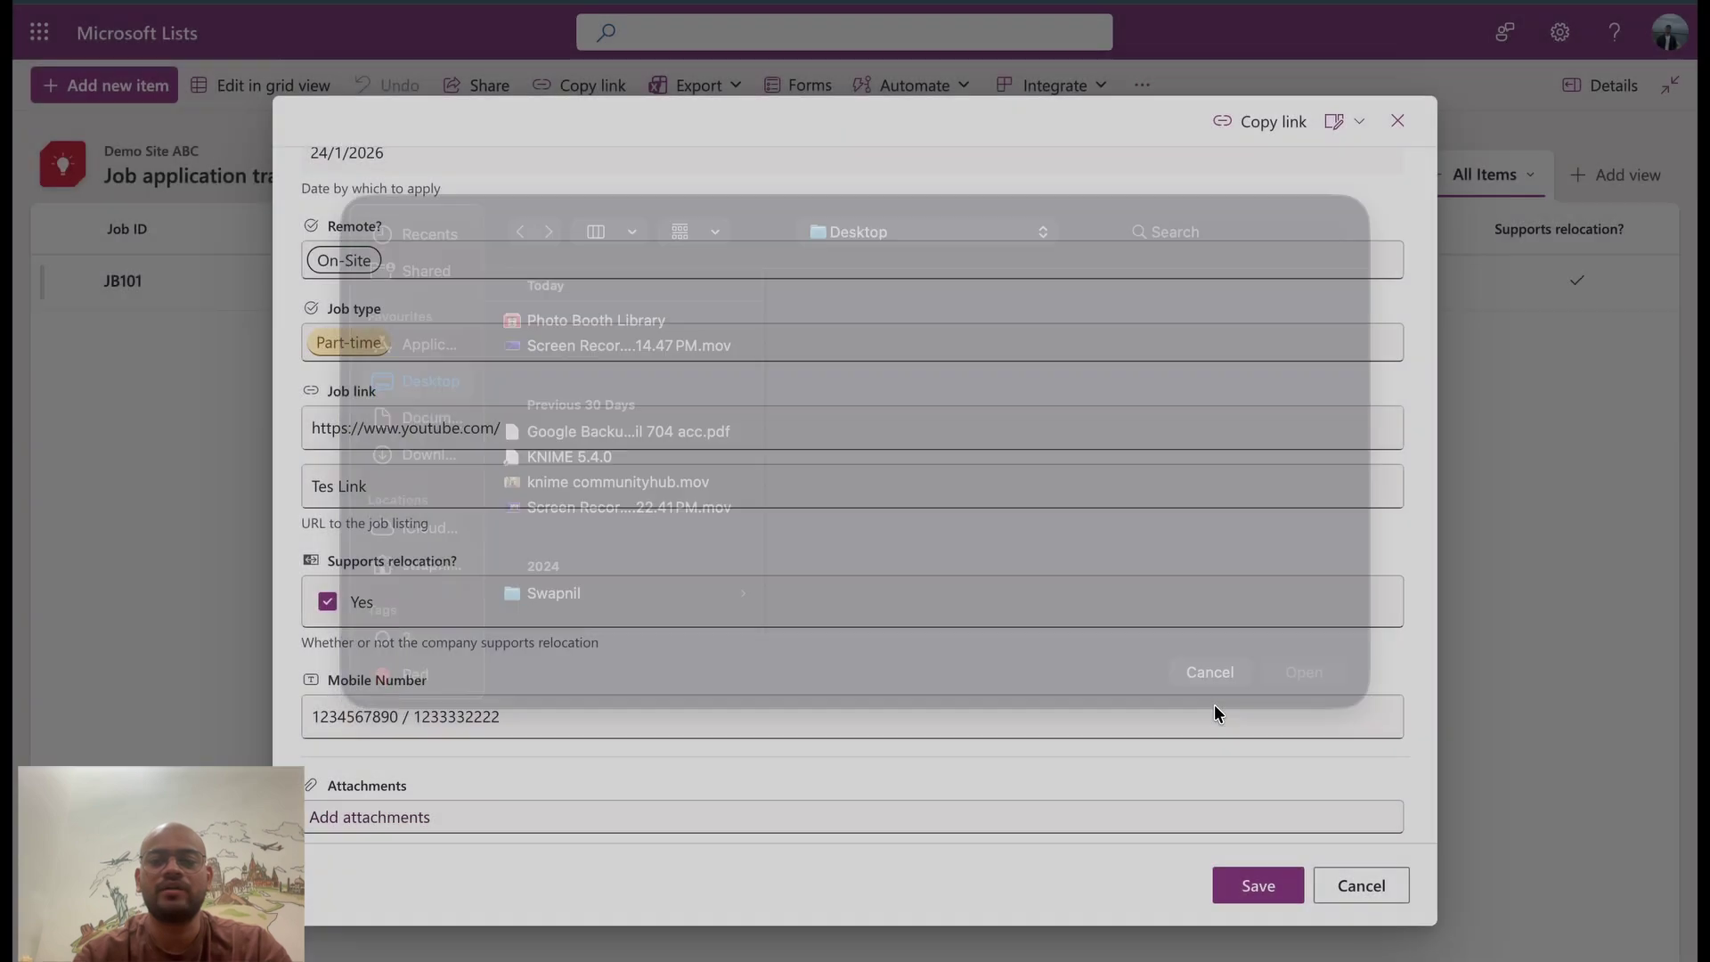
pyautogui.click(1257, 885)
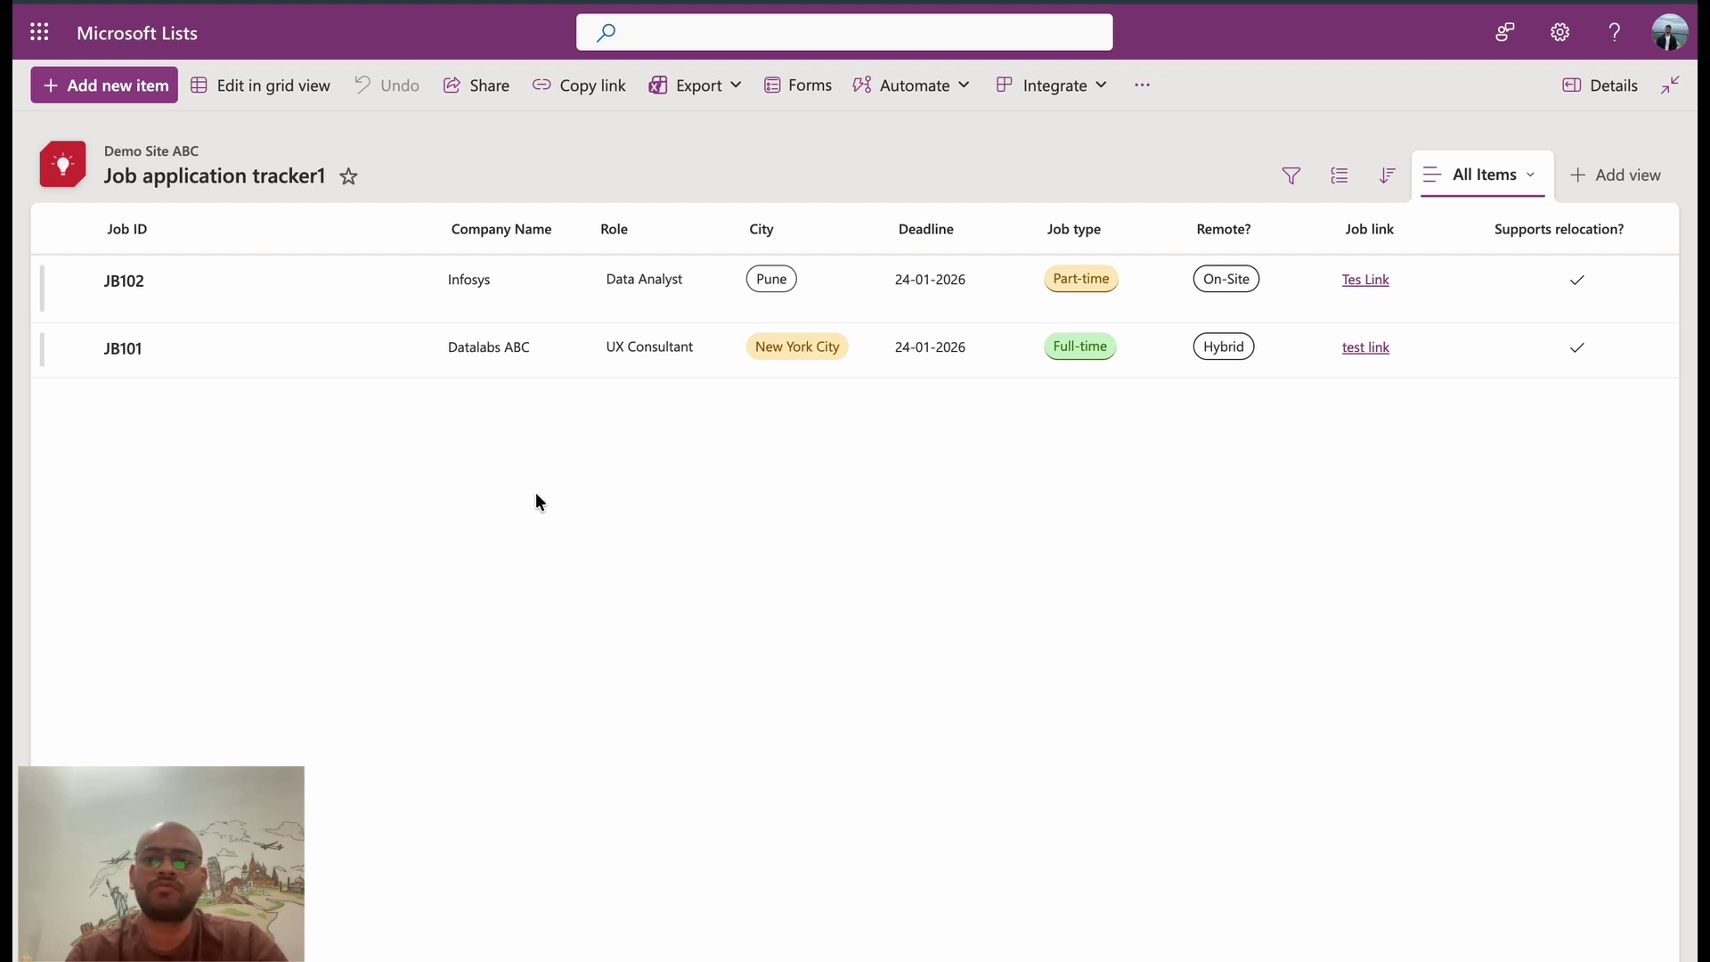
# Create a public Gallery view of the list named Company
pyautogui.click(1581, 172)
pyautogui.click(635, 378)
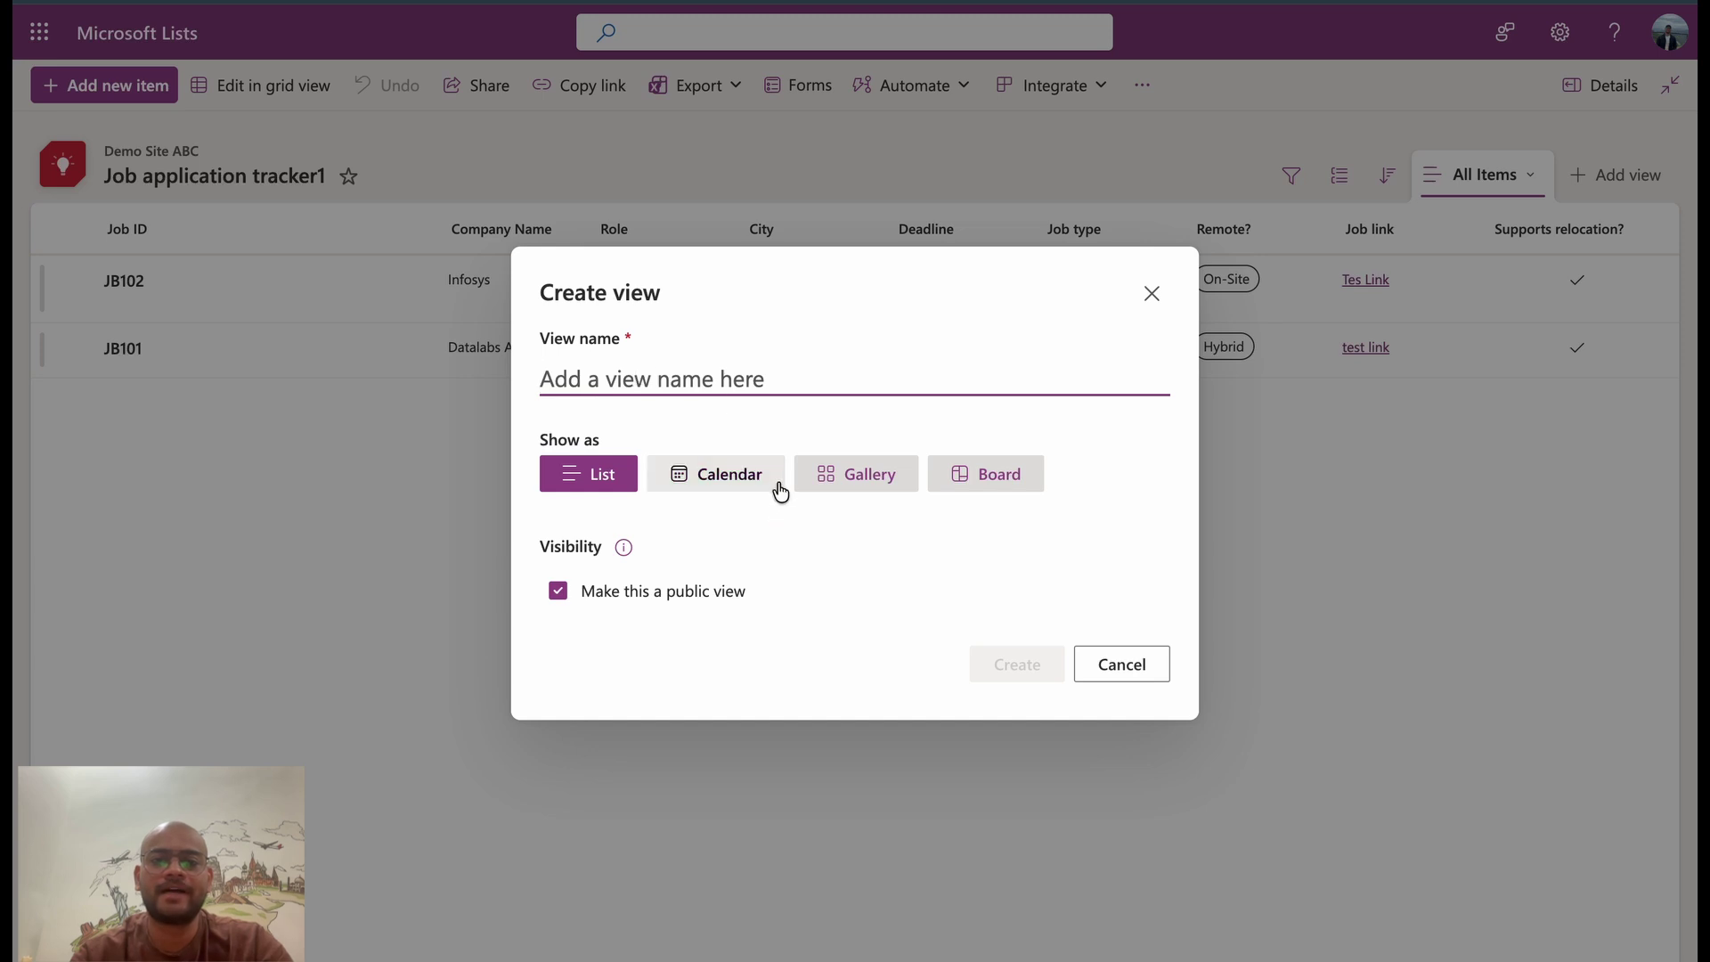
pyautogui.click(885, 474)
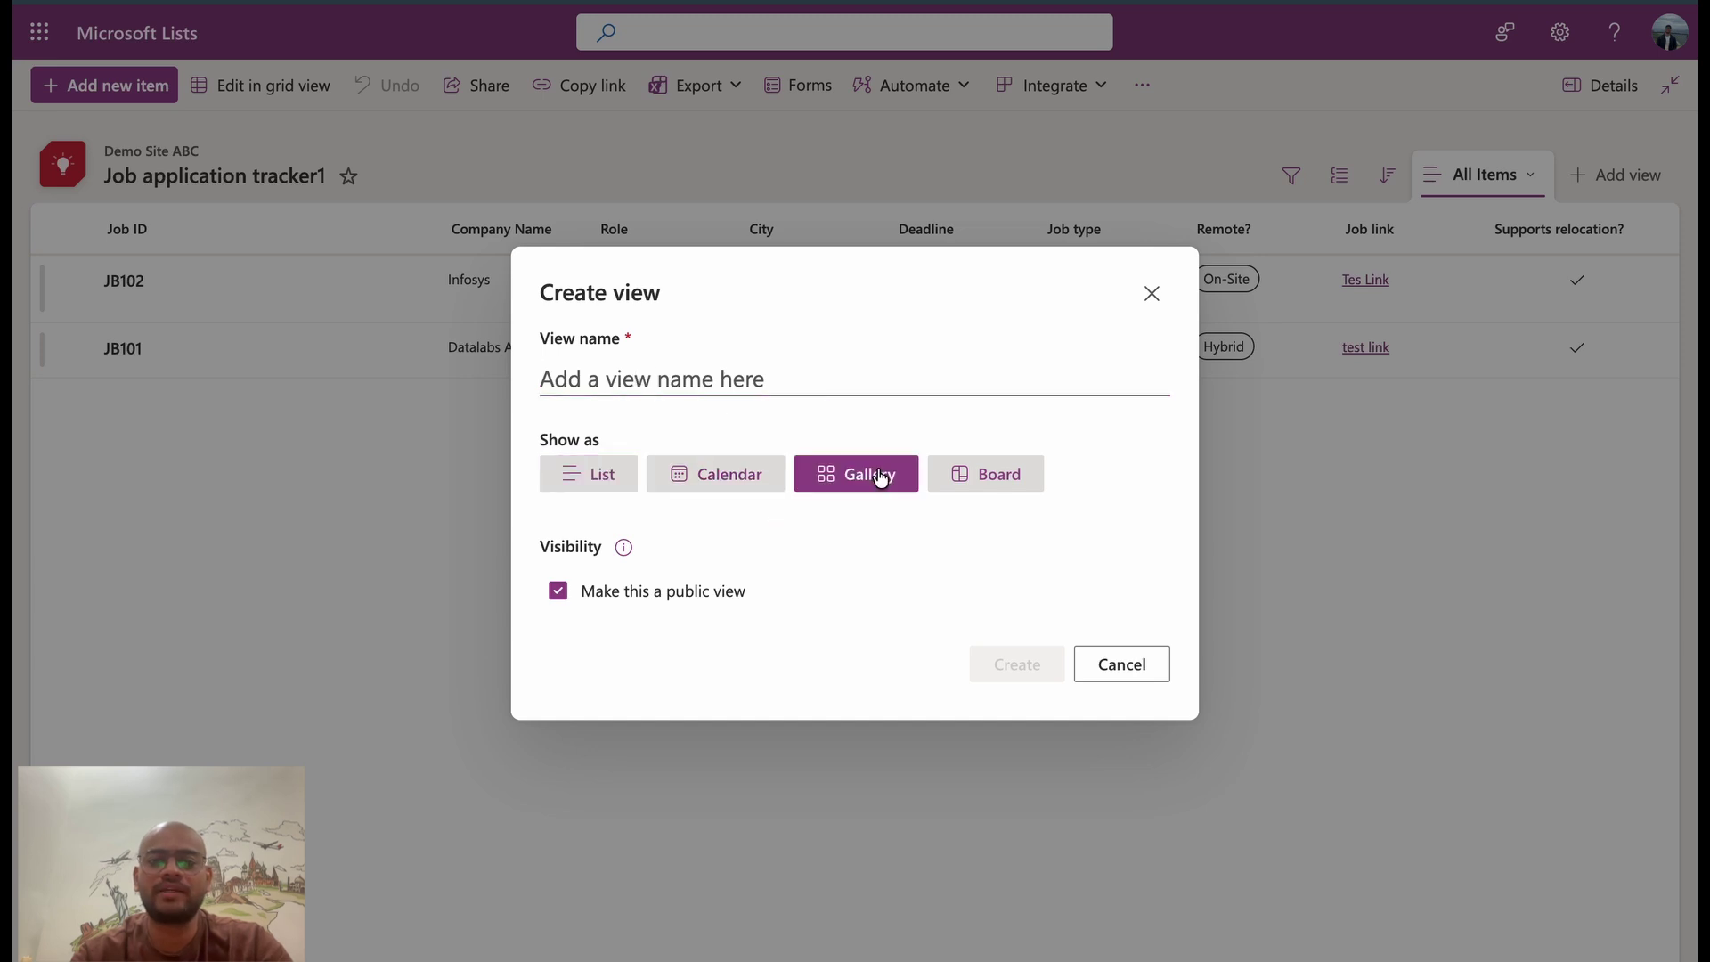
pyautogui.click(666, 378)
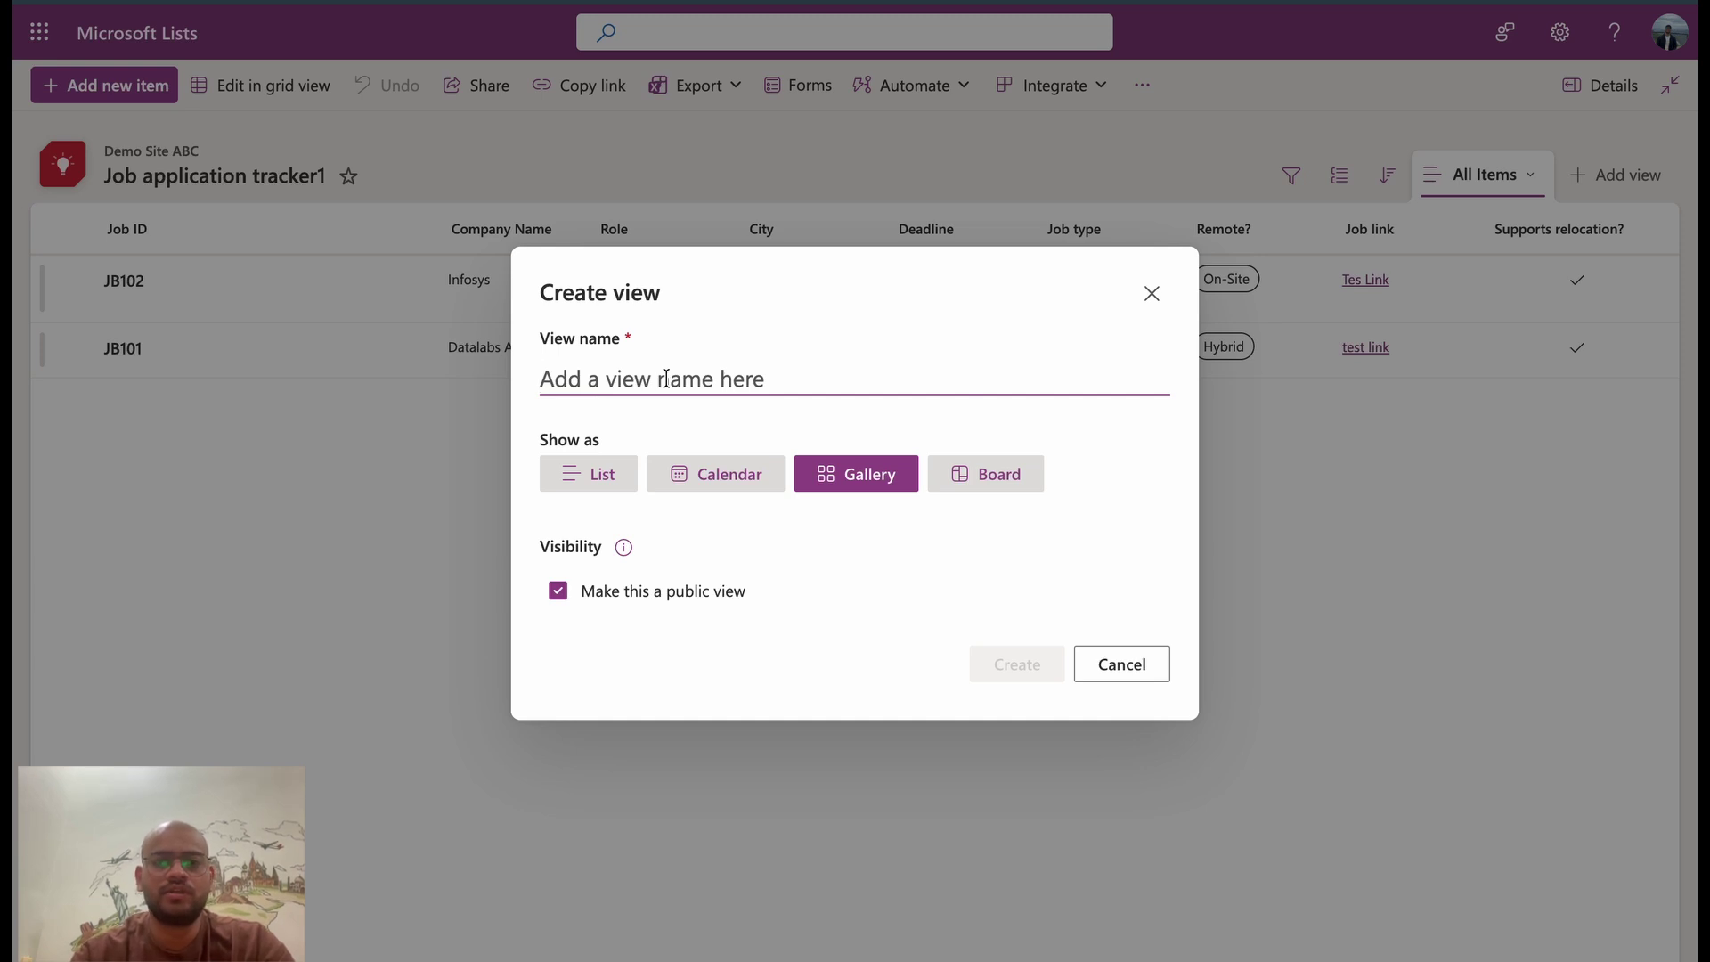
pyautogui.write('Com')
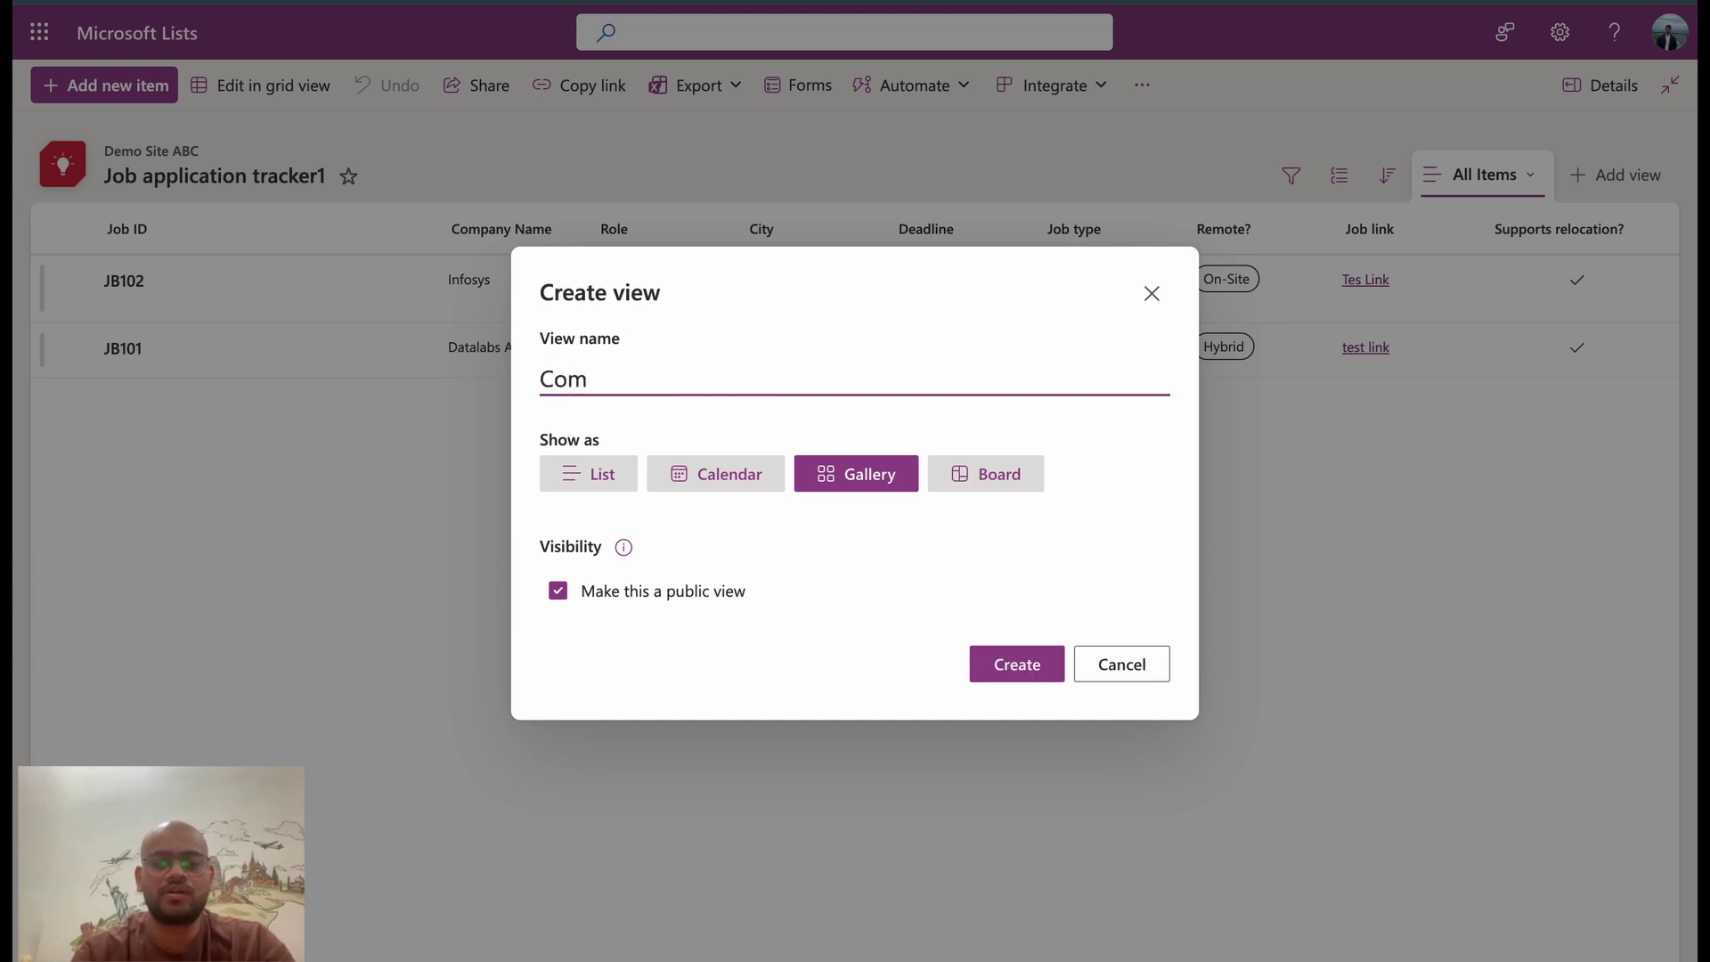
pyautogui.write('pany')
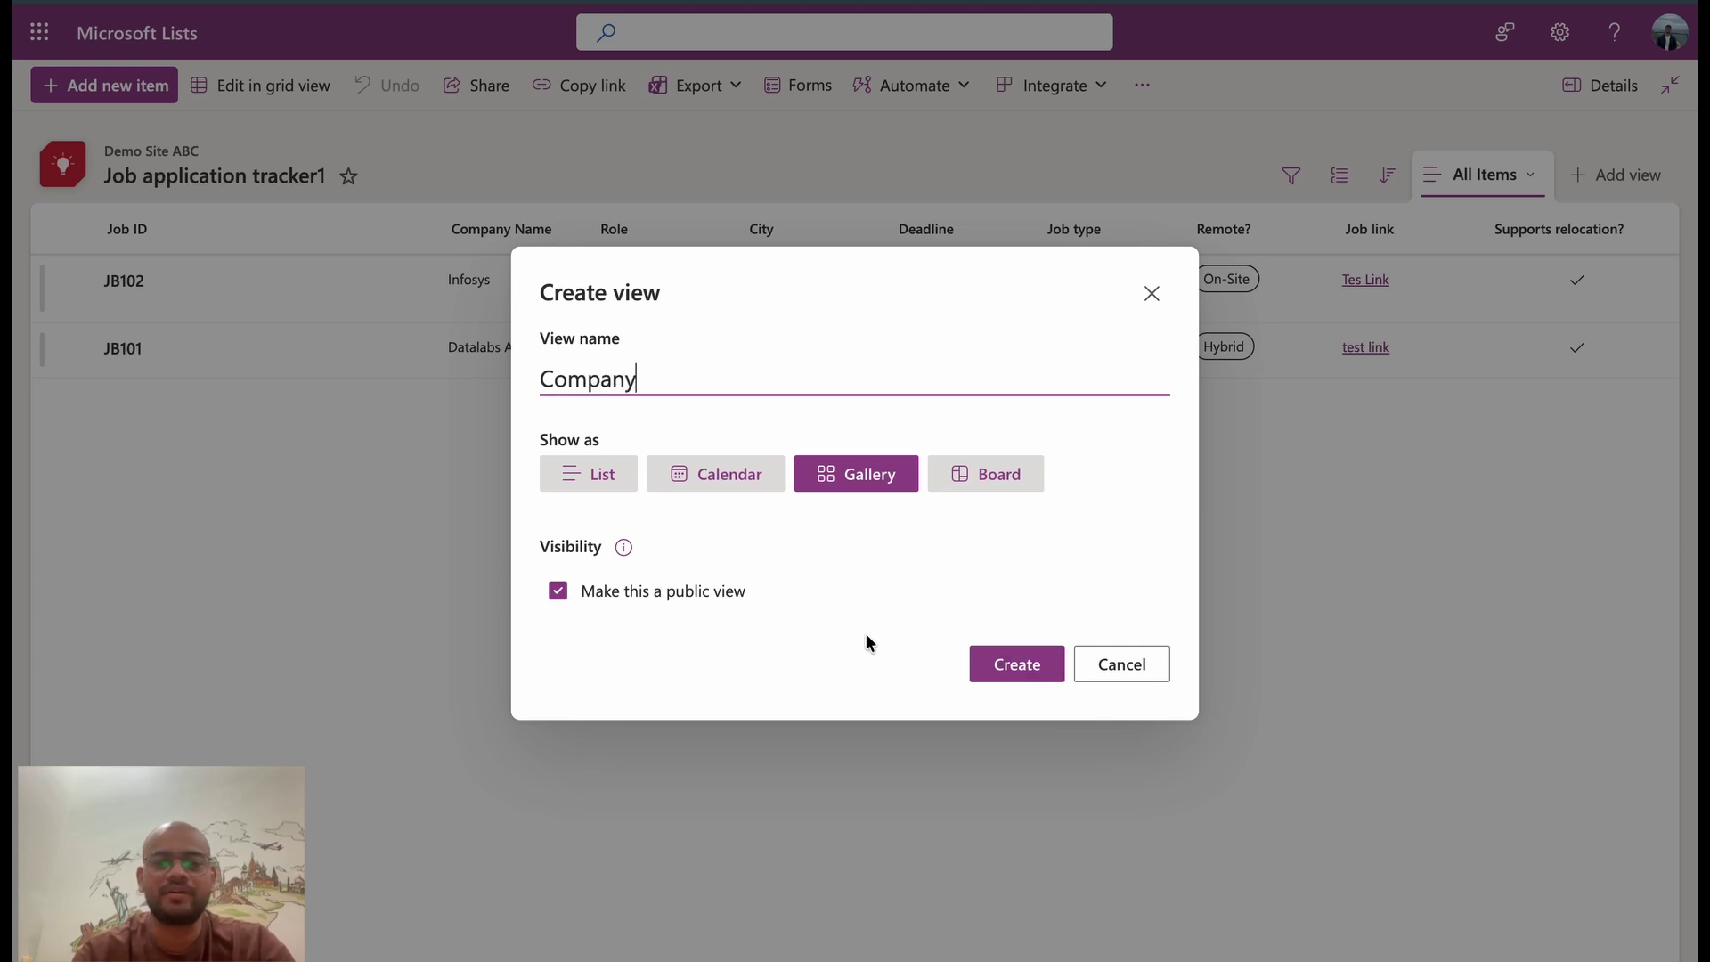
pyautogui.click(1018, 665)
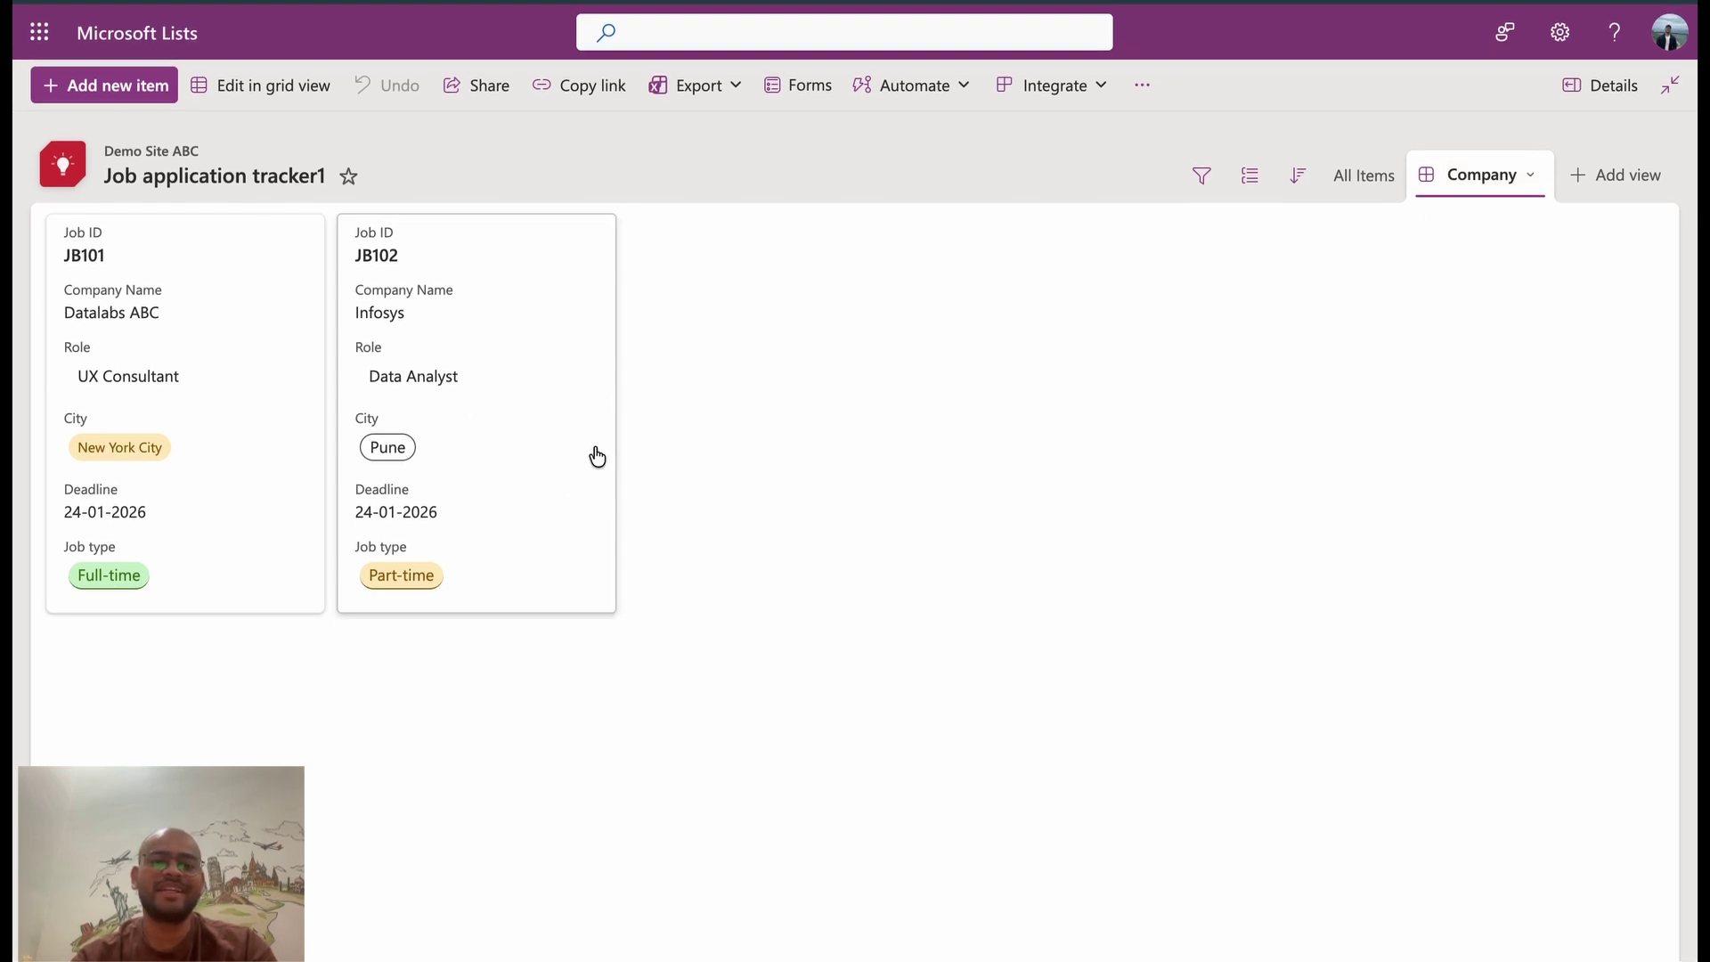
# Open a blank new item form, examine its fields down to the attachments, and close it without saving
pyautogui.click(129, 85)
pyautogui.scroll(-5, 605, 534)
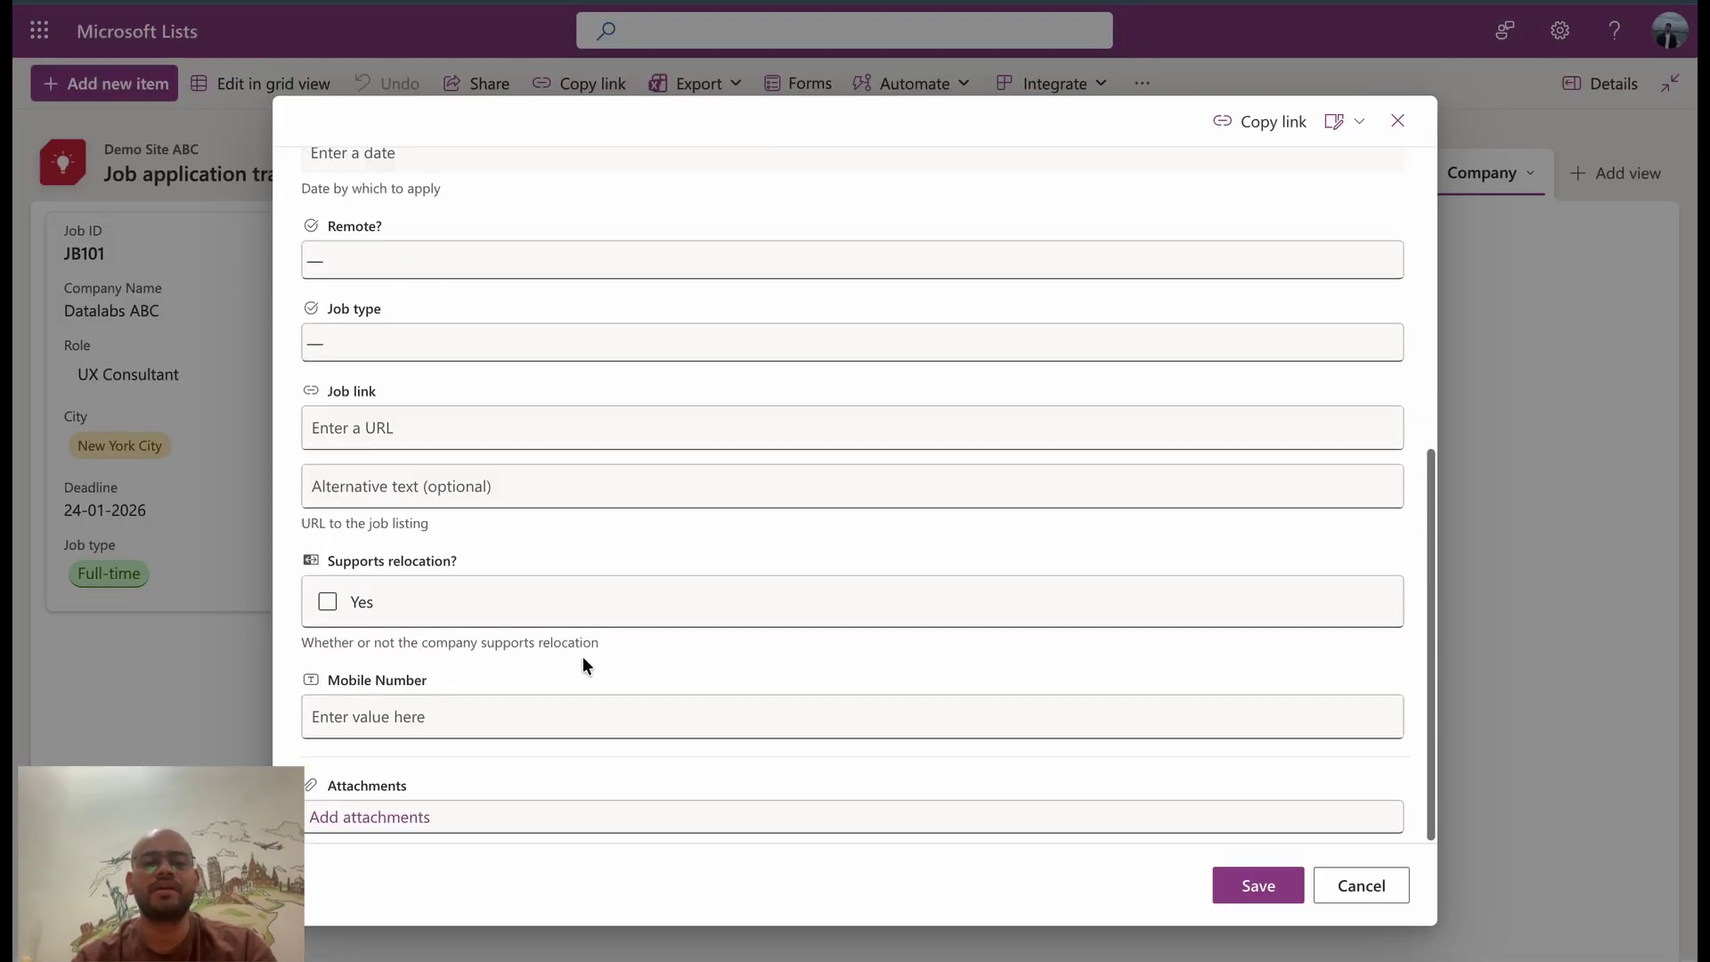
pyautogui.scroll(5, 677, 611)
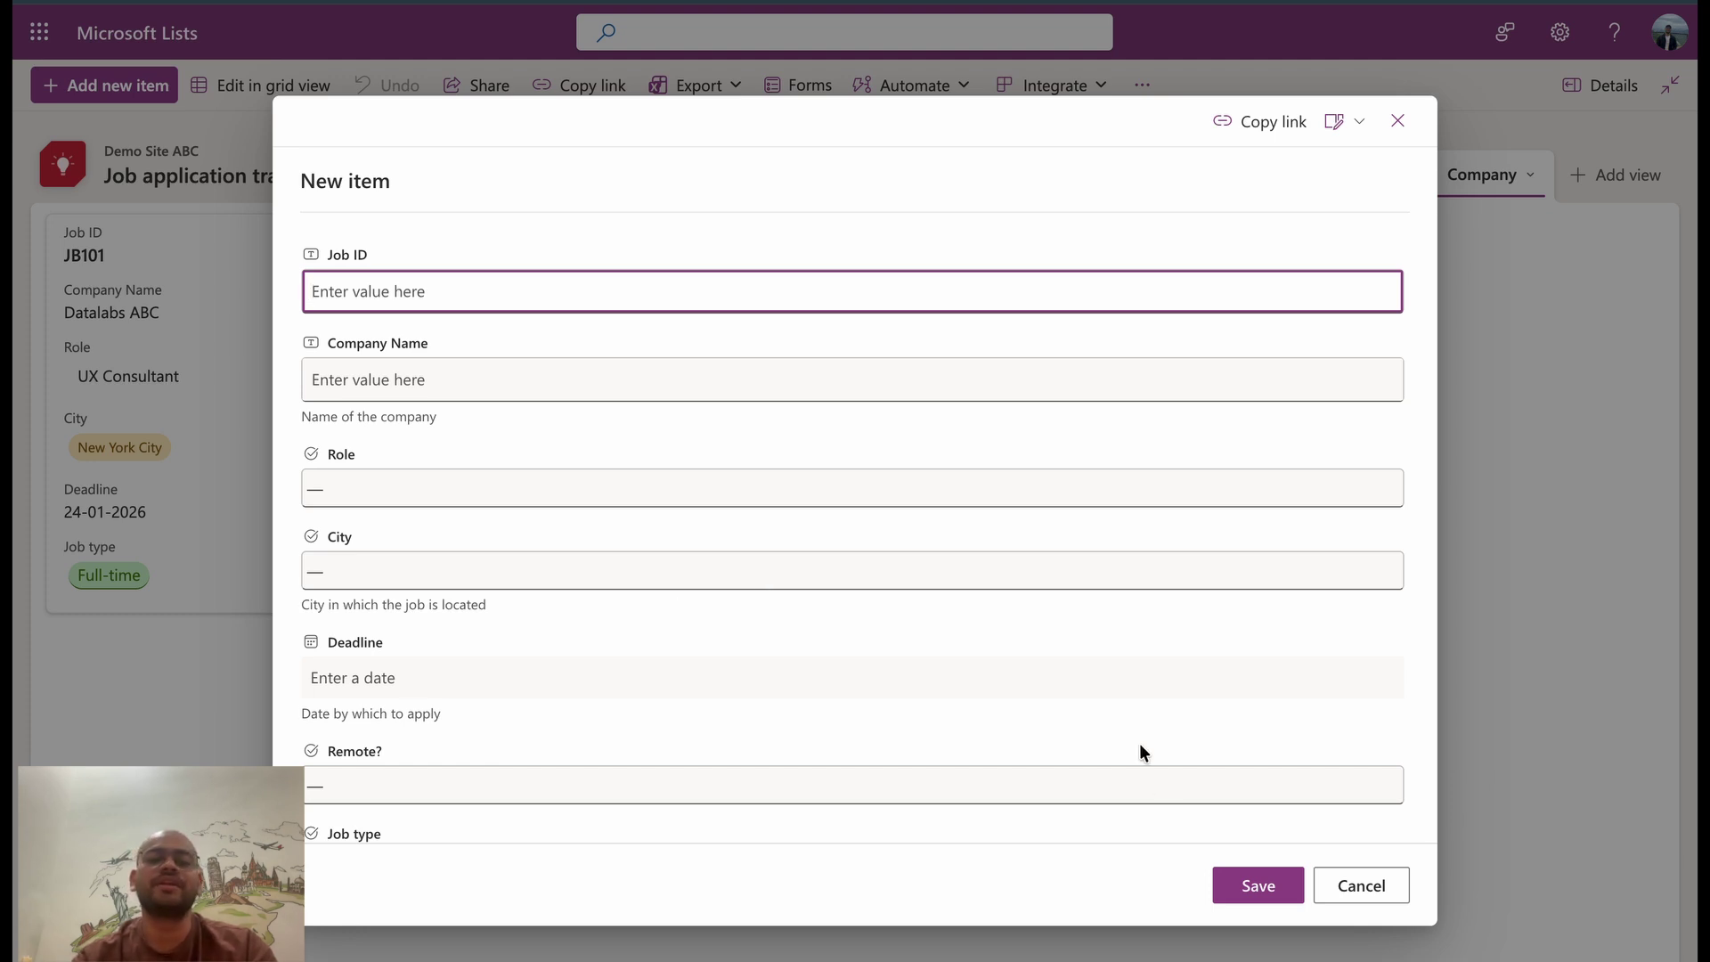
pyautogui.click(1360, 885)
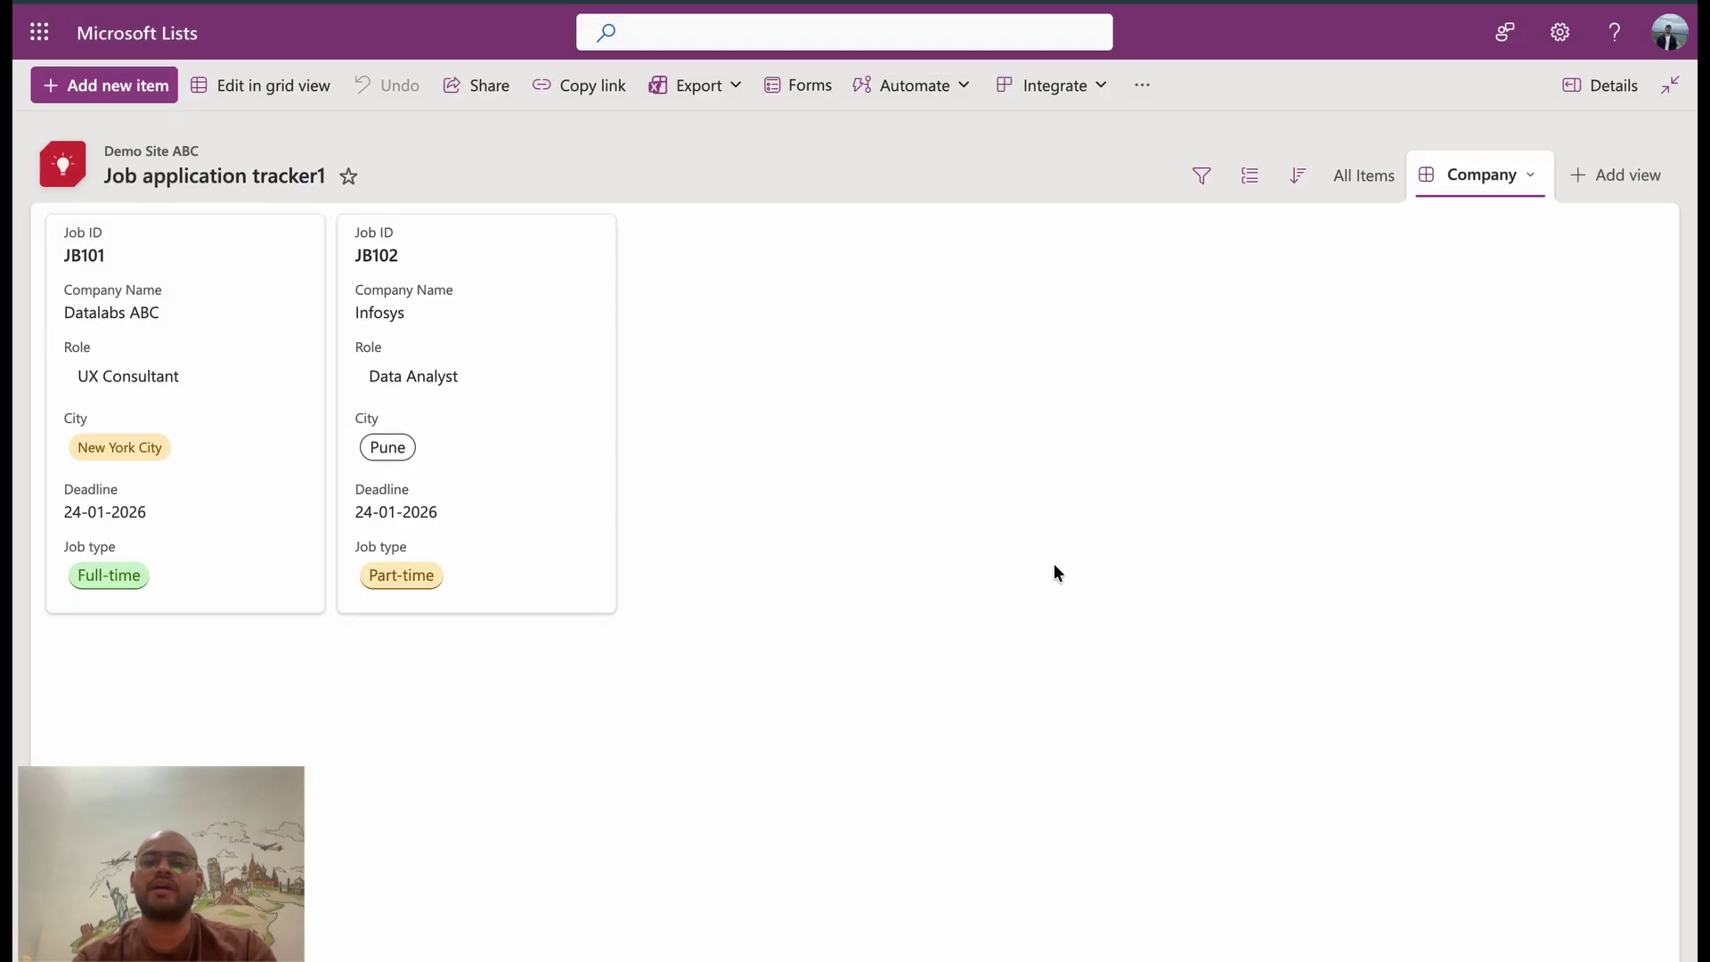